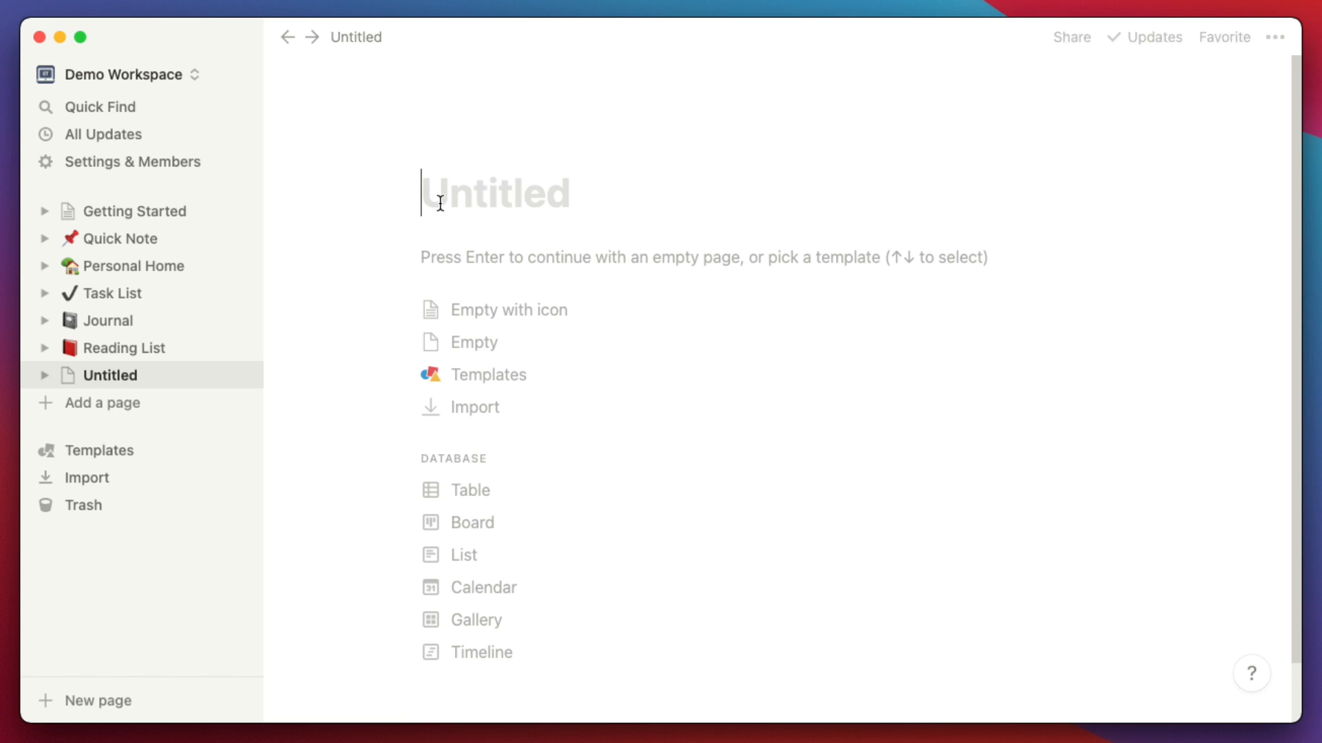
Title the new untitled page "Our First Page"
key("BackSpace")
key("BackSpace")
type("ur F")
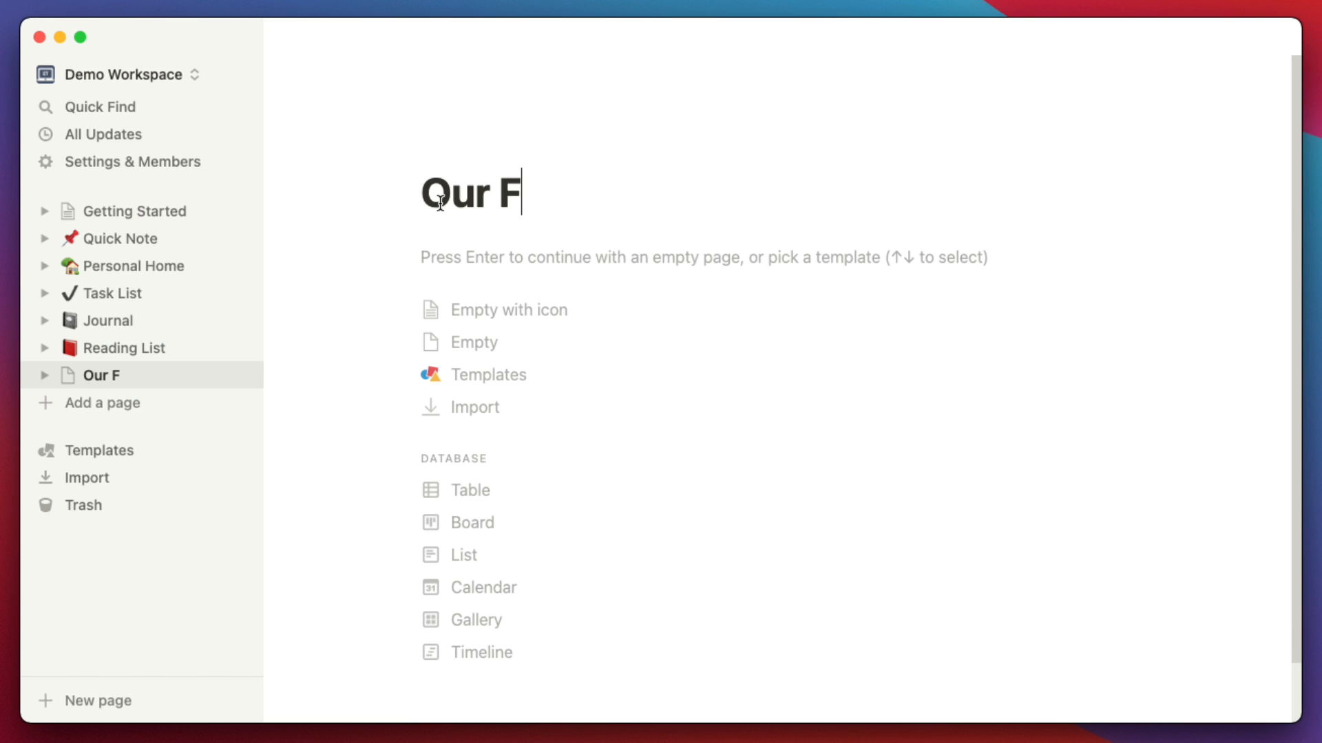
type("irst Page")
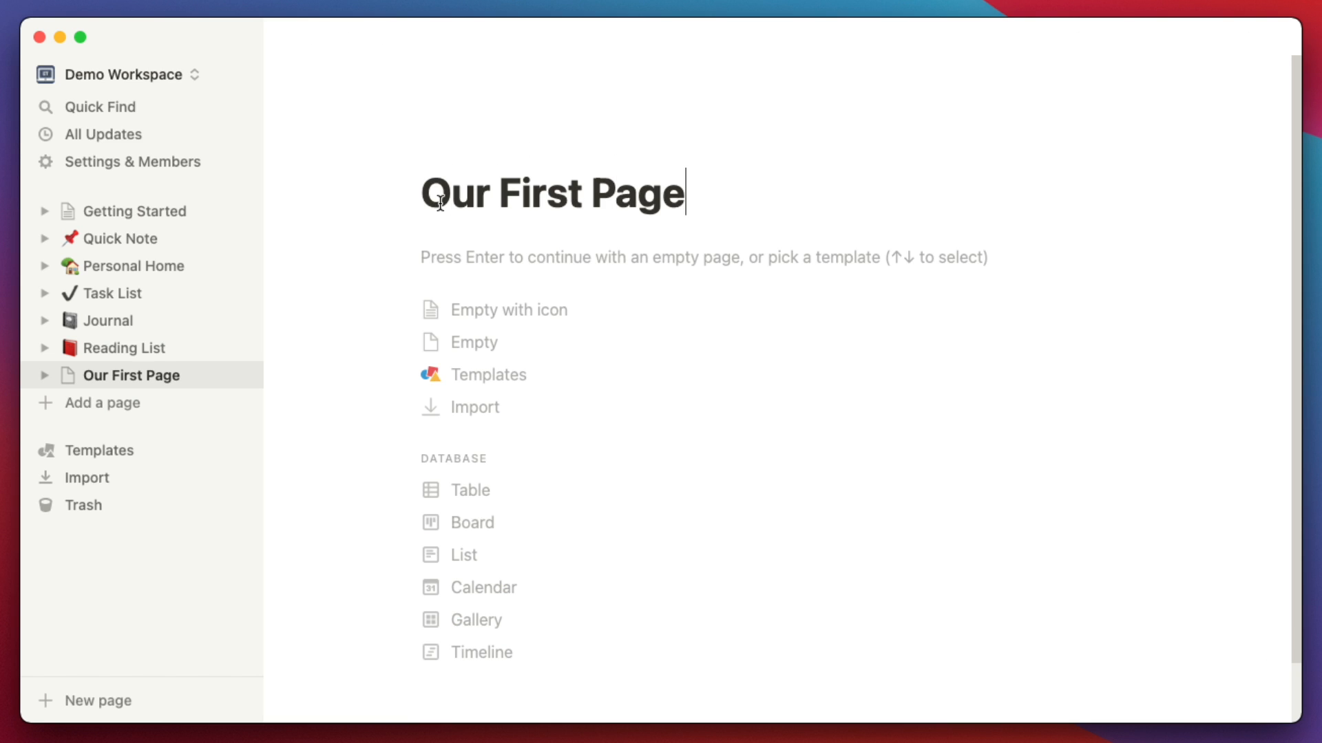
mouse_move(243, 380)
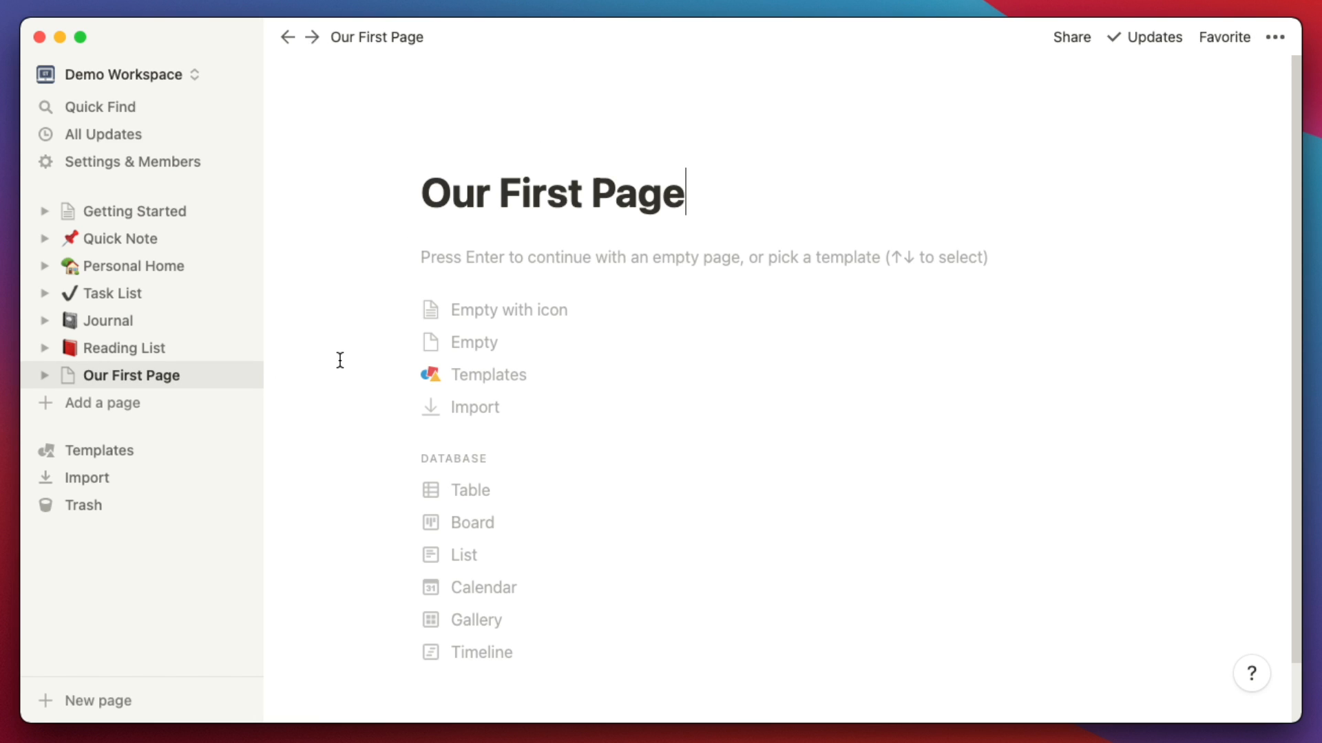
View the page templates on offer, then leave the gallery without applying one
left_click(484, 375)
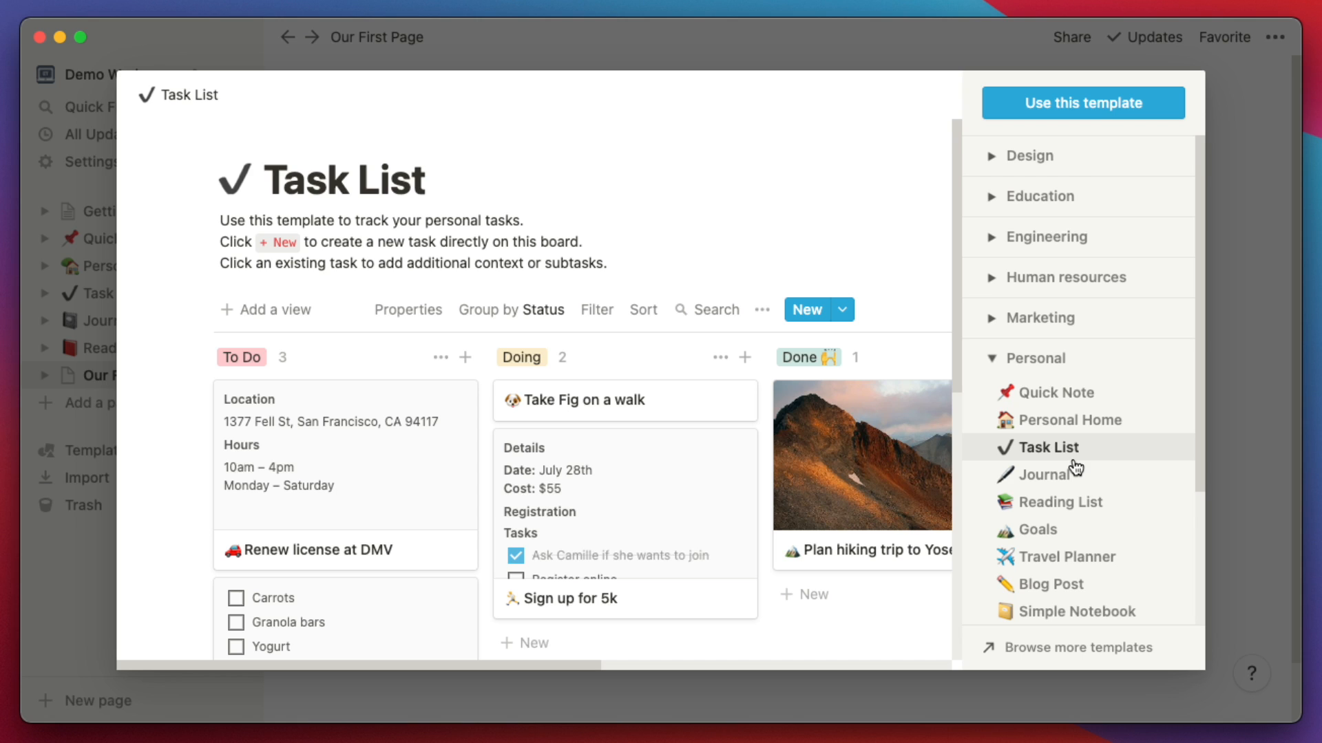
key("Escape")
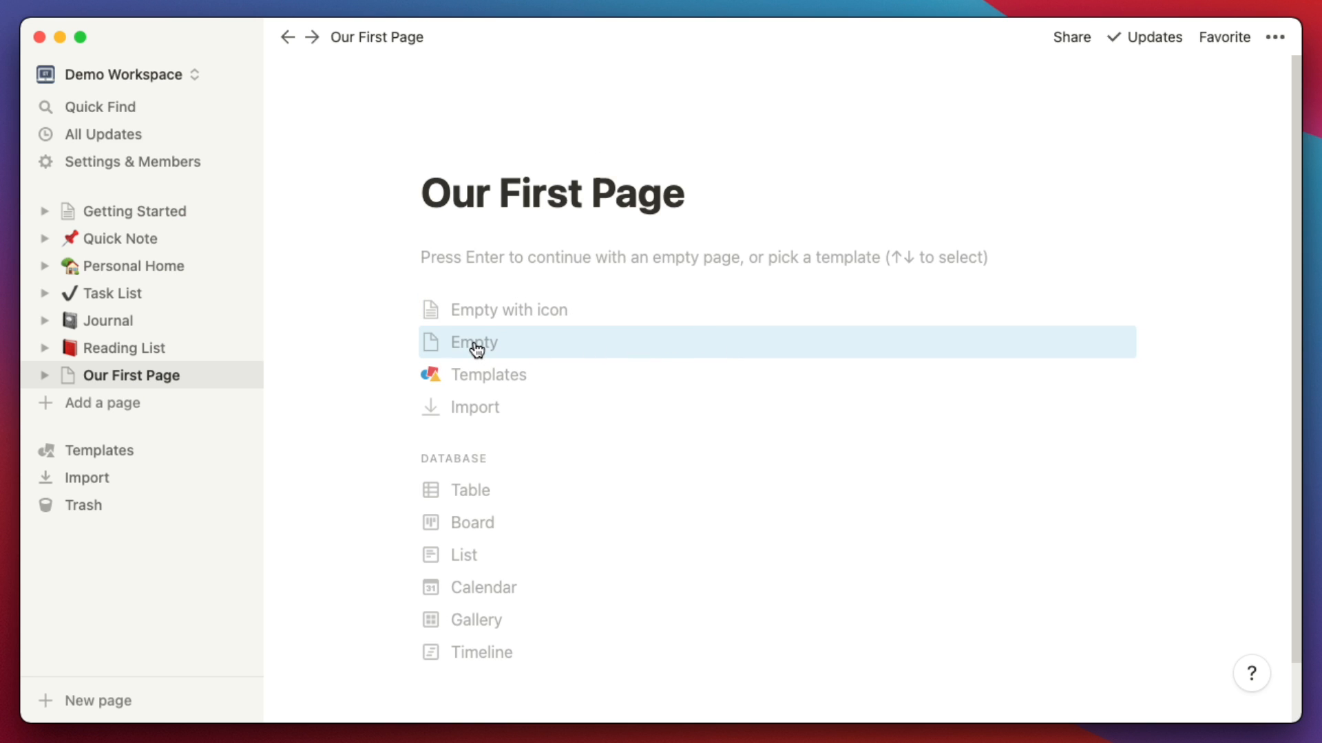
Start the body of the empty page with the sentence "We can just start typing away."
left_click(617, 694)
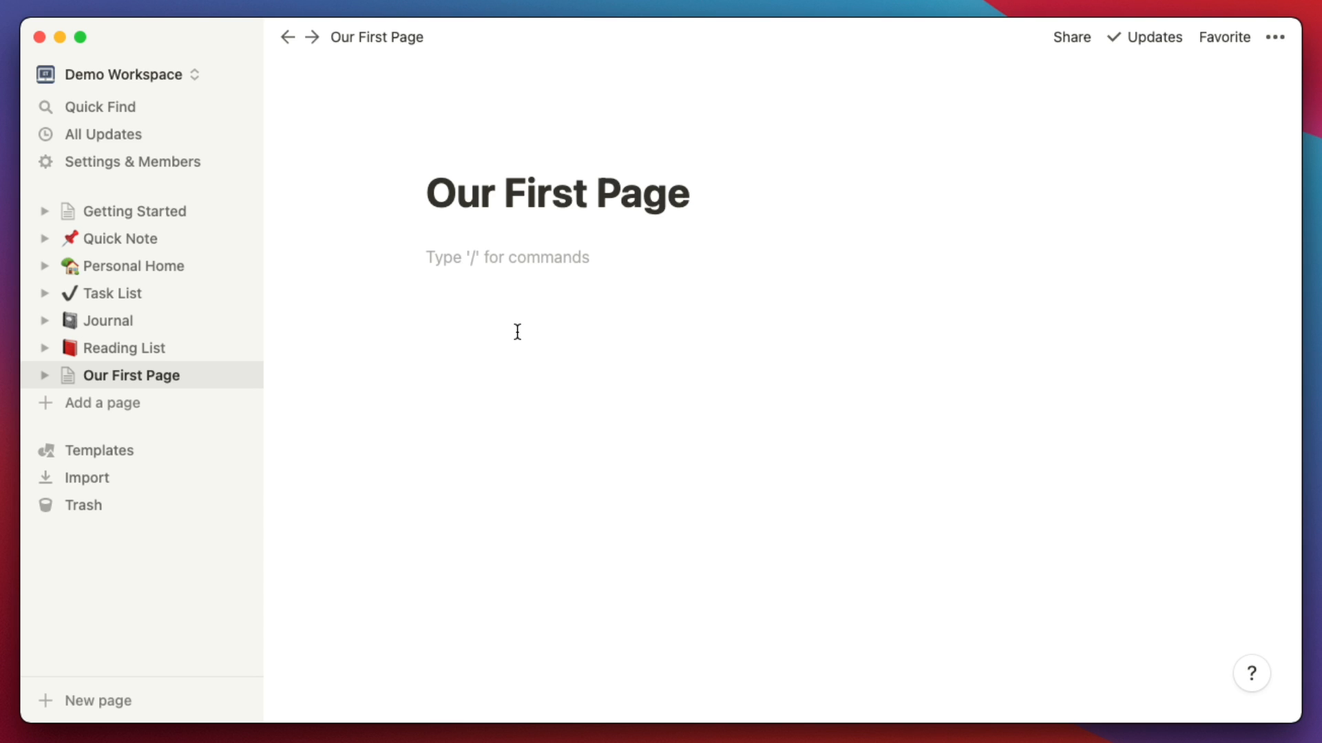
type("We can just start typing away.")
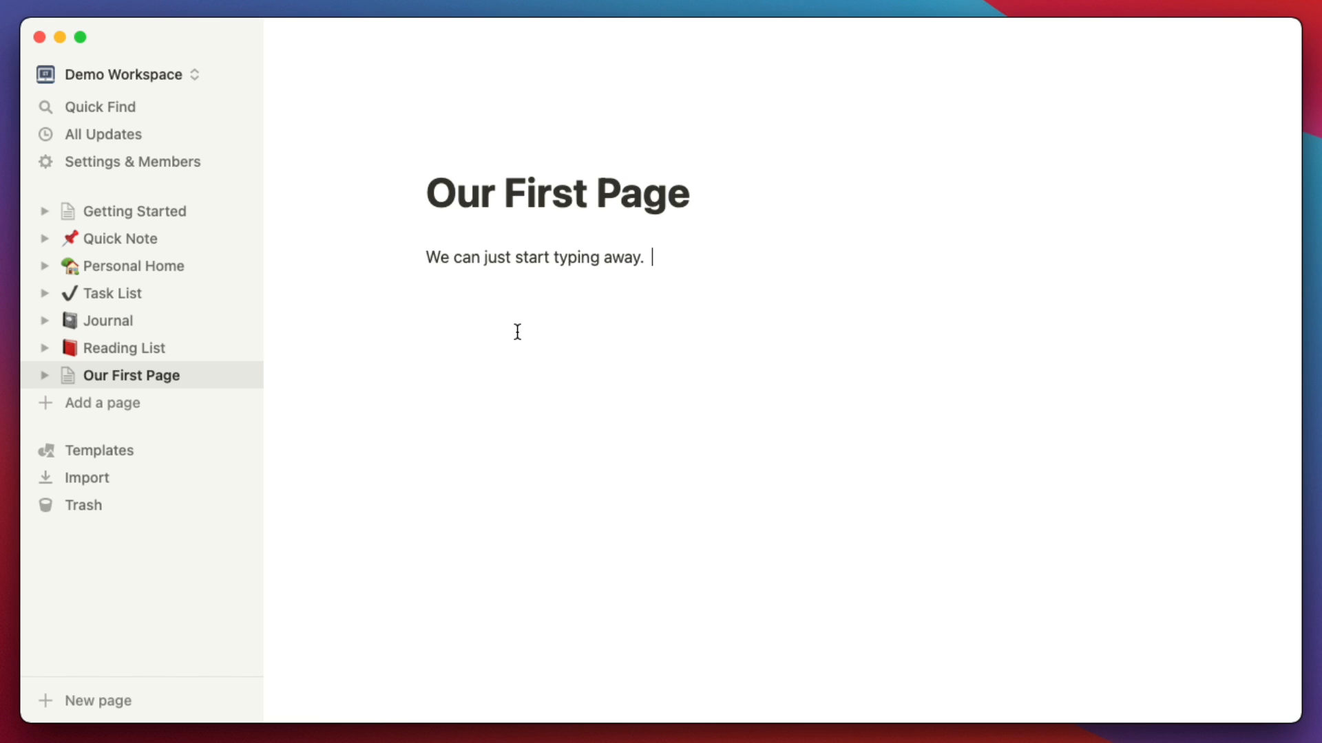
Make the word "start" bold in the opening sentence
double_click(521, 258)
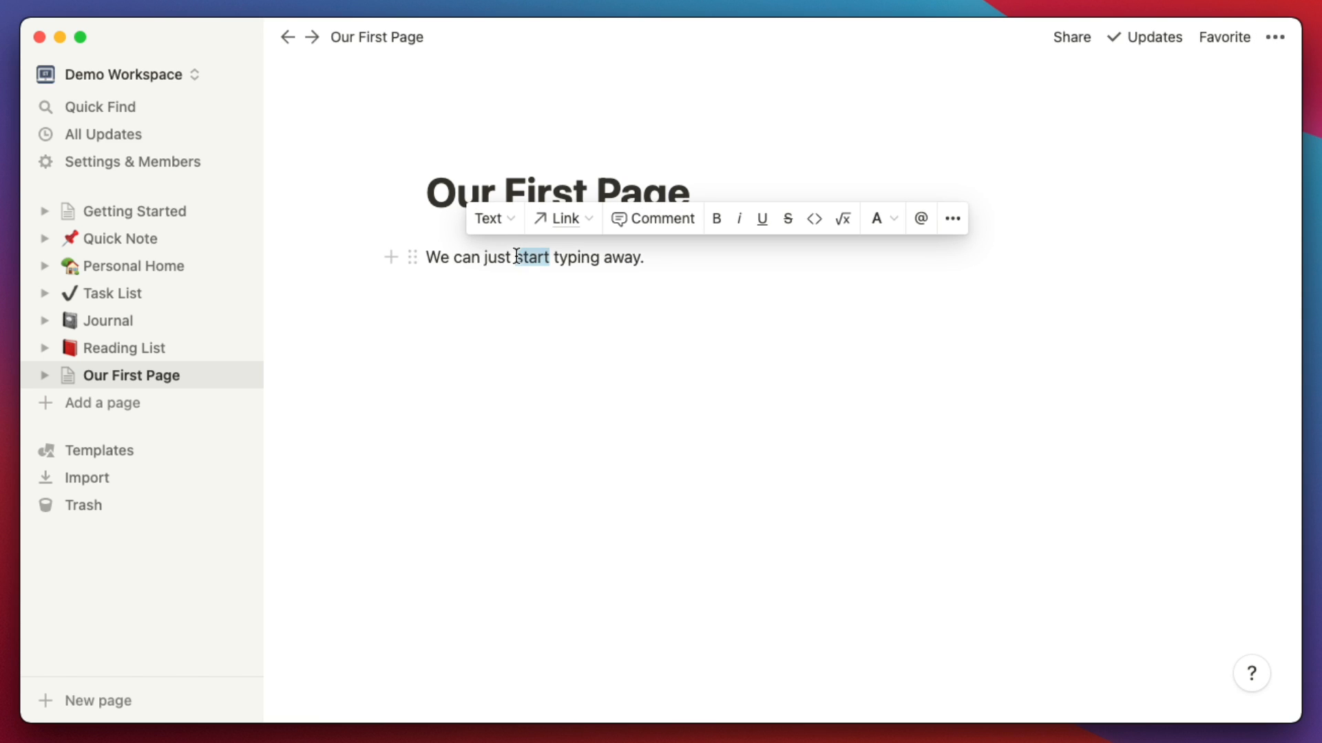
left_click(715, 219)
left_click(583, 344)
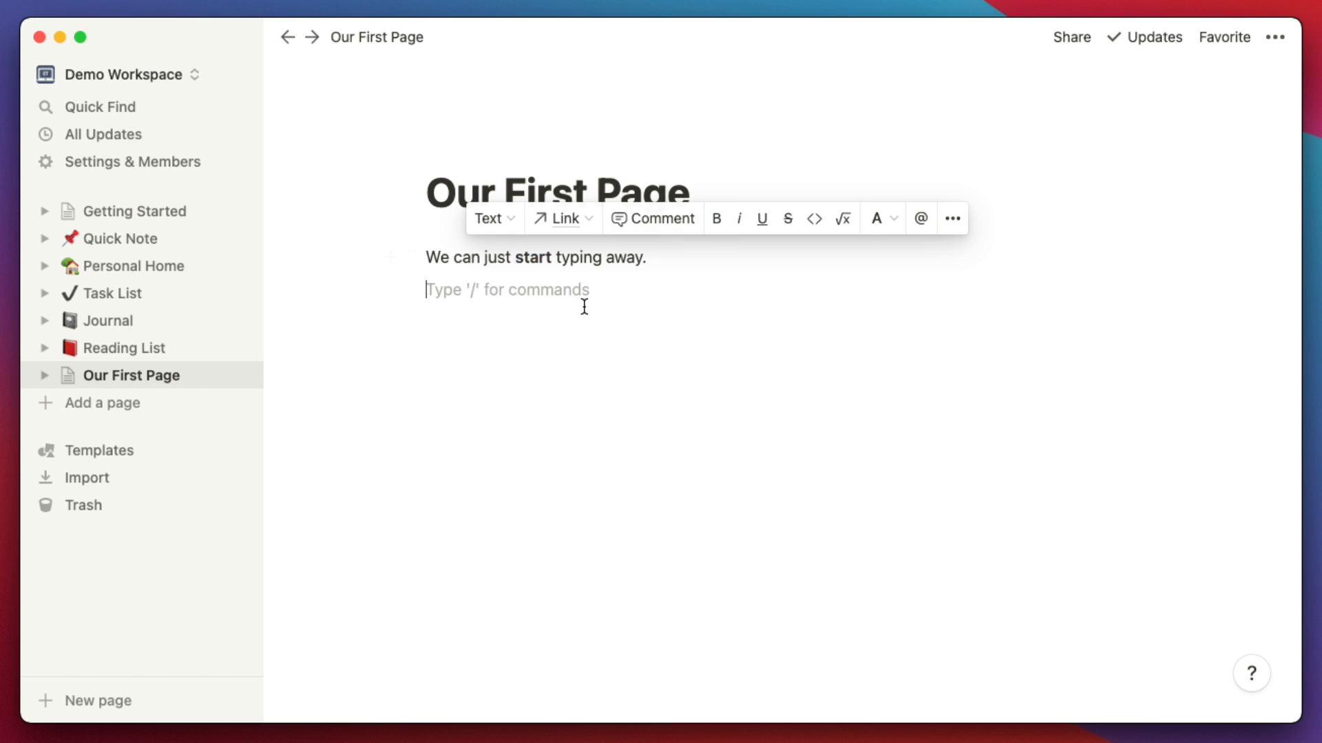
Italicize the word "typing" and underline the word "away" in the opening sentence
double_click(580, 258)
left_click(778, 219)
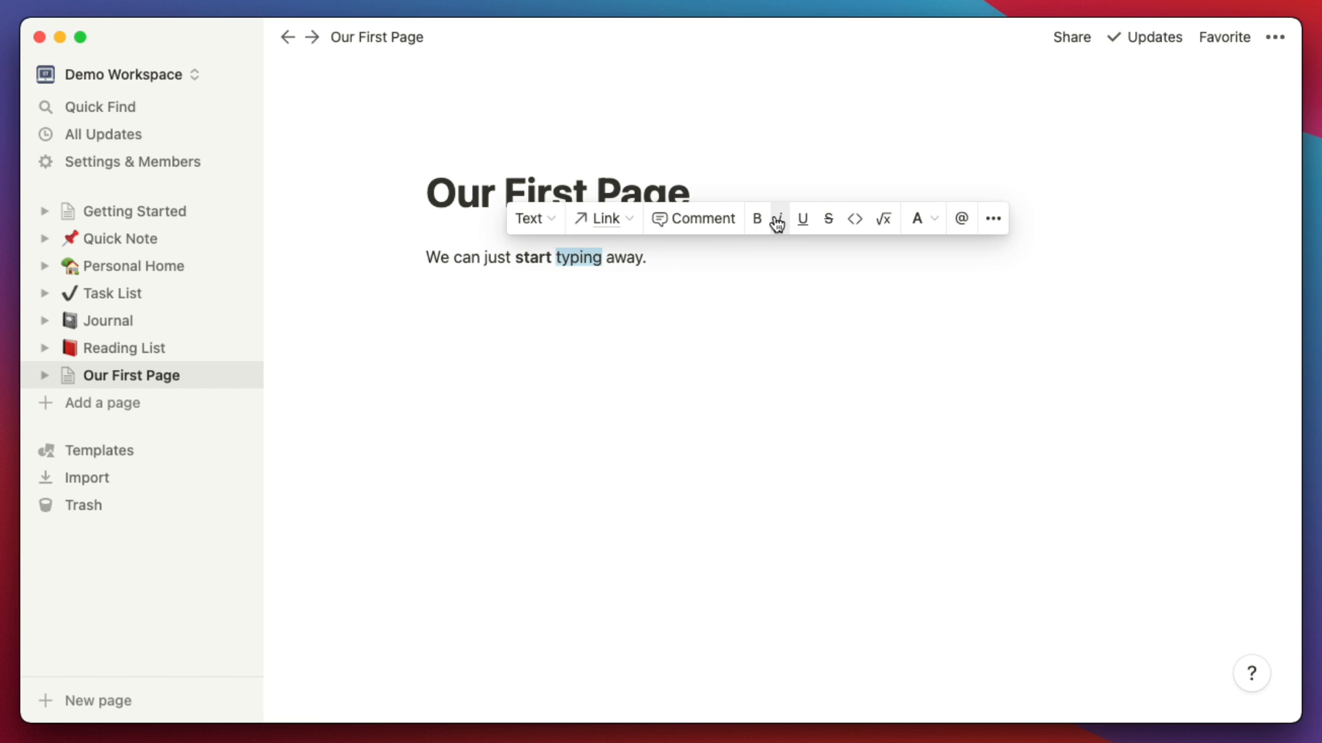
double_click(617, 258)
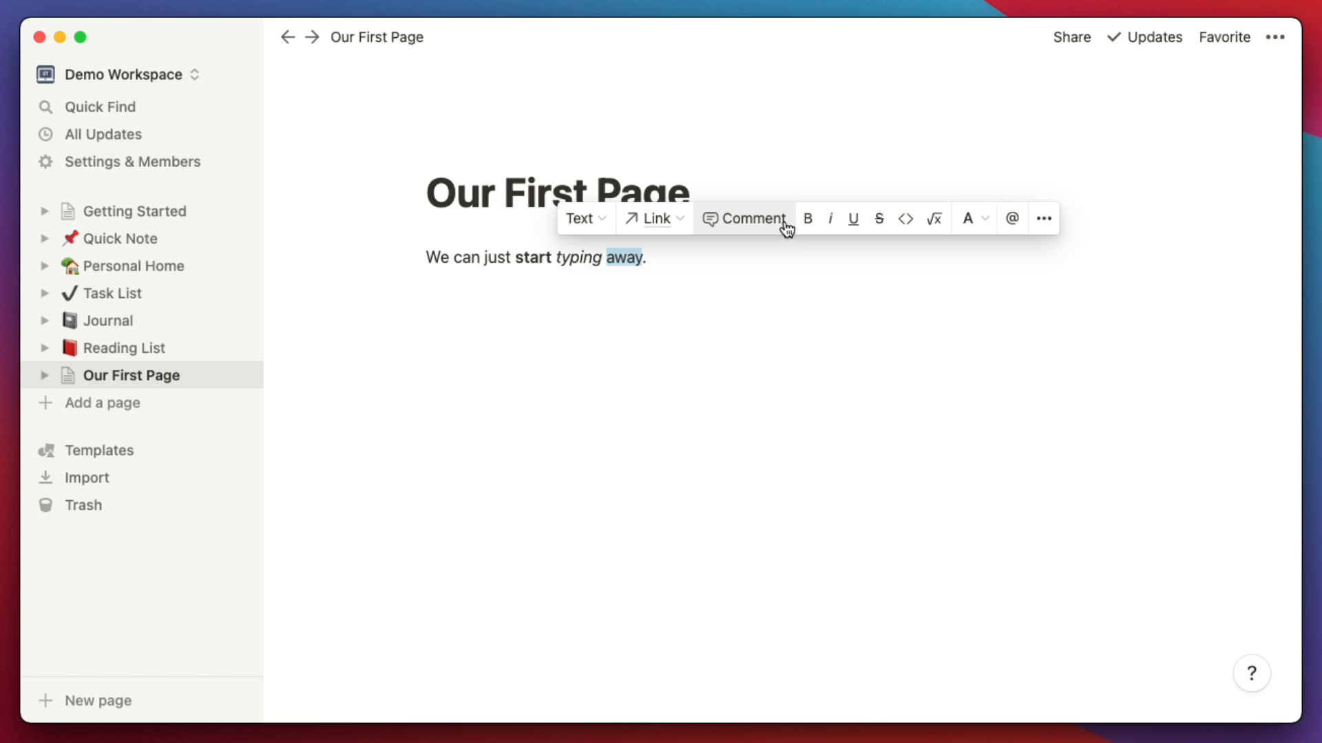
left_click(853, 219)
left_click(688, 283)
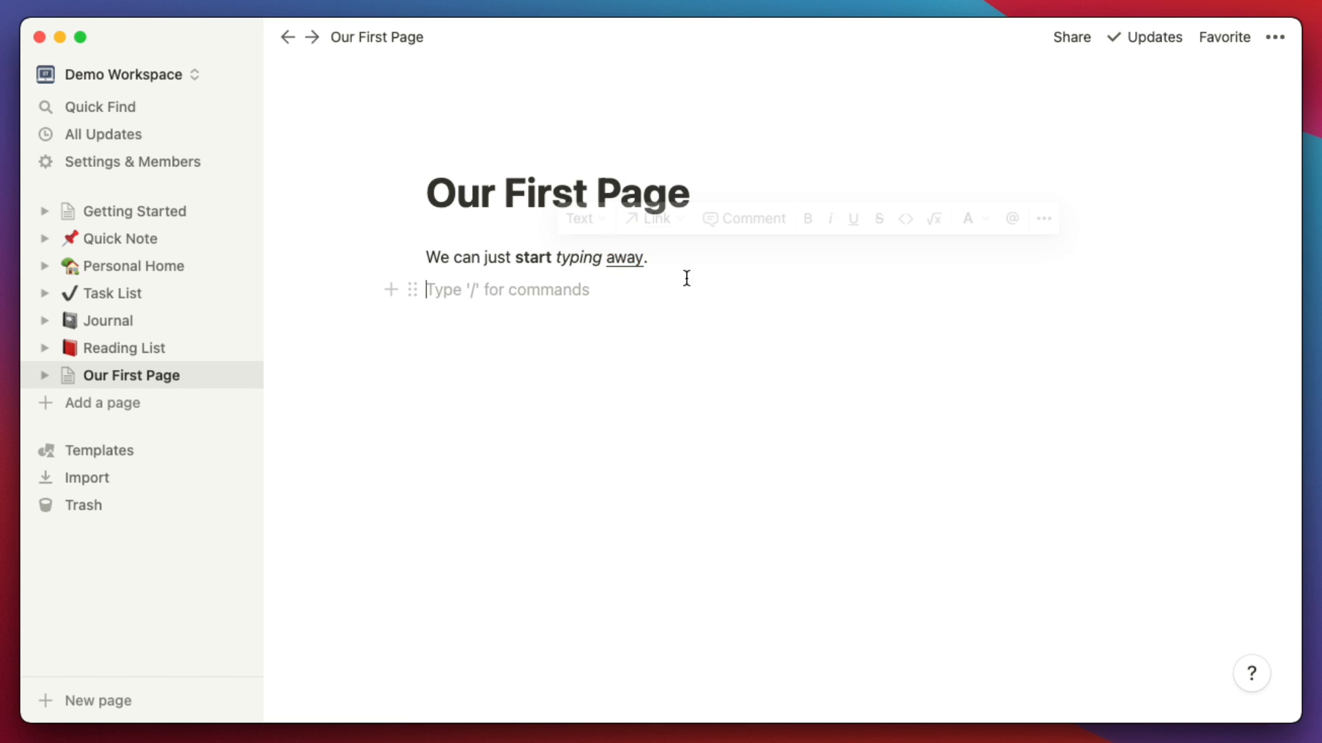
Leave a blank line below the opening sentence and add a Heading 1 block reading "Heading 1"
key("Return")
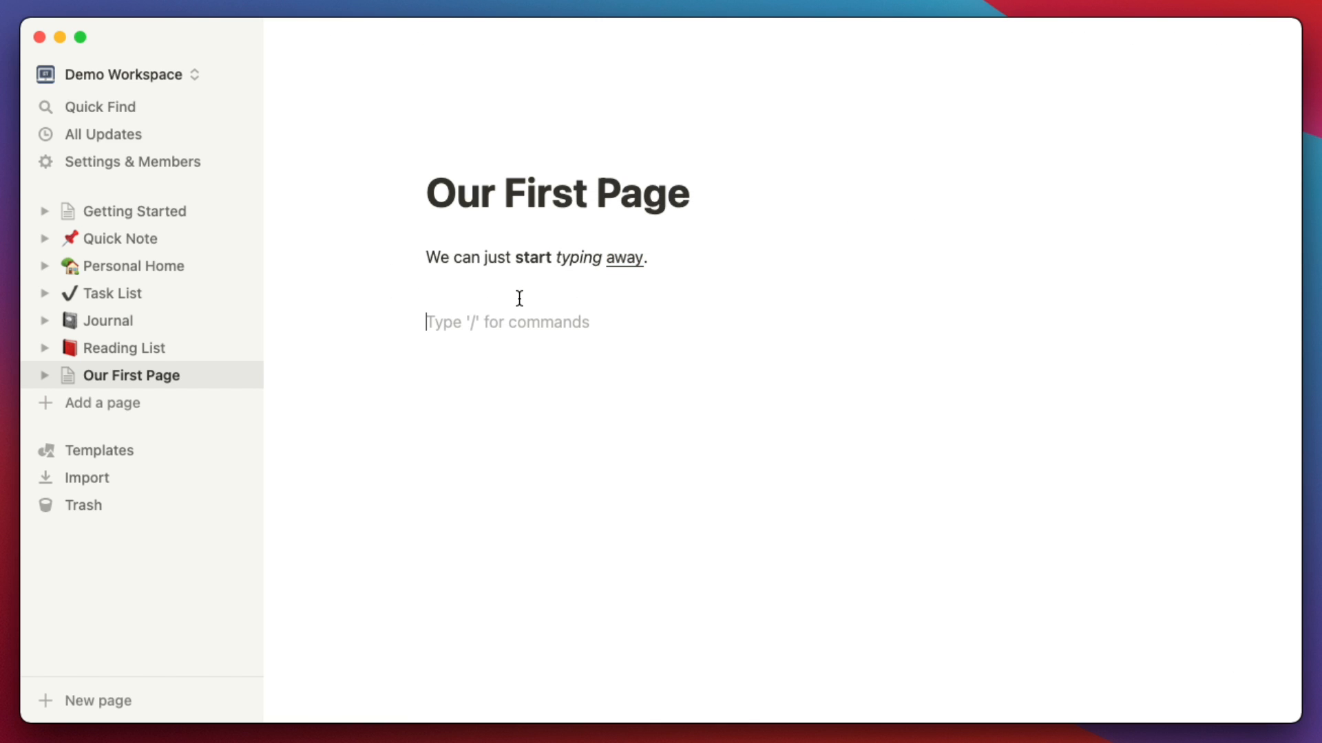
type("/")
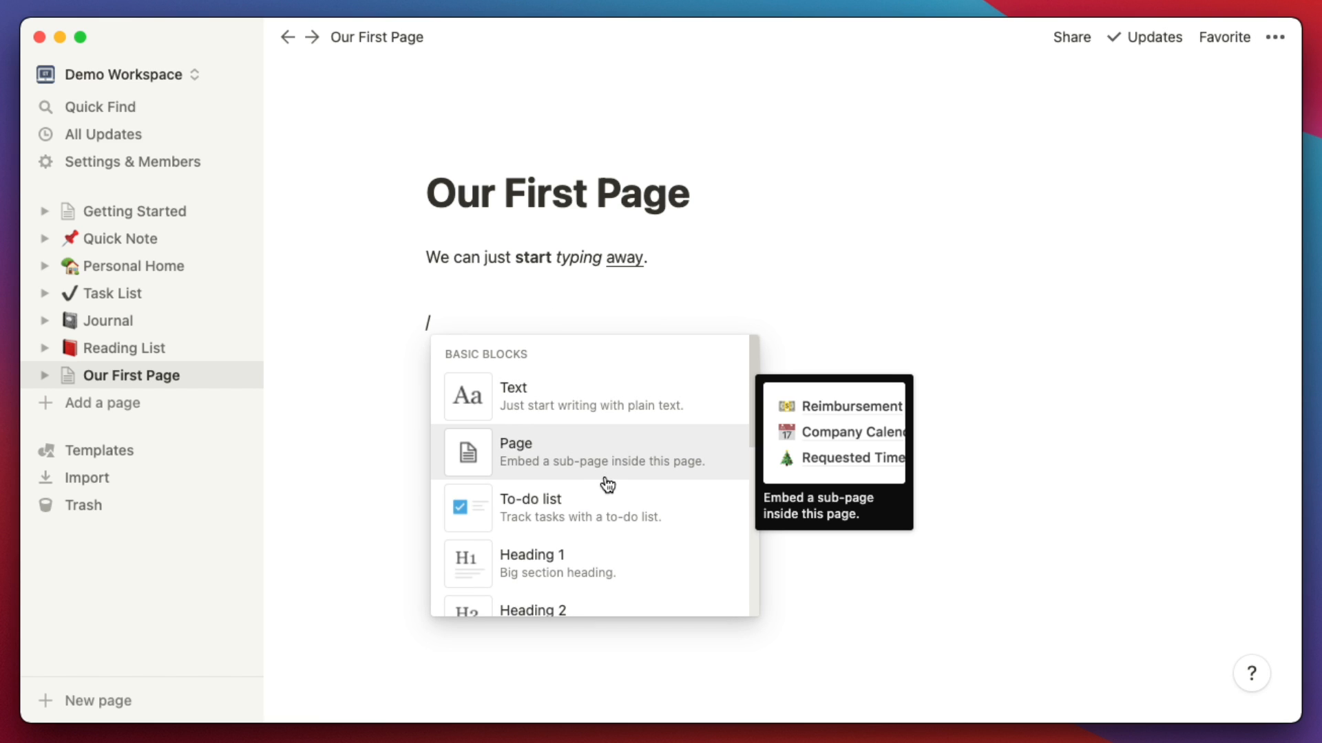
scroll(595, 499, "down", 1)
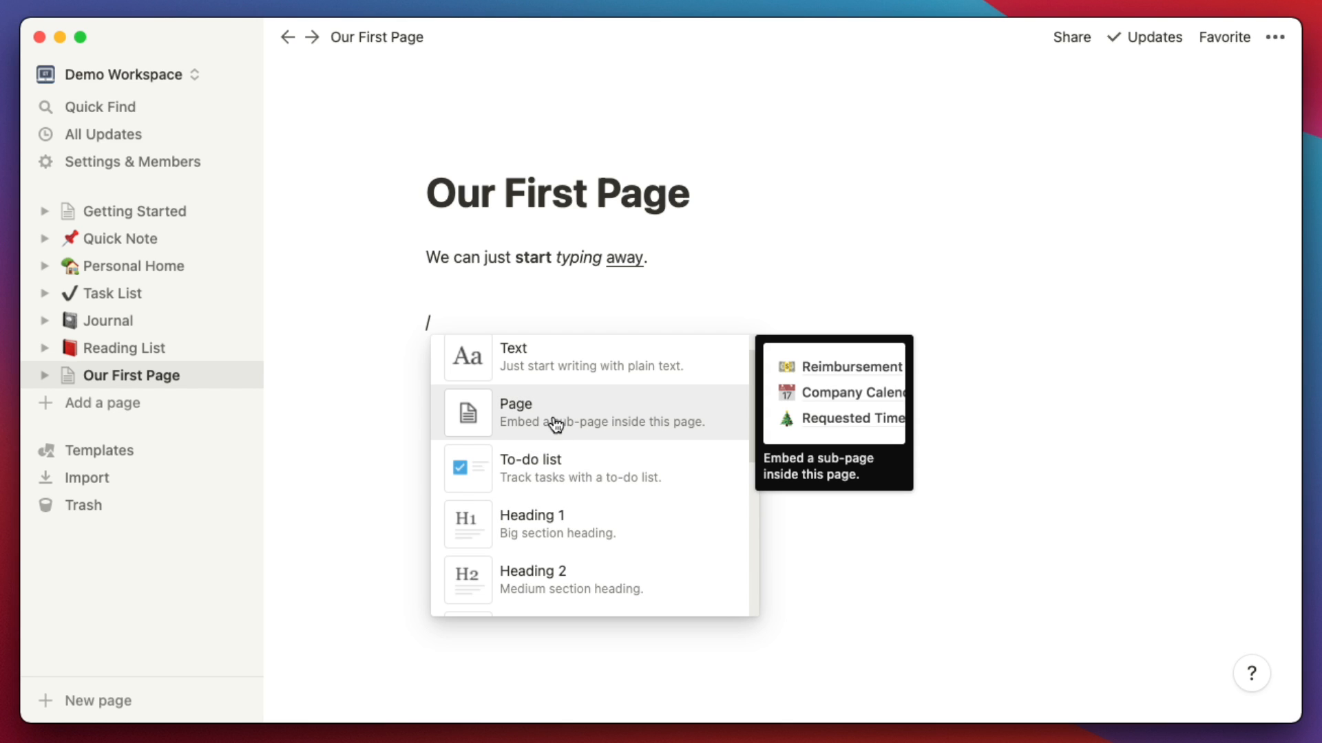
left_click(579, 518)
type("Heading 1")
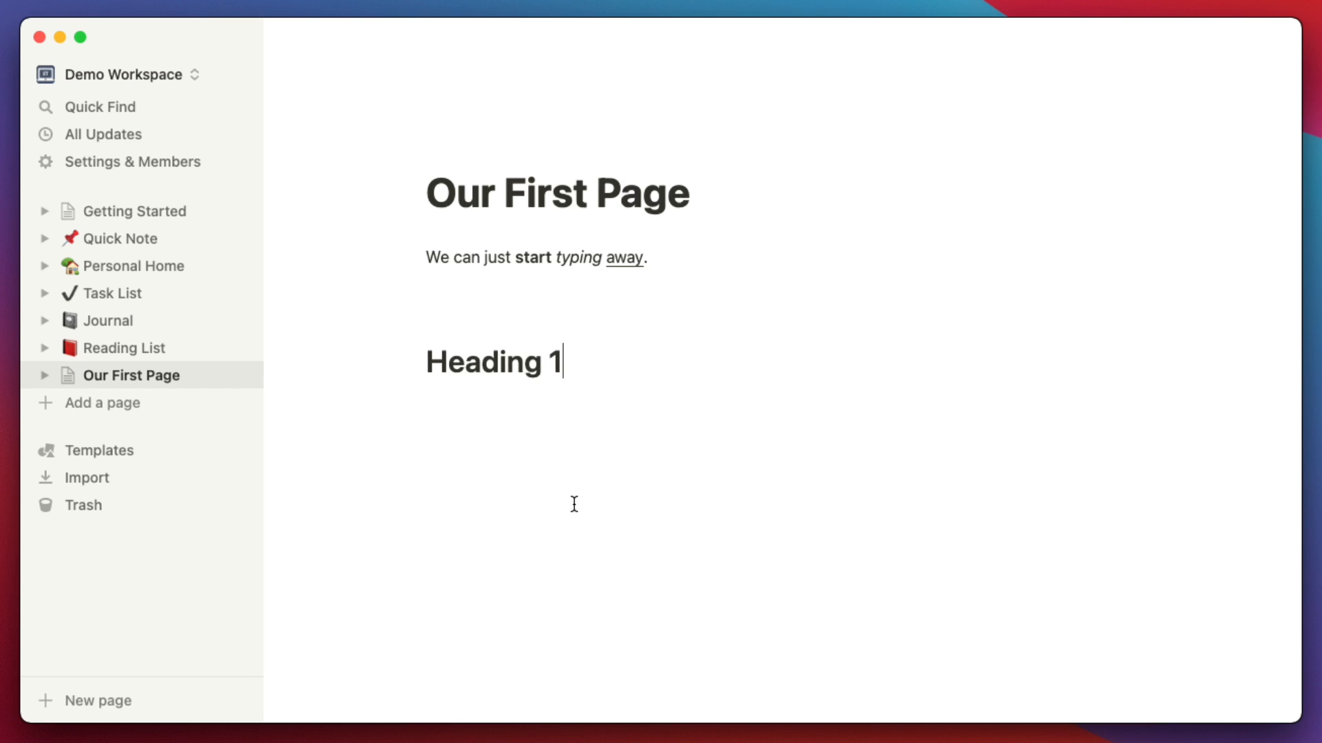
Add a Heading 2 block reading "Heading 2" below the first heading
key("Return")
type("/heading")
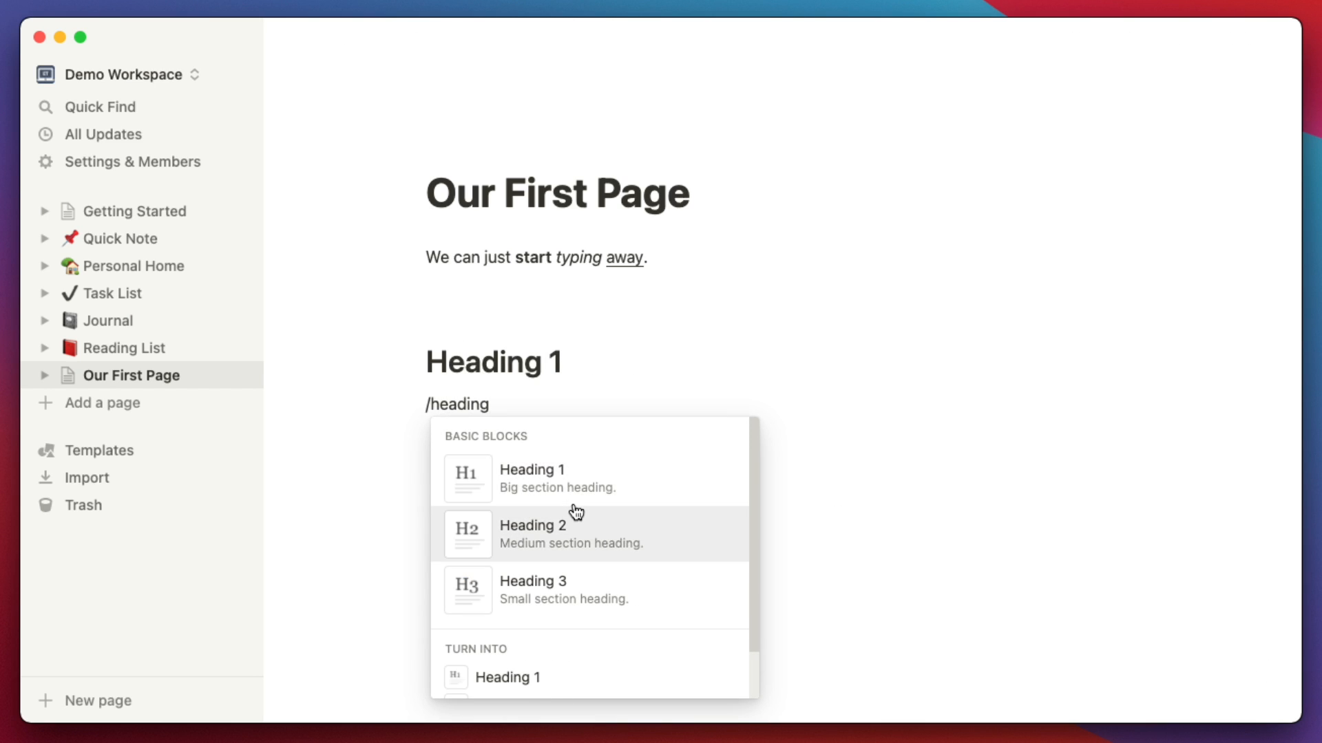
left_click(573, 512)
type("Hea")
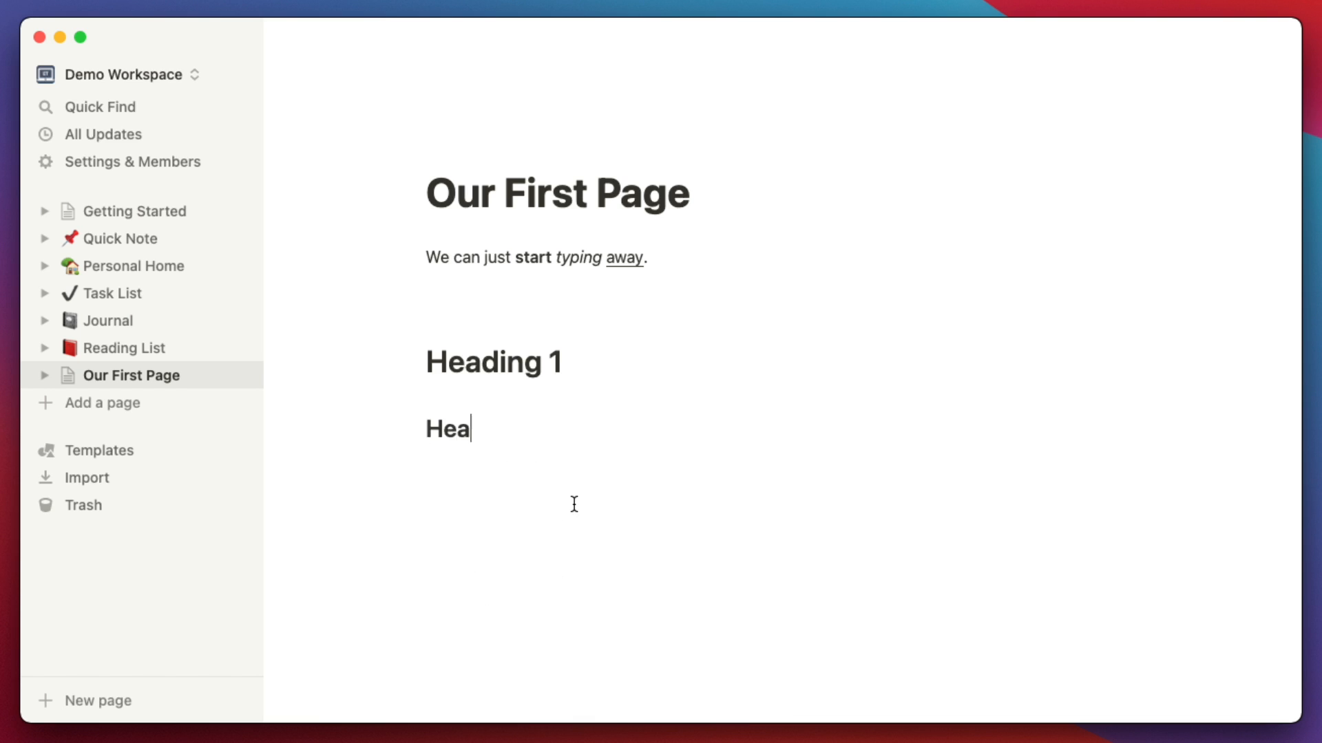
type("ding 2")
Add a Heading 3 block reading "heading 3" below Heading 2
key("Return")
type("/heading 3")
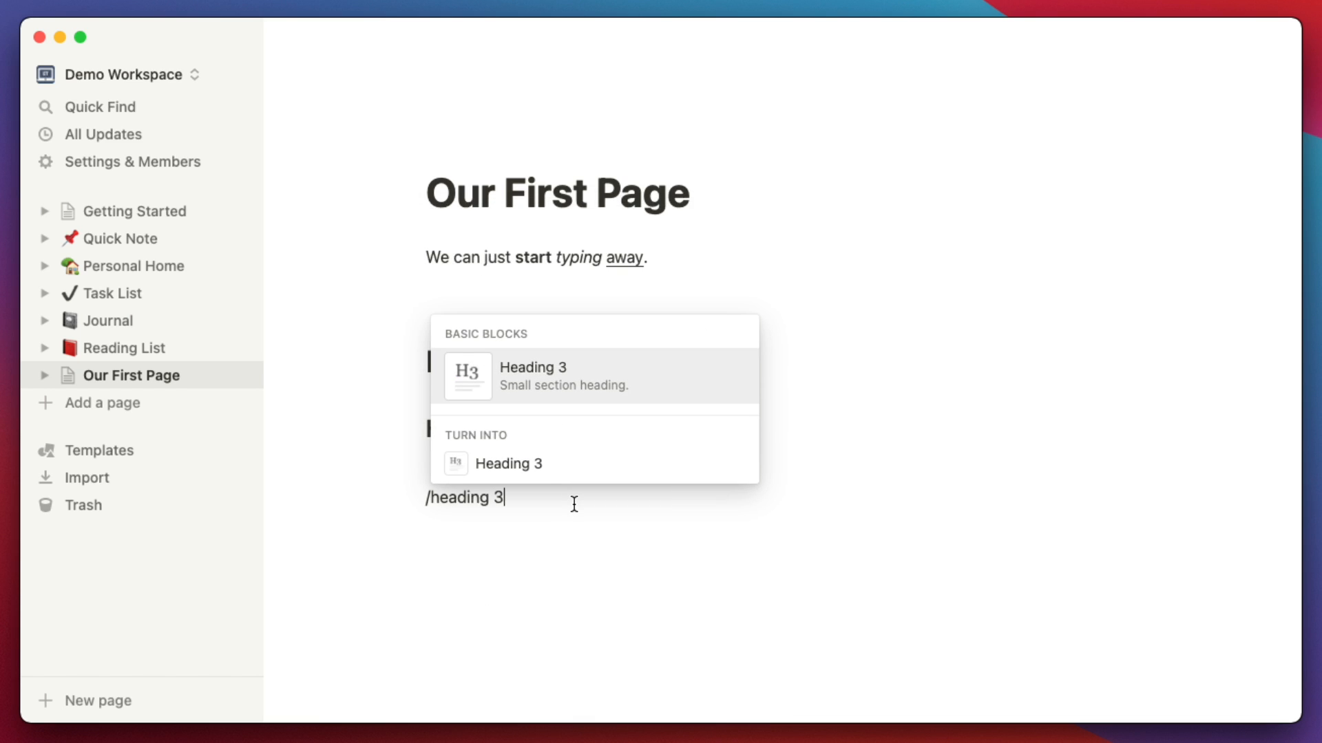
key("Return")
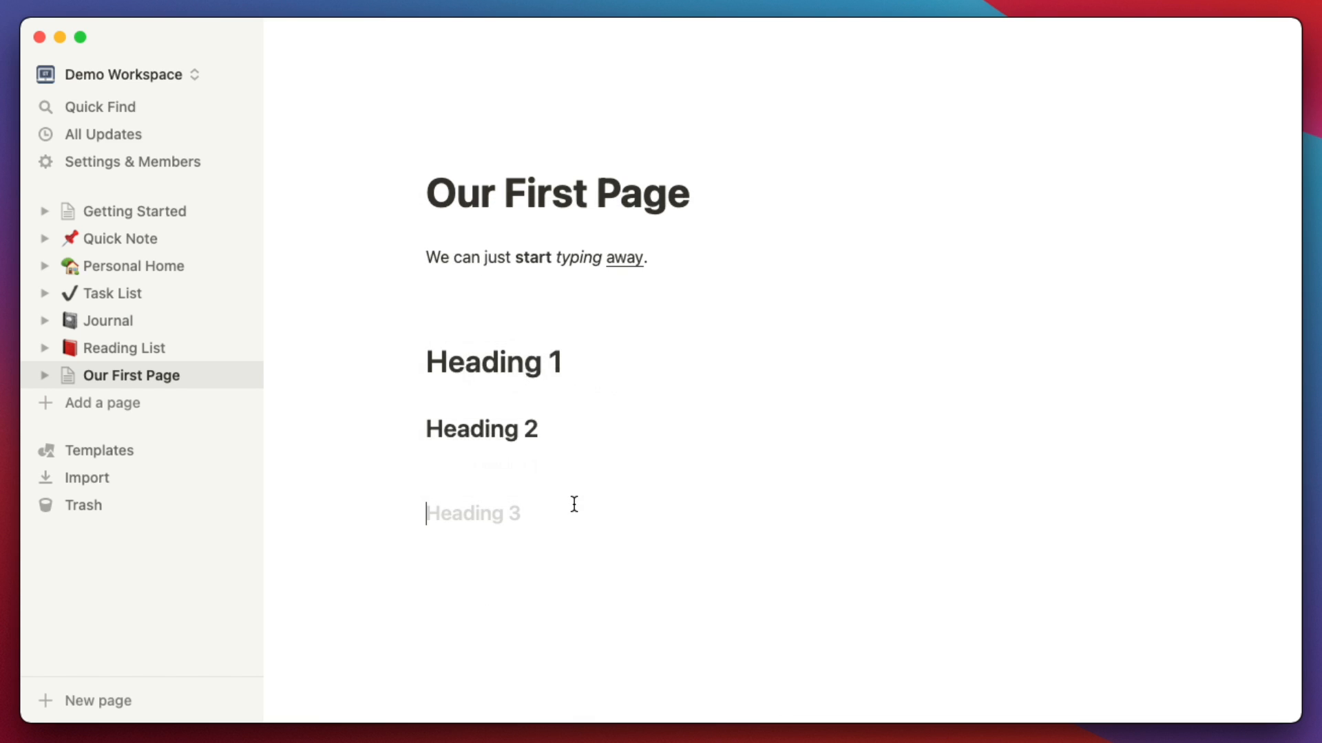
type("heading 3")
key("Return")
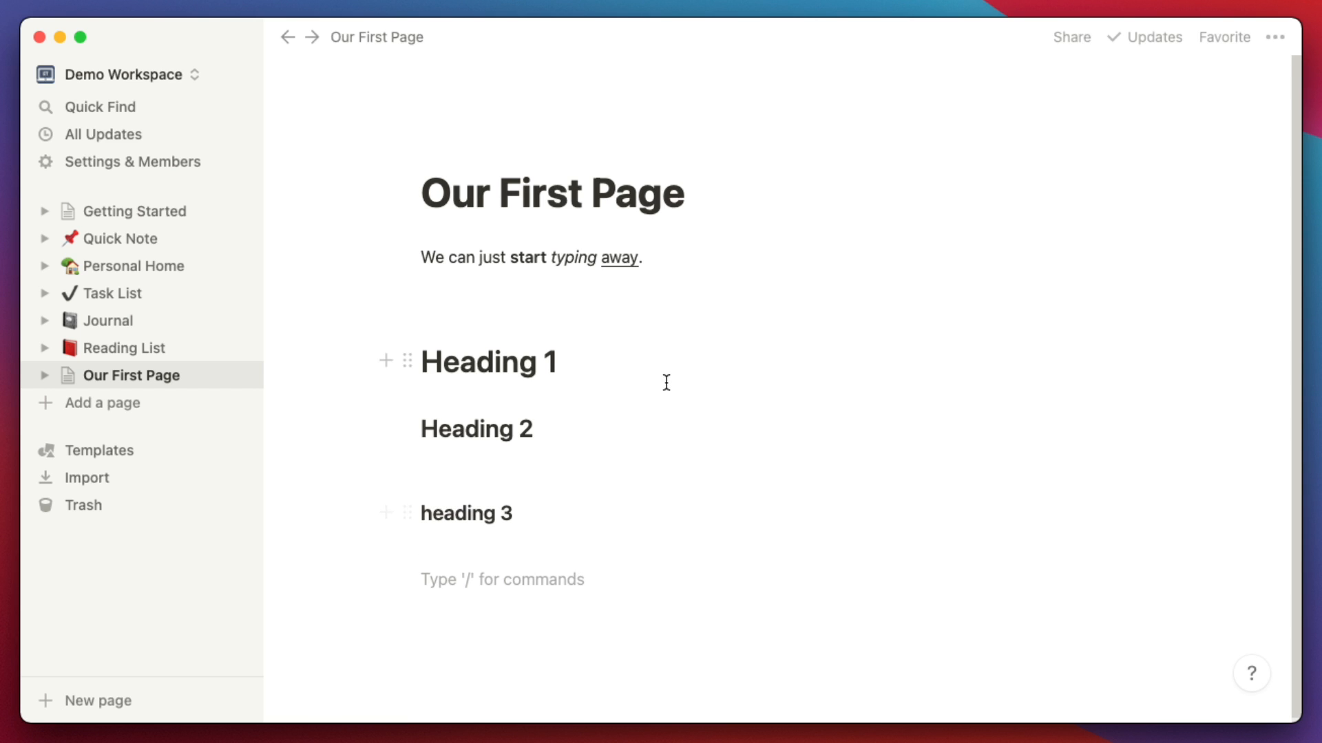
Insert another Heading 1 block reading "Heading 1" below the "heading 3" block
scroll(667, 393, "down", 1)
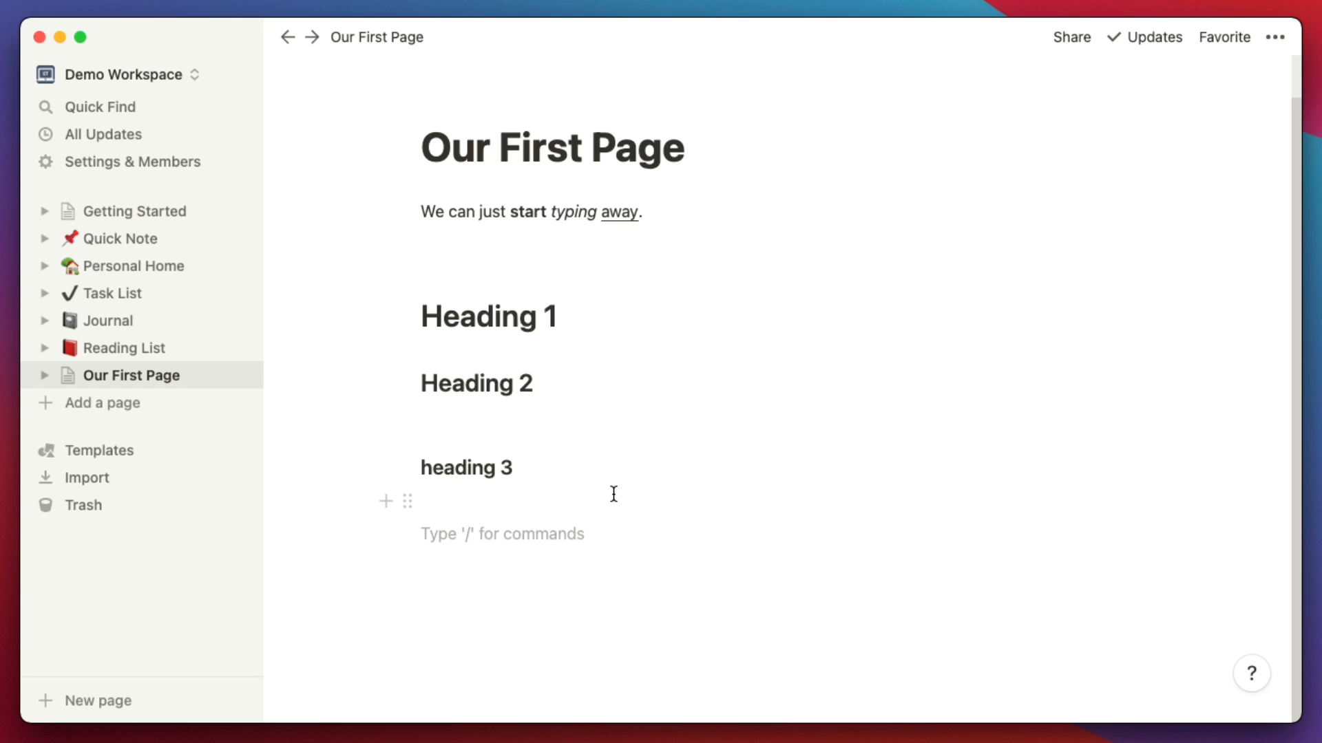
type("/h1")
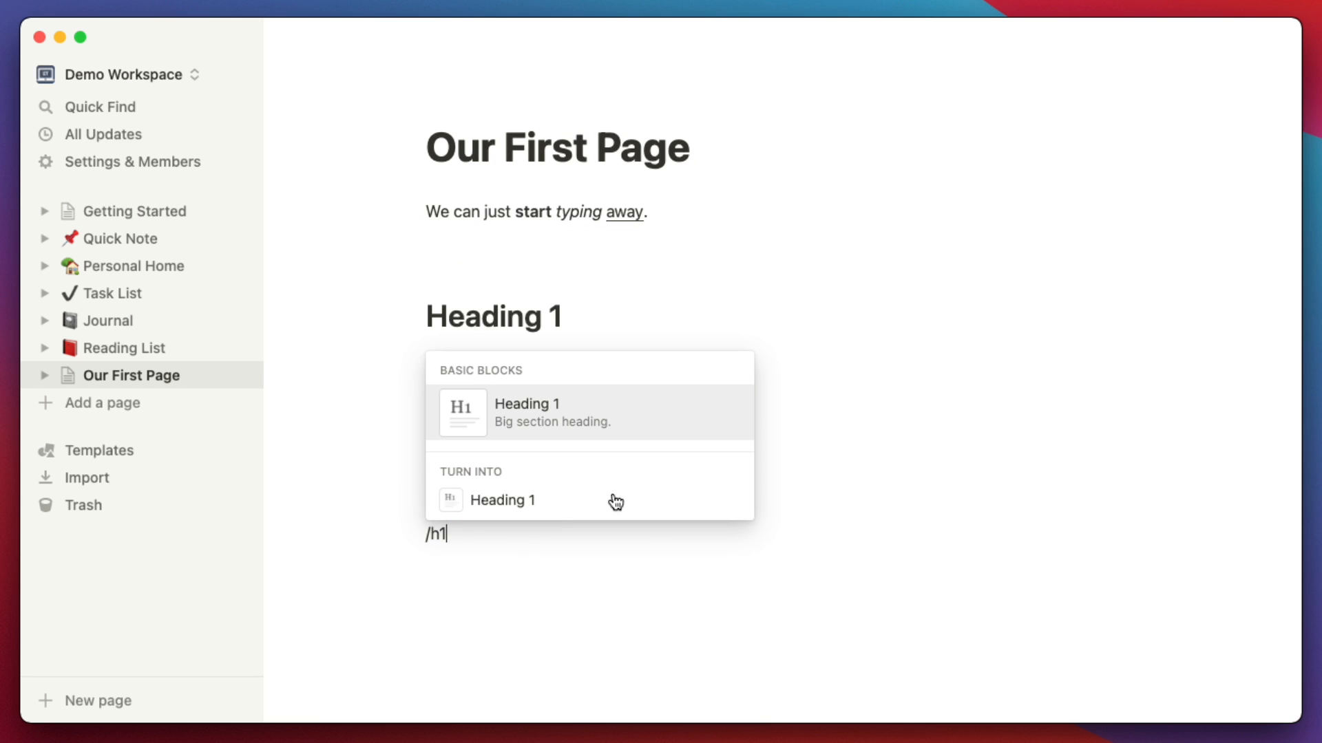
key("Return")
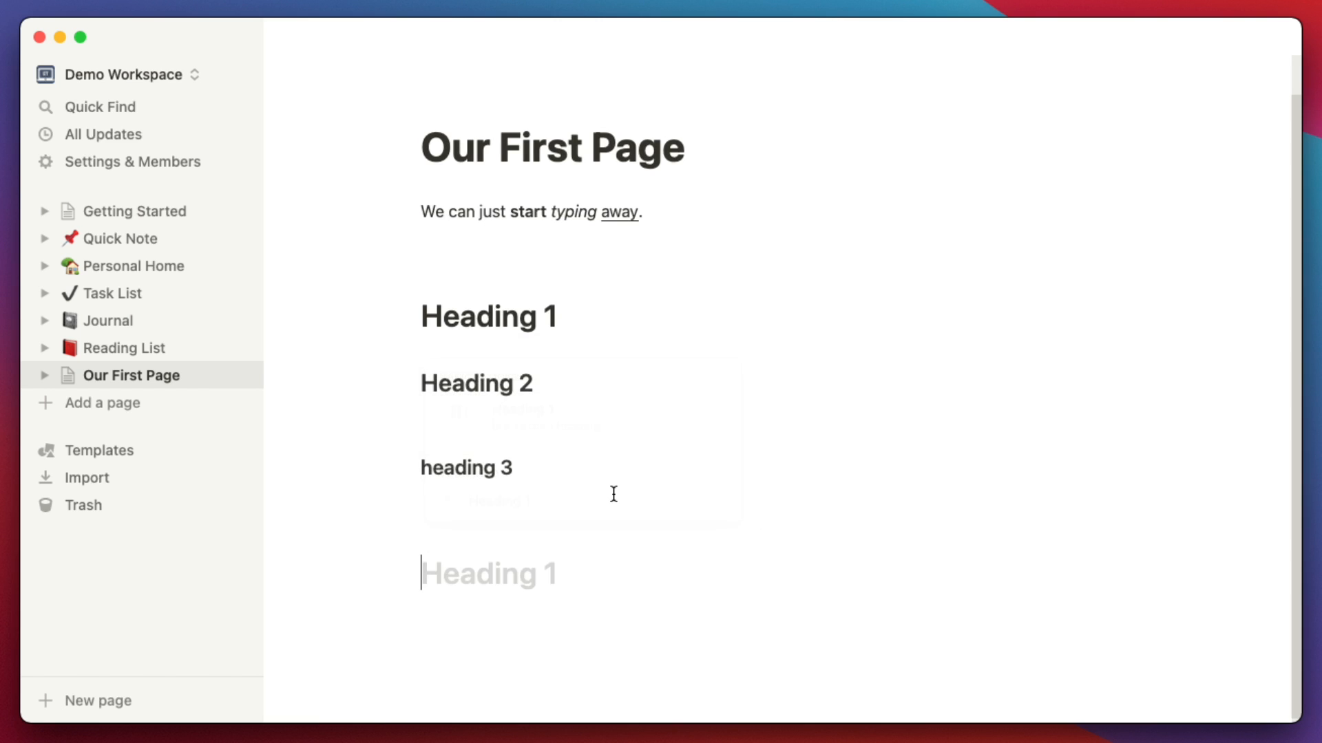
type("Heading 1")
Add a Heading 2 block reading "H2" below the second "Heading 1"
key("Return")
type("h2")
key("BackSpace")
key("BackSpace")
type("/h2")
key("Return")
type("He")
key("BackSpace")
type("2")
Add a Heading 3 block reading "h3" below "H2"
key("Return")
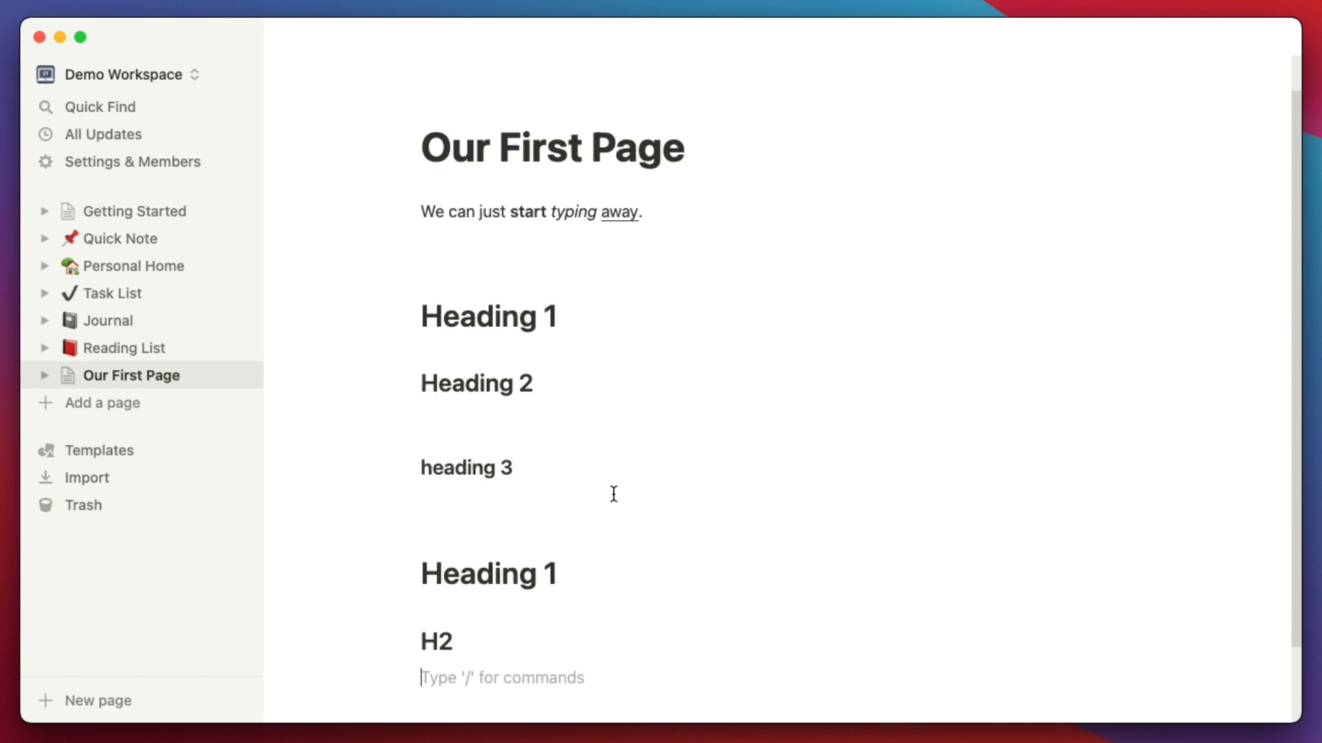
type("/h3")
key("Return")
type("h3")
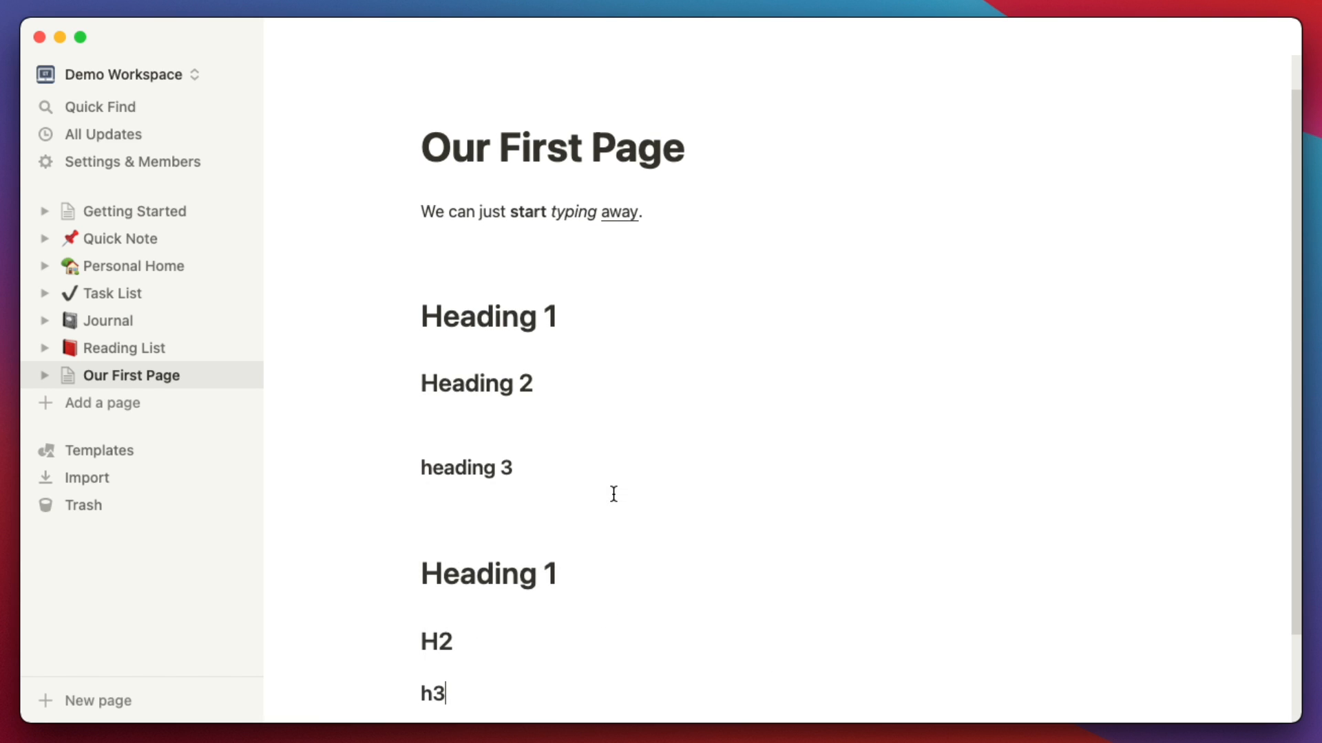
key("Return")
Leave a blank line below "h3" and add a bulleted list with the entries "Item 1" and "Item 2"
scroll(688, 482, "down", 3)
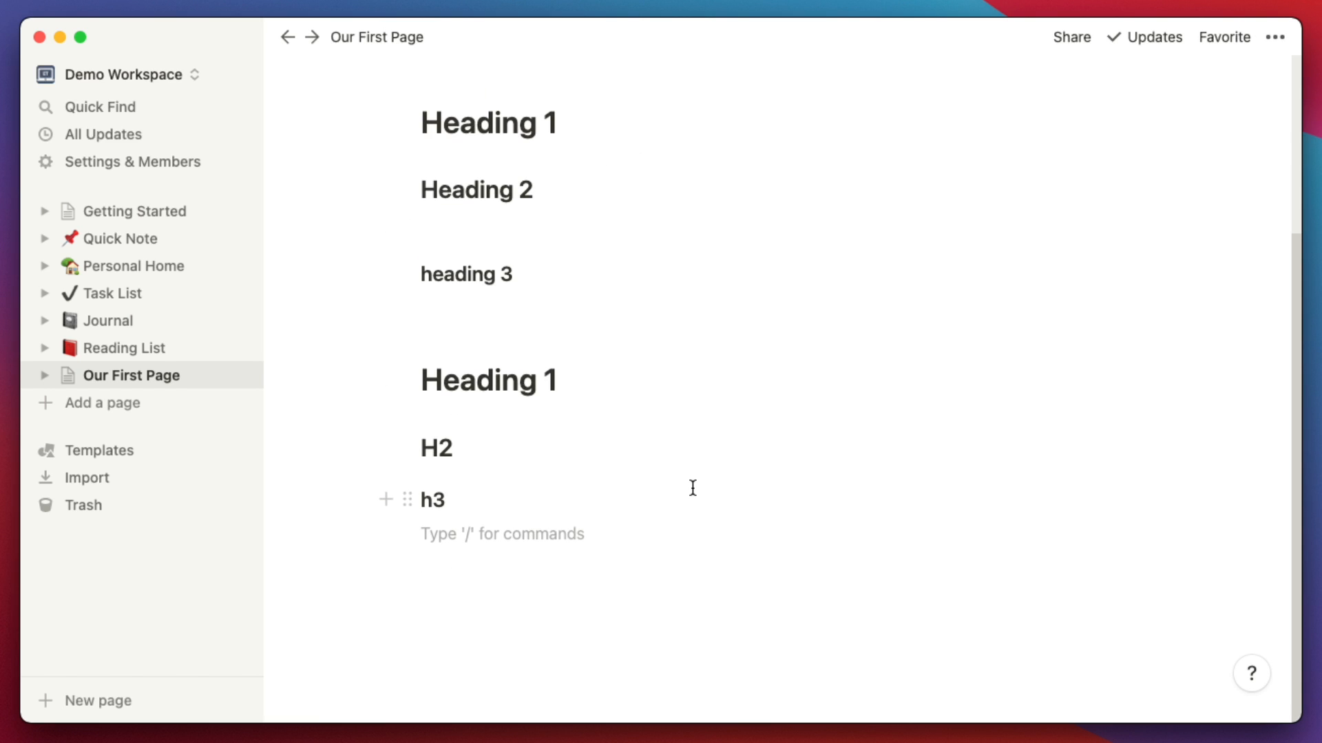
key("Return")
key("Return")
key("BackSpace")
type("/")
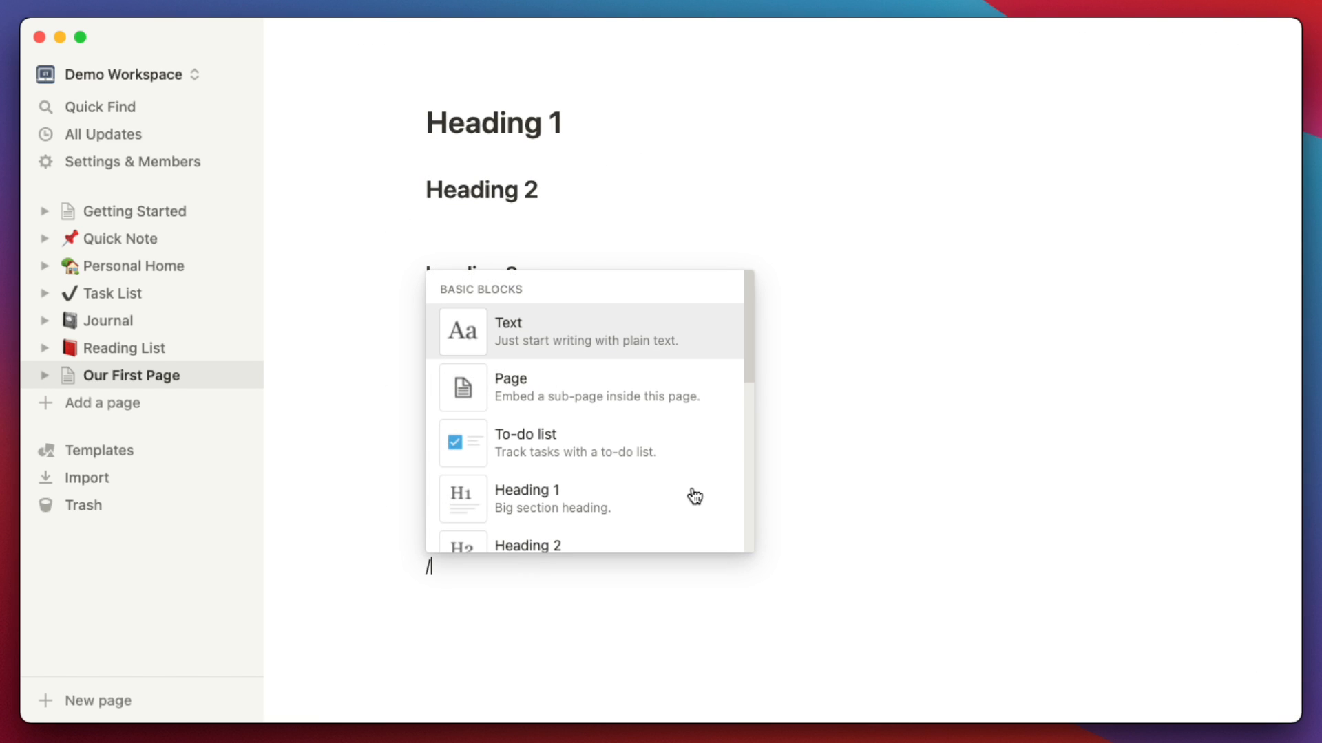
scroll(578, 457, "down", 3)
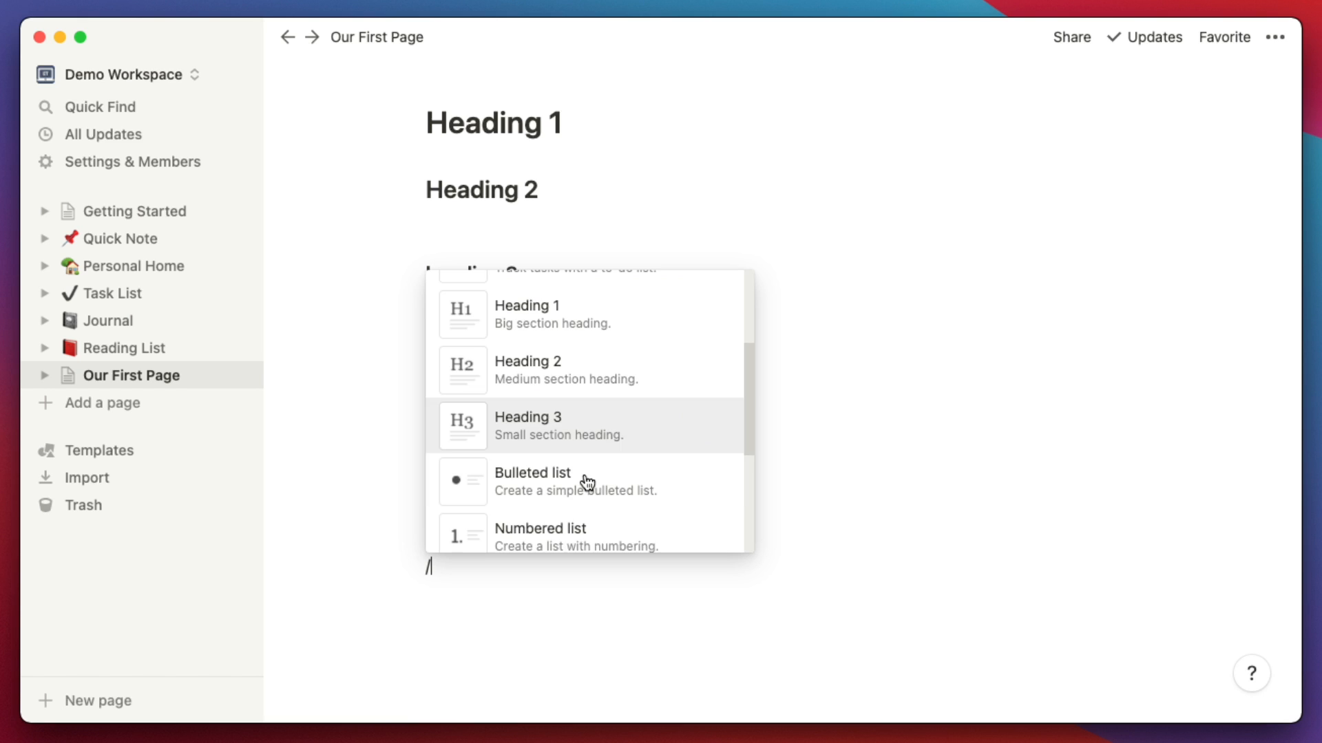
left_click(530, 478)
type("Item 1")
key("Return")
type("Item 2")
key("Return")
key("Return")
key("Return")
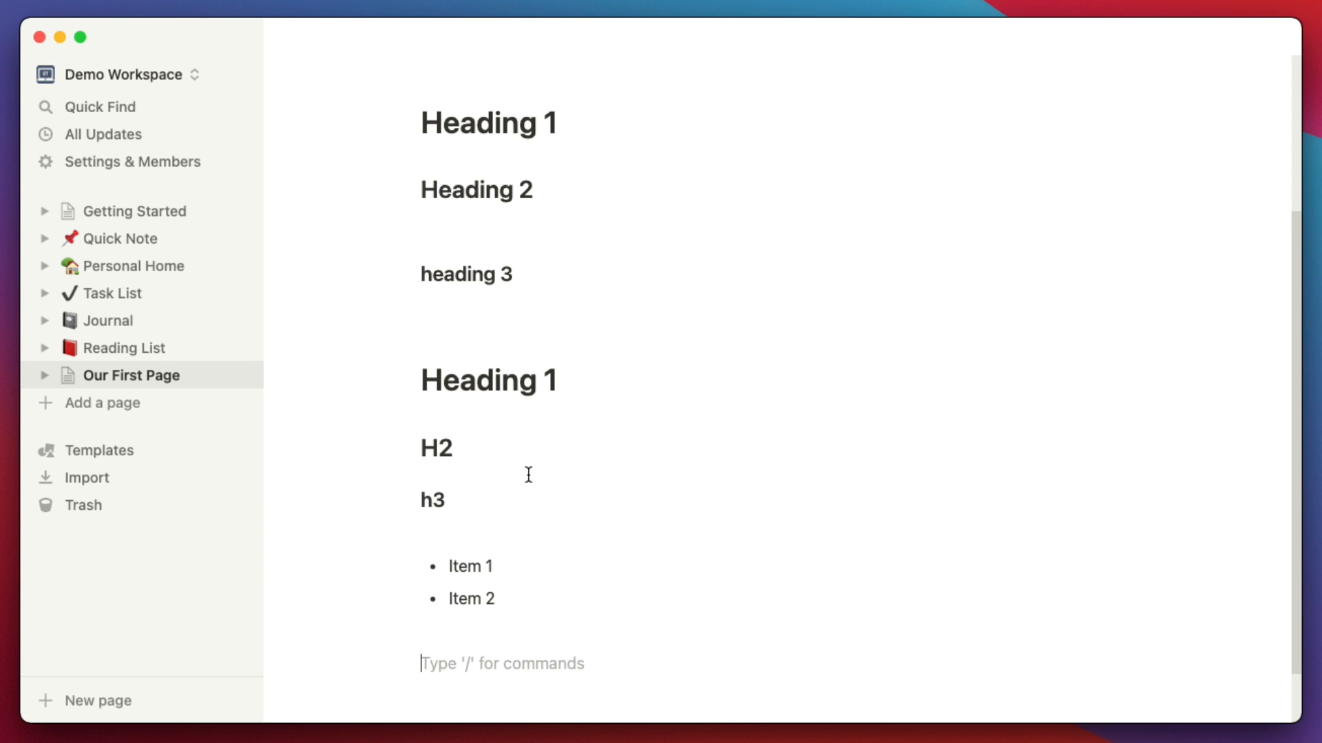
Add a second bulleted list with "Item 1" and "Item 2" below the first list, and end it with a blank line
type("-")
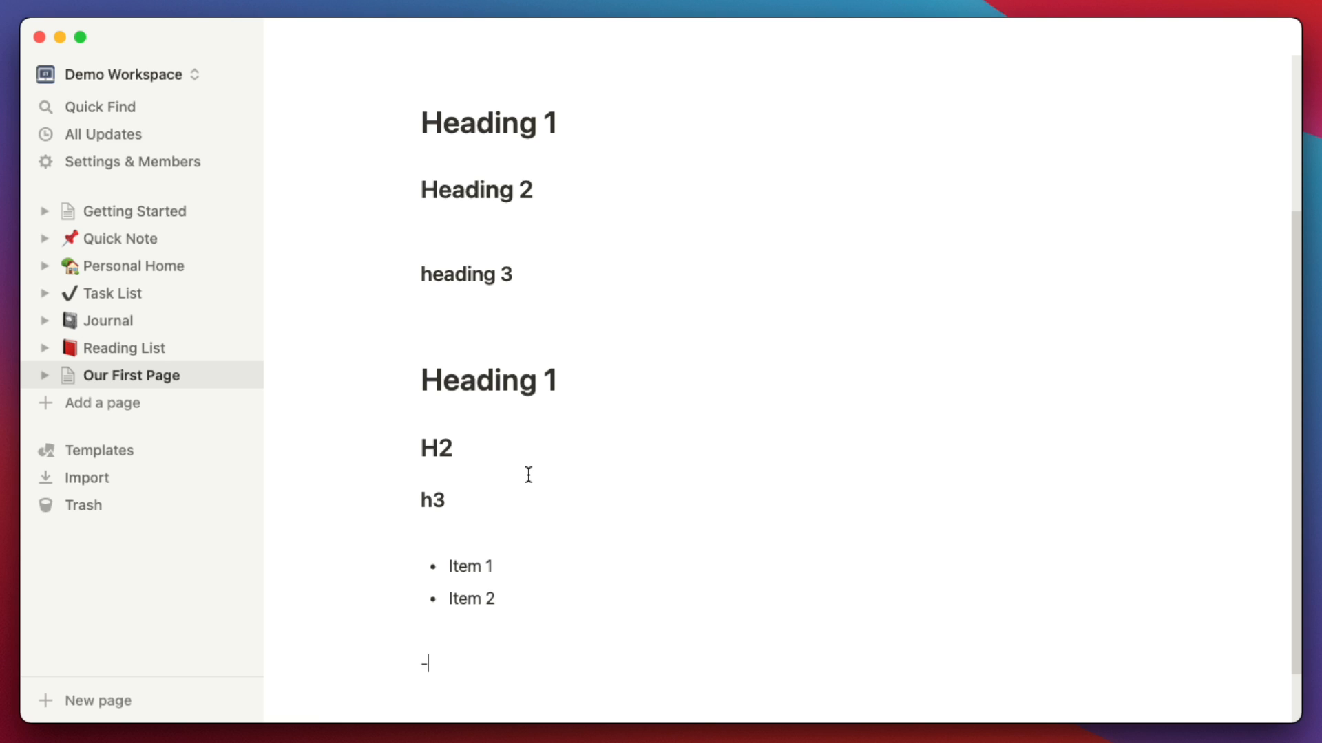
type(" Item 3")
key("BackSpace")
type("1")
key("Return")
type("Item 2")
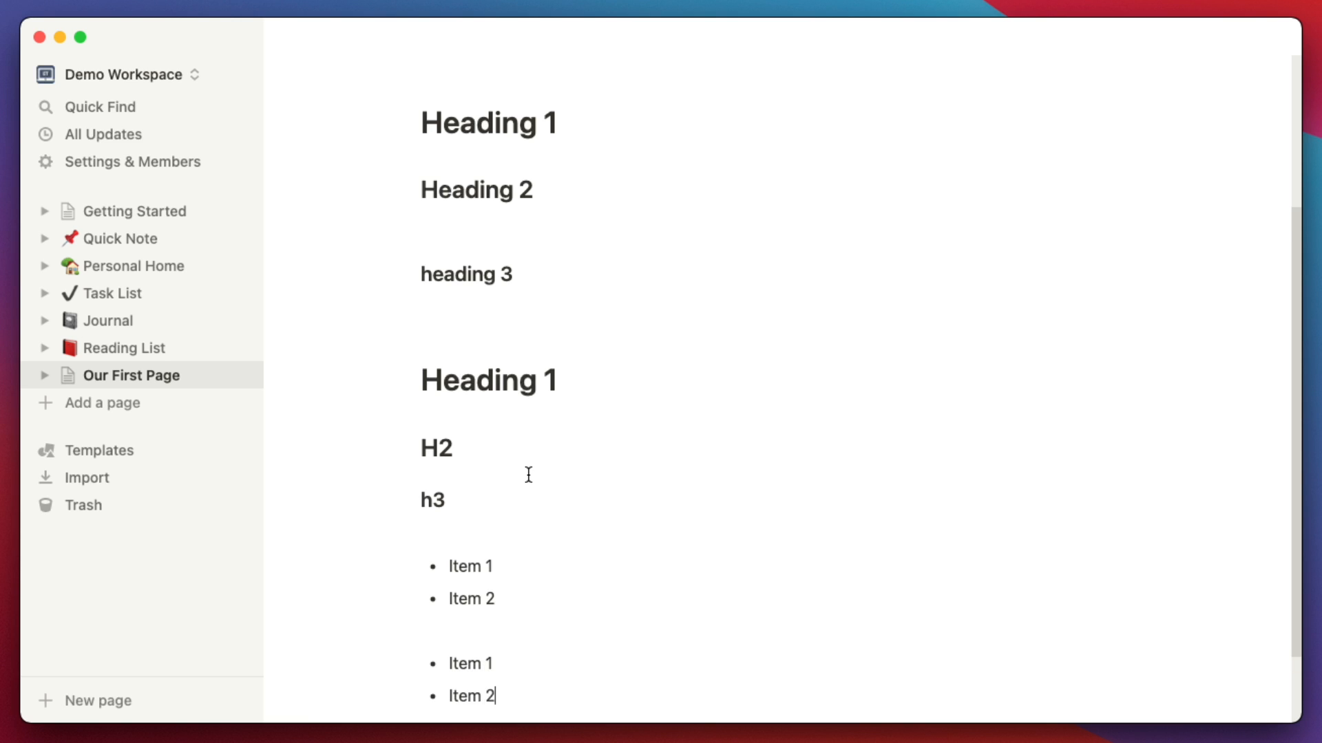
key("Return")
key("Return")
key("Return")
Add a numbered list with the entries "Item 1" and "Item 2" below the bulleted lists
scroll(590, 455, "down", 4)
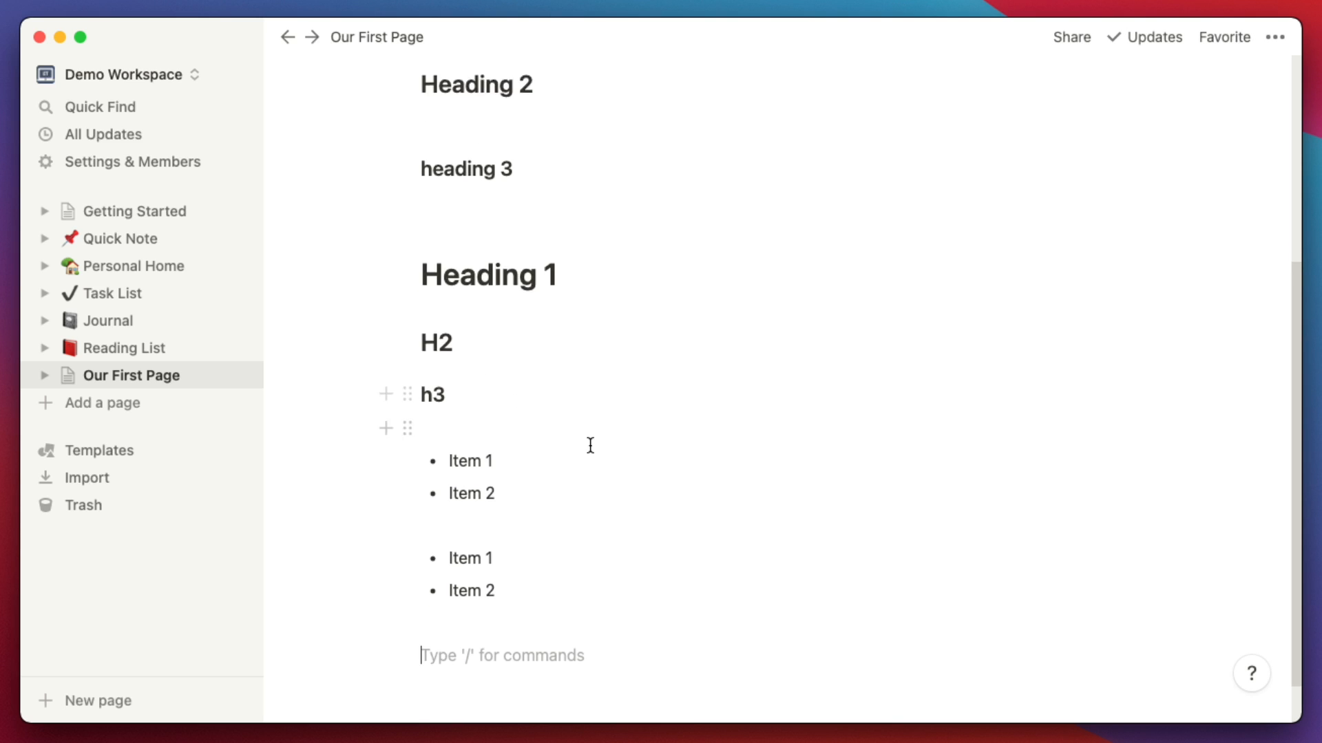
type("1")
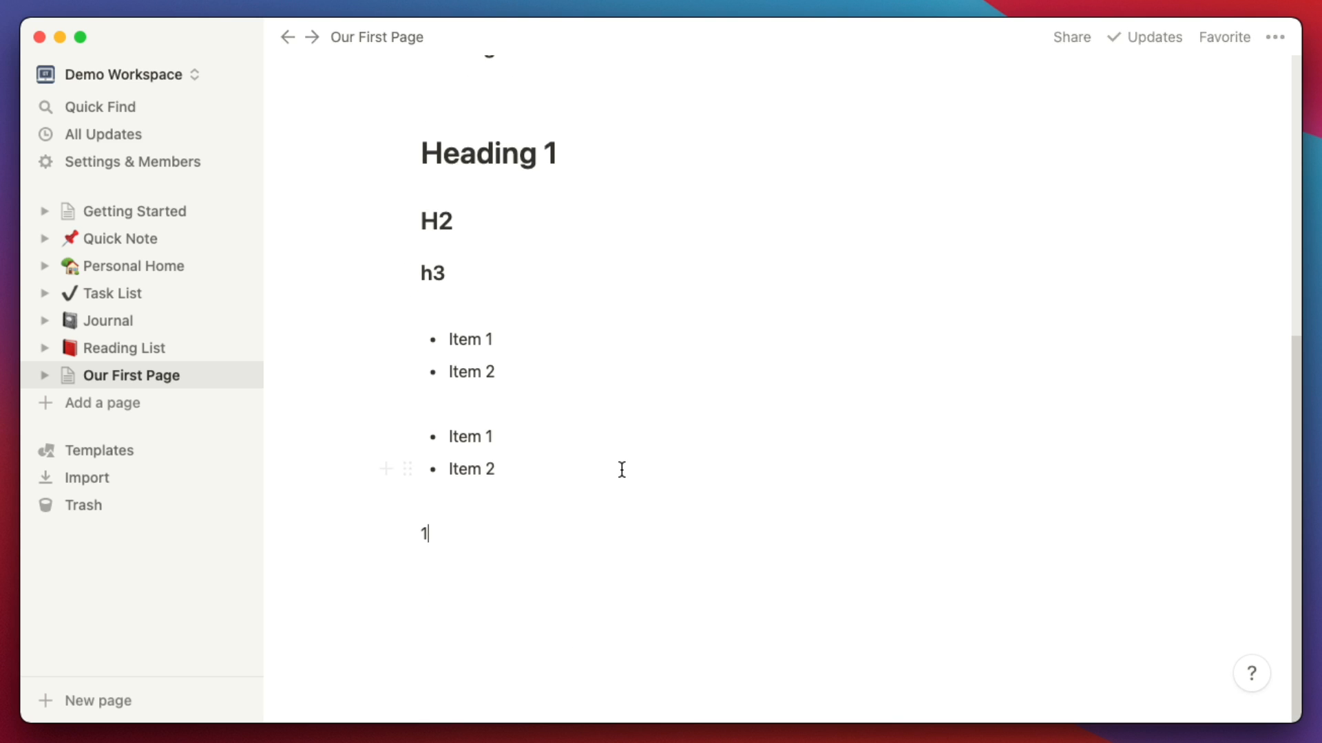
type(". ")
type("Item 2")
key("BackSpace")
type("1")
key("Return")
type("Item 2")
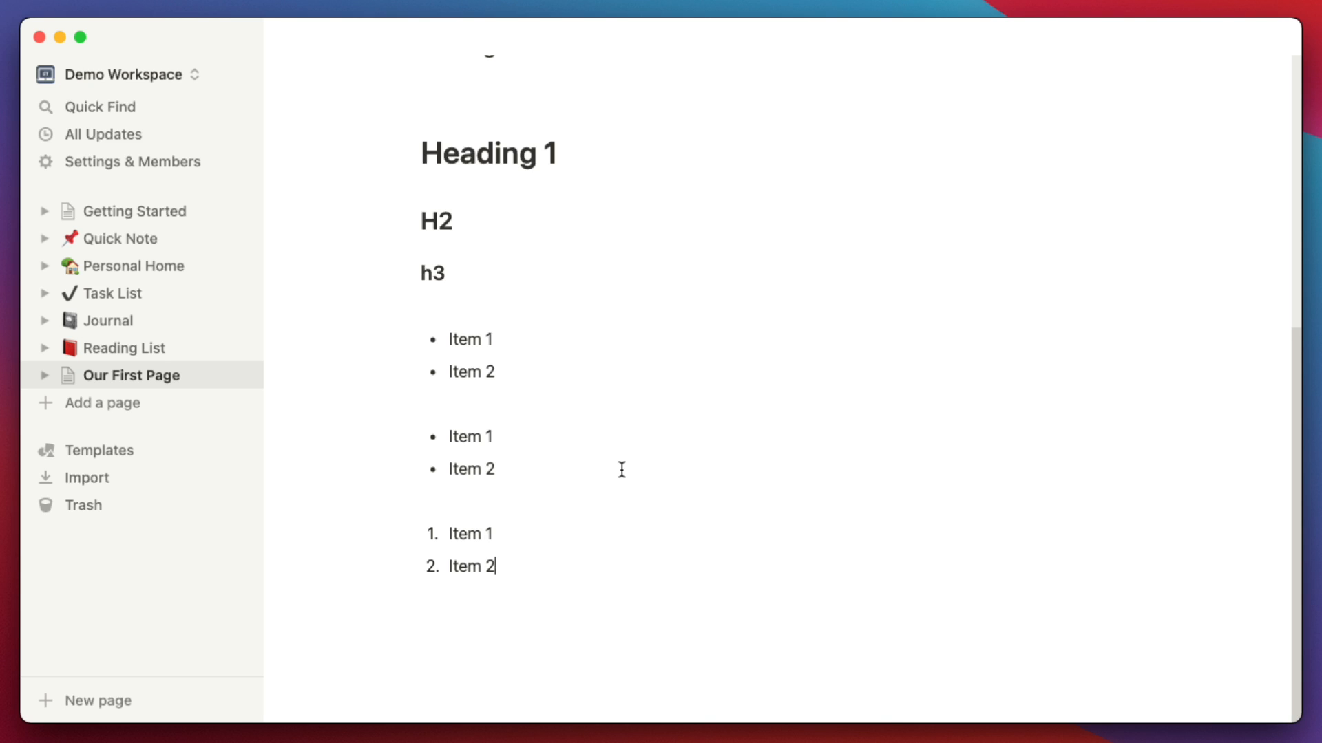
Add two divider lines below the numbered list and look through the available block types
left_click(514, 642)
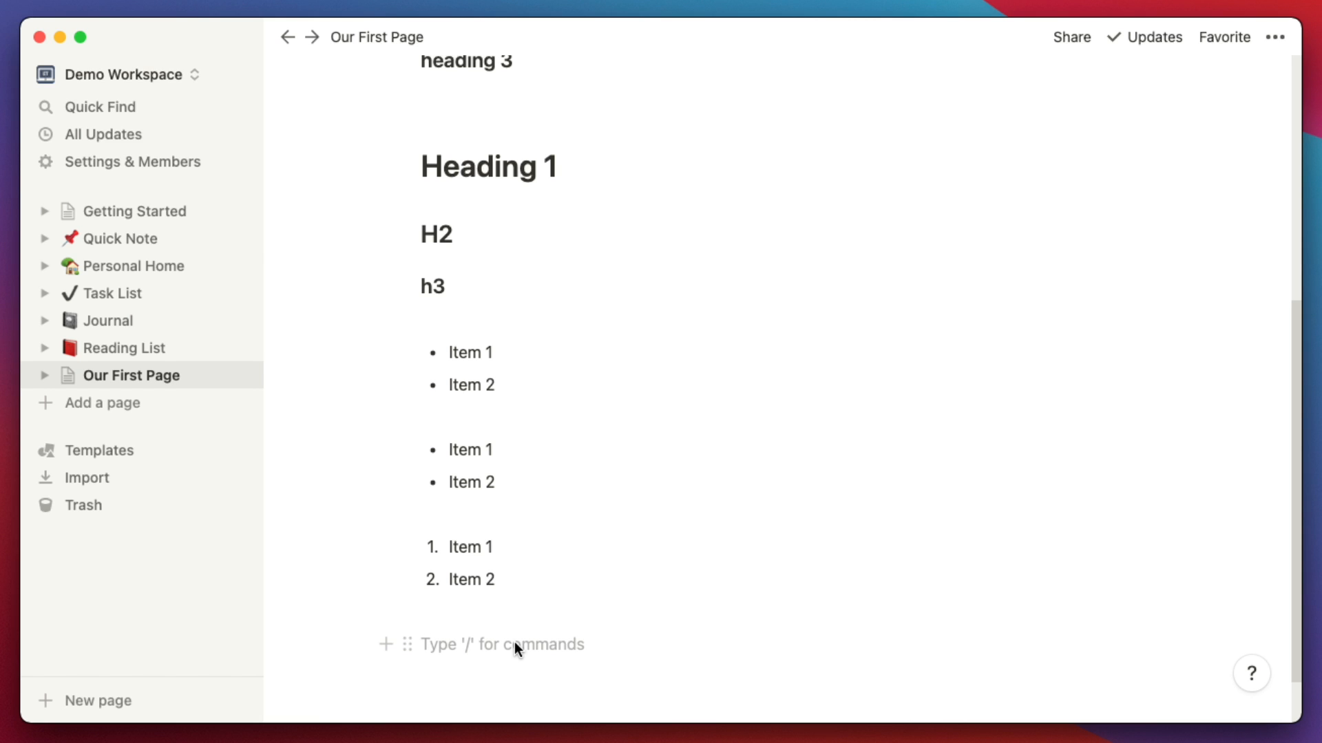
type("---")
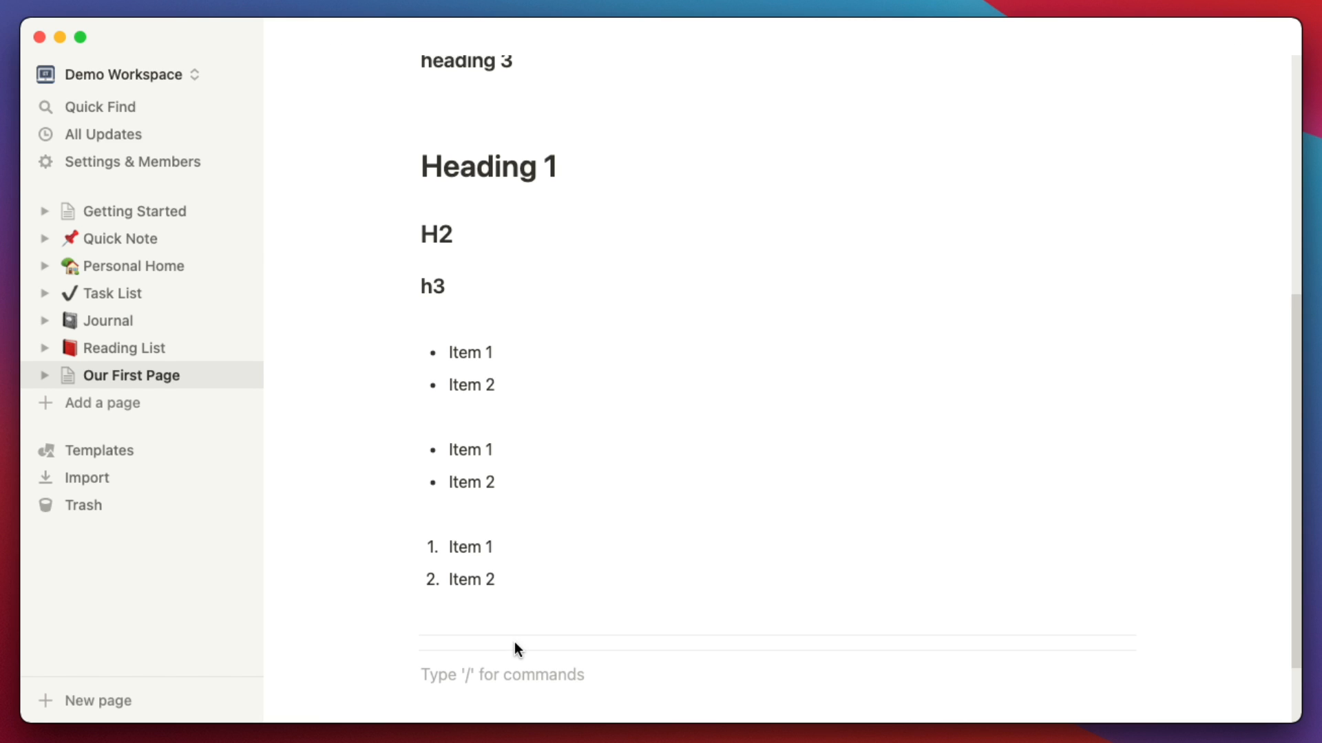
type("/")
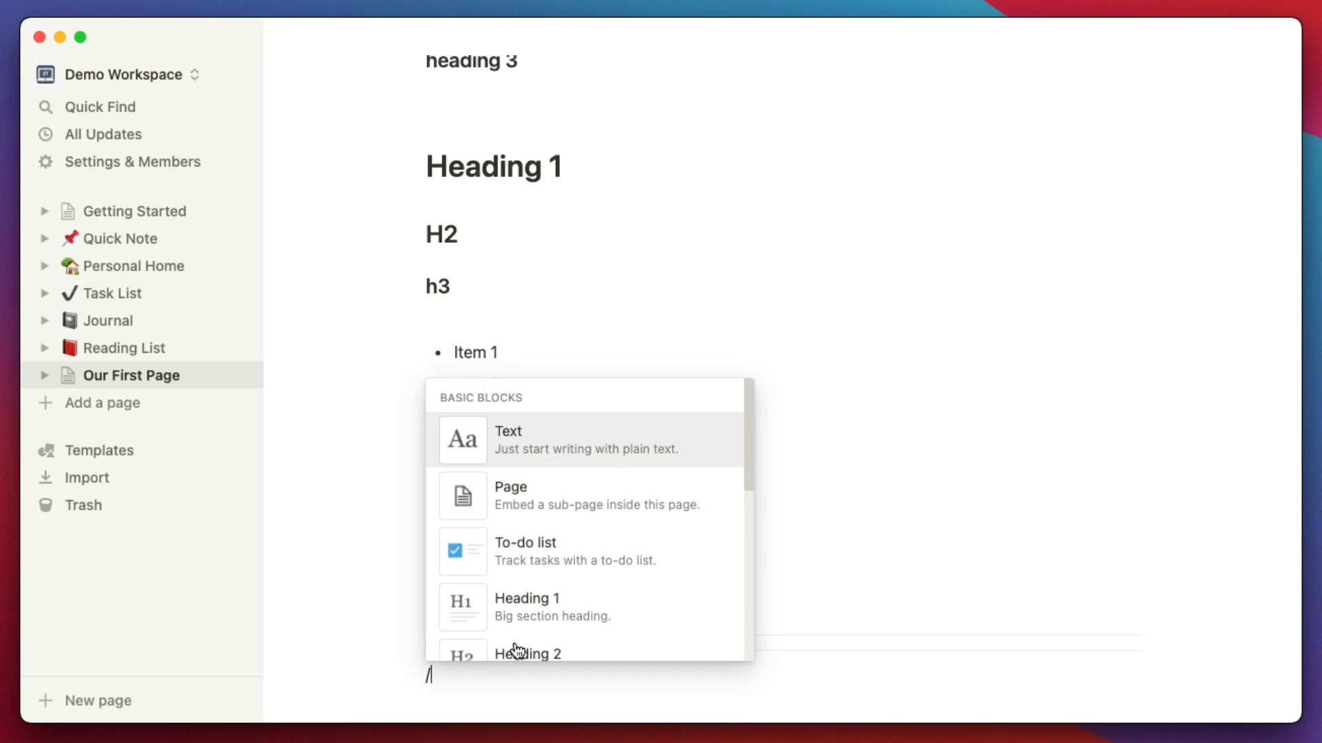
scroll(575, 572, "down", 2)
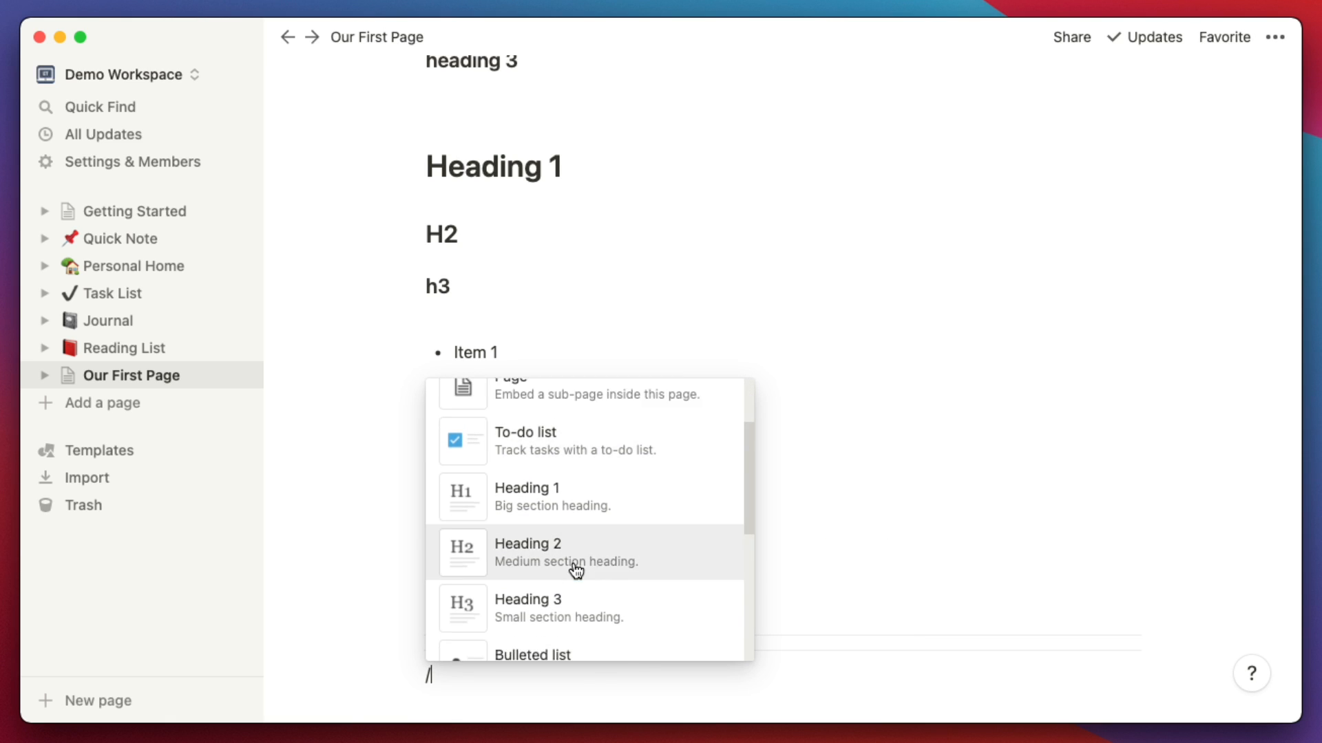
scroll(575, 570, "down", 3)
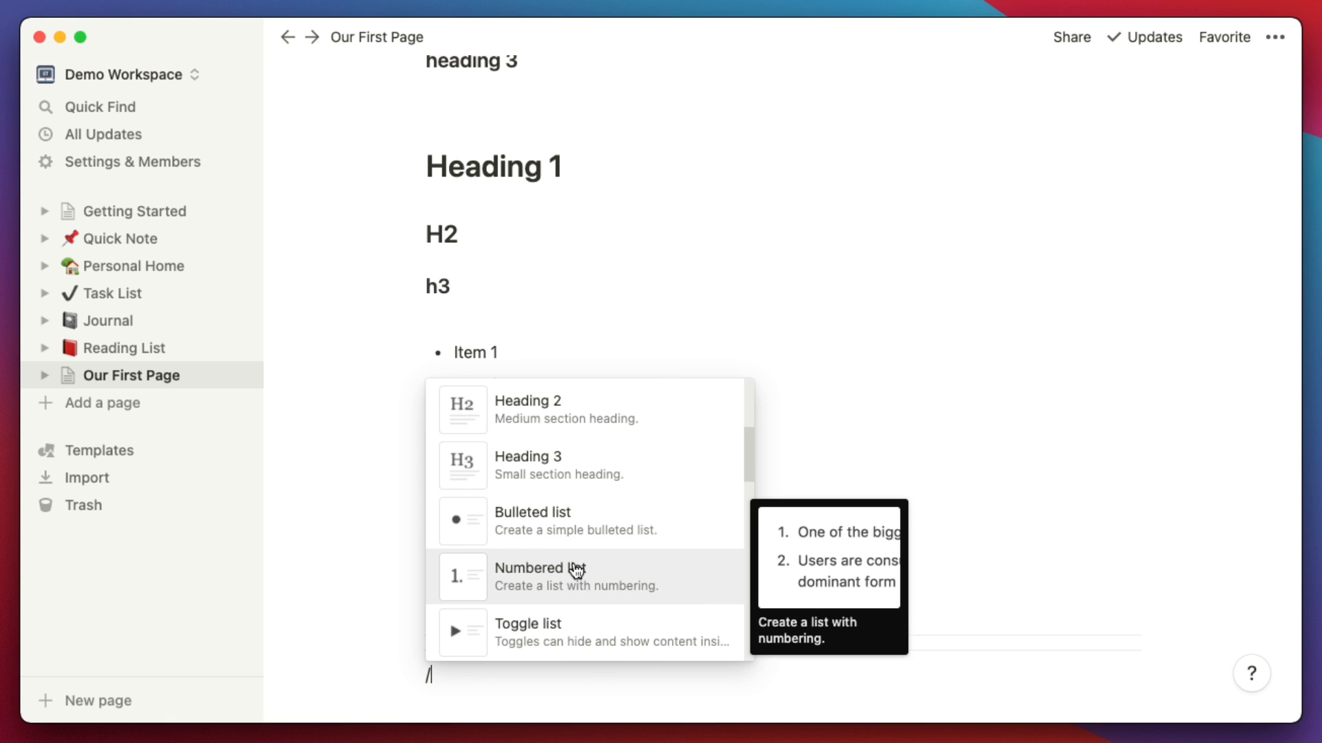
Delete all content from the body of the page "Our First Page"
key("super+a")
key("super+a")
key("BackSpace")
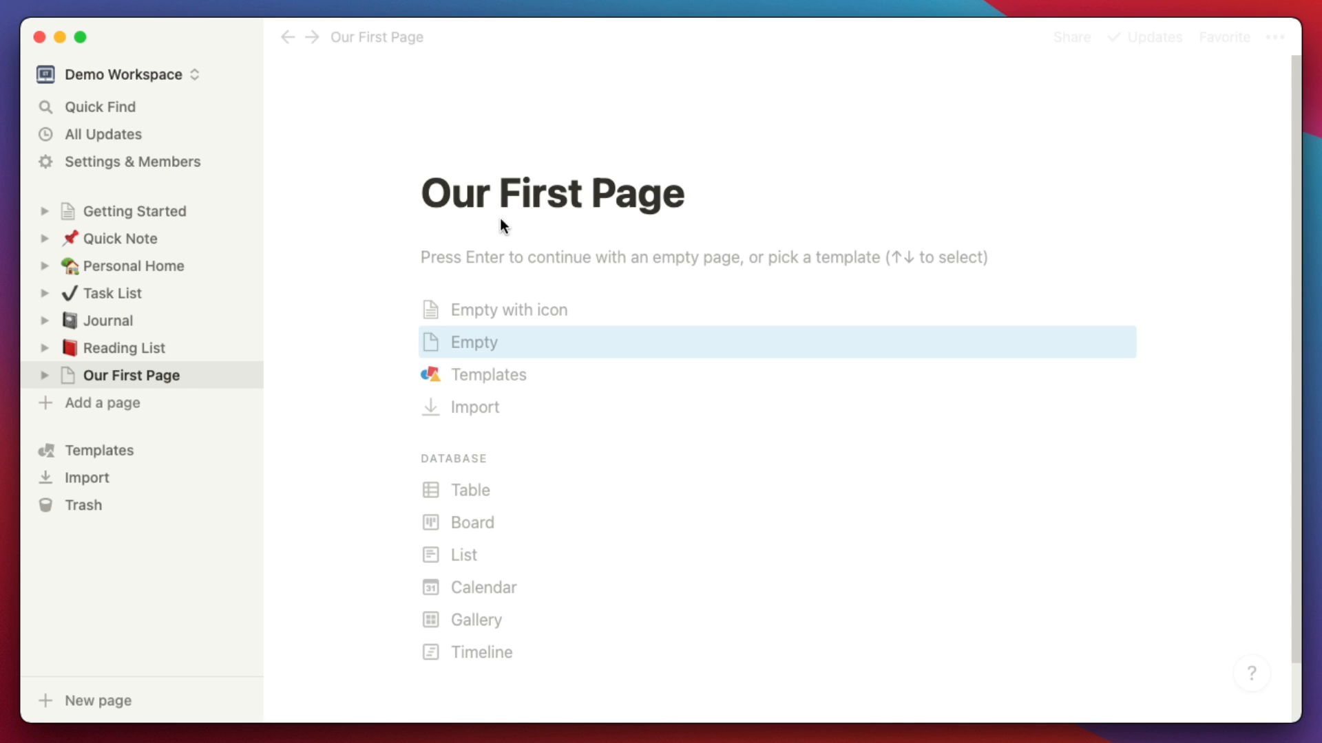
Rename the page to "My Video", continue with an empty page and paste the Lorem ipsum paragraphs into its body
triple_click(479, 209)
type("My Video")
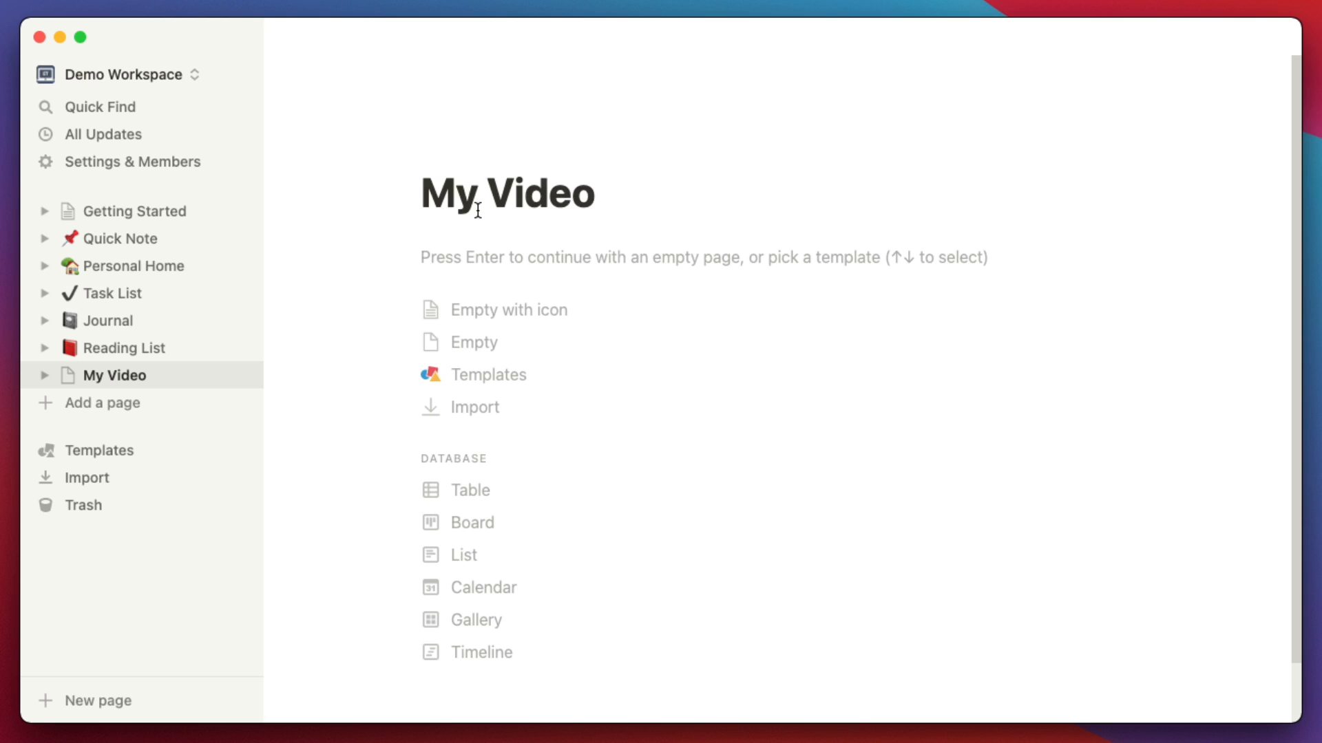
key("Return")
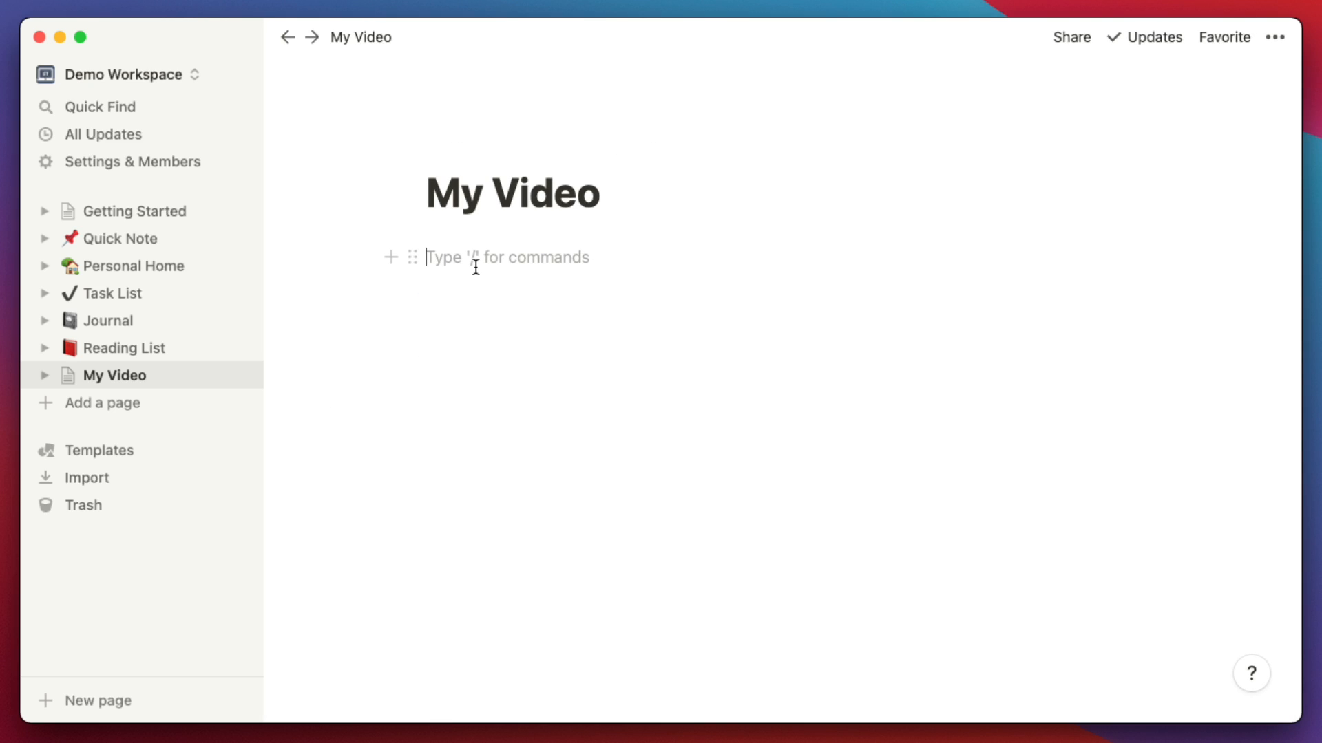
key("super+v")
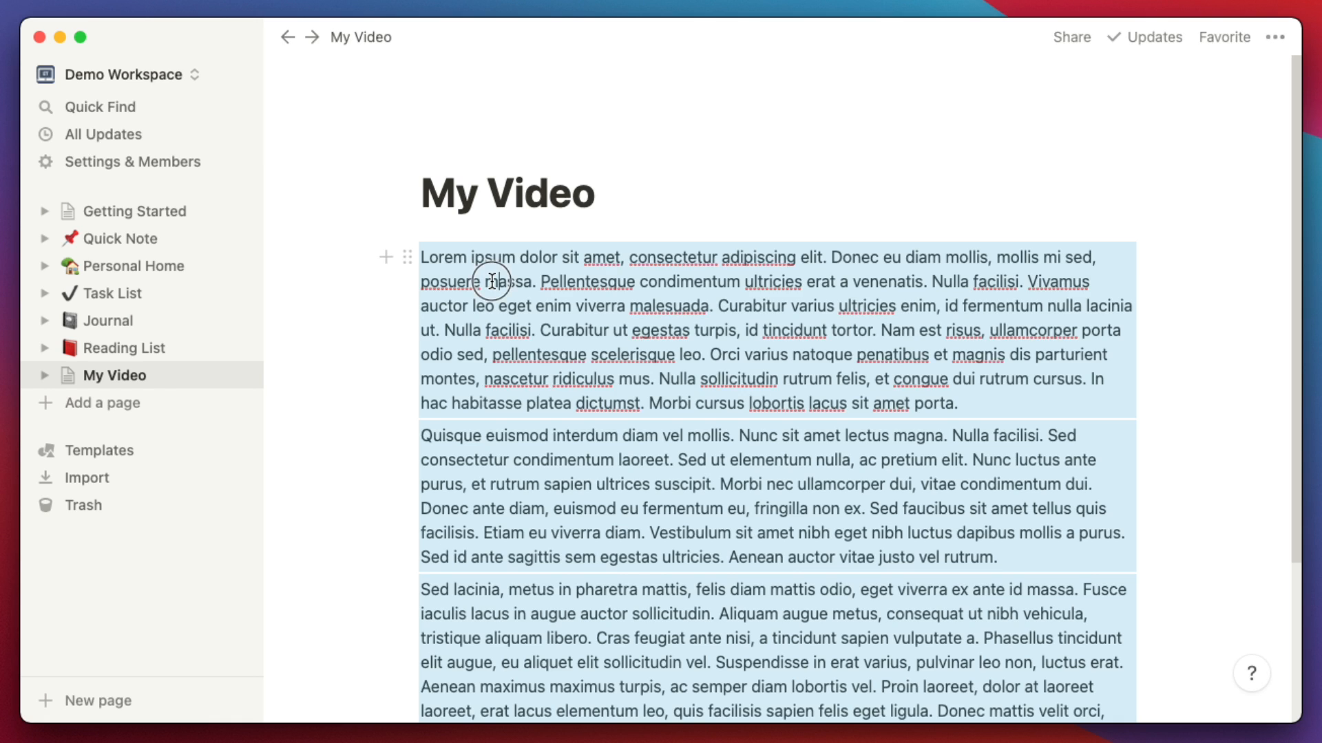
left_click(493, 281)
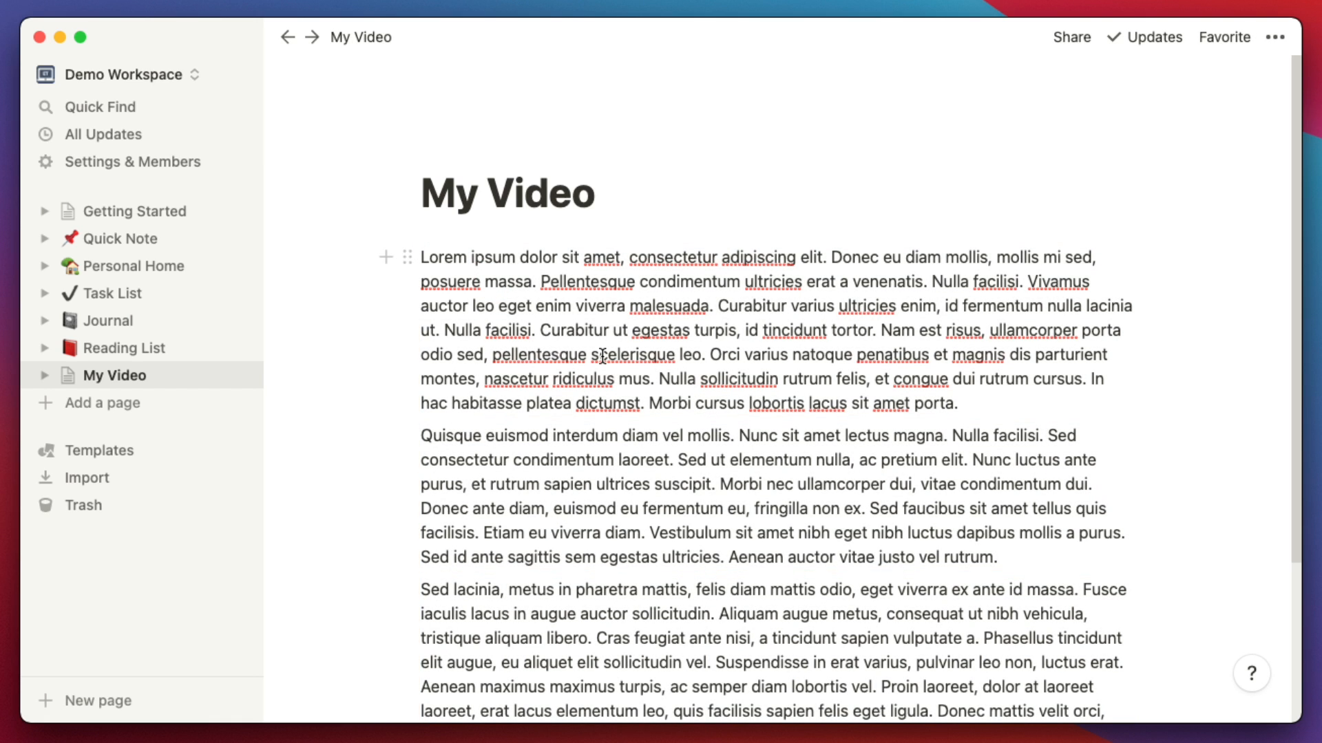
Insert four blank lines between the page title and the first Lorem ipsum paragraph
key("Return")
key("Return")
key("Return")
key("Up")
key("Up")
key("Up")
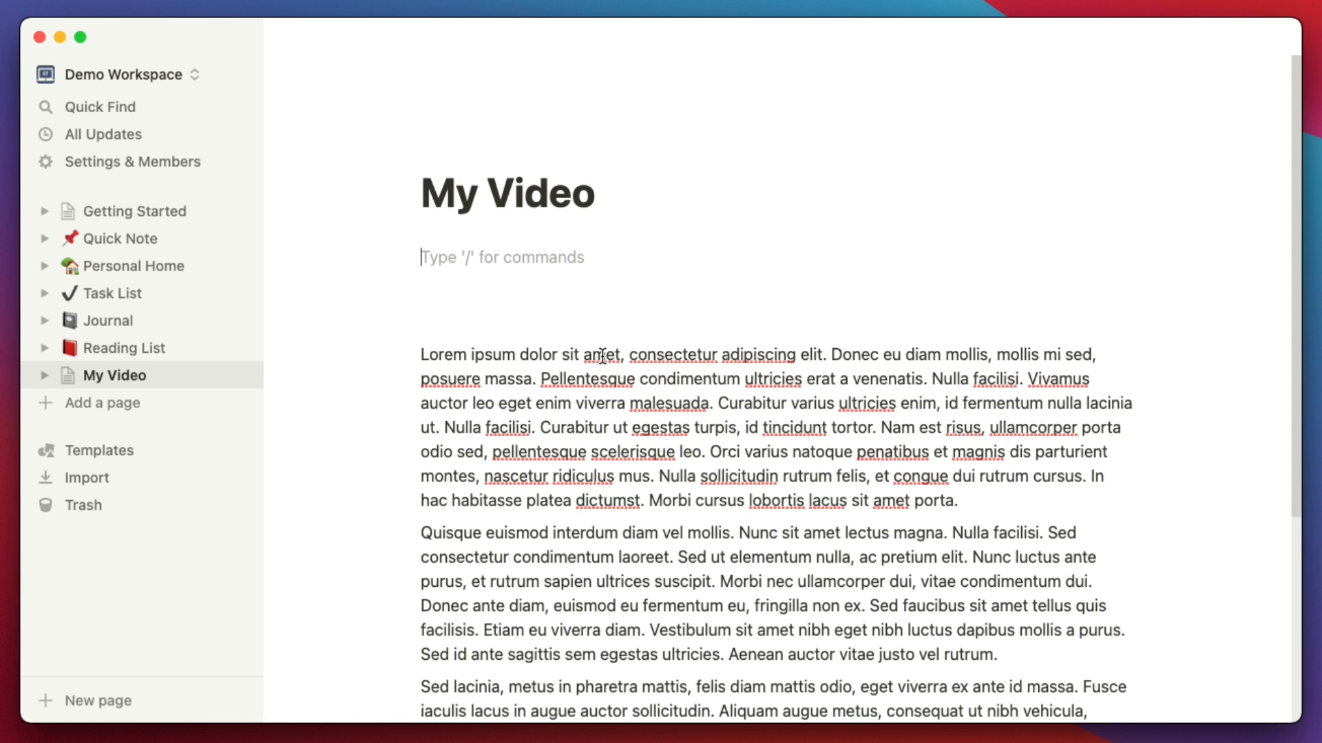
key("Return")
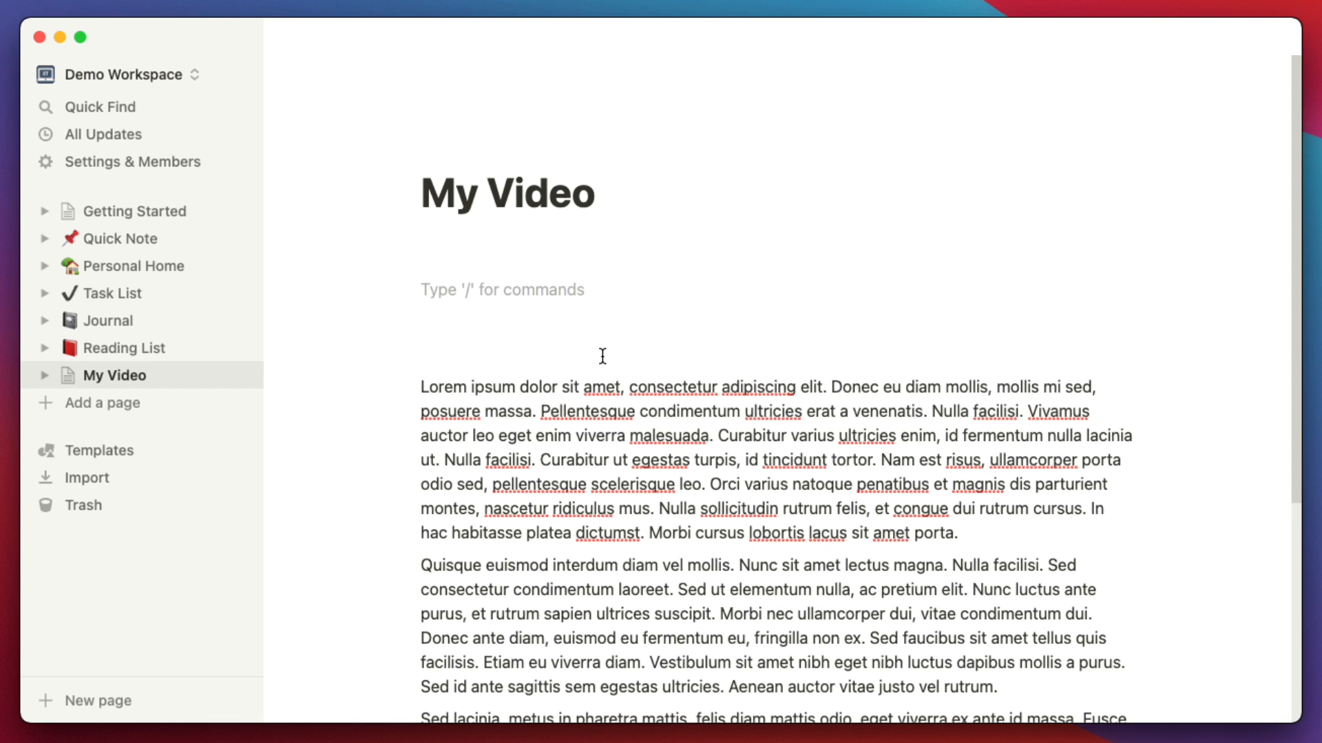
Add a to-do item reading "Camera Setting" on the second blank line below the title
type("/")
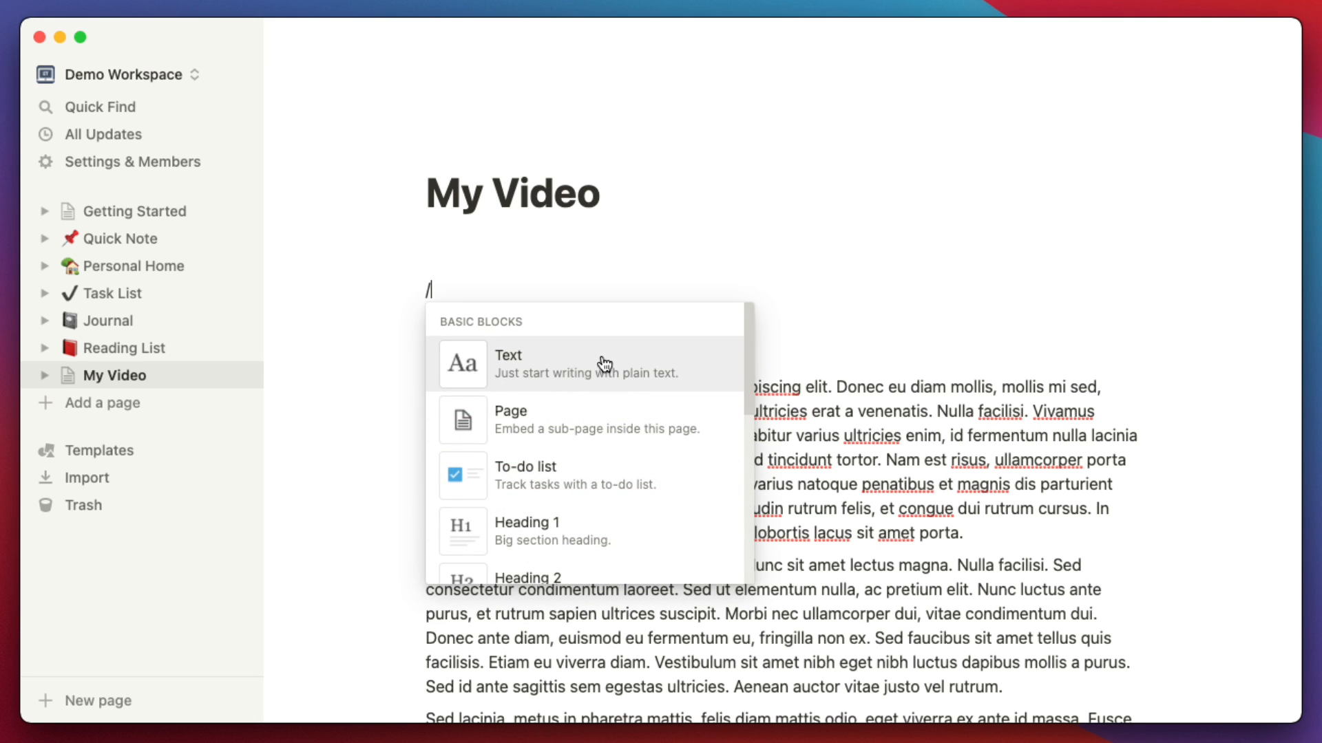
left_click(574, 465)
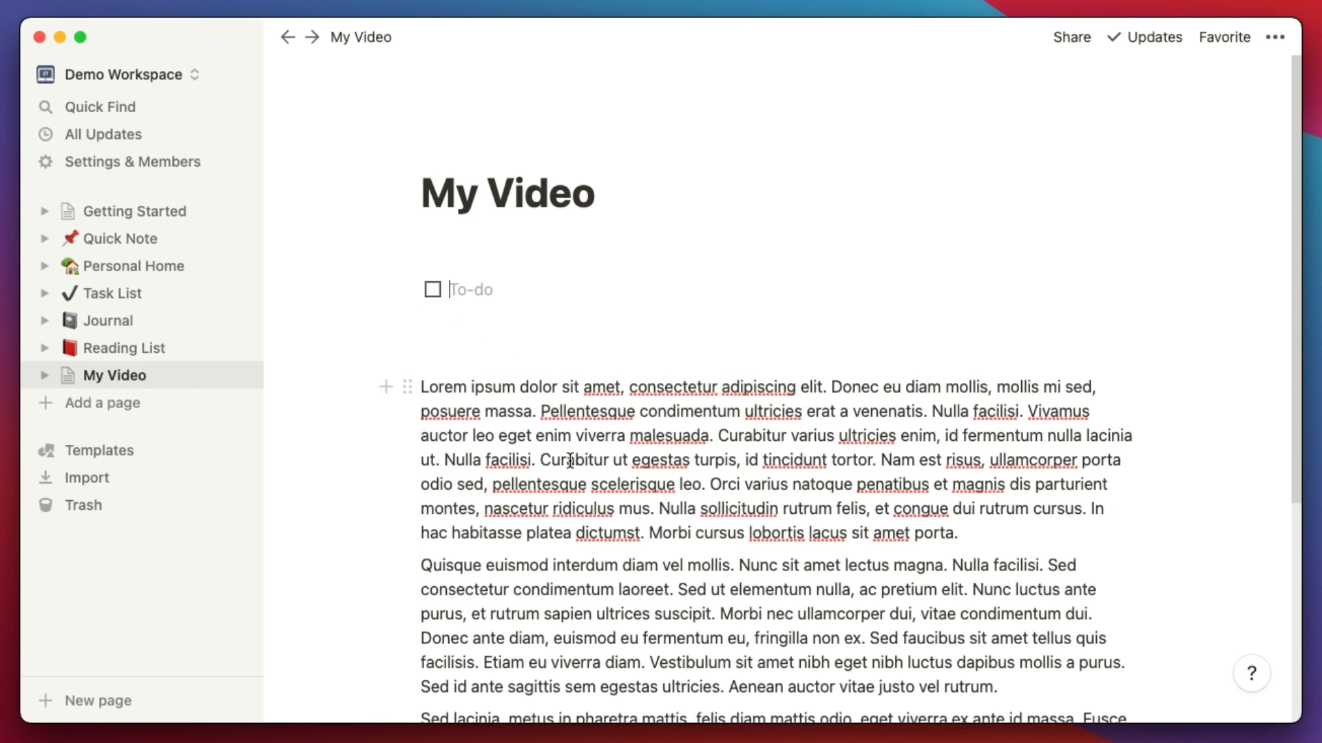
type("CAmera")
key("BackSpace")
key("BackSpace")
key("BackSpace")
key("BackSpace")
key("BackSpace")
type("amera")
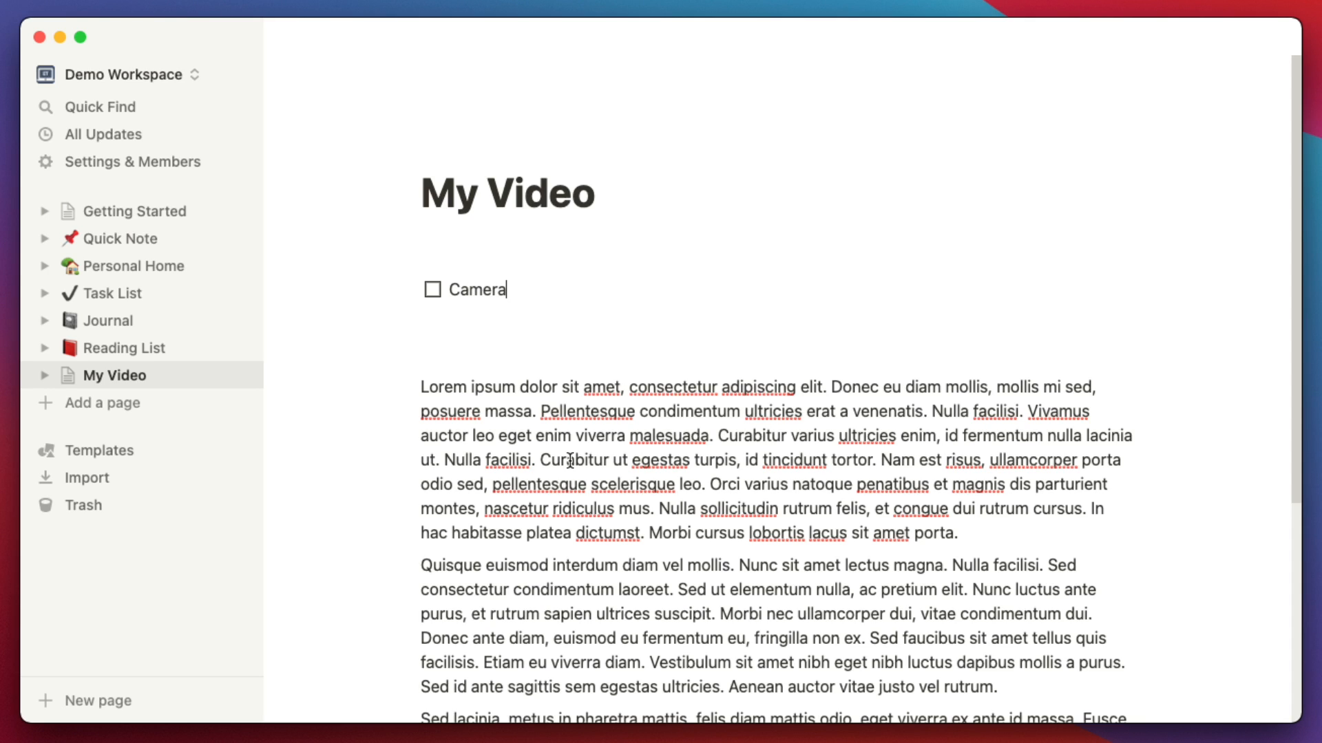
type(" sett")
key("BackSpace")
key("BackSpace")
type("Seet")
key("BackSpace")
key("BackSpace")
key("BackSpace")
type("ing")
Nest the to-do items "Aperture", "ISO", "Shutter Speed" and "White Balance" under "Camera Setting"
key("Return")
key("Tab")
type("Aperture")
key("Return")
type("ISO")
key("Return")
type("Su")
key("BackSpace")
type("hutter Speed")
key("Return")
type("White Balance")
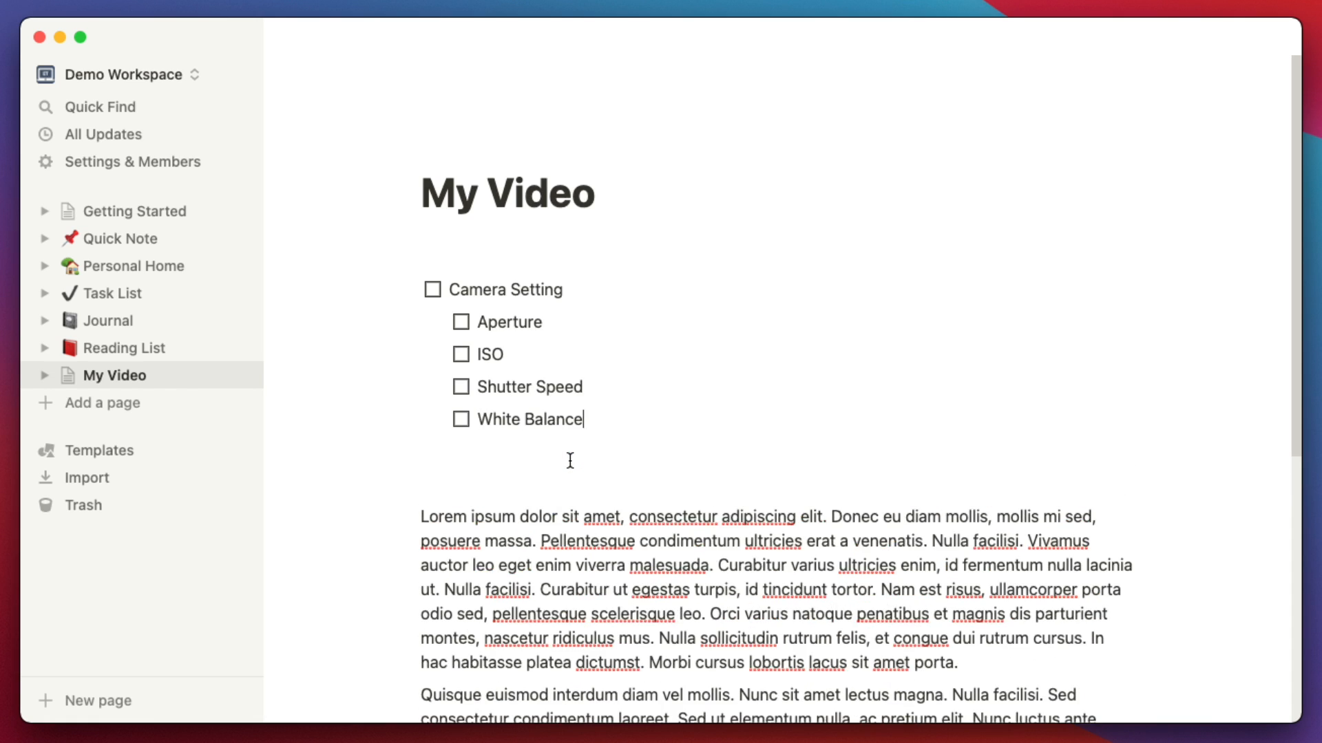
Add the top-level to-do items "Audio Levels" and "Lighting" below the camera checklist
key("Return")
key("Return")
type("Audio Levels")
key("Return")
key("Return")
type("[]Lighting")
key("Return")
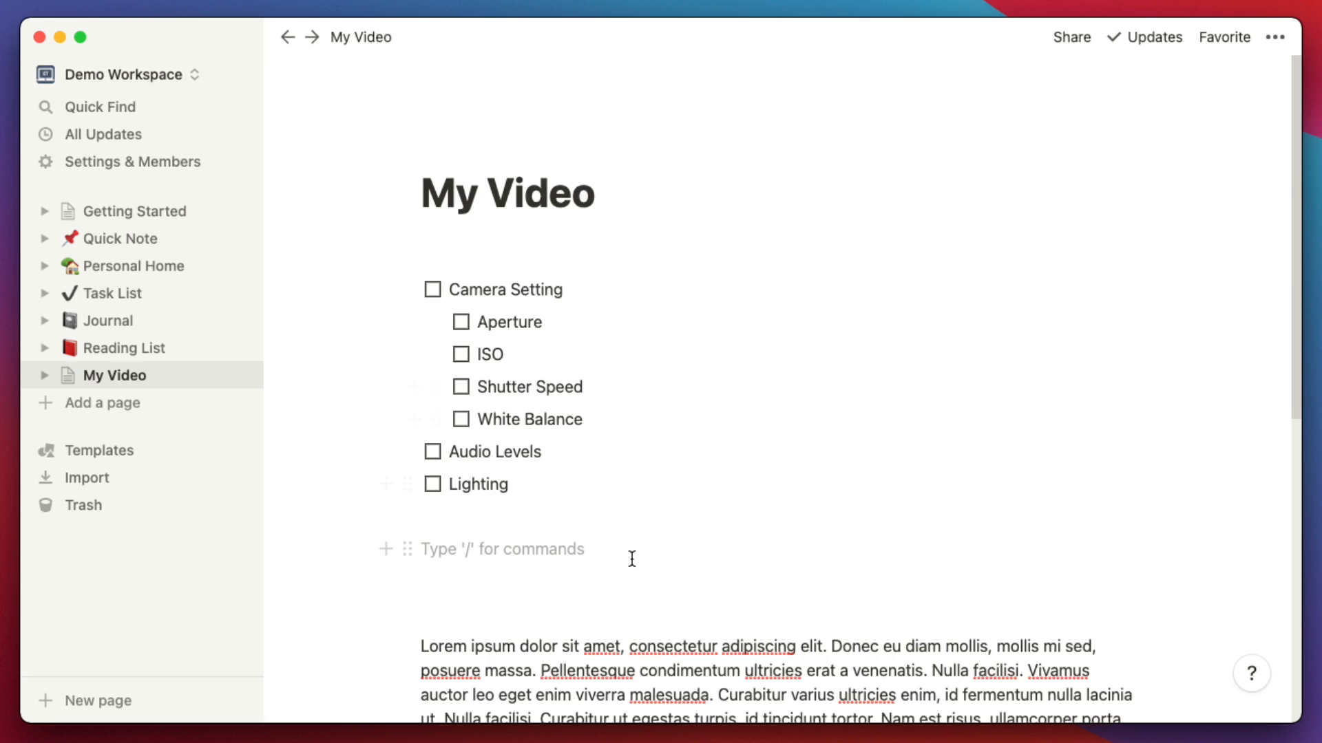
Prefix the page title with the date so it reads "09/08/2021 My Video"
scroll(629, 561, "down", 3)
scroll(597, 435, "up", 3)
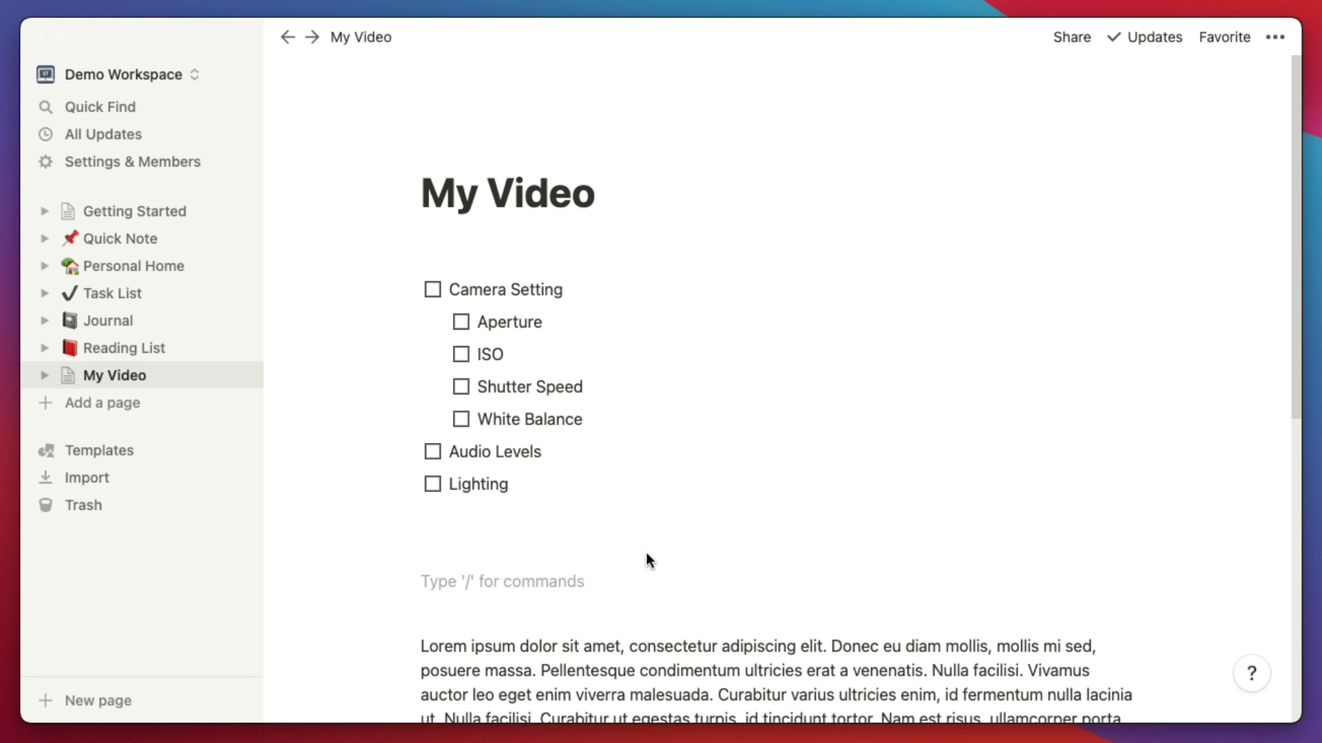
left_click(451, 204)
left_click(431, 193)
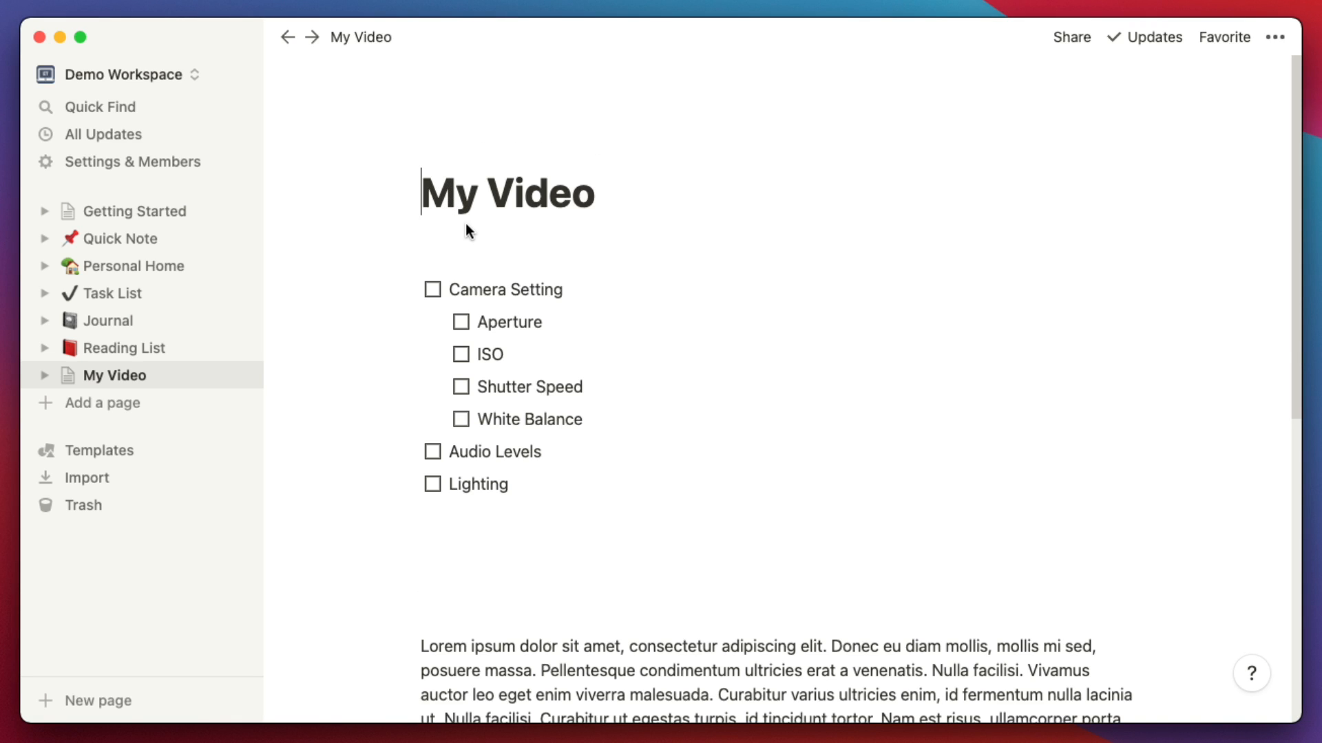
type("09/08/2021")
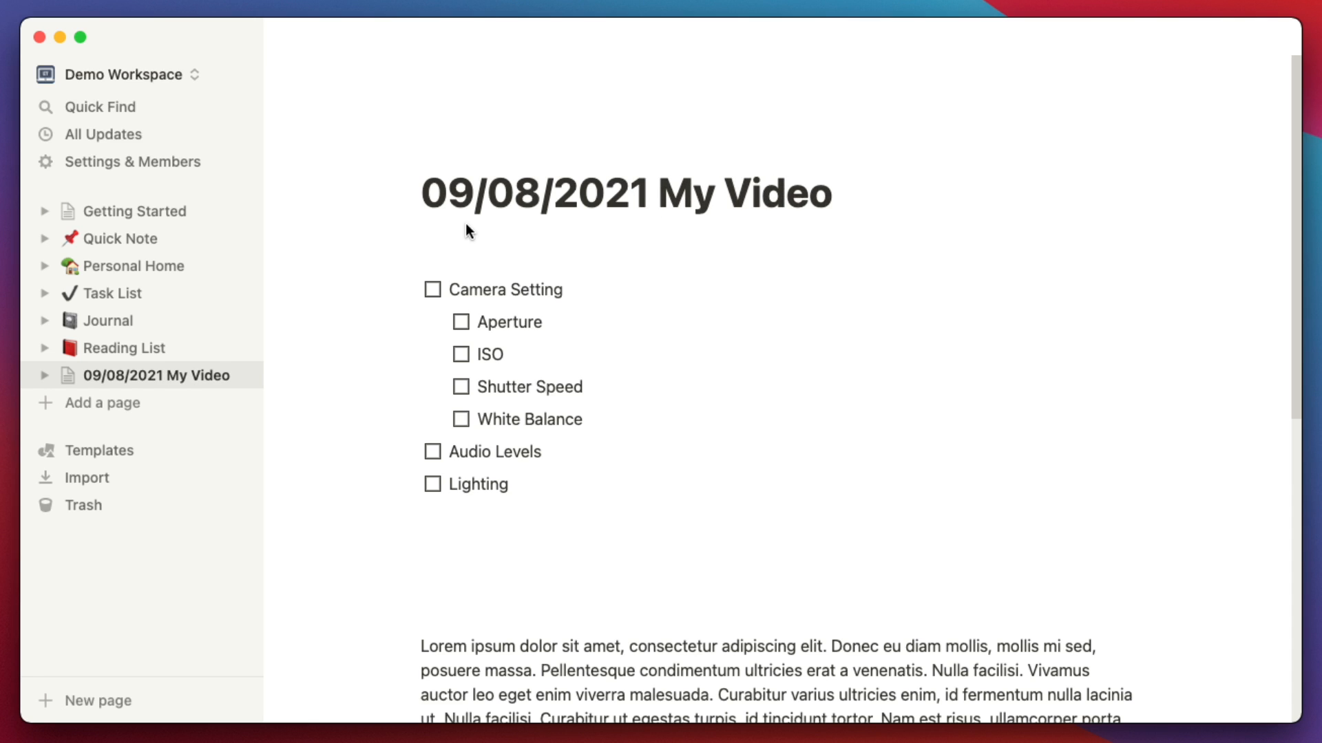
left_click(532, 537)
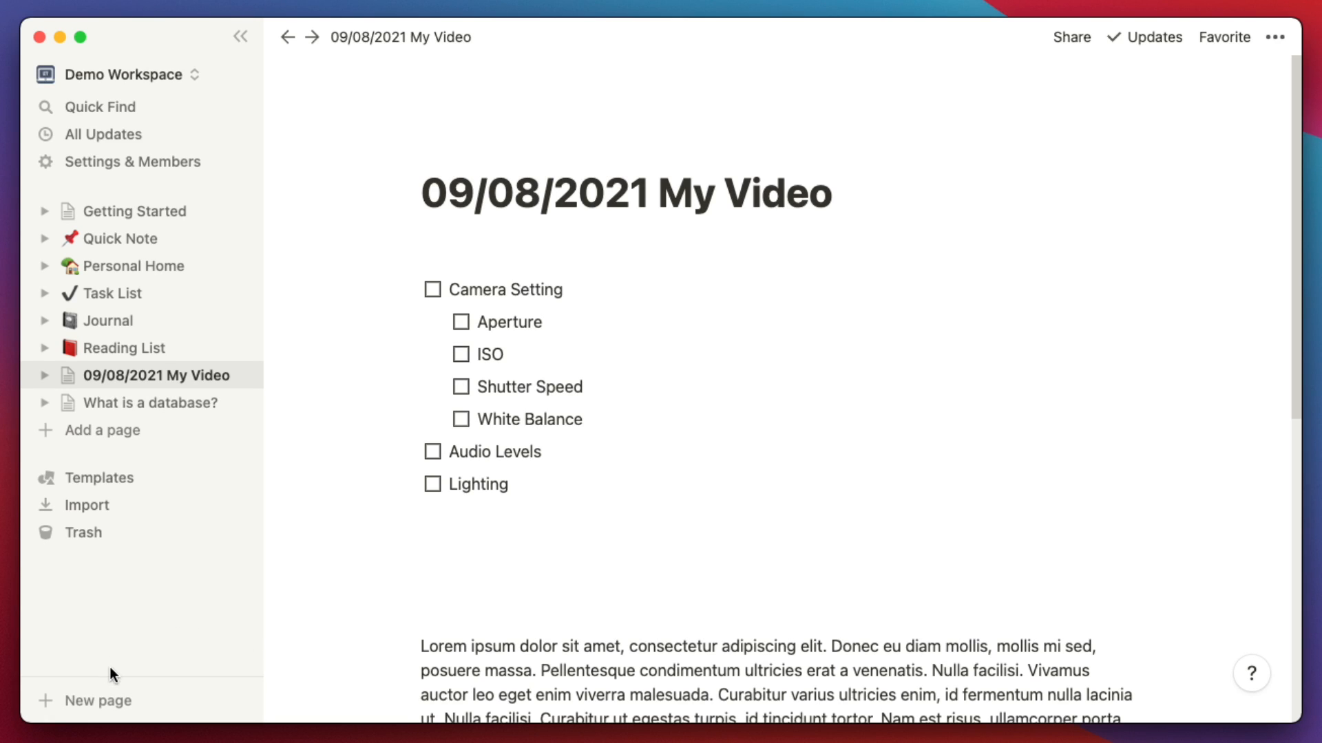
Create a new page titled "Youtube" and set it up as a table database
left_click(106, 699)
type("Youtube Vid")
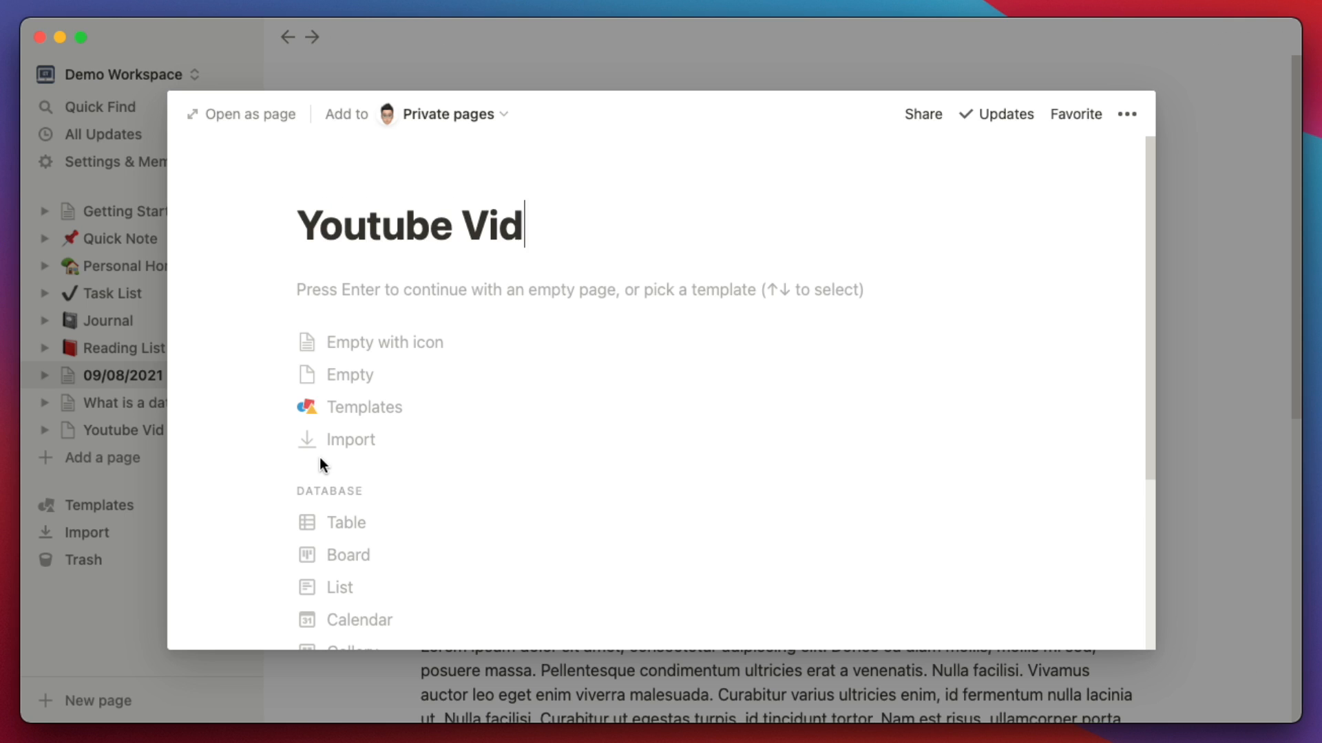
type("eos")
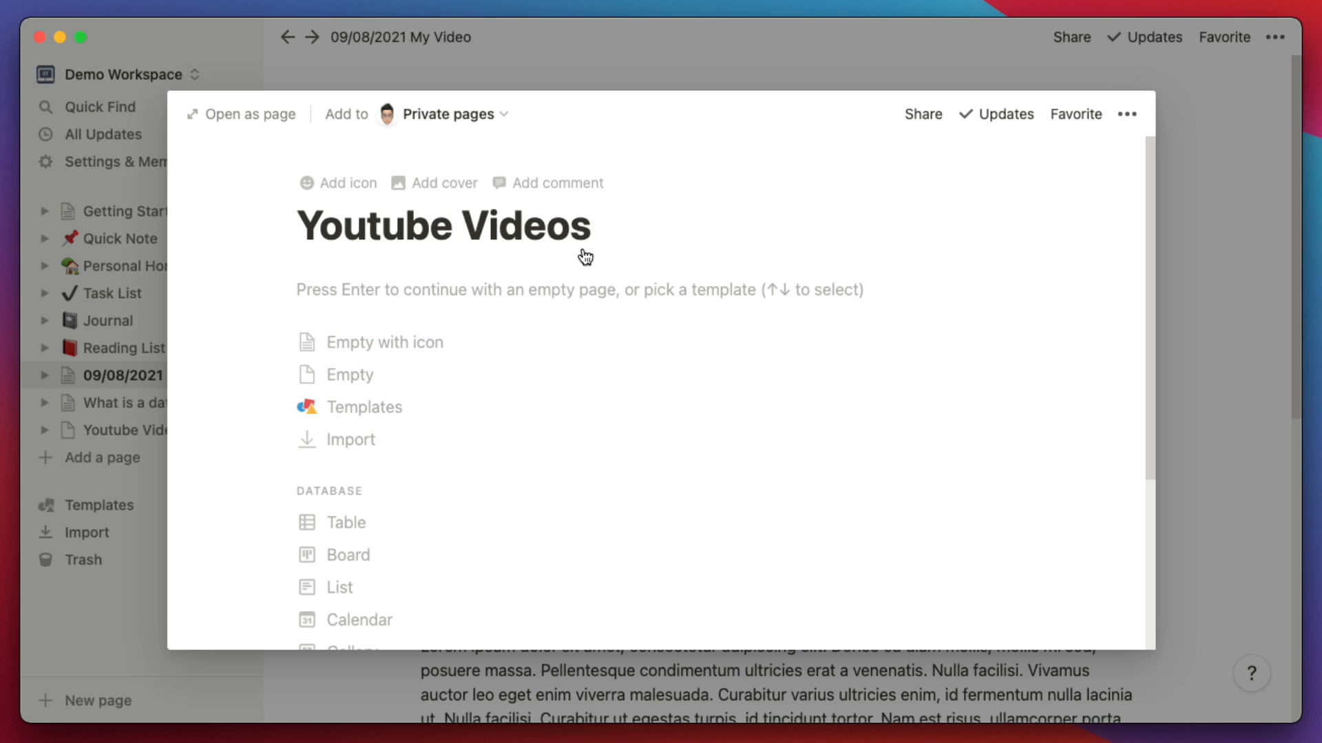
key("alt+BackSpace")
key("BackSpace")
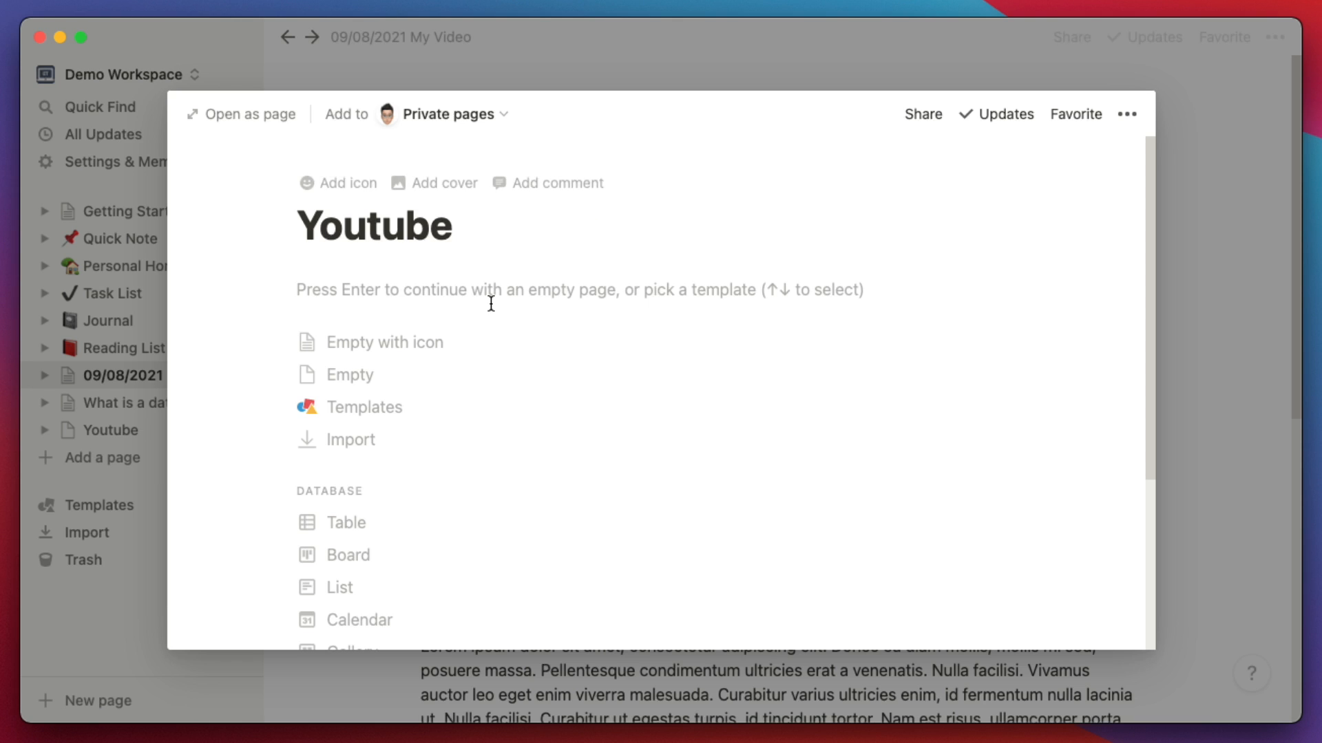
scroll(578, 544, "down", 3)
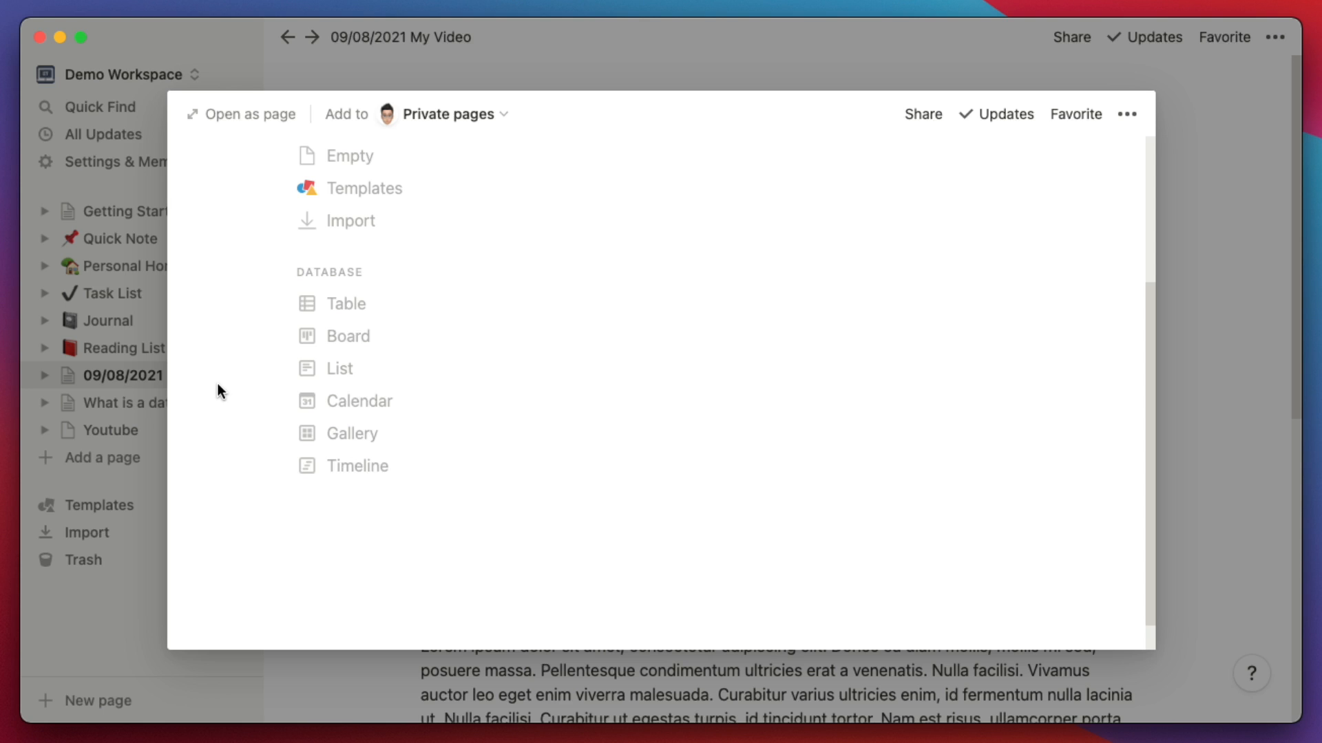
left_click(358, 303)
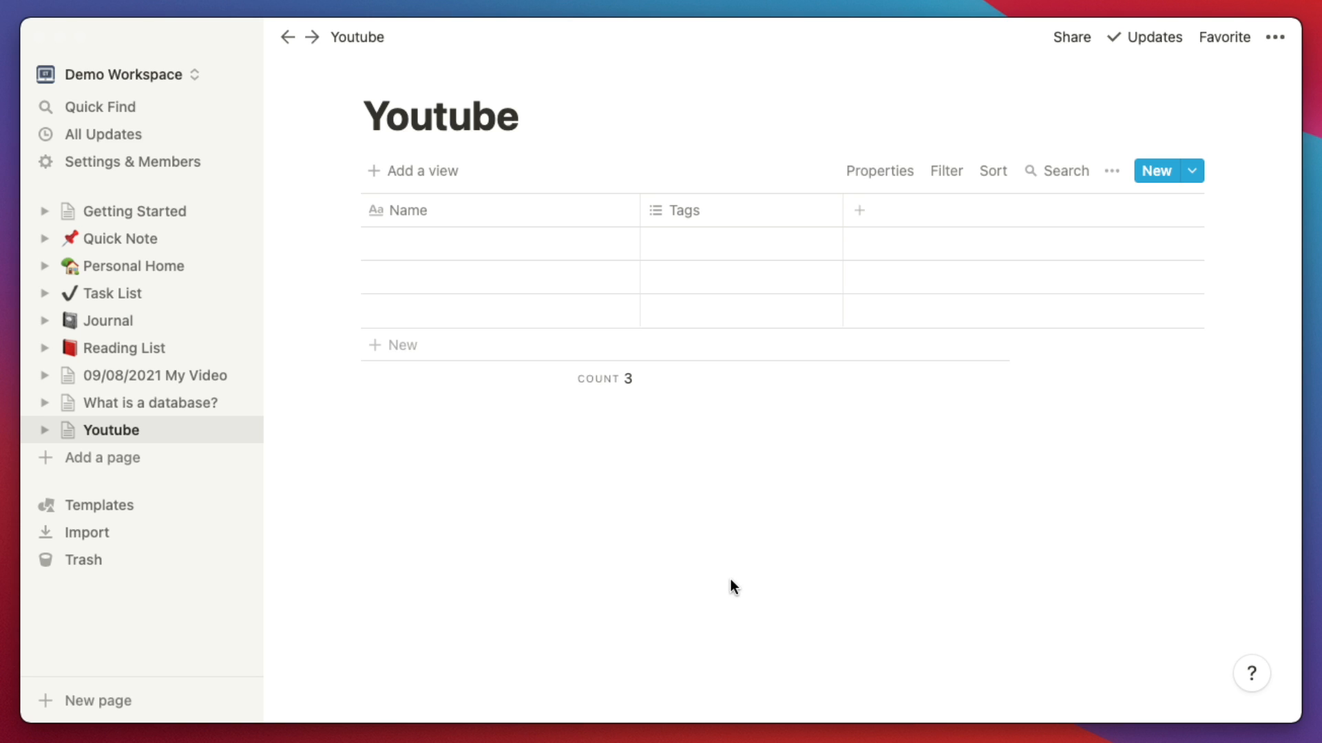
Name the three table rows "Epson ES-200 Scanner", "Liveshow Sept 6th" and "Tell me a joke"
left_click(412, 242)
type("Epson ES-200 Scanner")
left_click(455, 276)
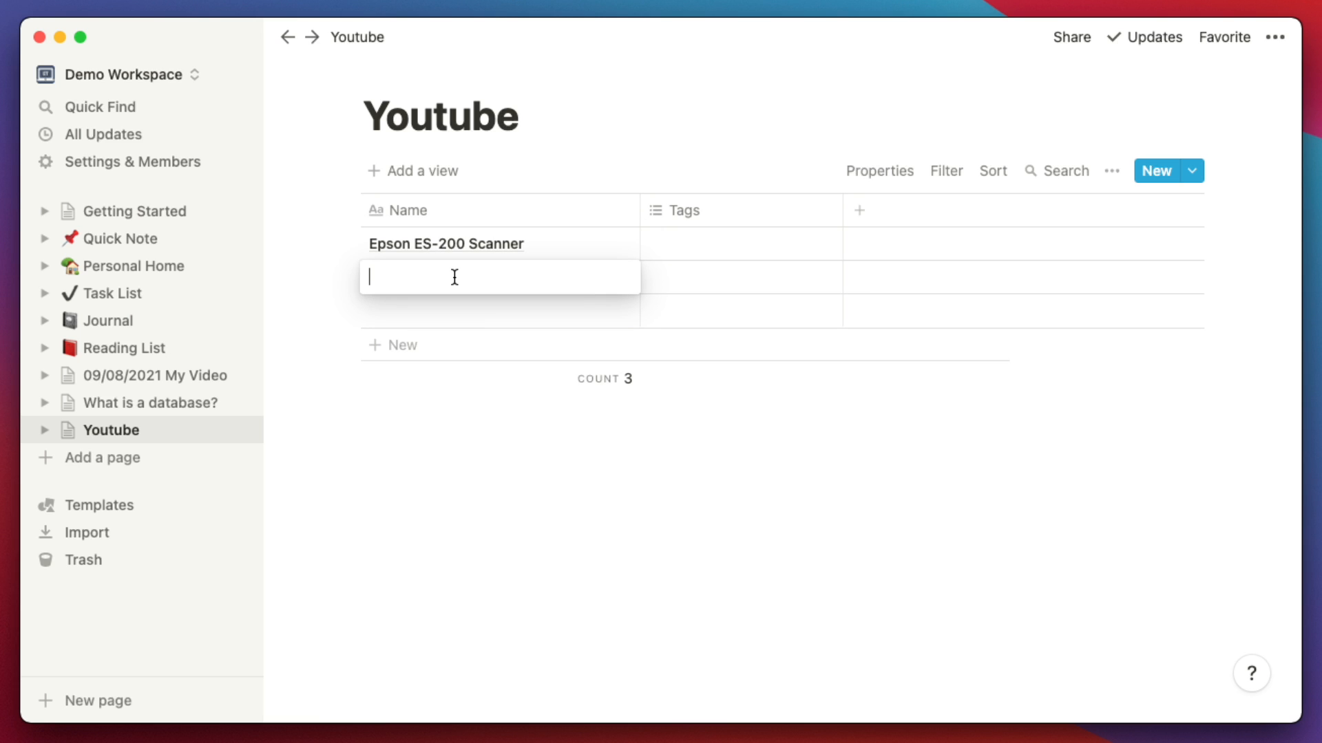
type("Liveshow Sept 6th,")
key("BackSpace")
key("Return")
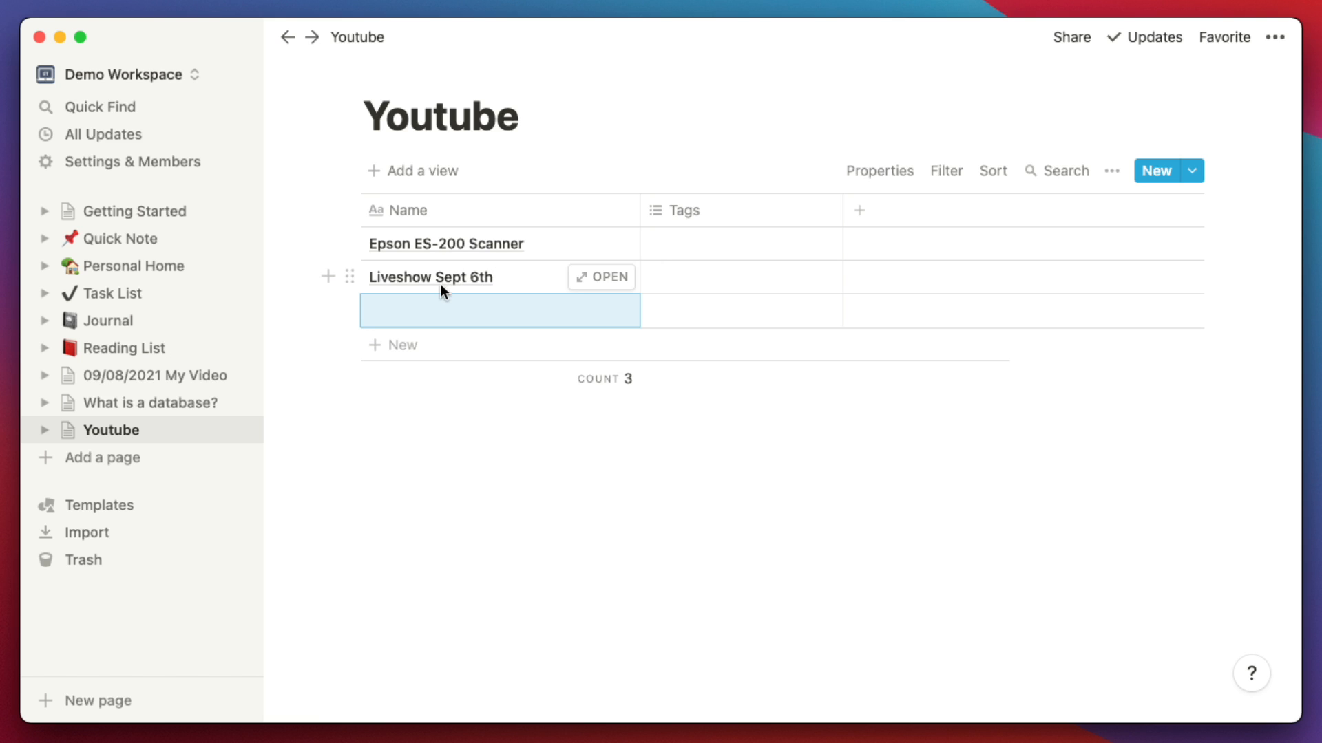
left_click(440, 301)
type("A")
key("BackSpace")
type("Tell me a joke")
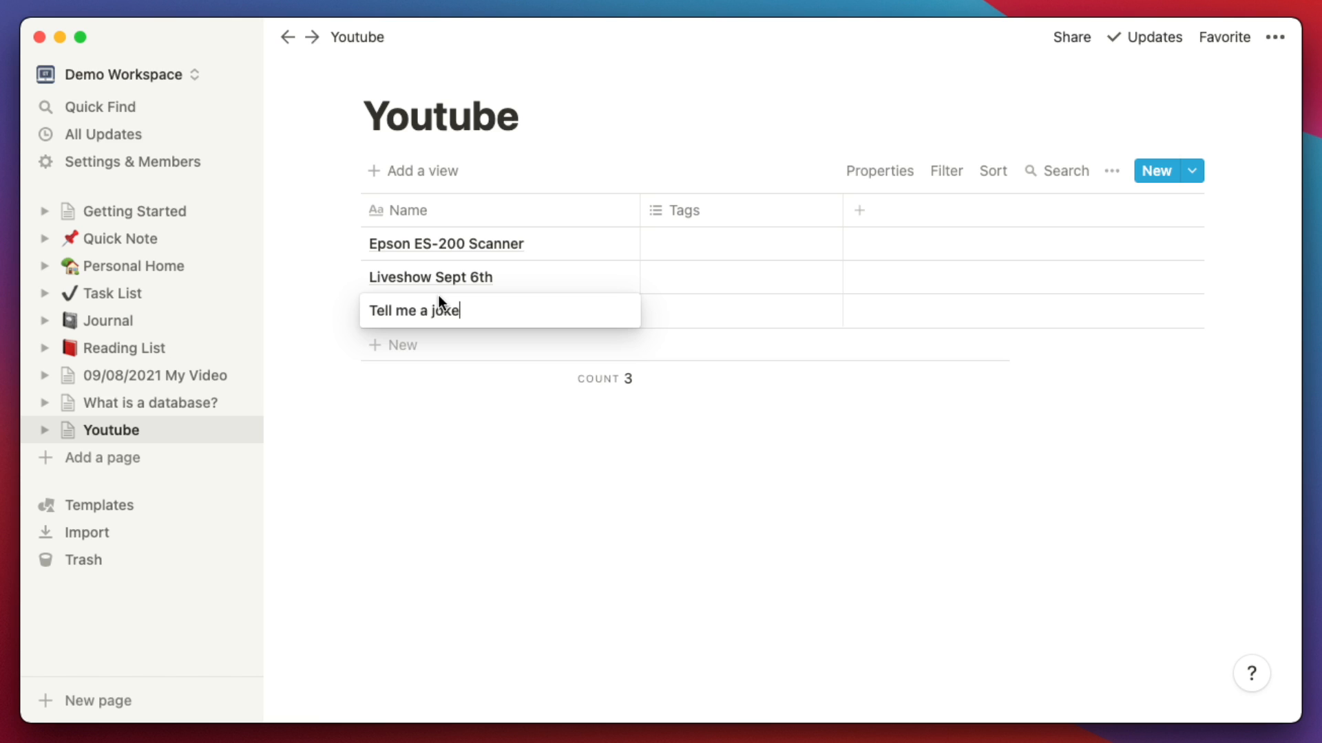
key("Escape")
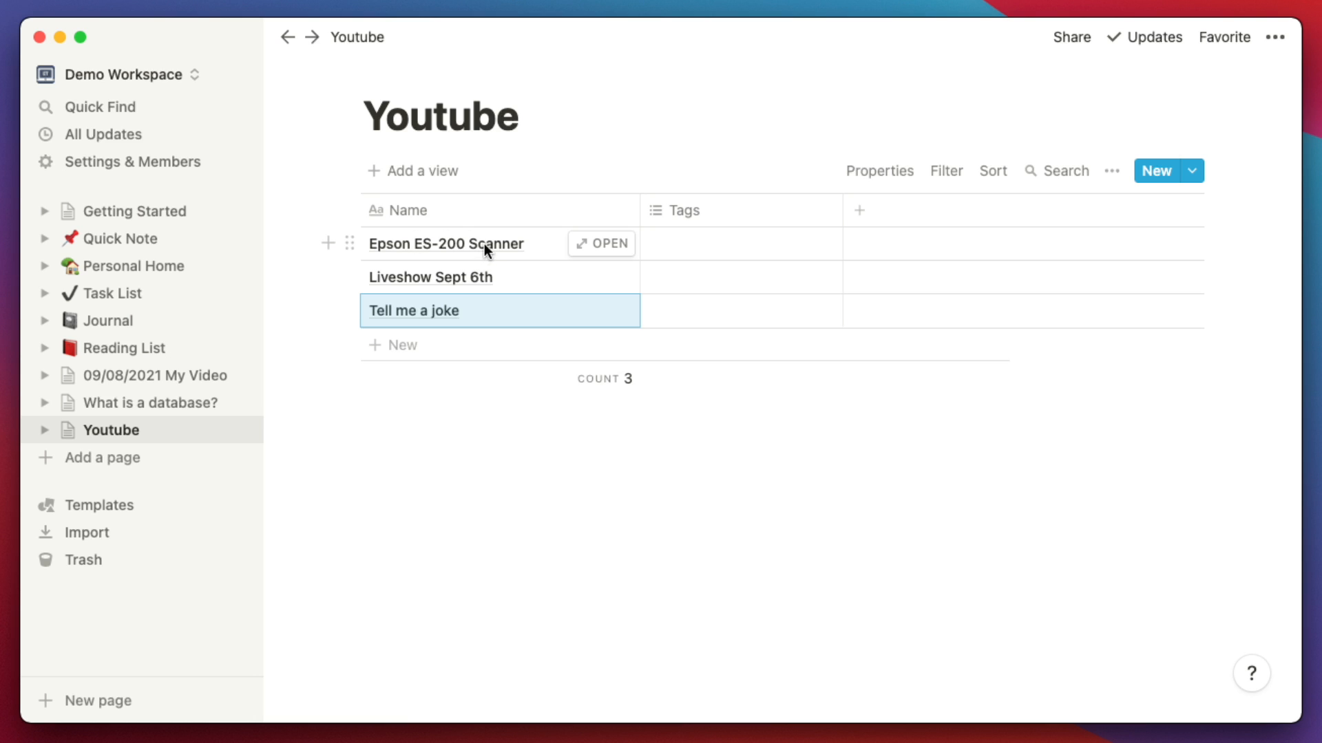
Add a Select property named "Type" to the table and place its column before Tags
left_click(859, 213)
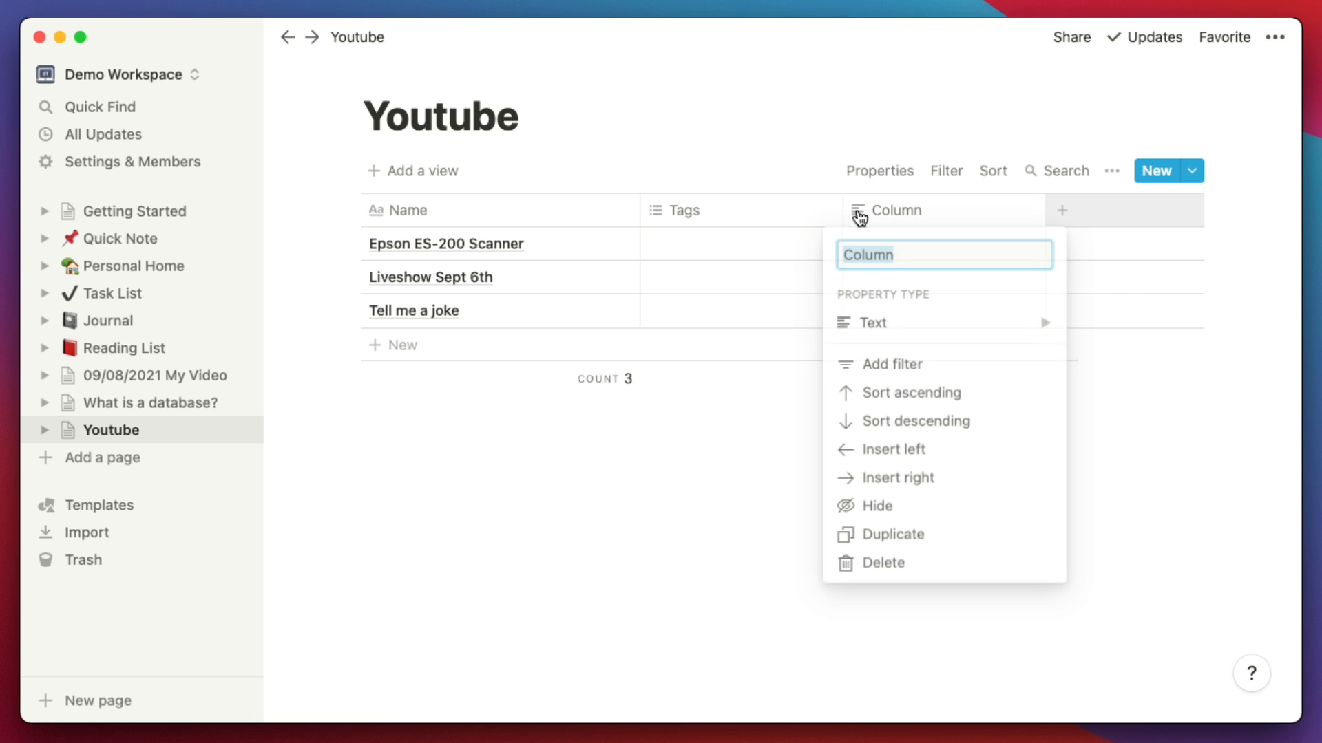
type("Type")
mouse_move(934, 325)
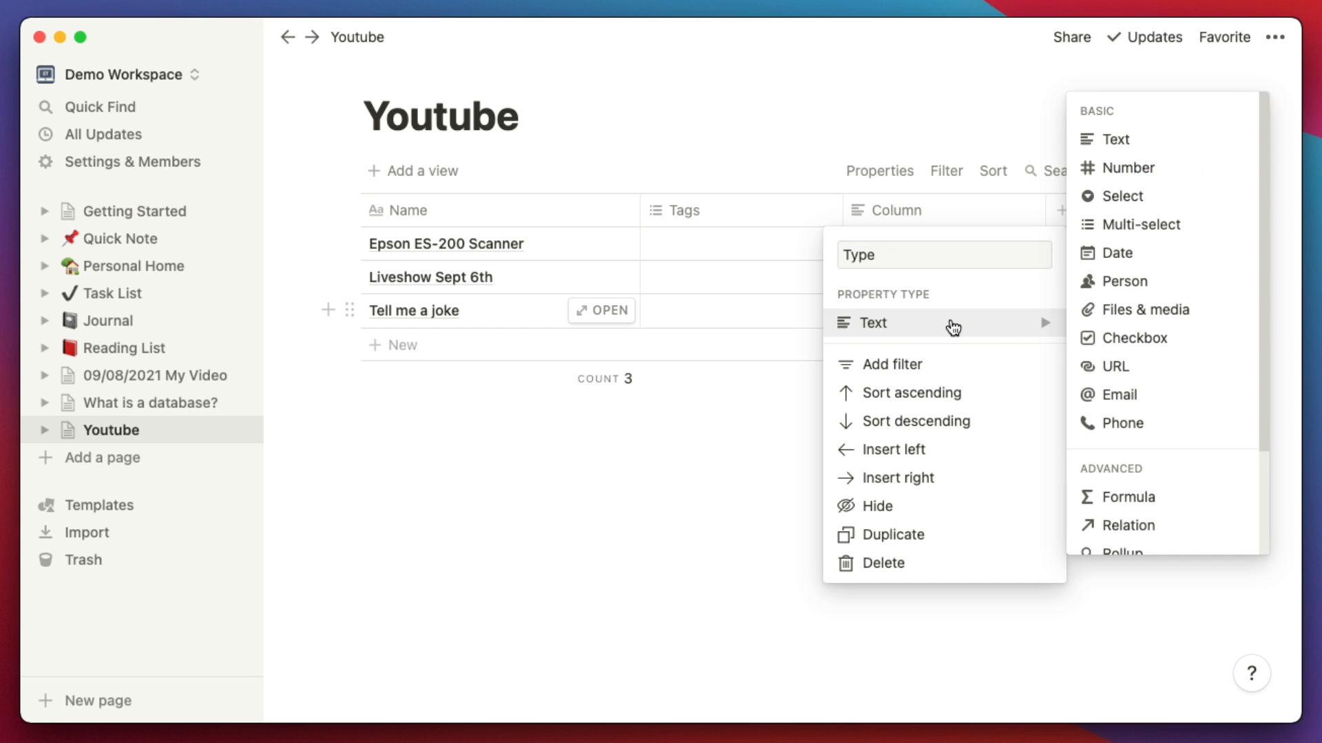
left_click(1101, 196)
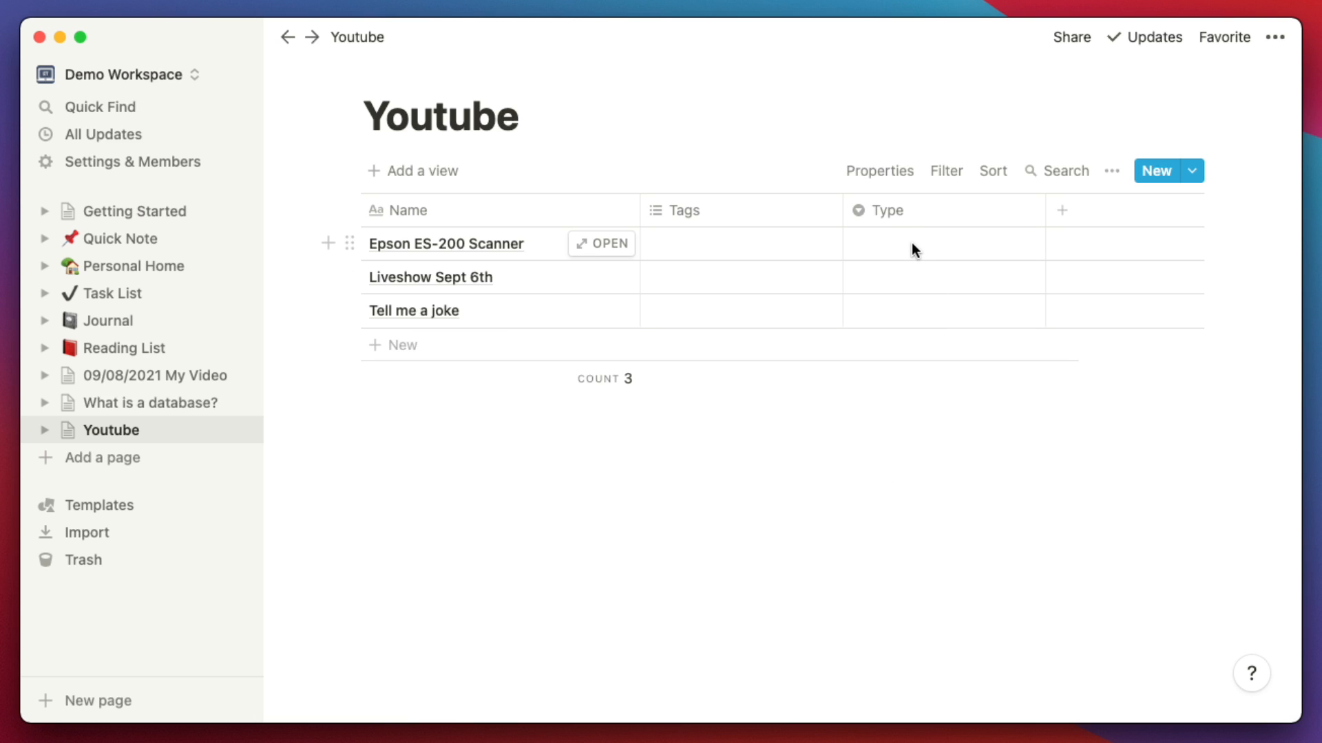
left_click_drag(932, 212, 758, 212)
Set the Type to "Video" for Epson ES-200 Scanner, "Live Stream" for Liveshow Sept 6th and "Video" for Tell me a joke
left_click(712, 249)
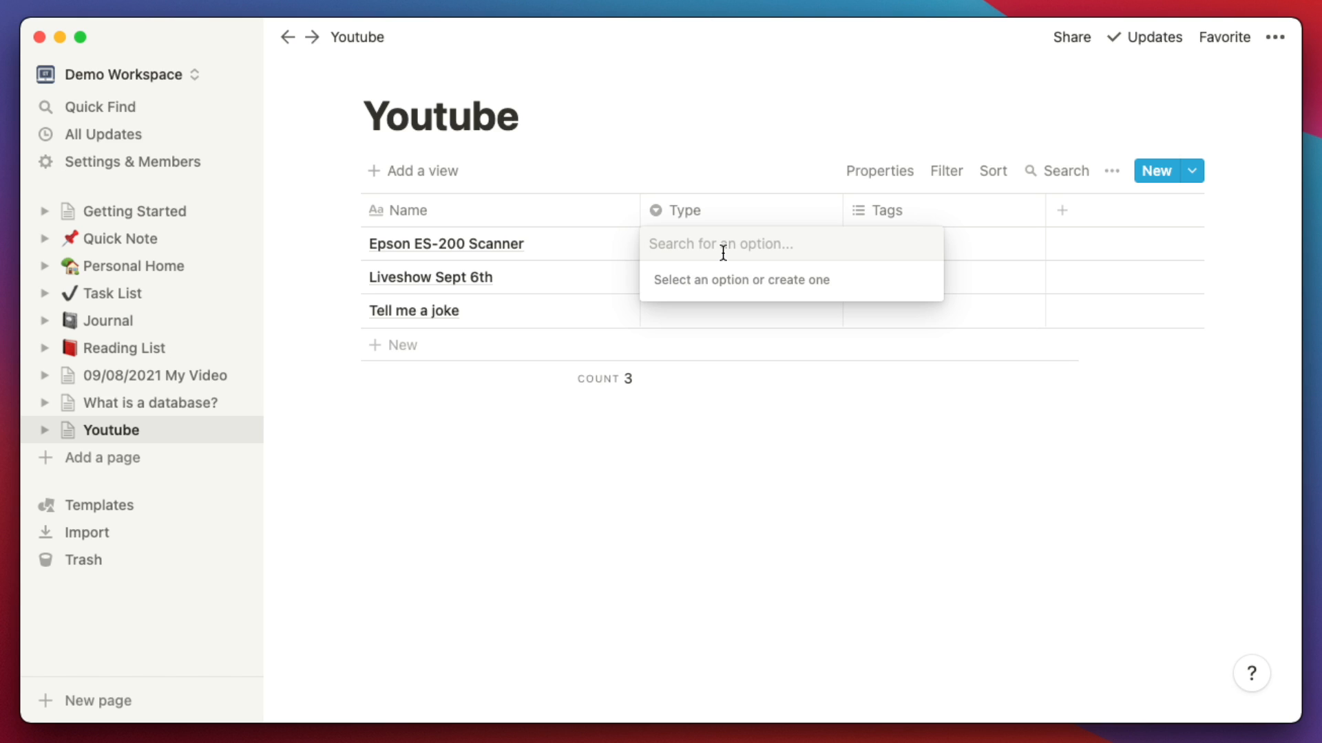
type("Video")
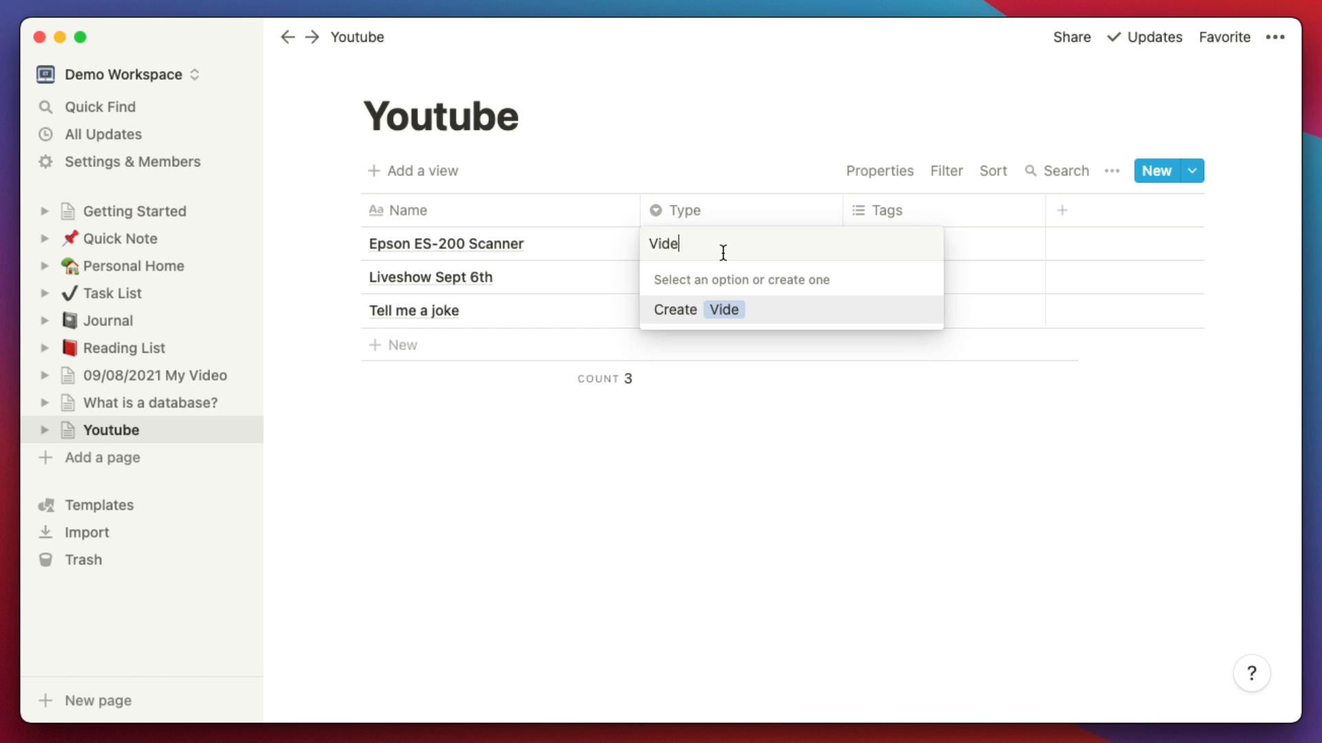
key("Return")
type("Liv")
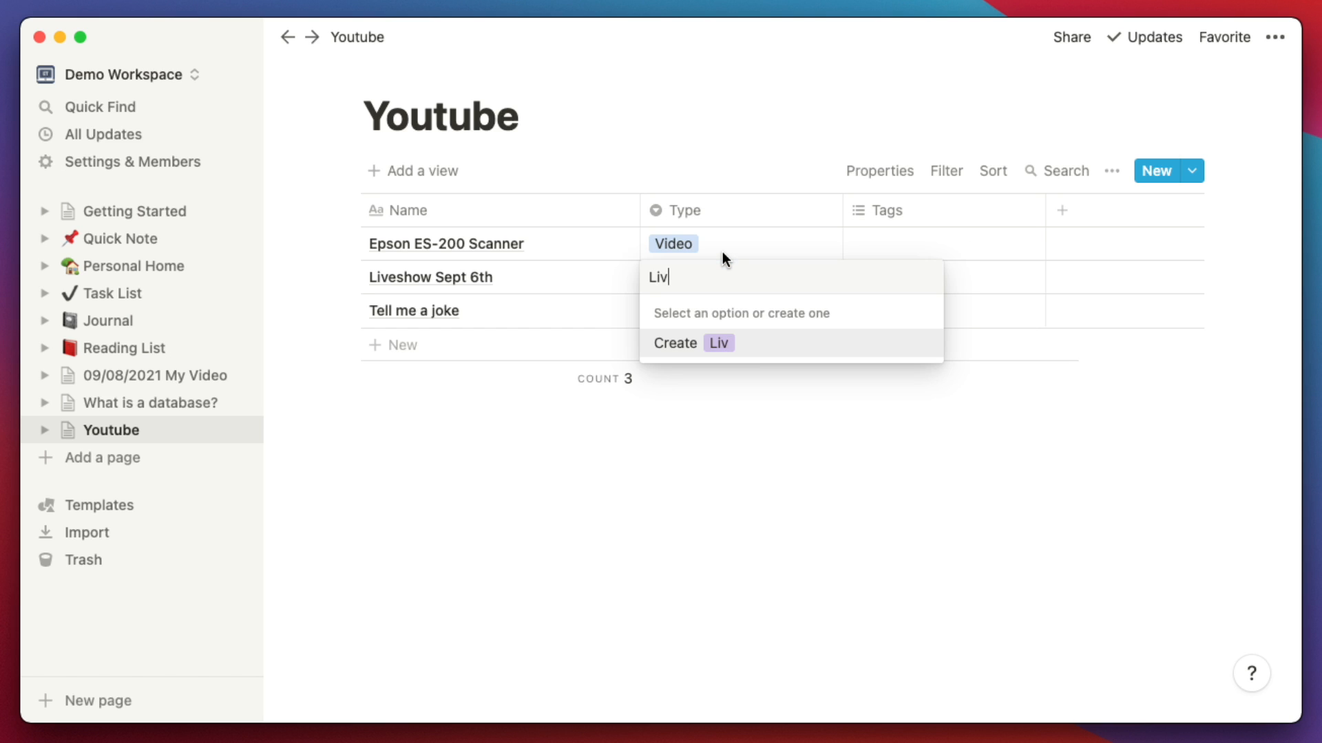
type("e Stream")
key("Return")
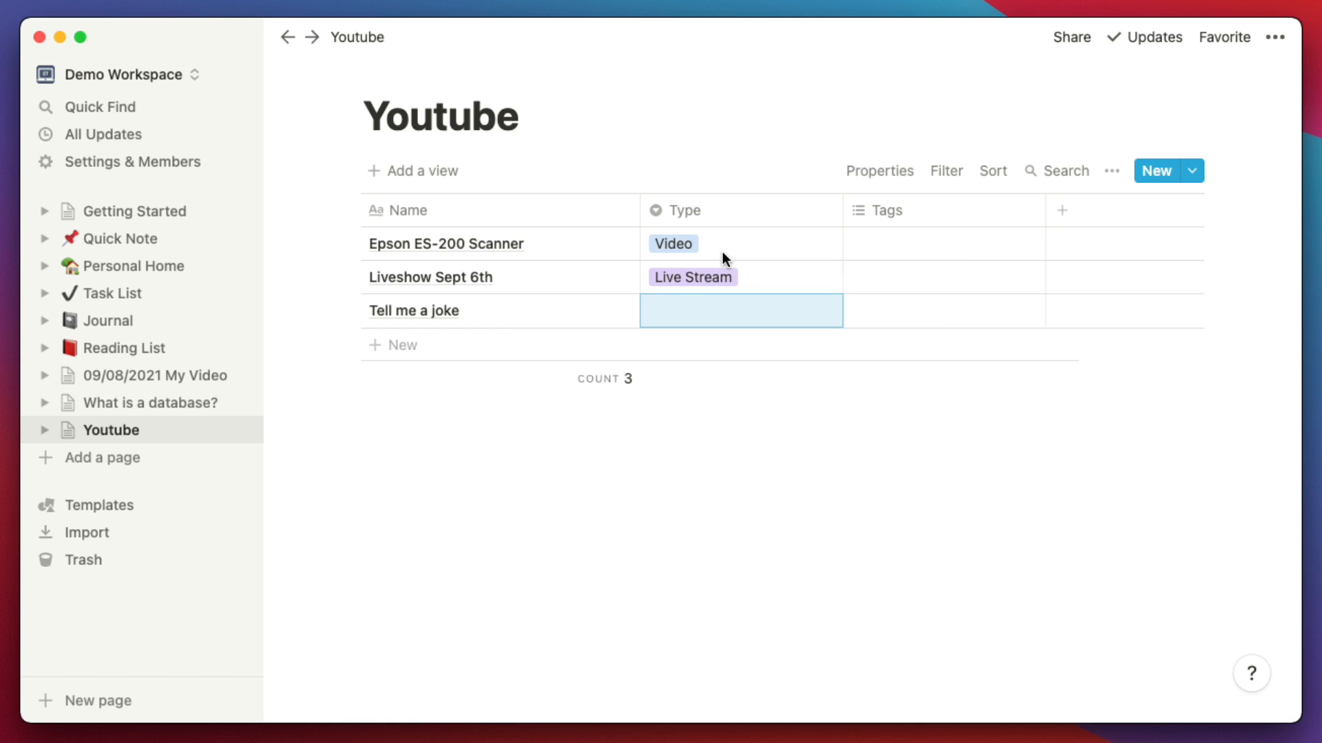
key("Up")
key("Down")
type("v")
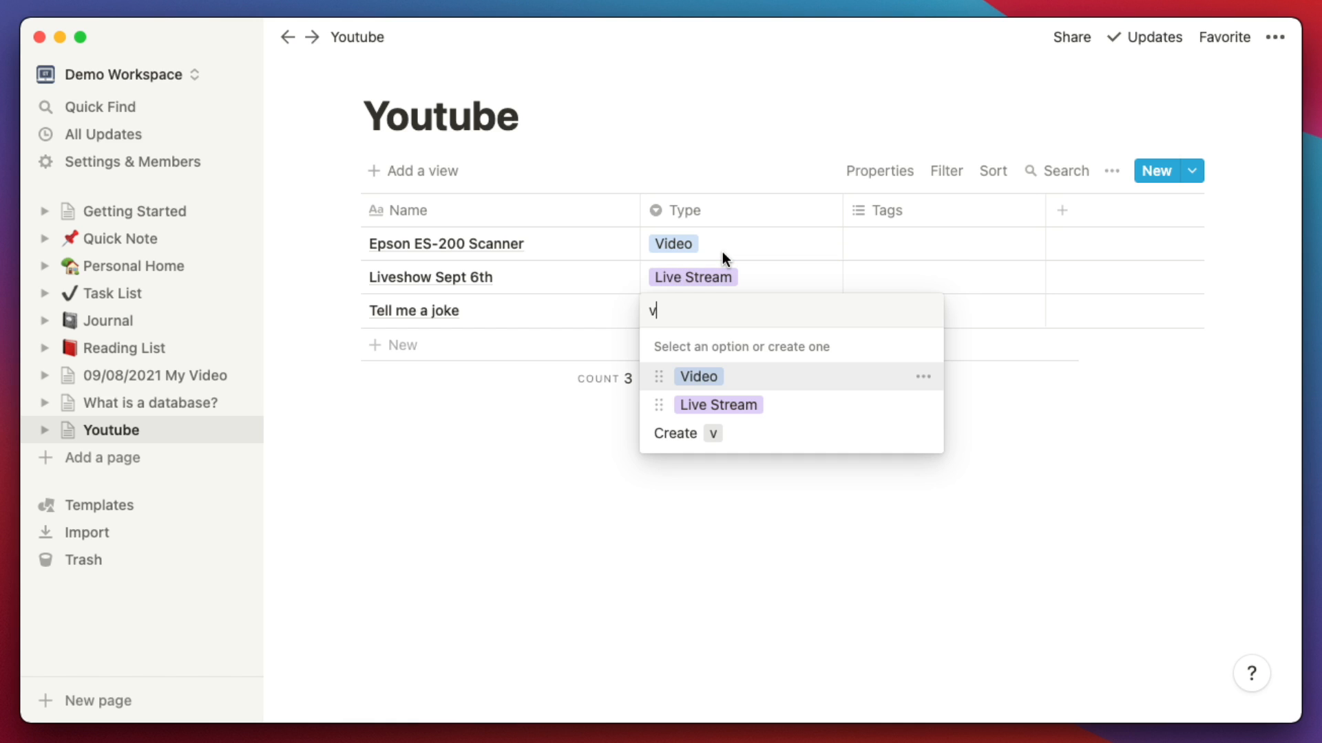
left_click(688, 376)
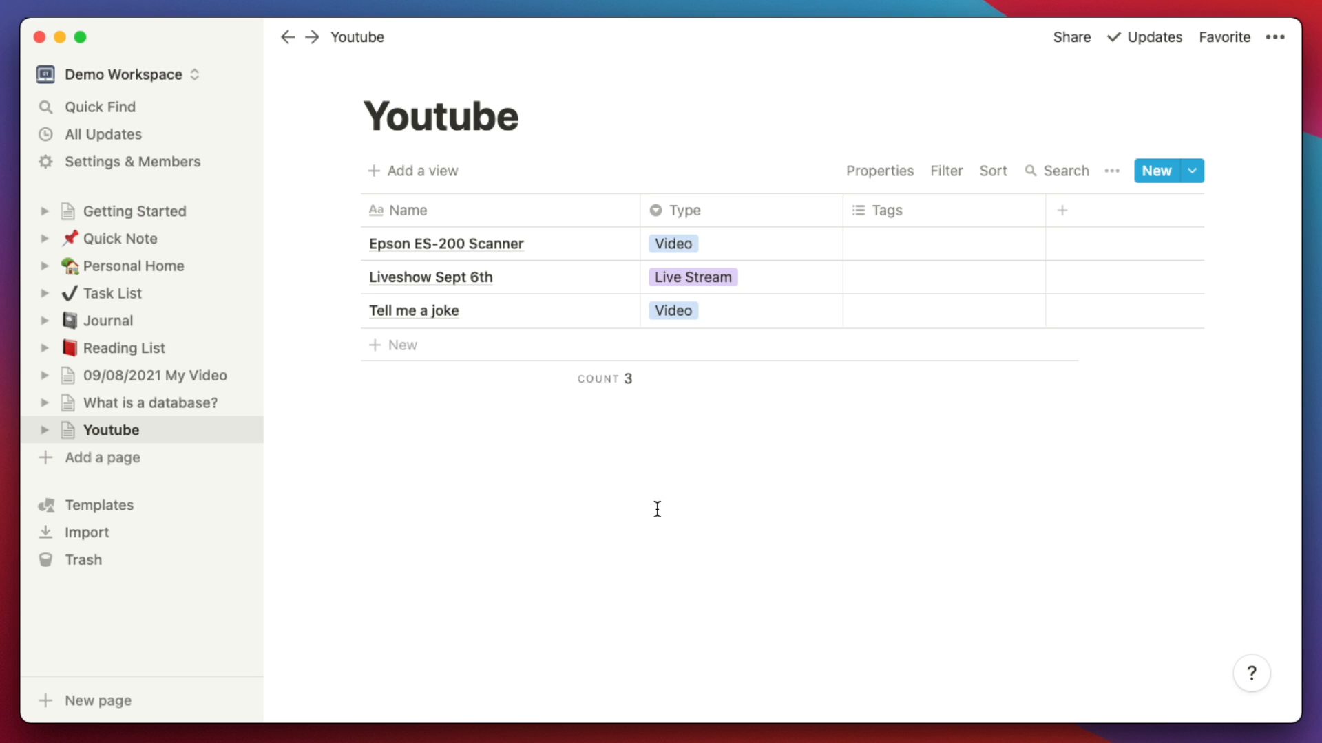
Add a Date property named "Release Date" to the table and place its column before Tags
left_click(1065, 207)
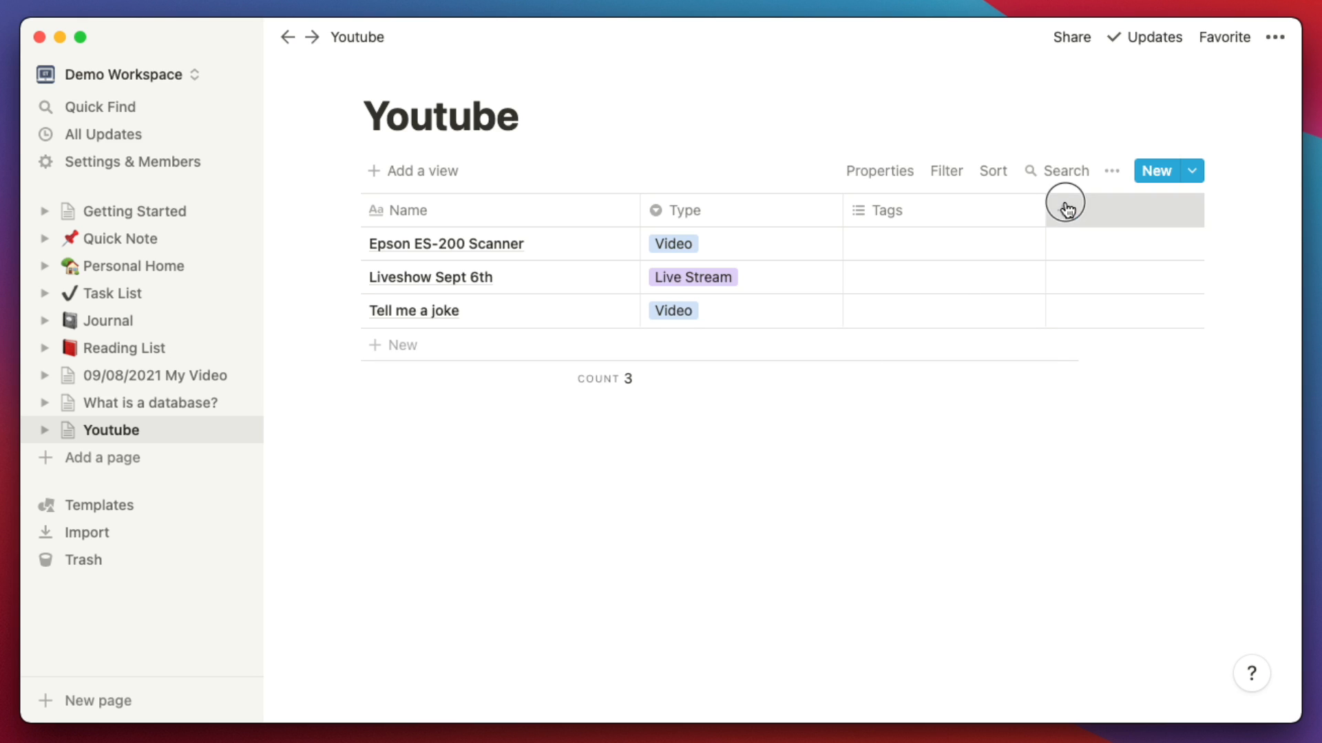
type("Date")
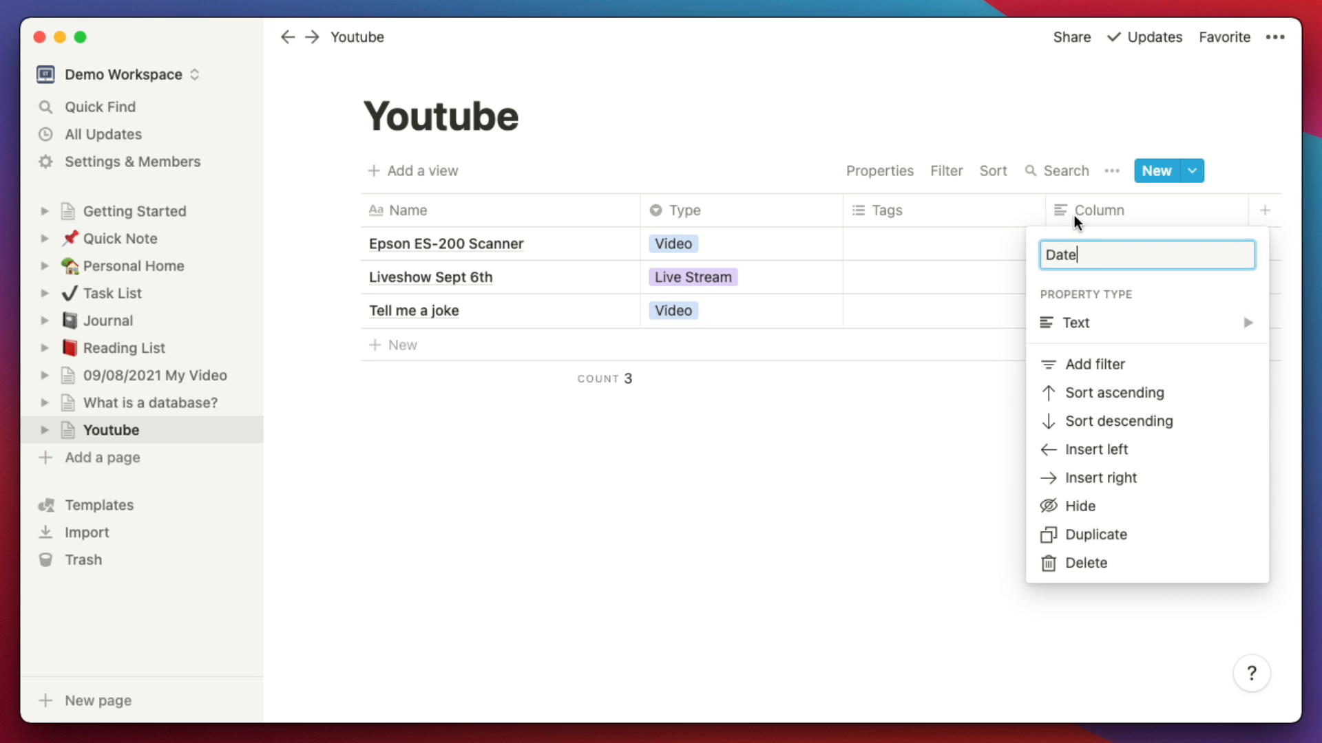
key("BackSpace")
key("BackSpace")
type("Release Date")
mouse_move(1102, 323)
left_click(924, 262)
left_click_drag(1103, 213, 935, 211)
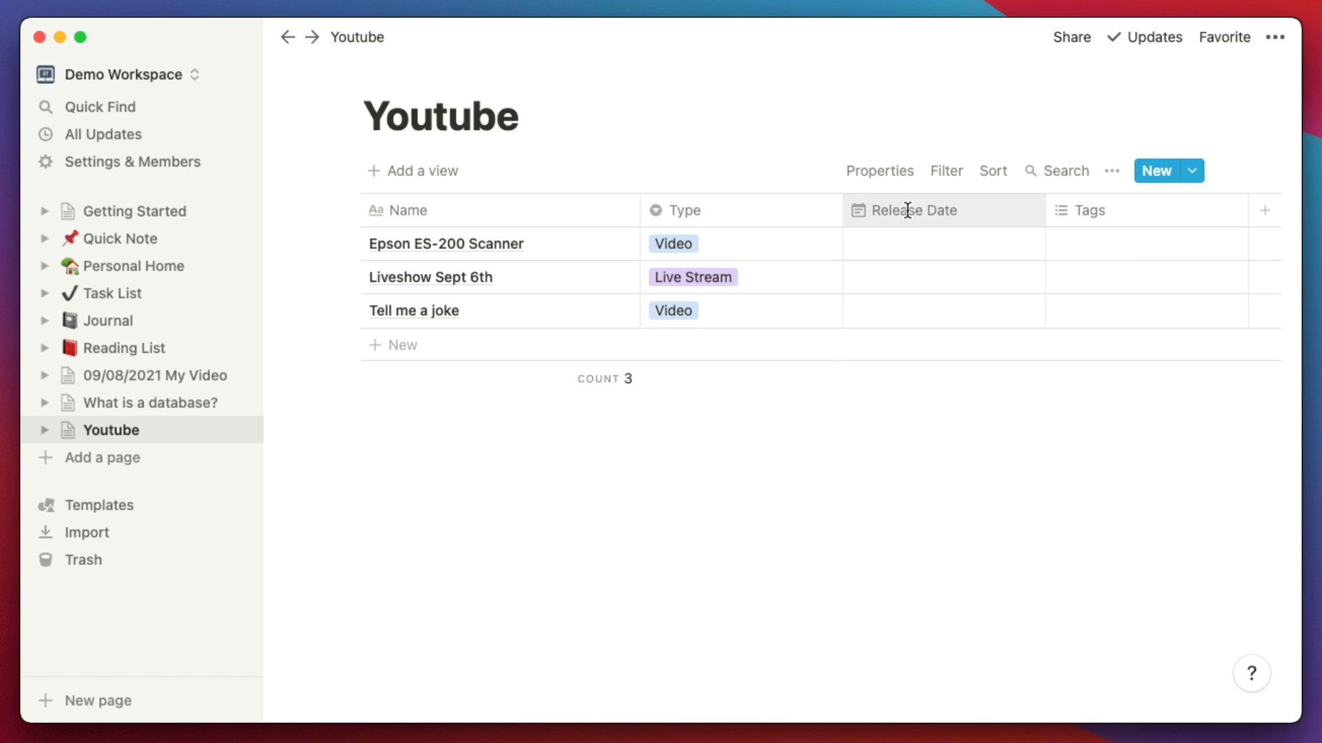
Collapse the sidebar and set the Epson ES-200 Scanner's release date to August 25, 2021
left_click(241, 36)
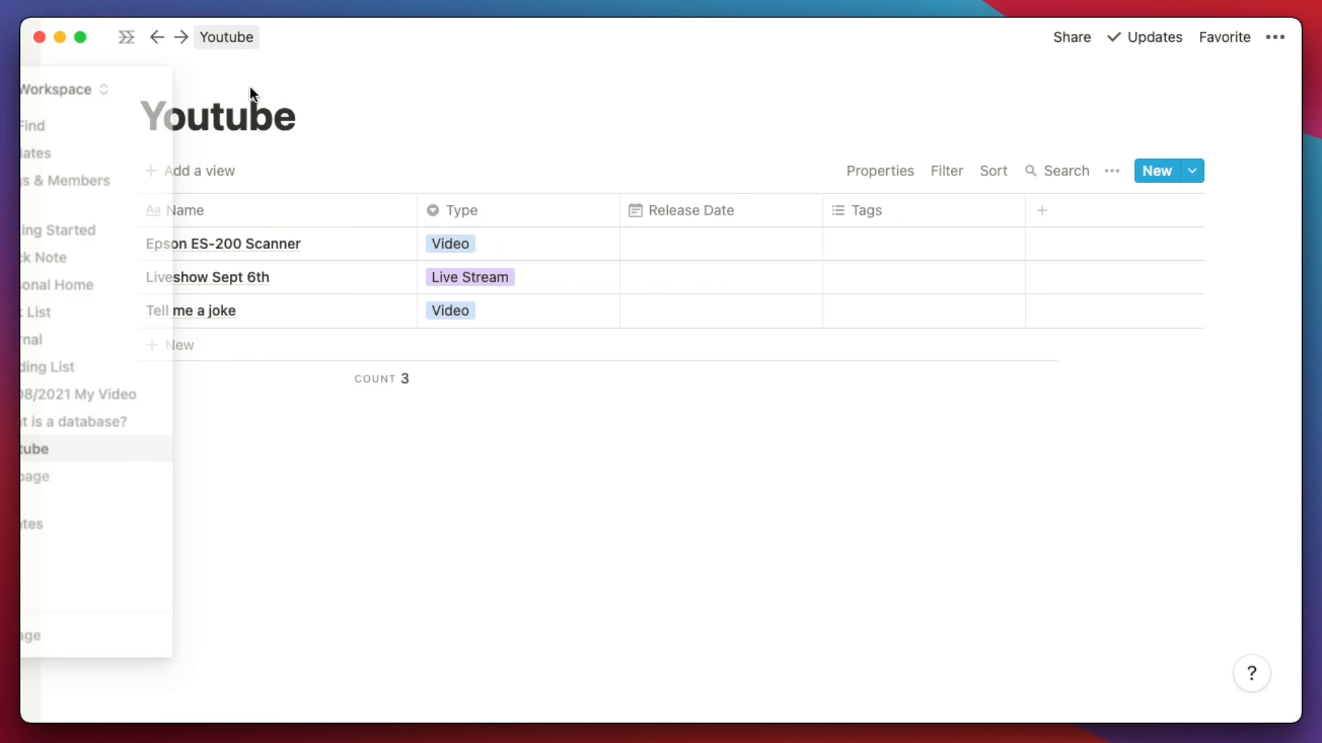
left_click(671, 244)
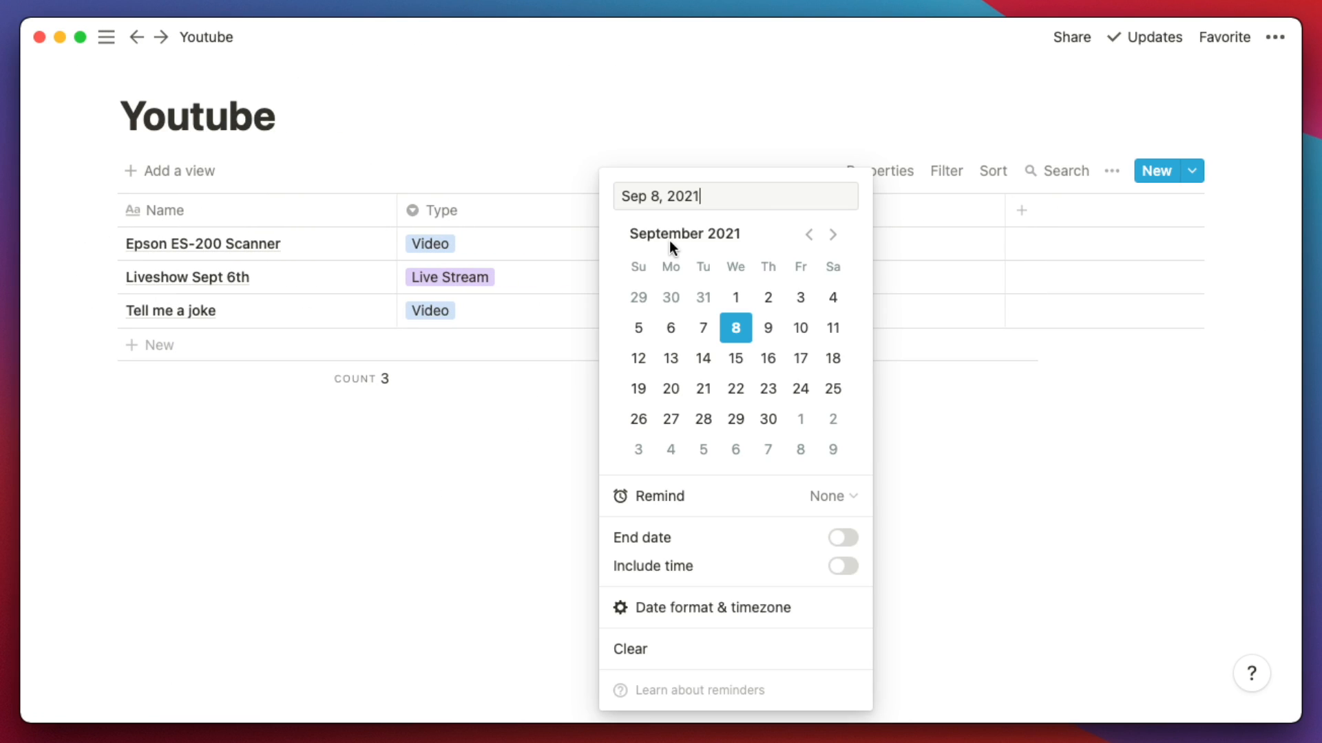
left_click(807, 238)
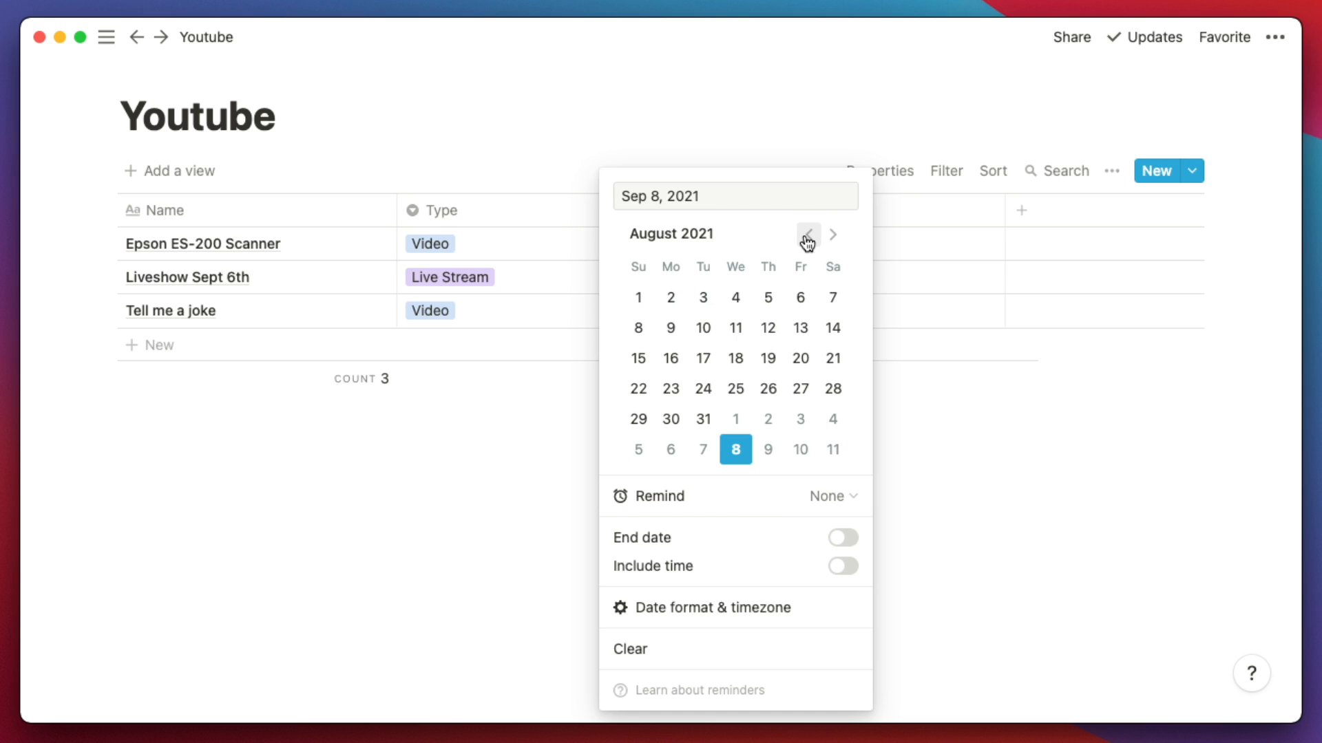
left_click(739, 391)
key("Escape")
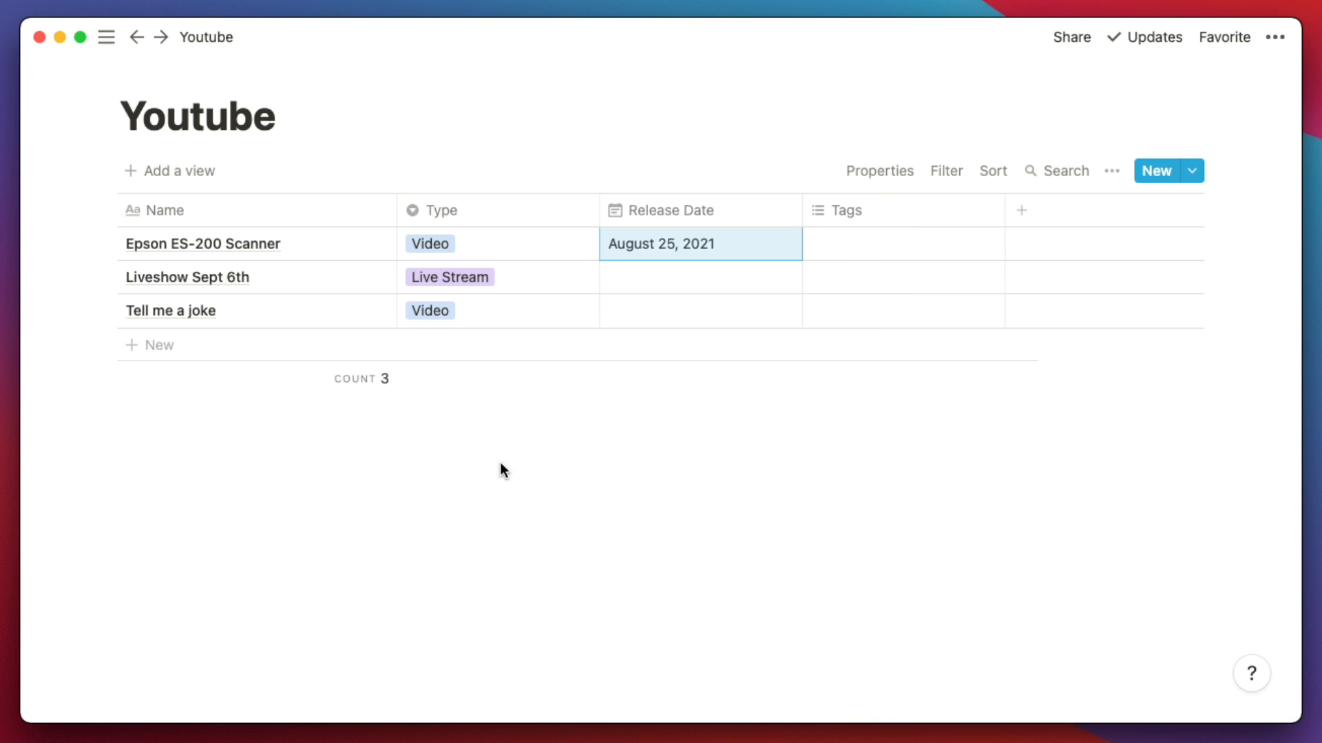
Set the release dates of Liveshow Sept 6th to September 6, 2021 and Tell me a joke to August 18, 2021
left_click(624, 282)
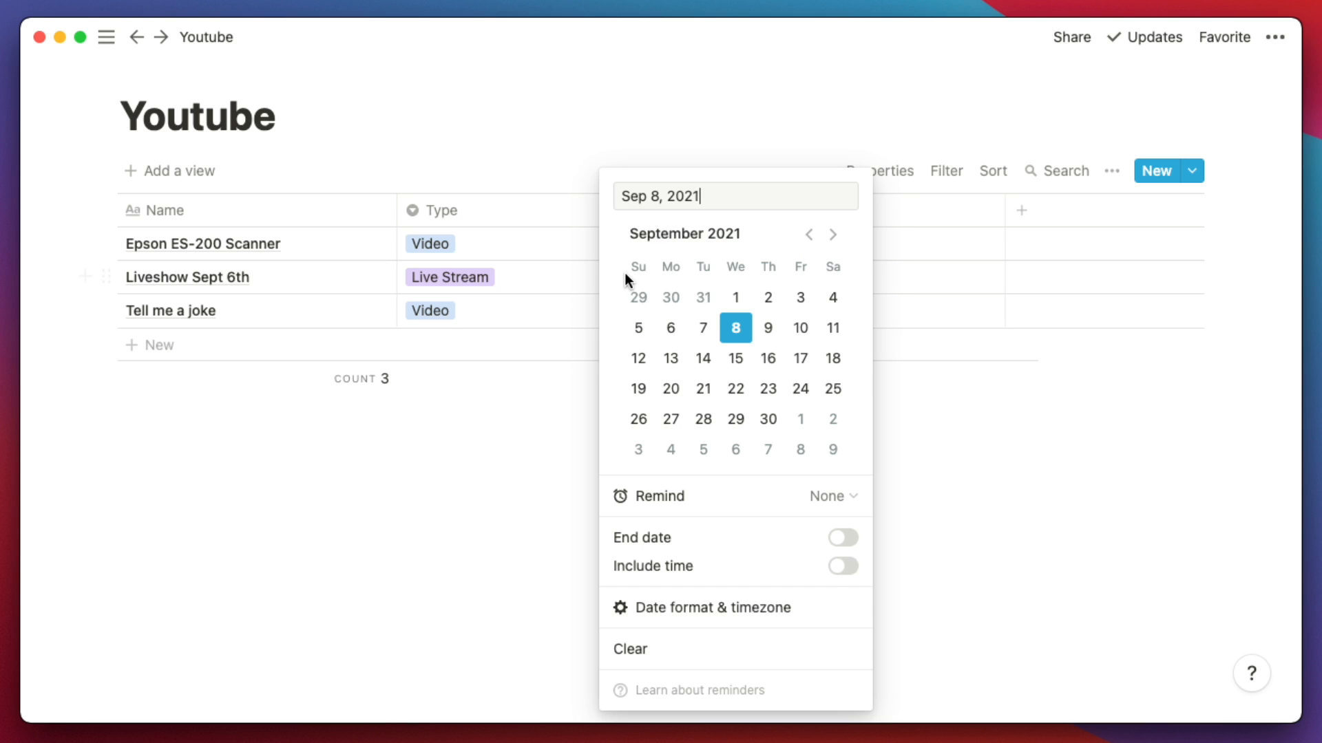
left_click(663, 330)
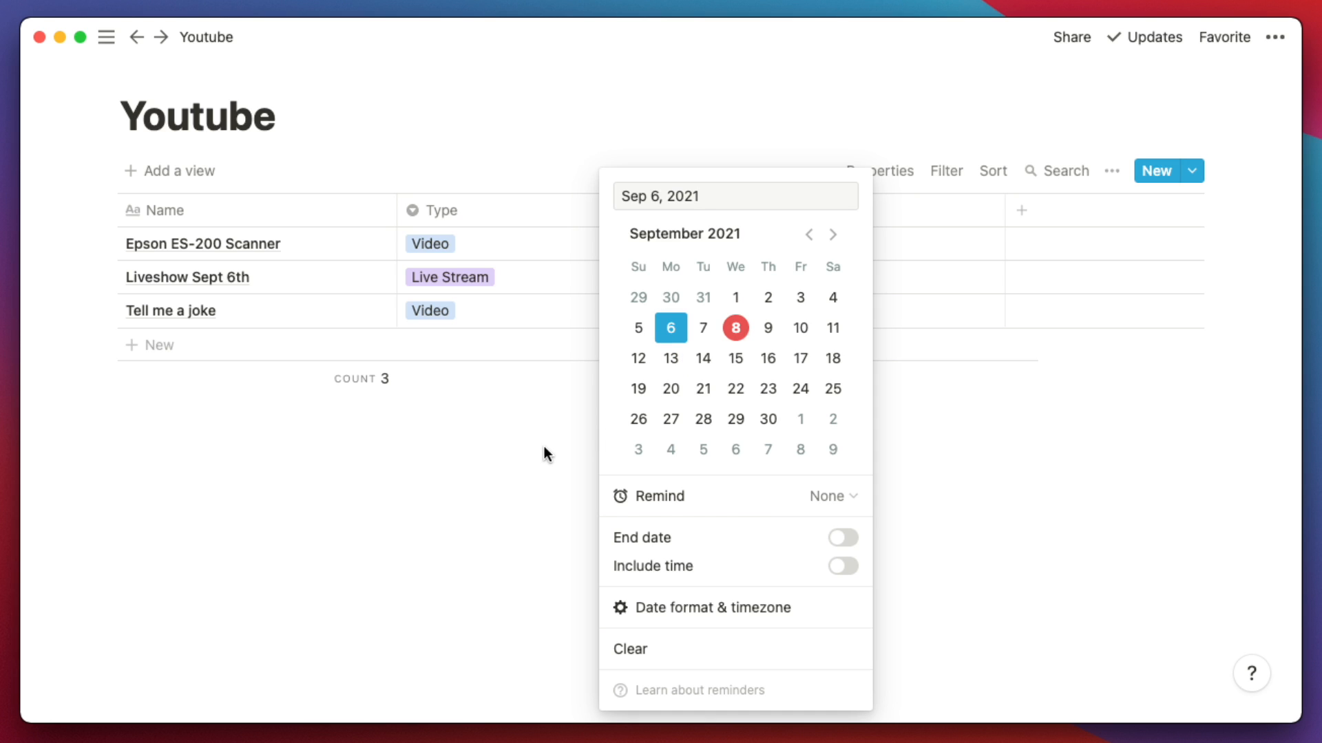
key("Escape")
left_click(637, 318)
left_click(810, 235)
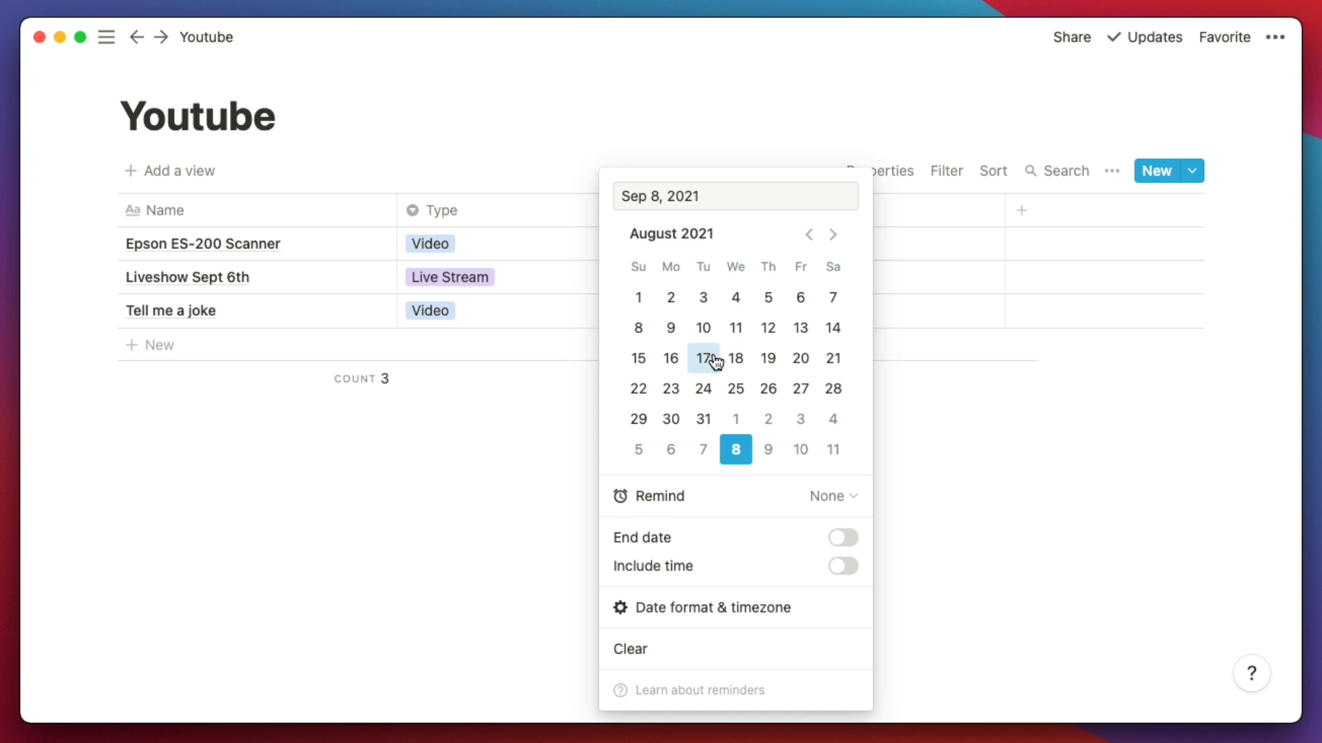
left_click(735, 357)
left_click(582, 513)
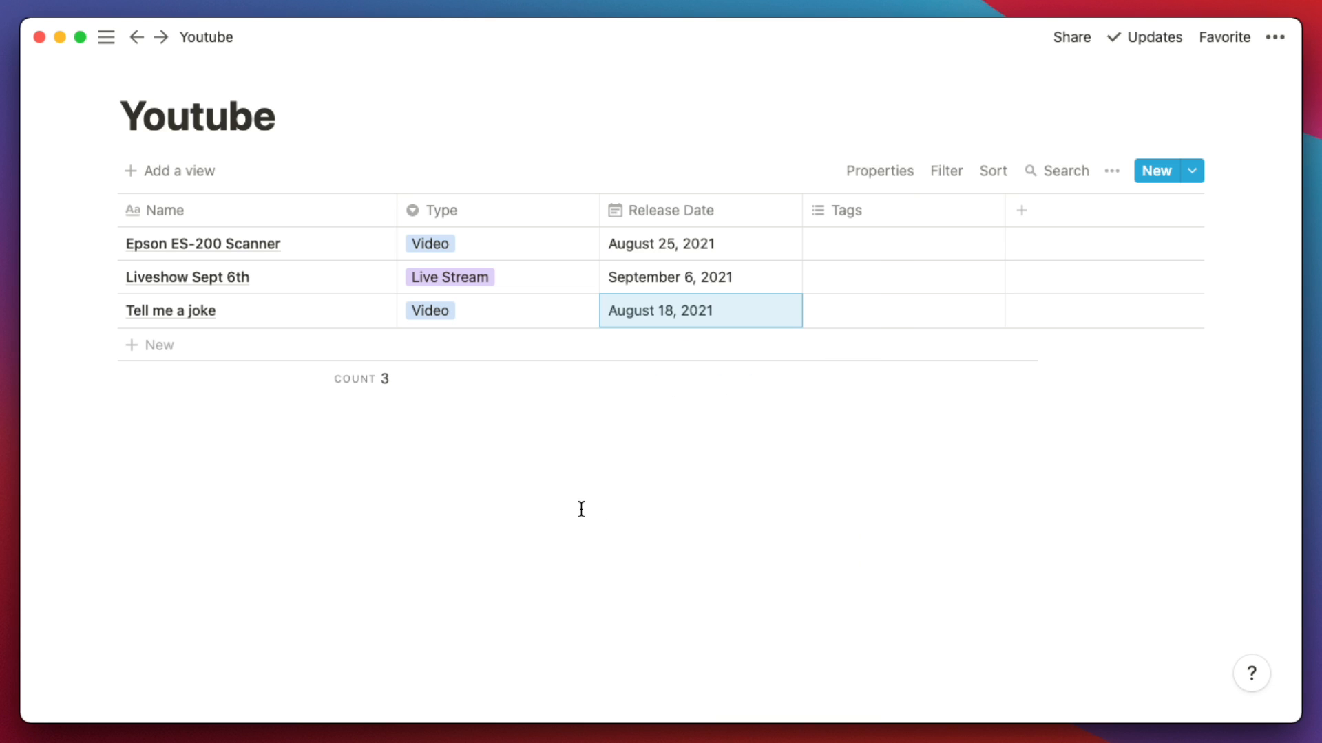
left_click(581, 509)
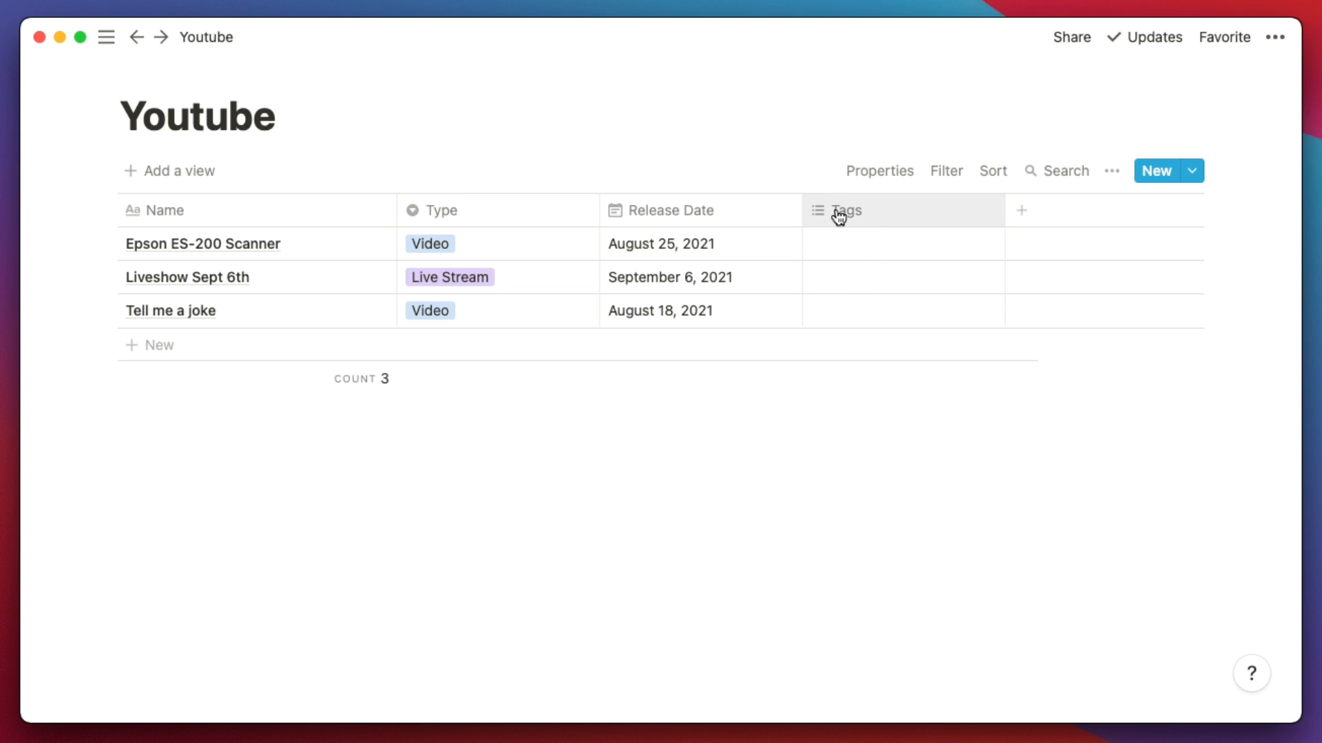
Compare the property types of the Tags and Type columns
left_click(900, 208)
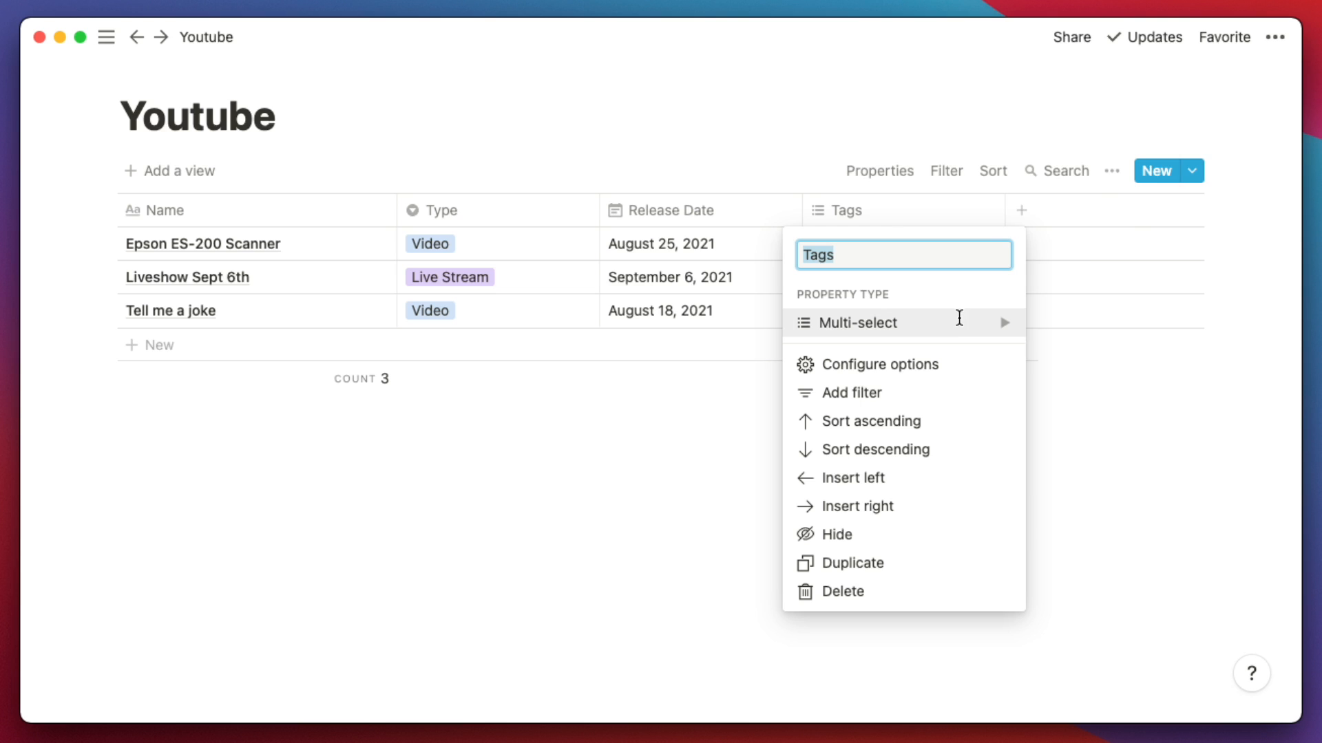
mouse_move(929, 331)
left_click(588, 442)
left_click(506, 206)
left_click(976, 505)
left_click(844, 214)
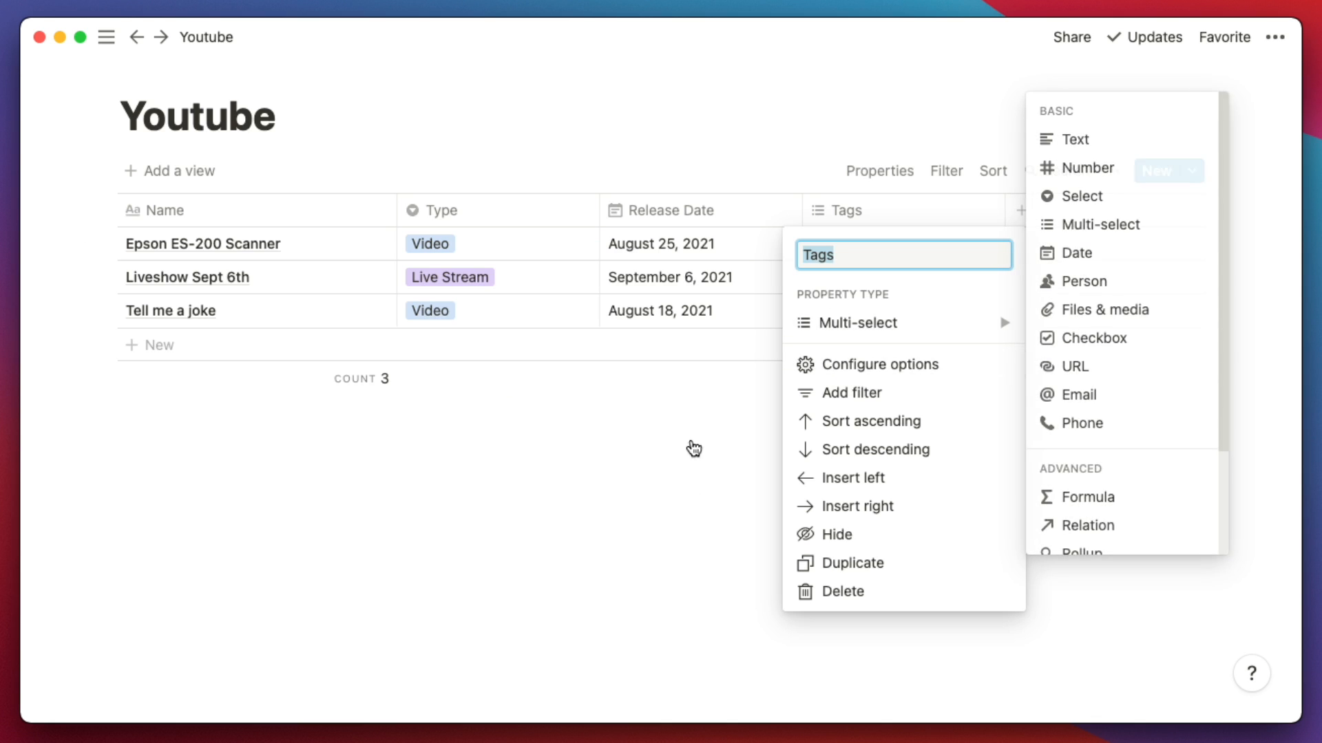
left_click(700, 422)
Tag the Epson ES-200 Scanner entry with the new options "Gear", "Review" and "Software"
left_click(815, 245)
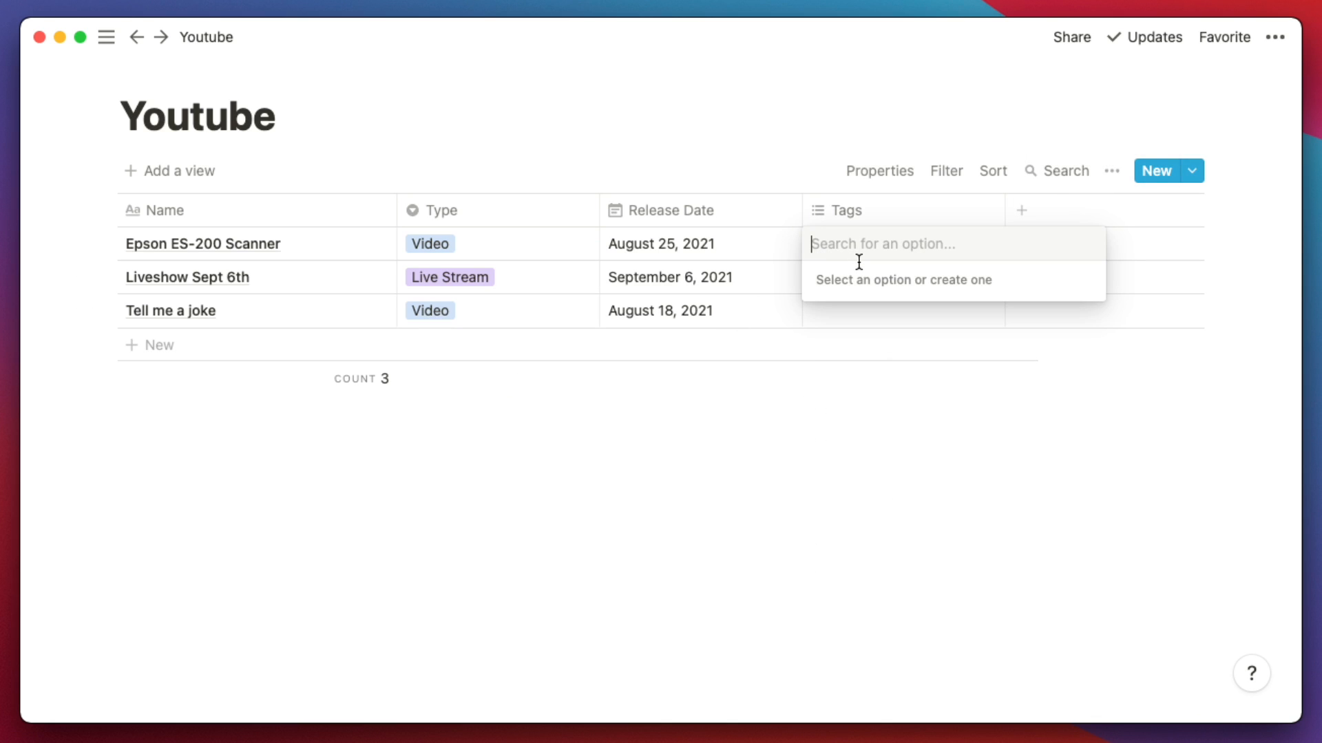
type("Gear")
key("Return")
type("Review")
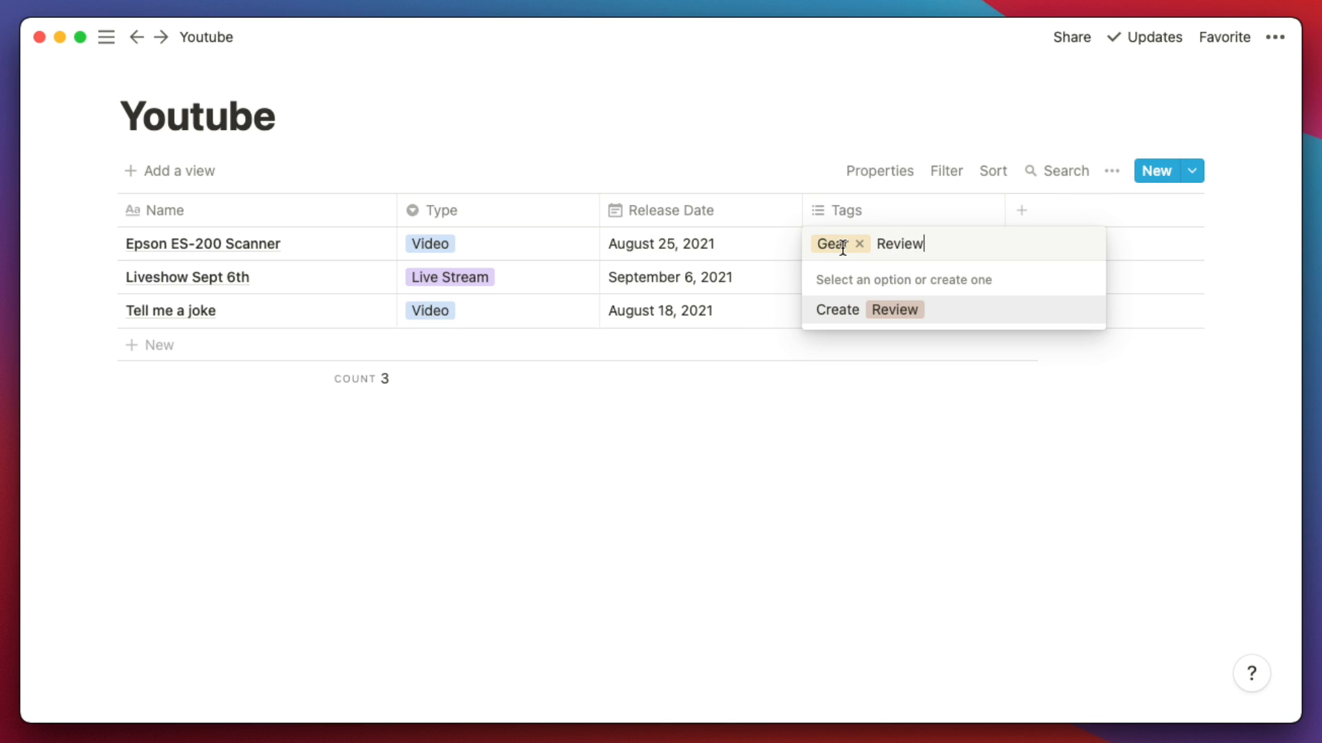
key("Return")
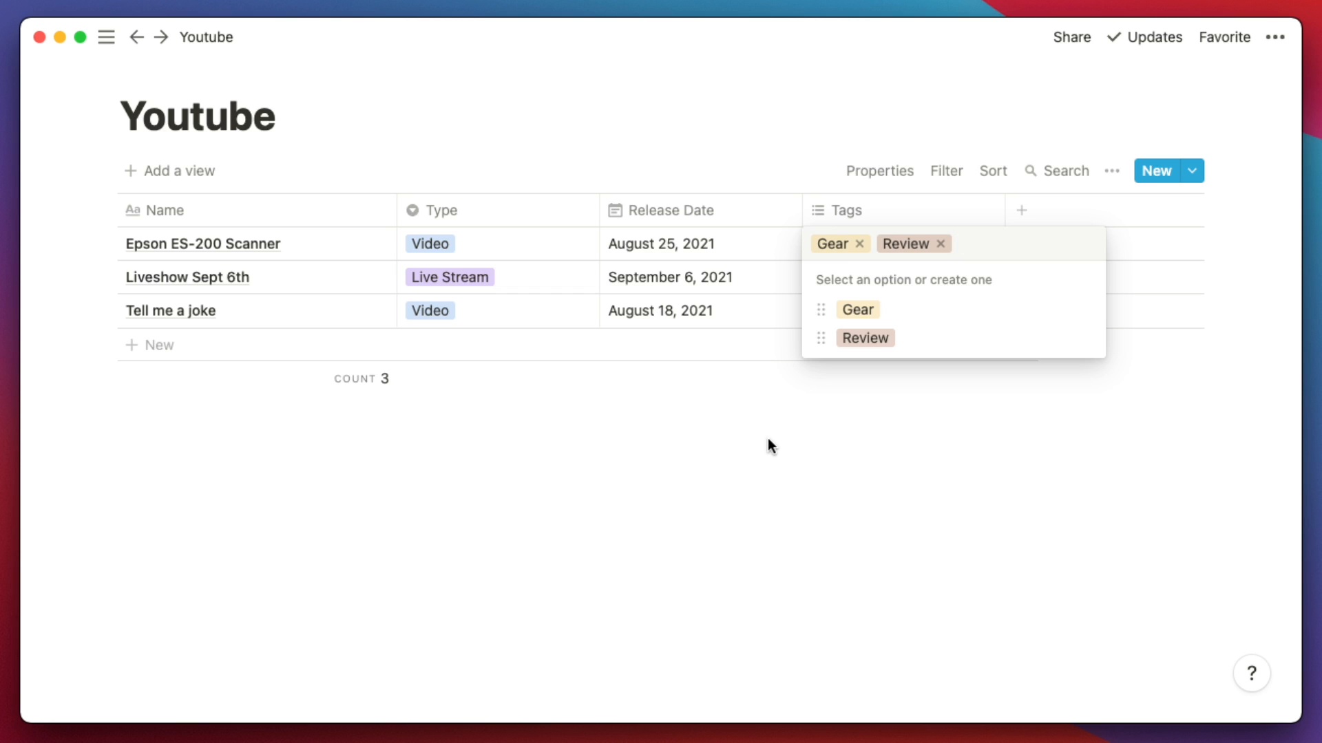
type("Software")
key("Return")
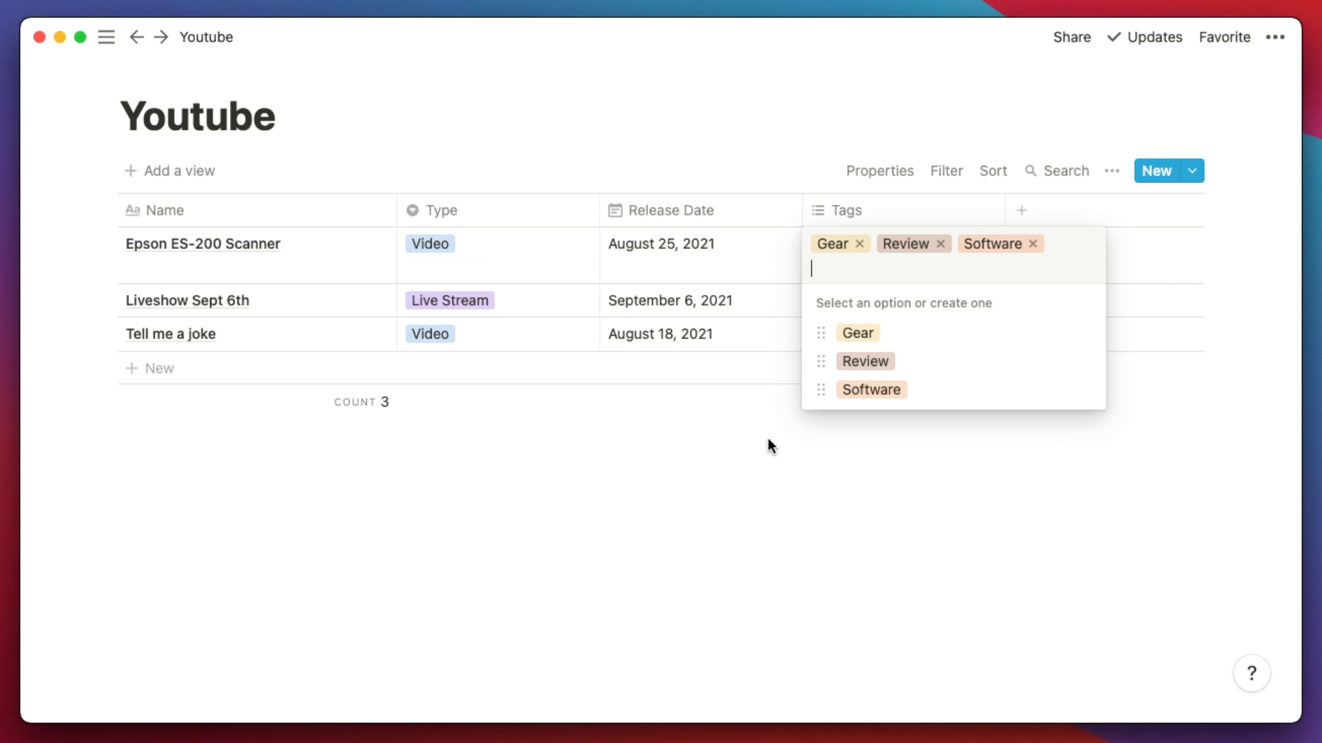
key("Escape")
Tag the Liveshow Sept 6th entry with the existing "Gear" option and the new options "Subscribers" and "Channel"
left_click(864, 300)
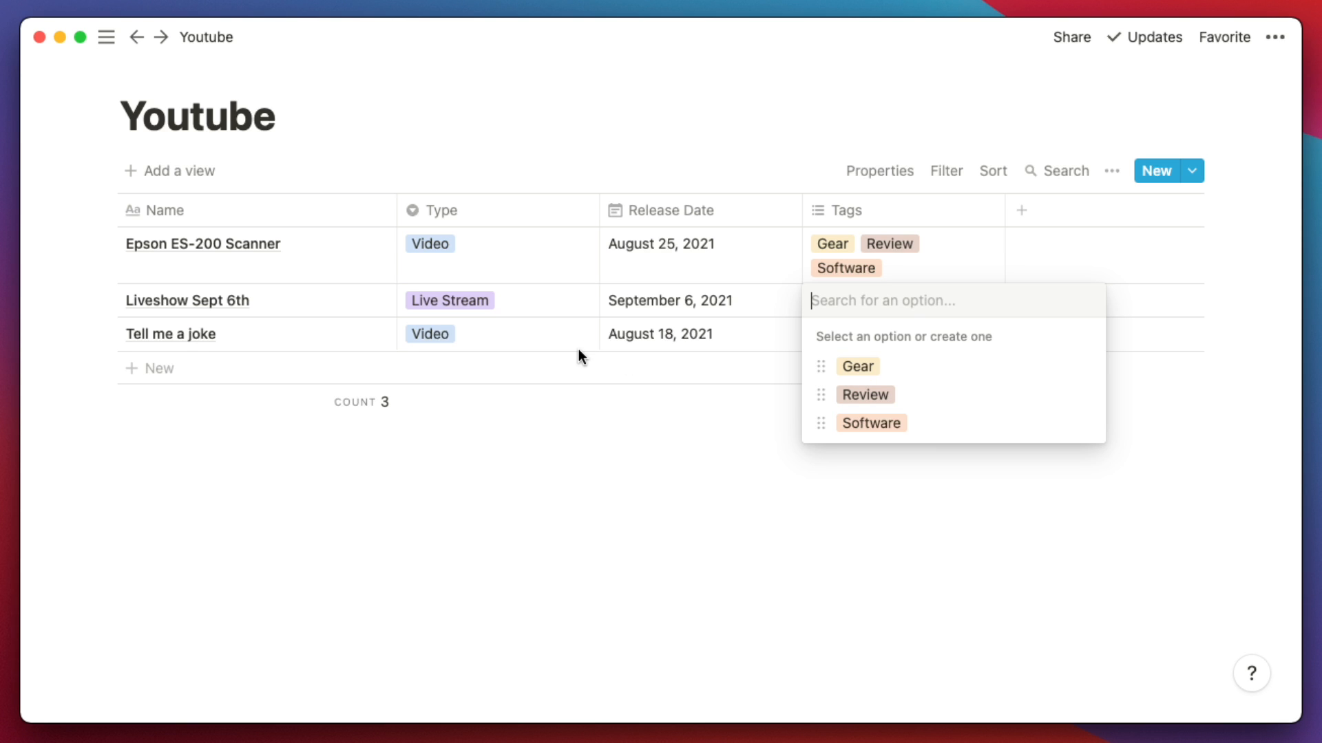
type("Gear")
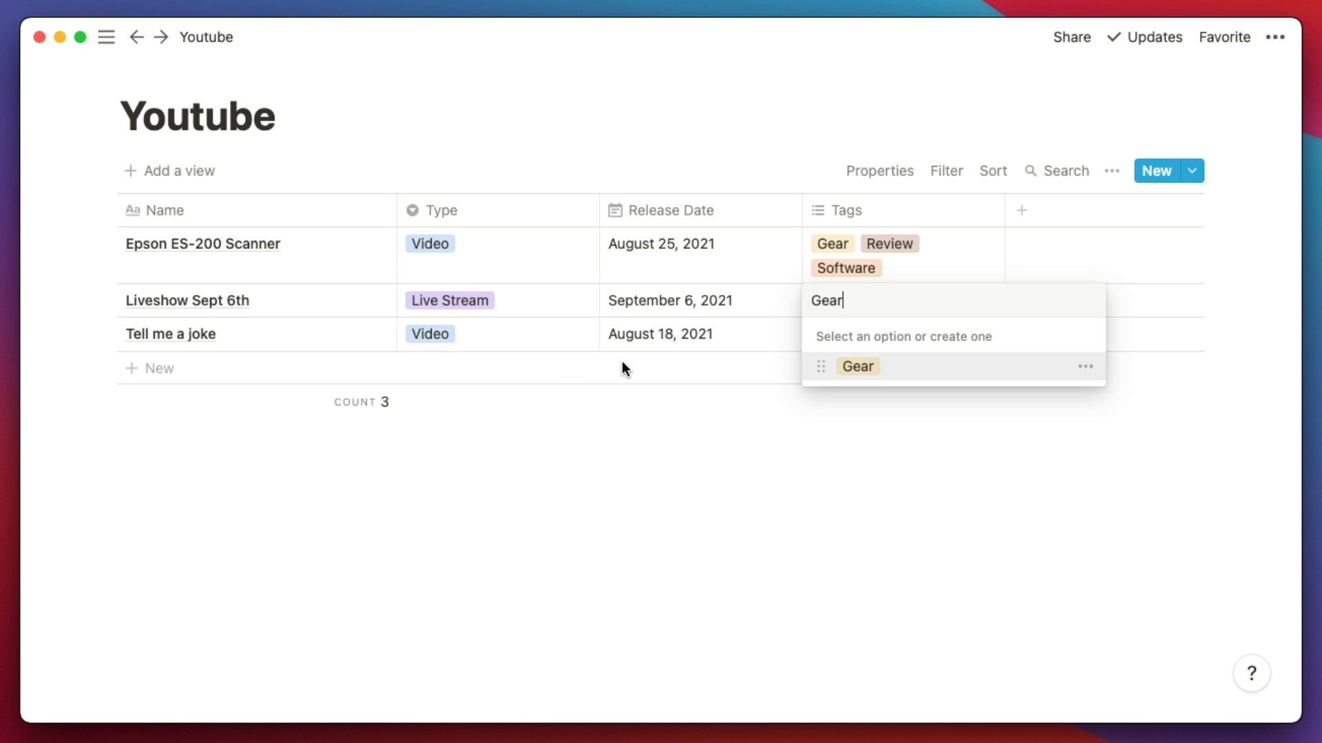
key("Return")
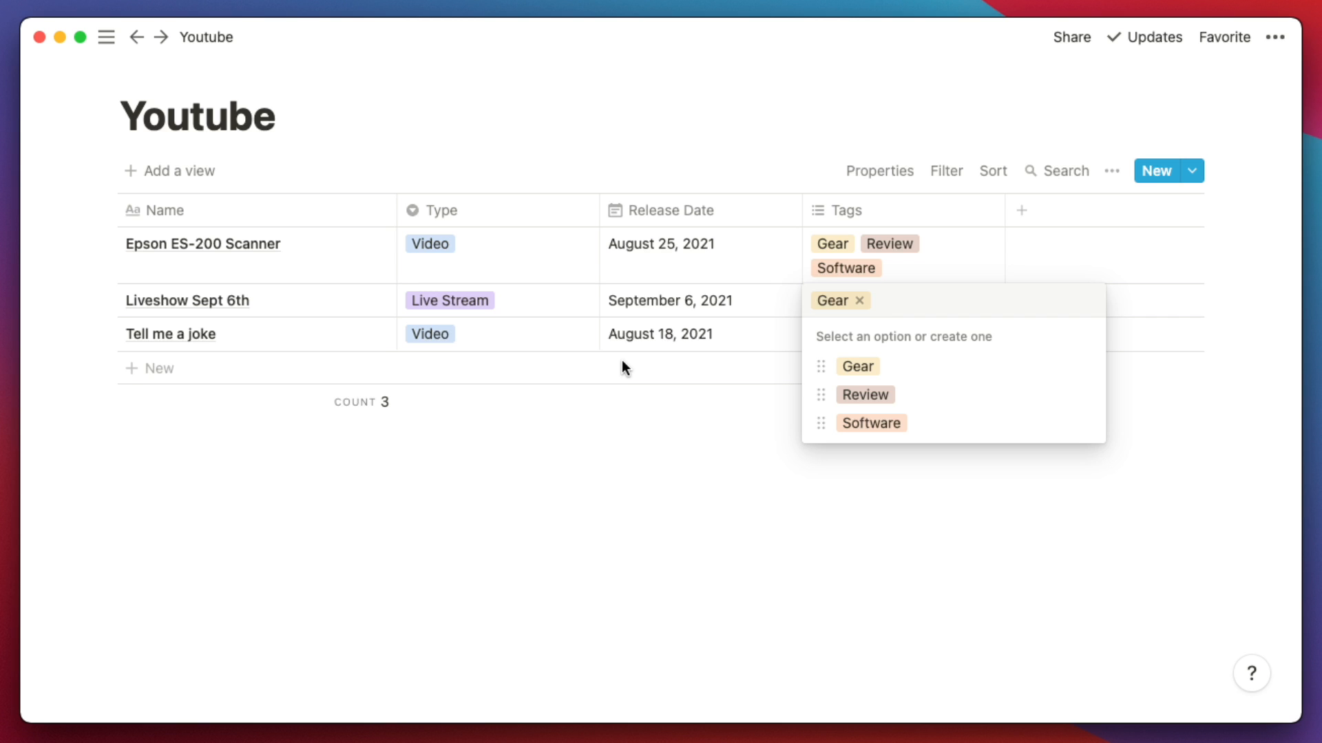
type("Subscribers")
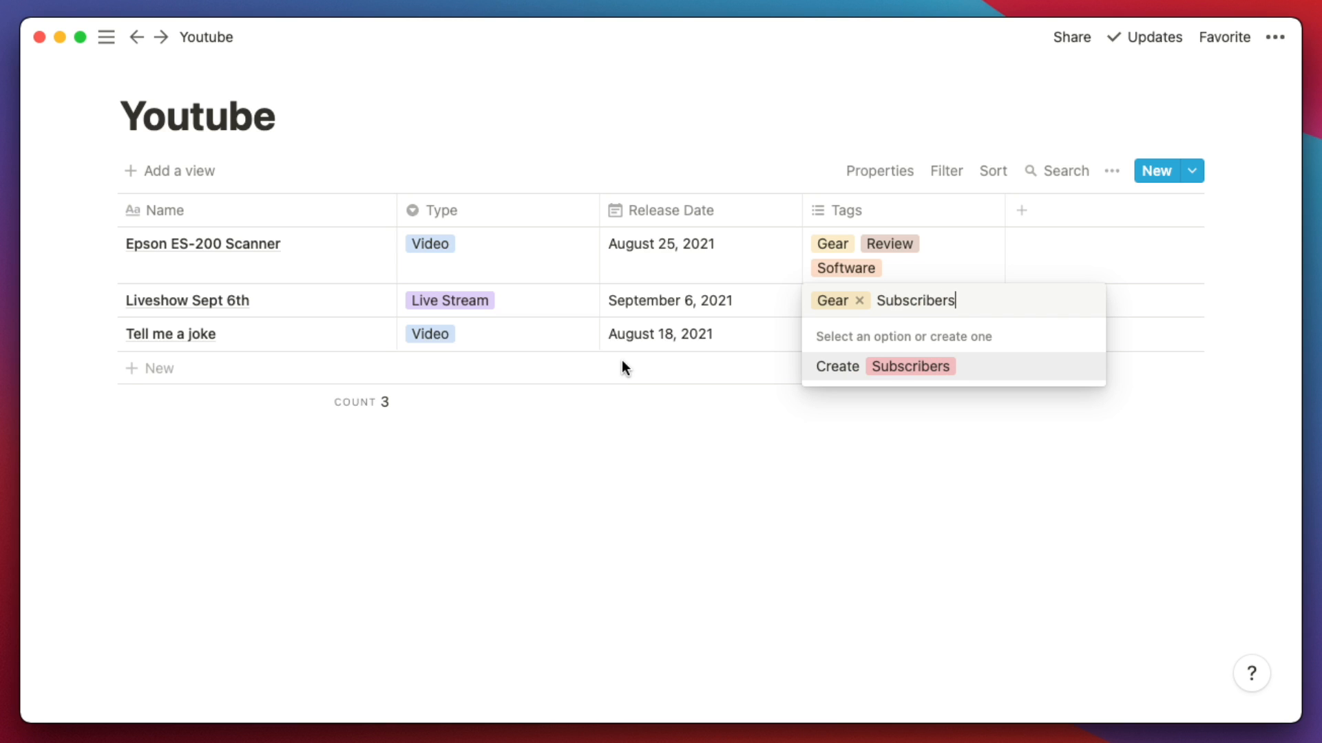
key("Return")
type("Channel")
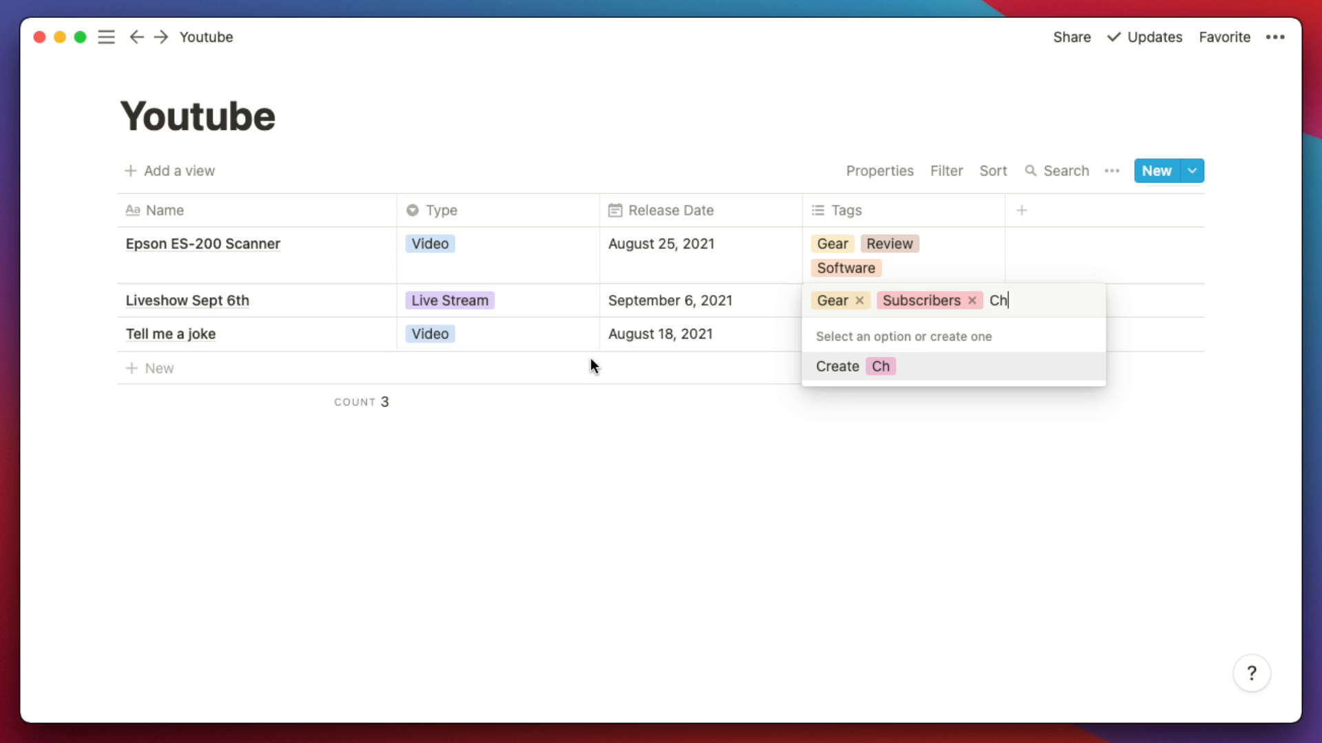
key("Return")
key("Escape")
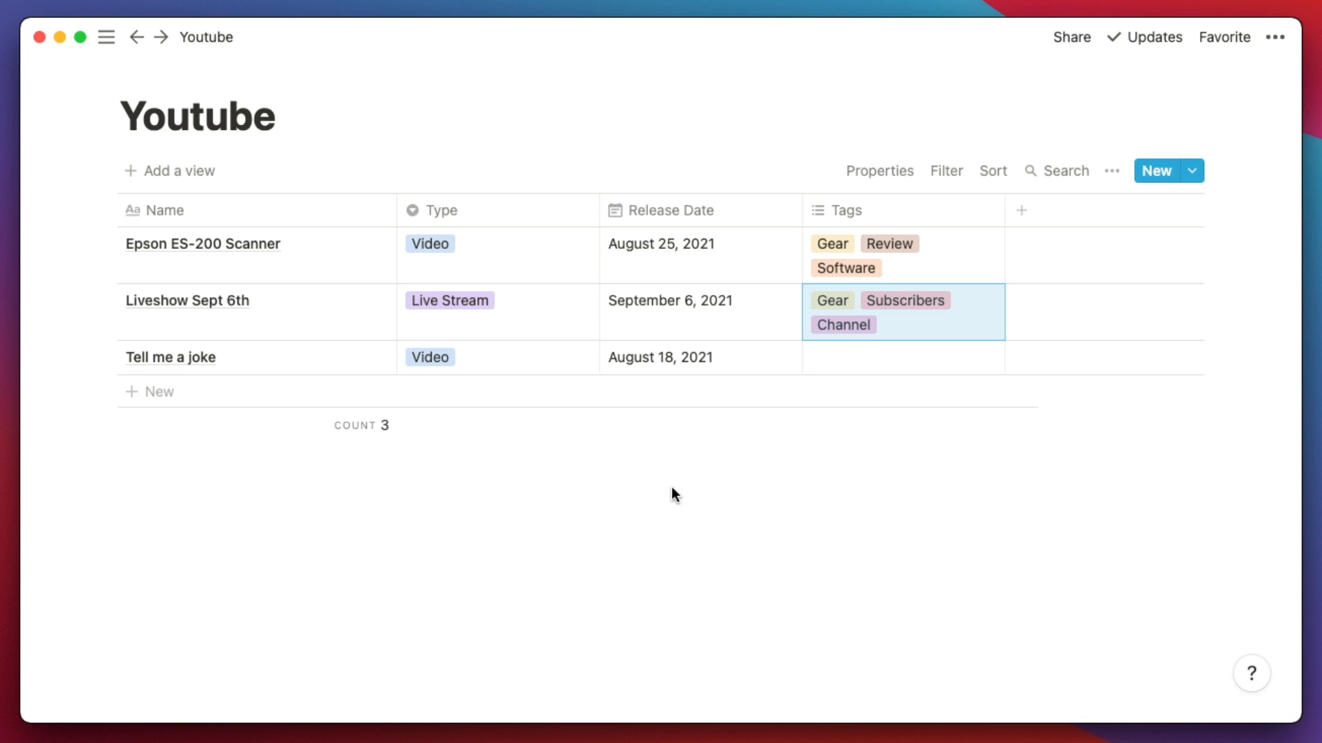
Tag the Tell me a joke entry with "Home Automation", "Gear" and "Services", creating the options that do not exist
left_click(834, 365)
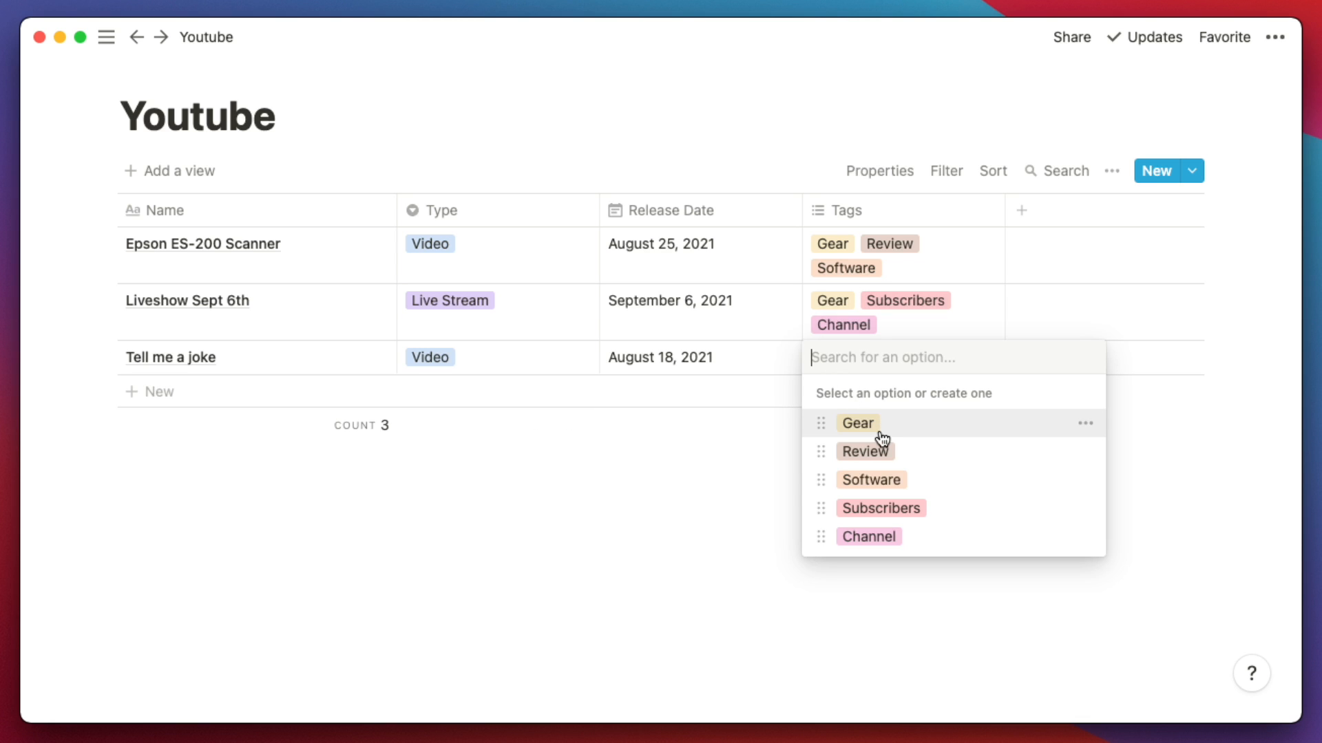
type("Home Automation")
key("Return")
type("G")
key("Return")
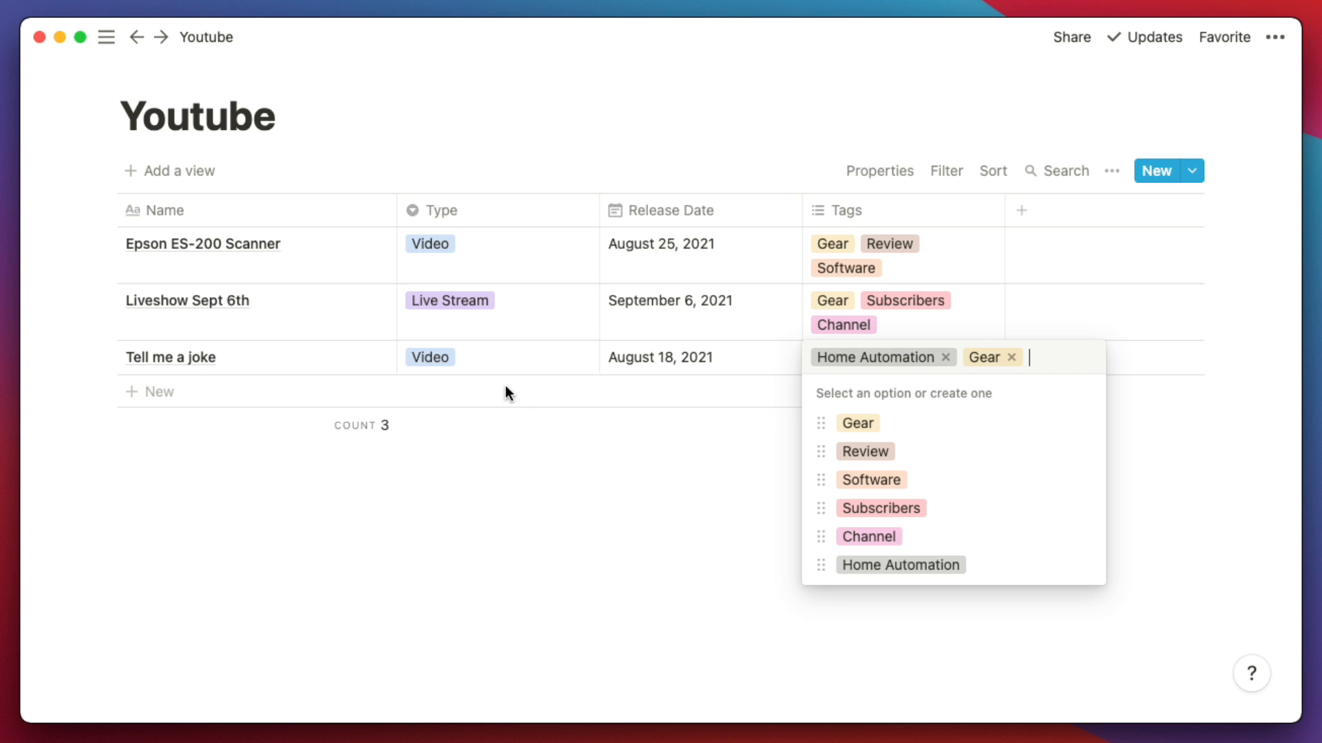
type("Services")
key("Return")
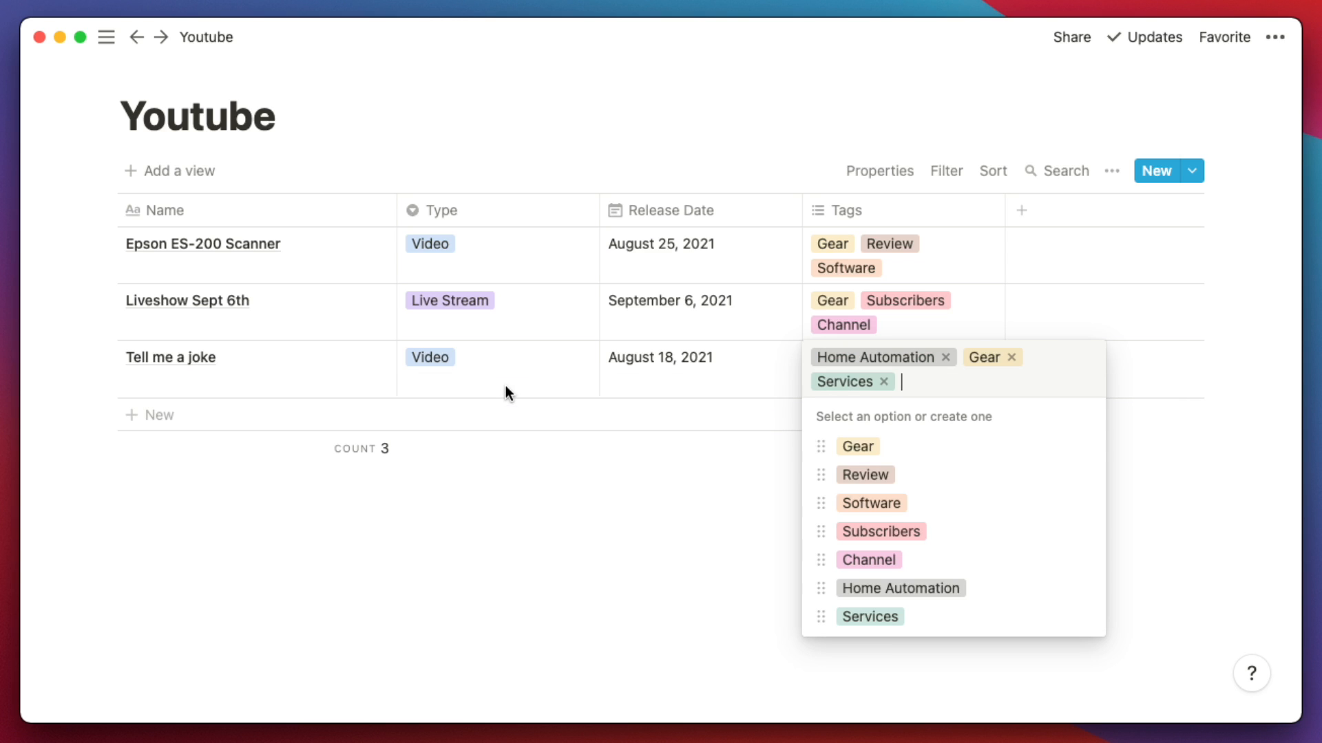
key("Escape")
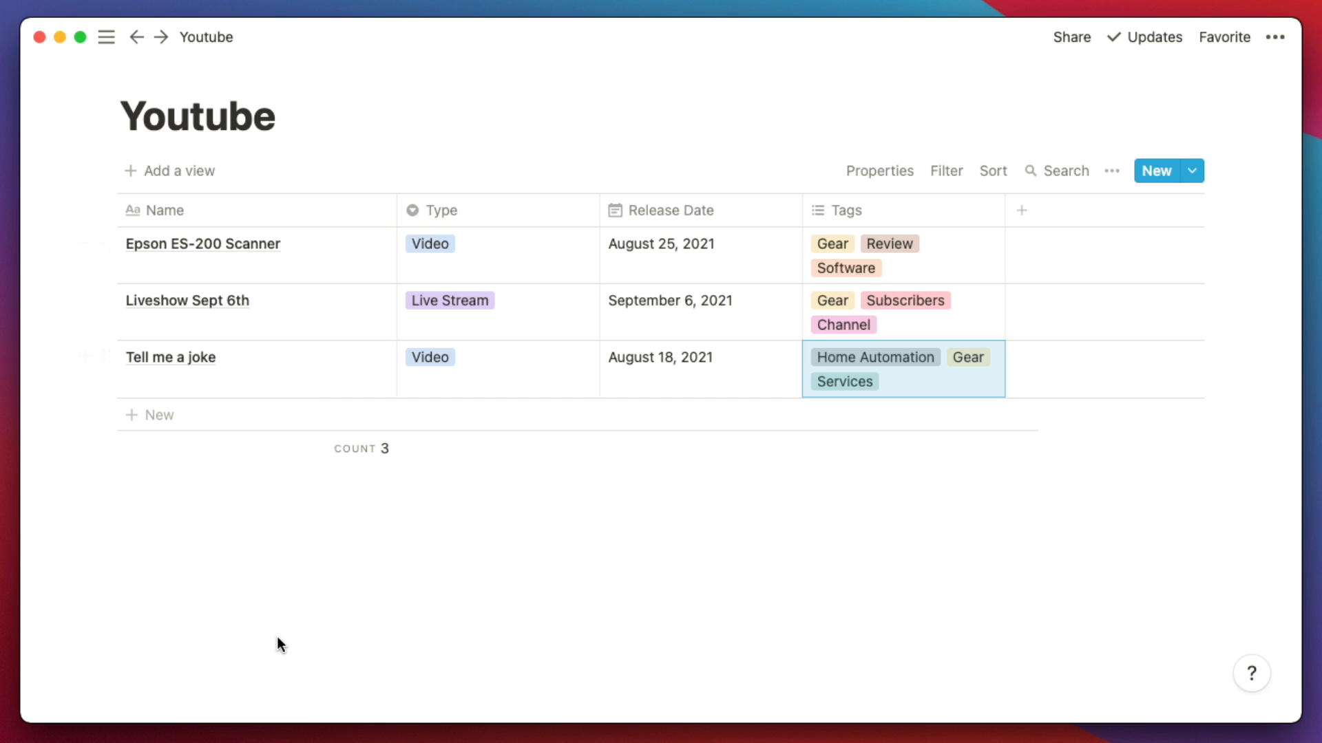
Open the Epson ES-200 Scanner entry as a page and paste the Lorem ipsum paragraphs into its body
left_click(353, 248)
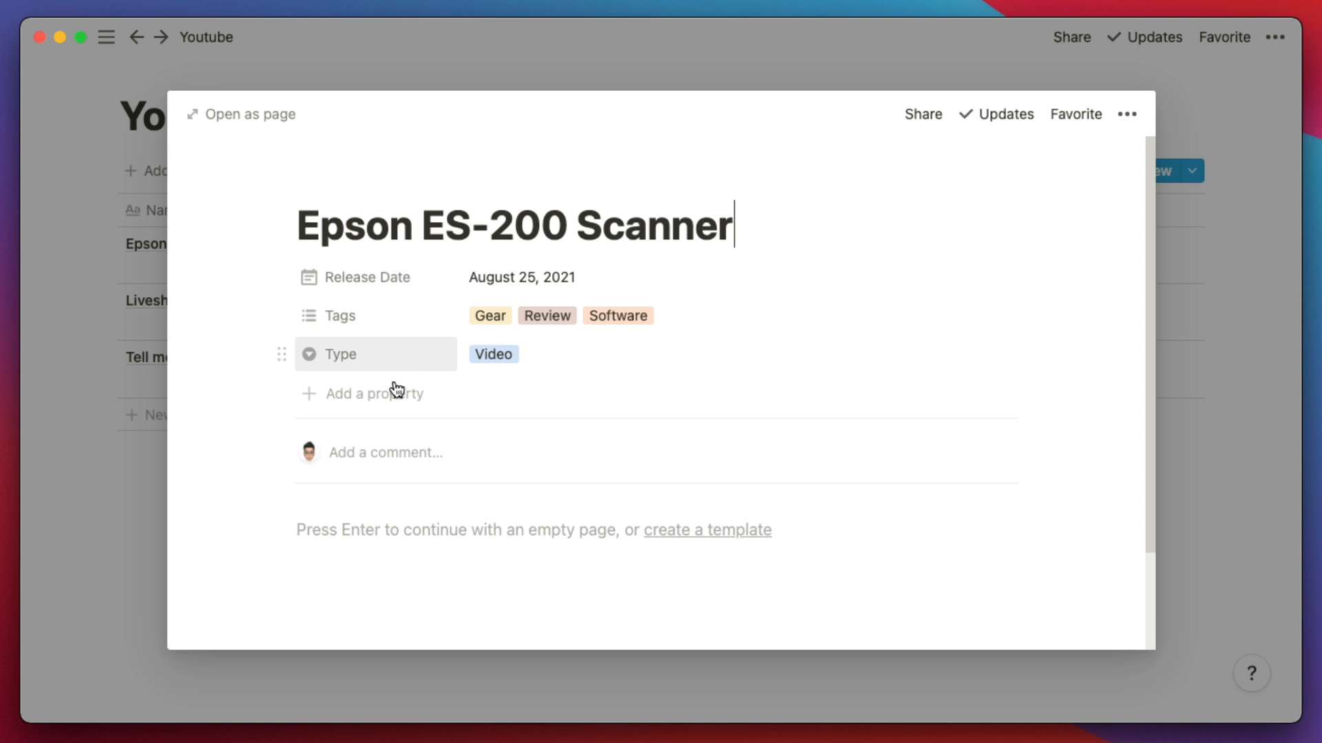
left_click(324, 548)
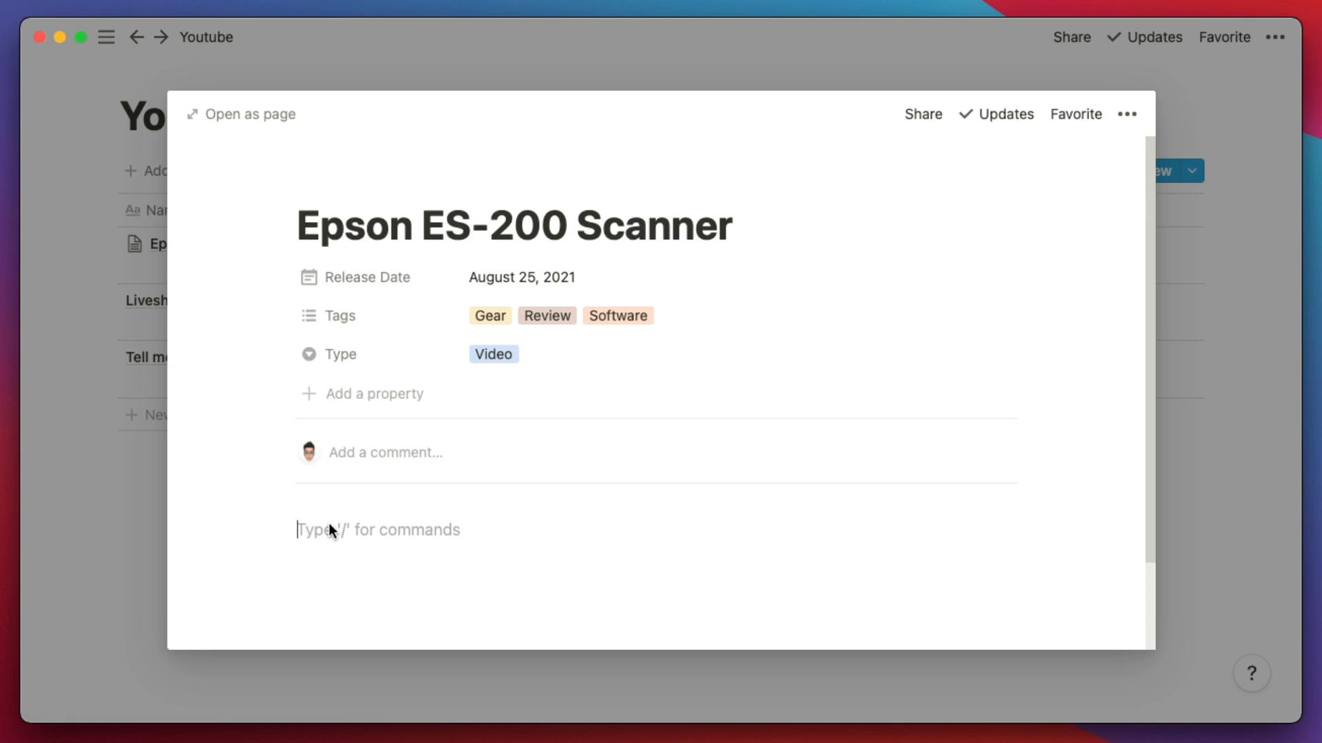
key("cmd+v")
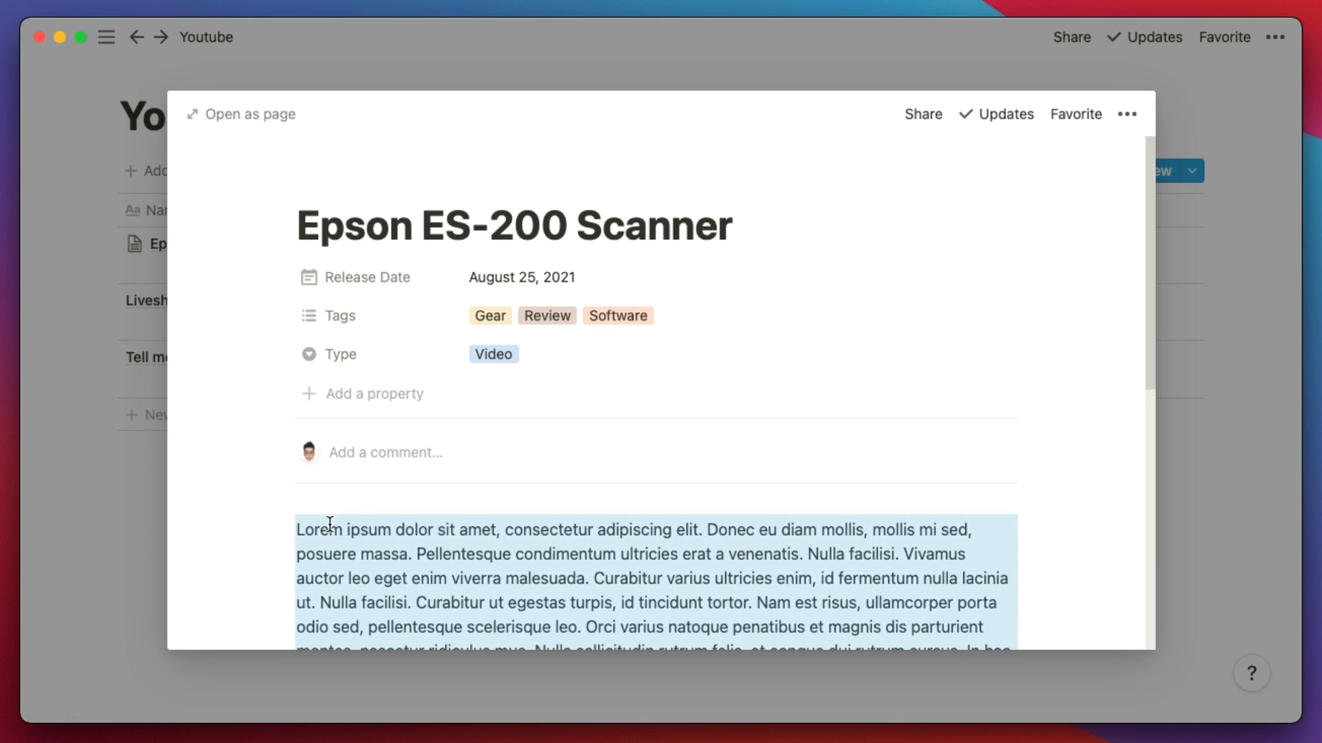
scroll(482, 534, "down", 5)
scroll(482, 536, "up", 5)
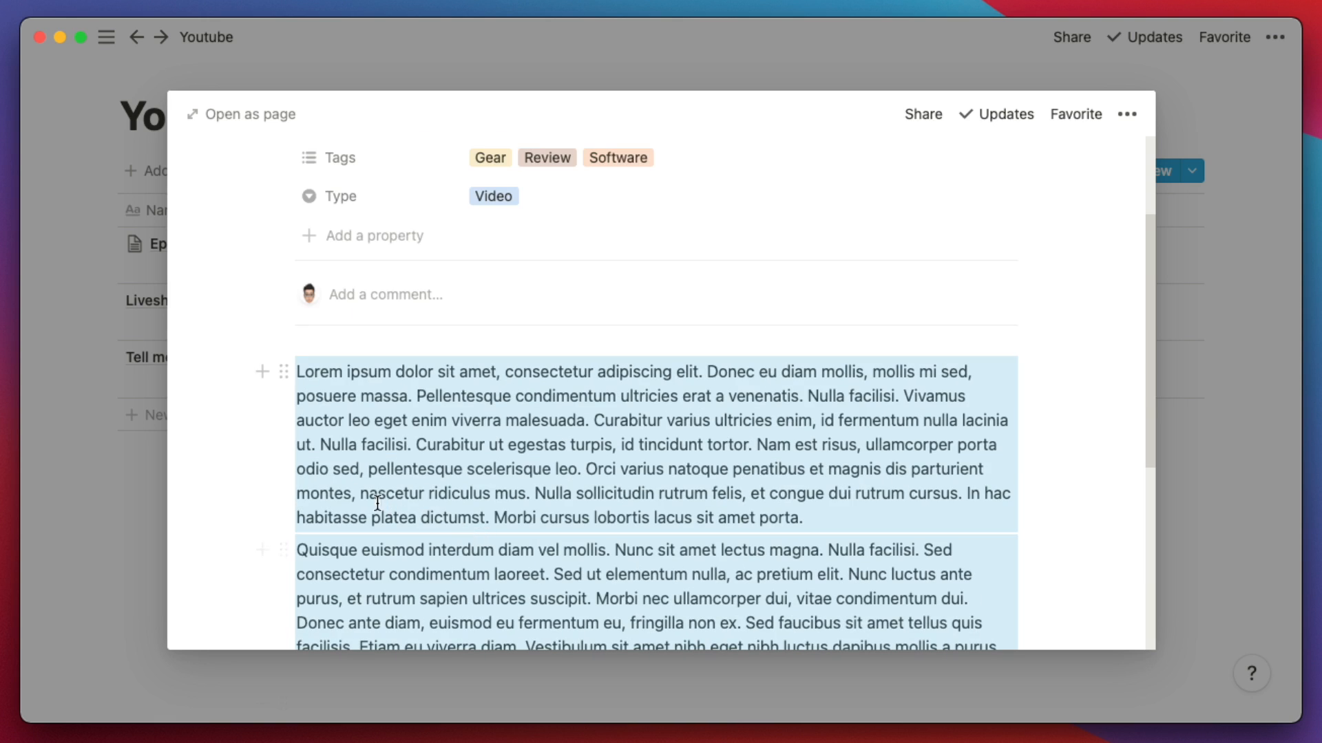
Insert a to-do item above the Lorem ipsum text, with wording that begins "Camera Sc"
left_click(311, 393)
left_click(307, 372)
key("Return")
left_click(307, 373)
type("/to")
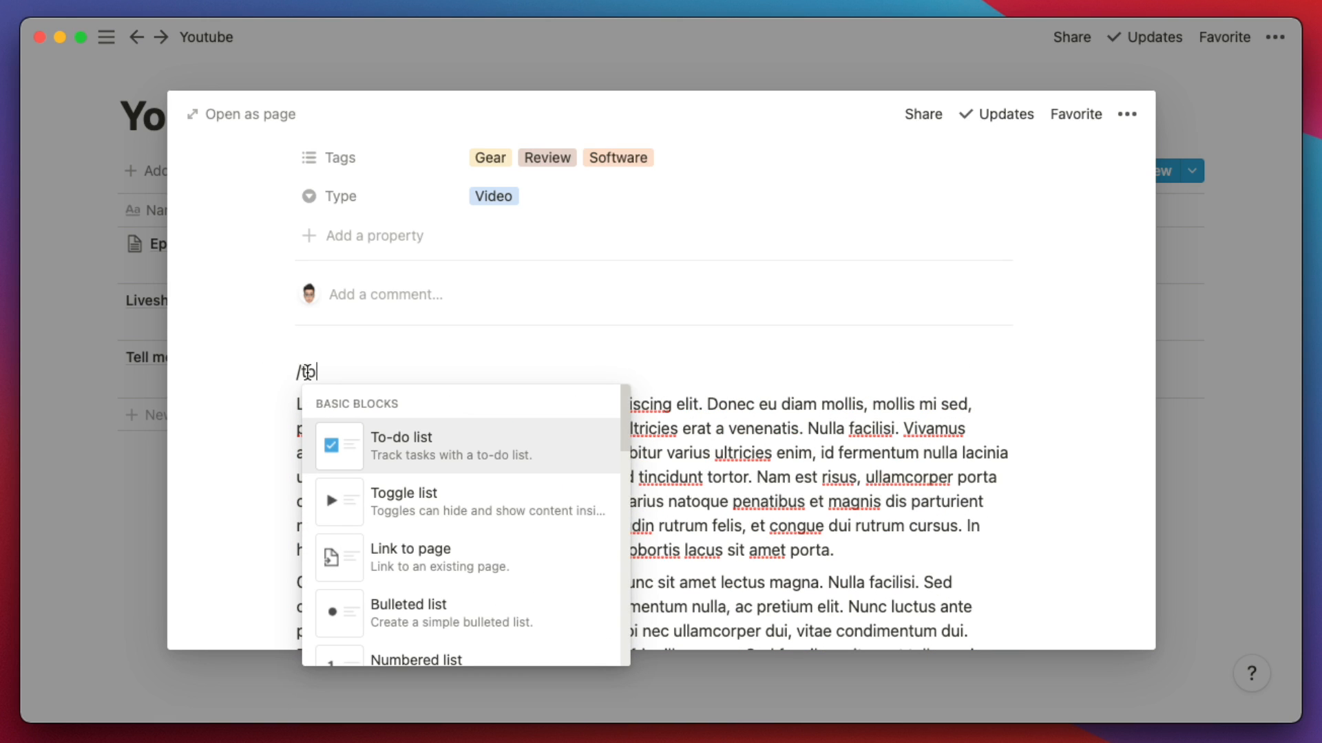
key("Return")
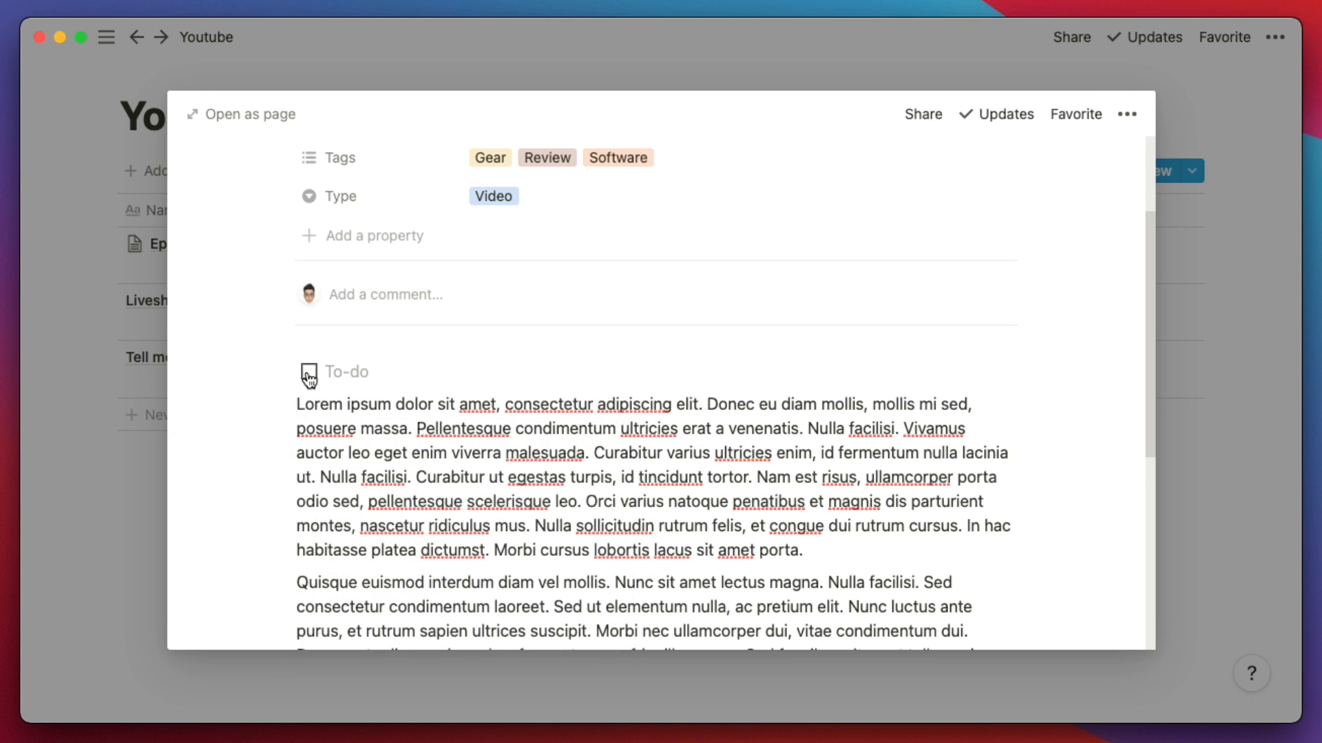
type("Camera Sc")
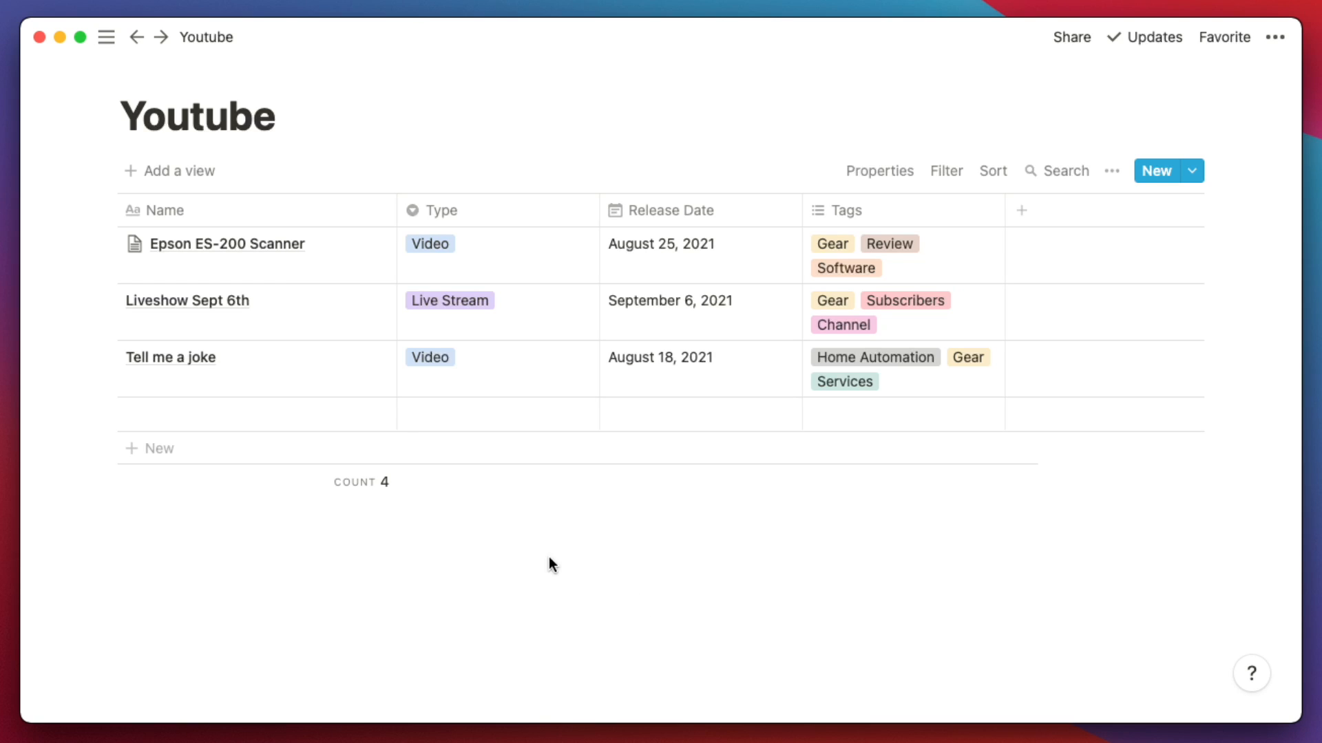
Add the Video entries "Getting Started Notion" (September 8, 2021), "iPad Pro Review" without a date, and "Unboxing Video" (September 10, 2021)
left_click(201, 412)
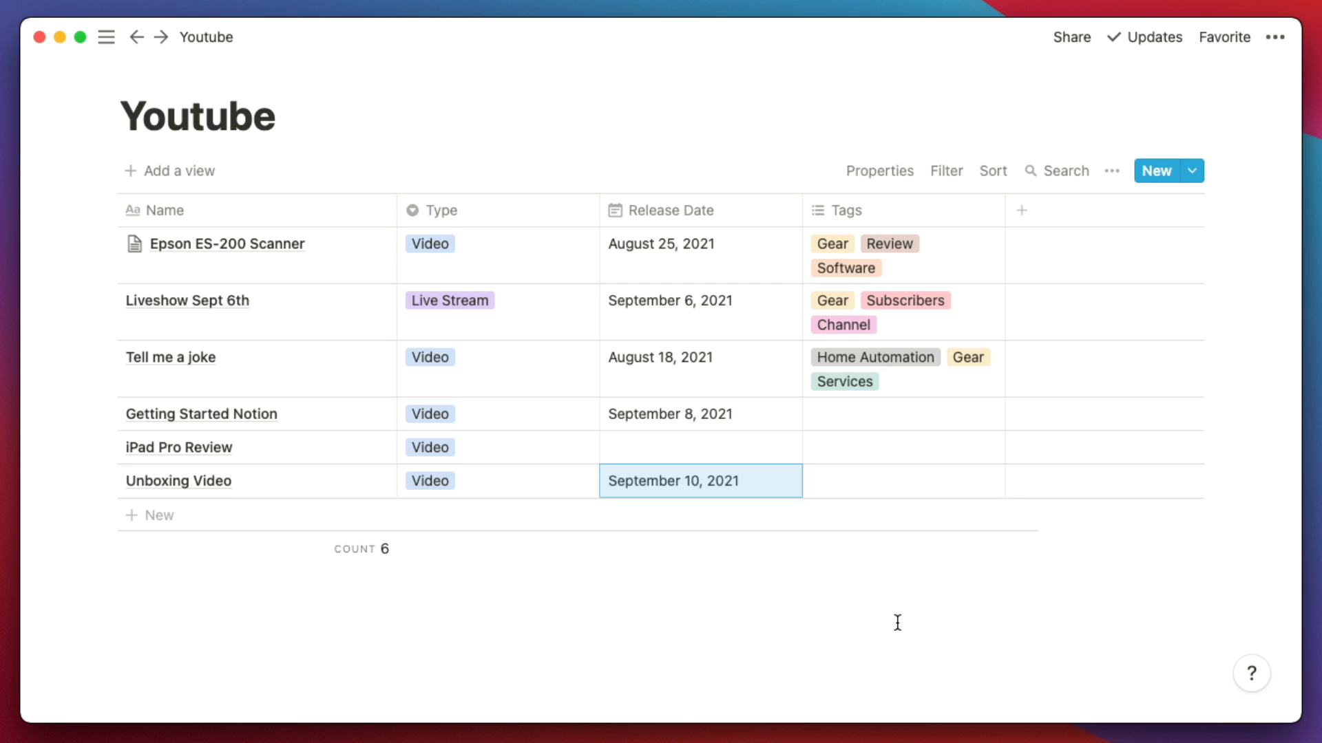
Add a "Status" column after Tags and change its property type to Select
left_click(1021, 210)
type("Status")
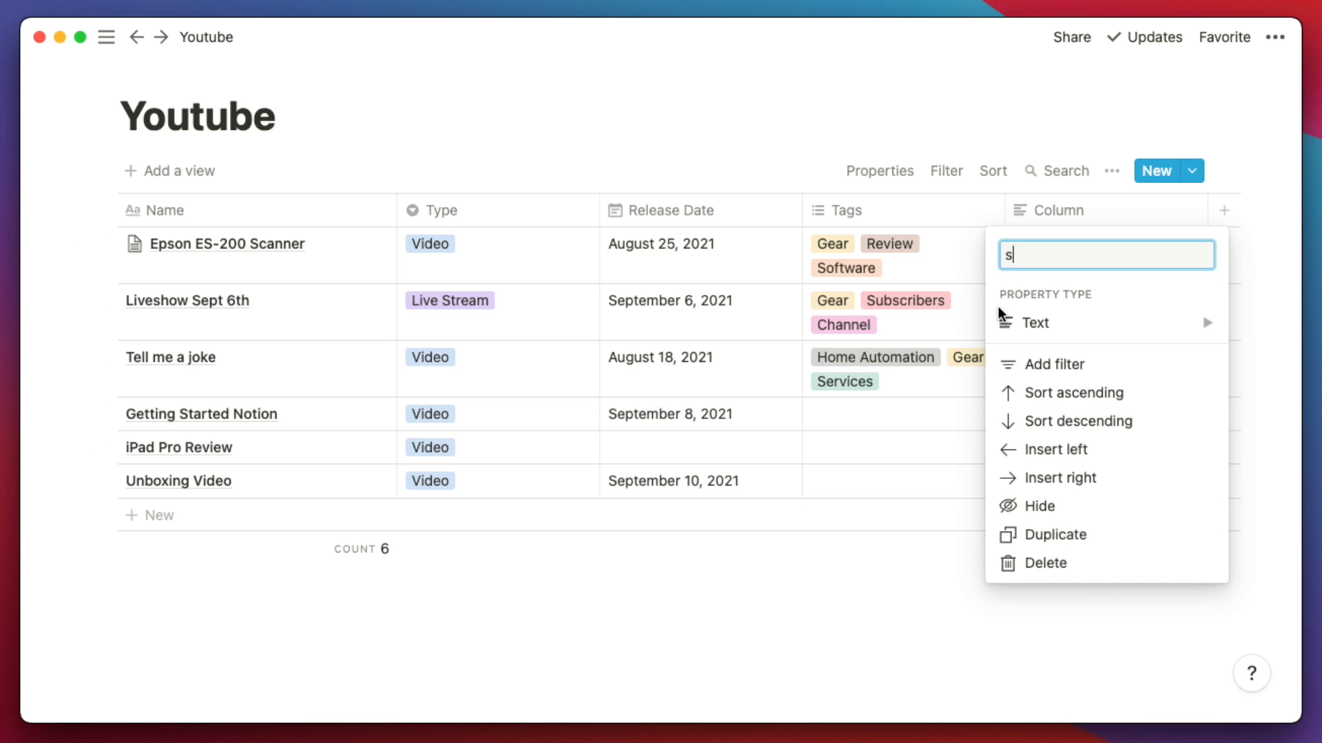
key("Return")
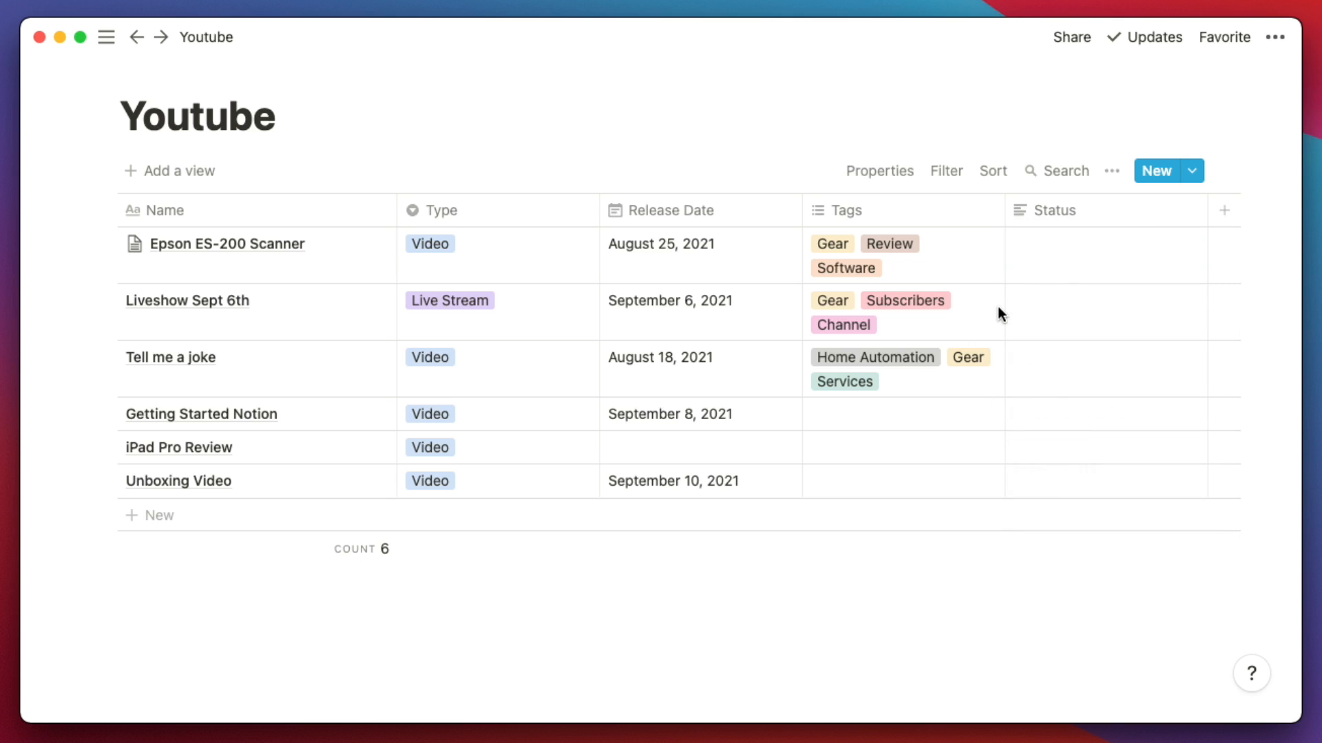
left_click(1081, 218)
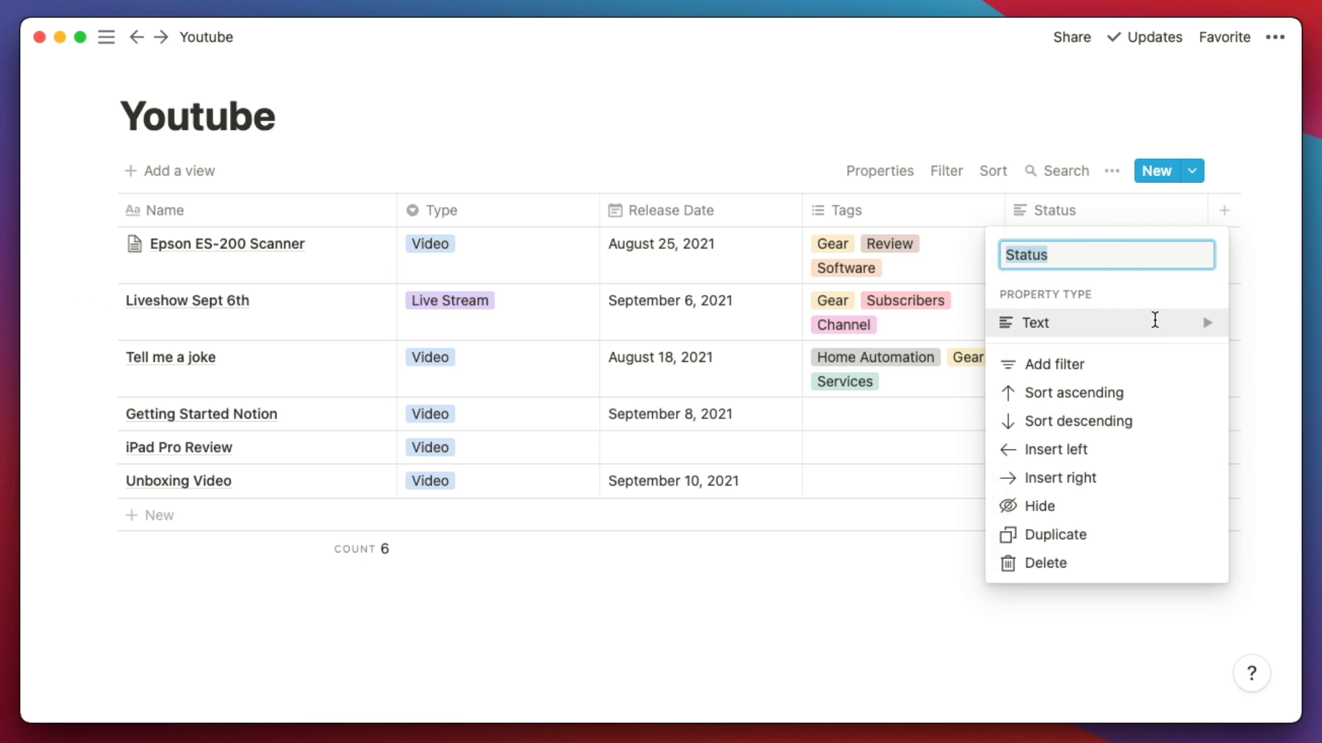
left_click(1153, 323)
left_click(835, 196)
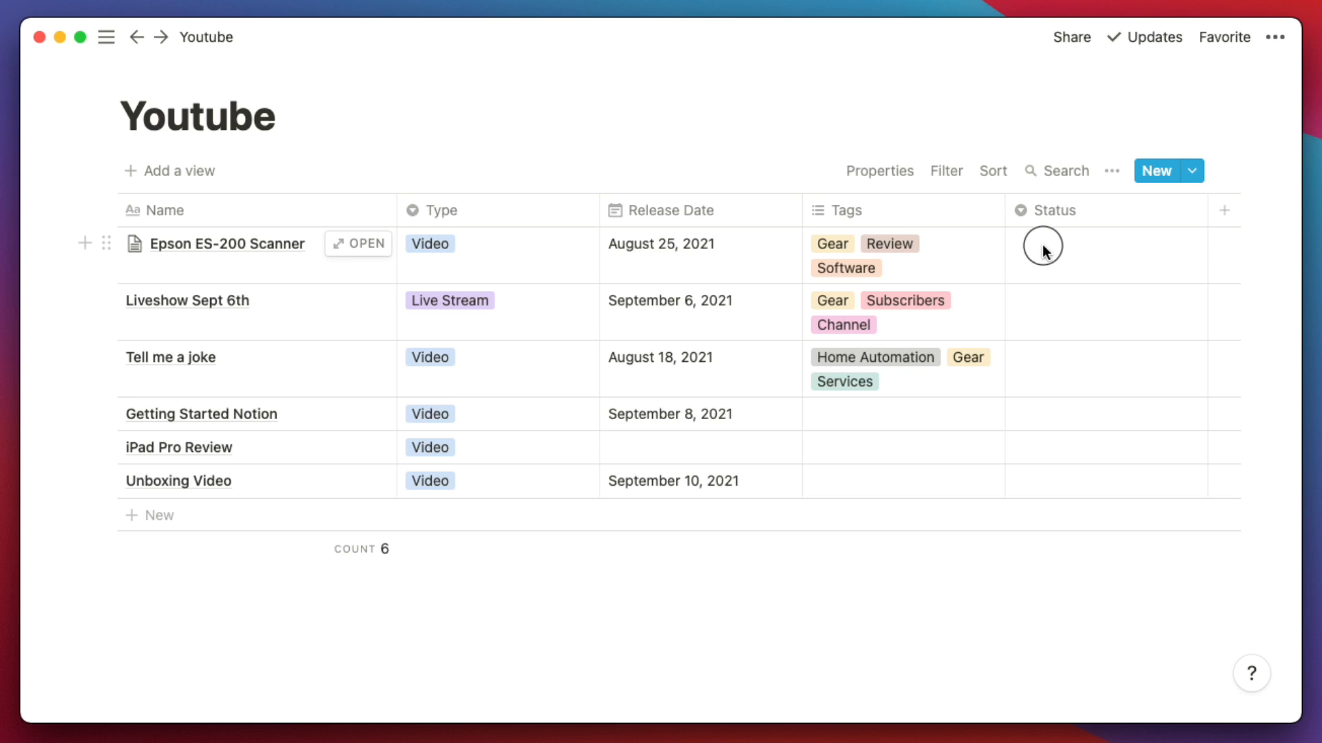
Set the Epson ES-200 Scanner entry's Status to the new option "Completed"
left_click(1043, 248)
type("Complete")
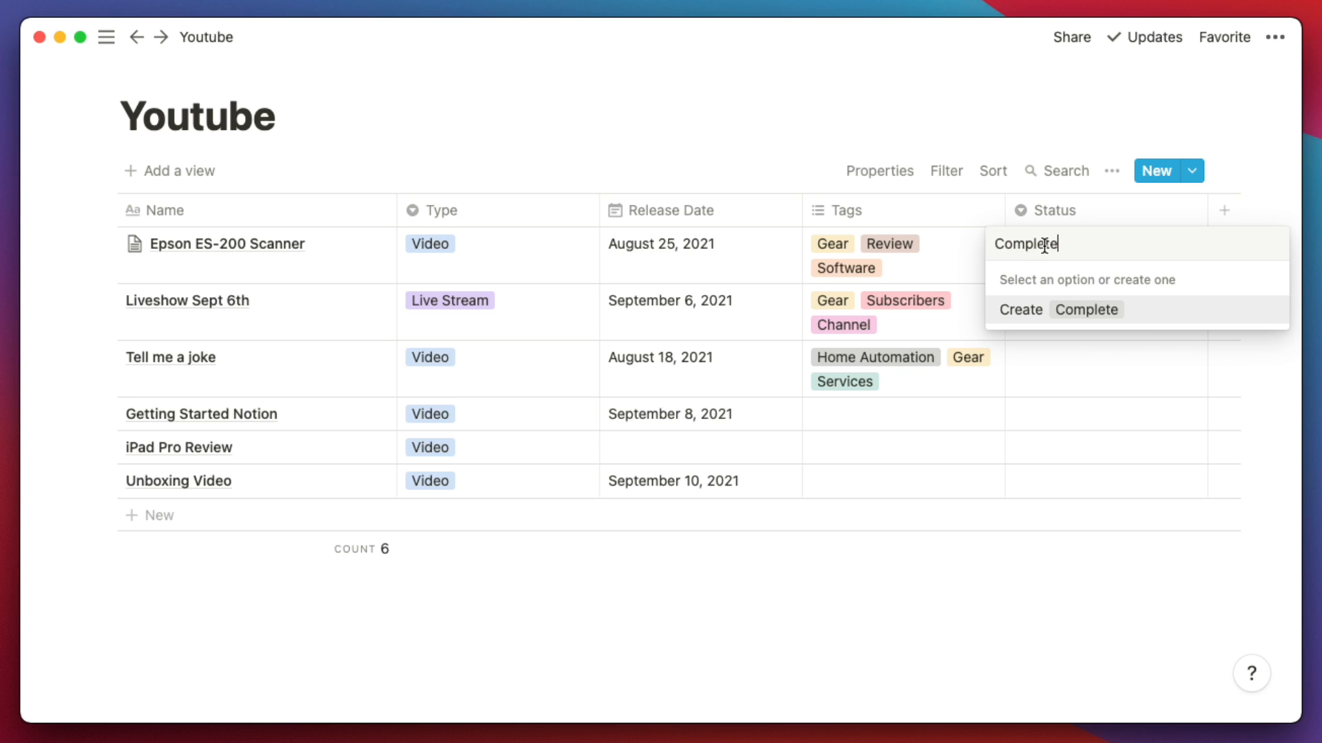
type("d")
key("Return")
Set the Status of the Liveshow Sept 6th and Tell me a joke entries to the existing option "Completed"
type("Copml")
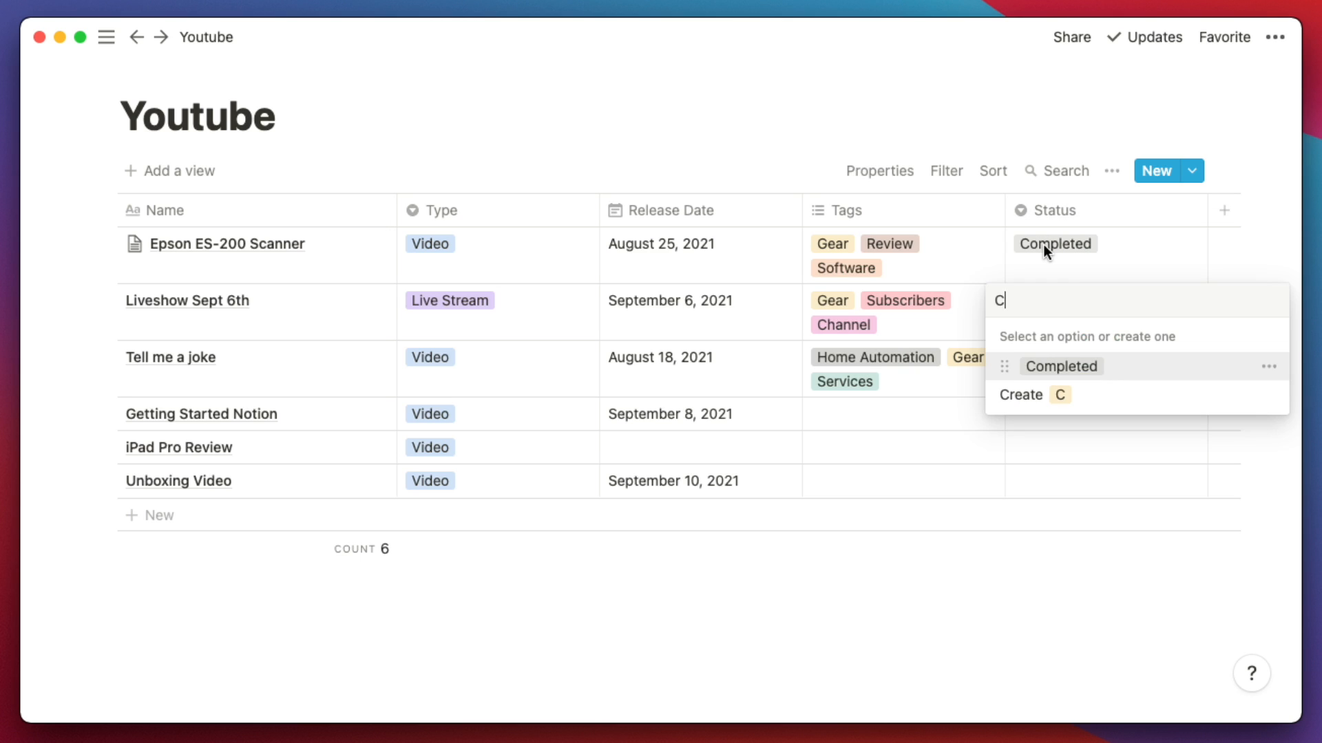
key("BackSpace")
key("BackSpace")
key("BackSpace")
type("mpleted")
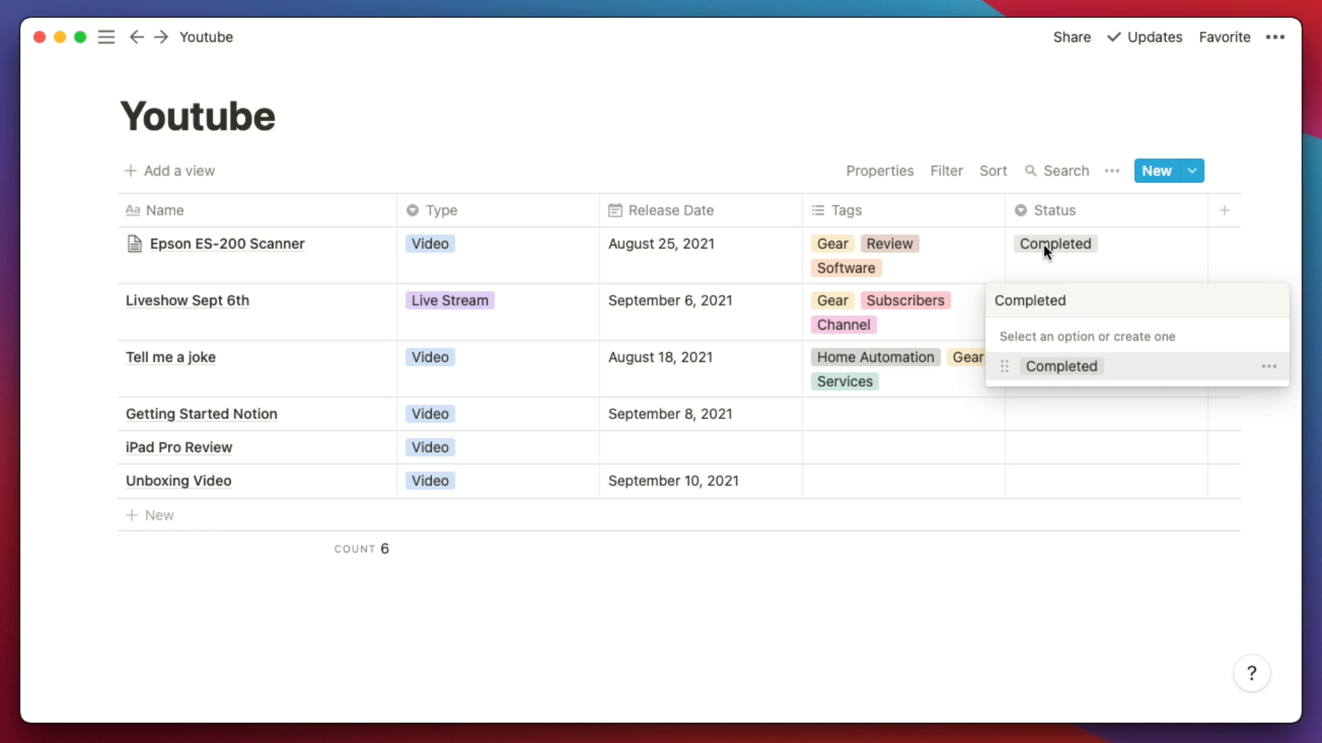
key("Return")
key("Down")
type("Copml")
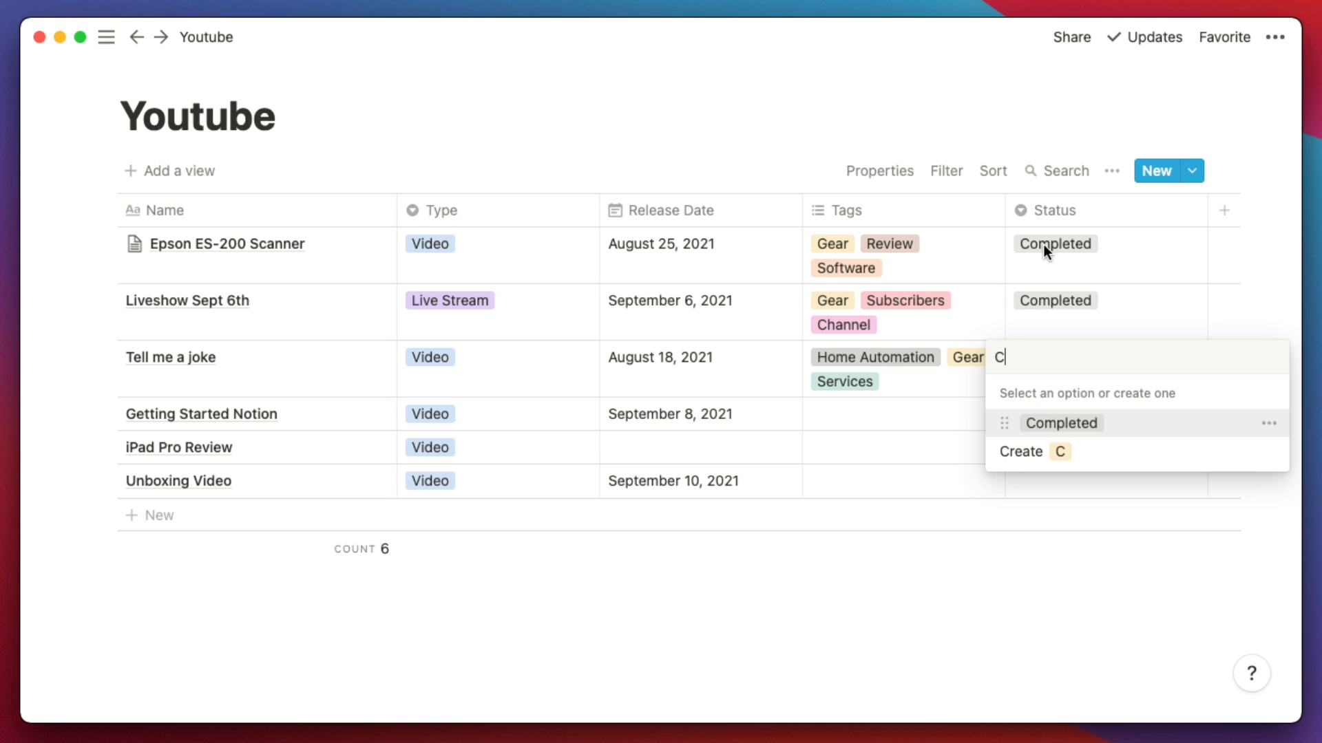
key("BackSpace")
key("BackSpace")
key("BackSpace")
type("mpleted")
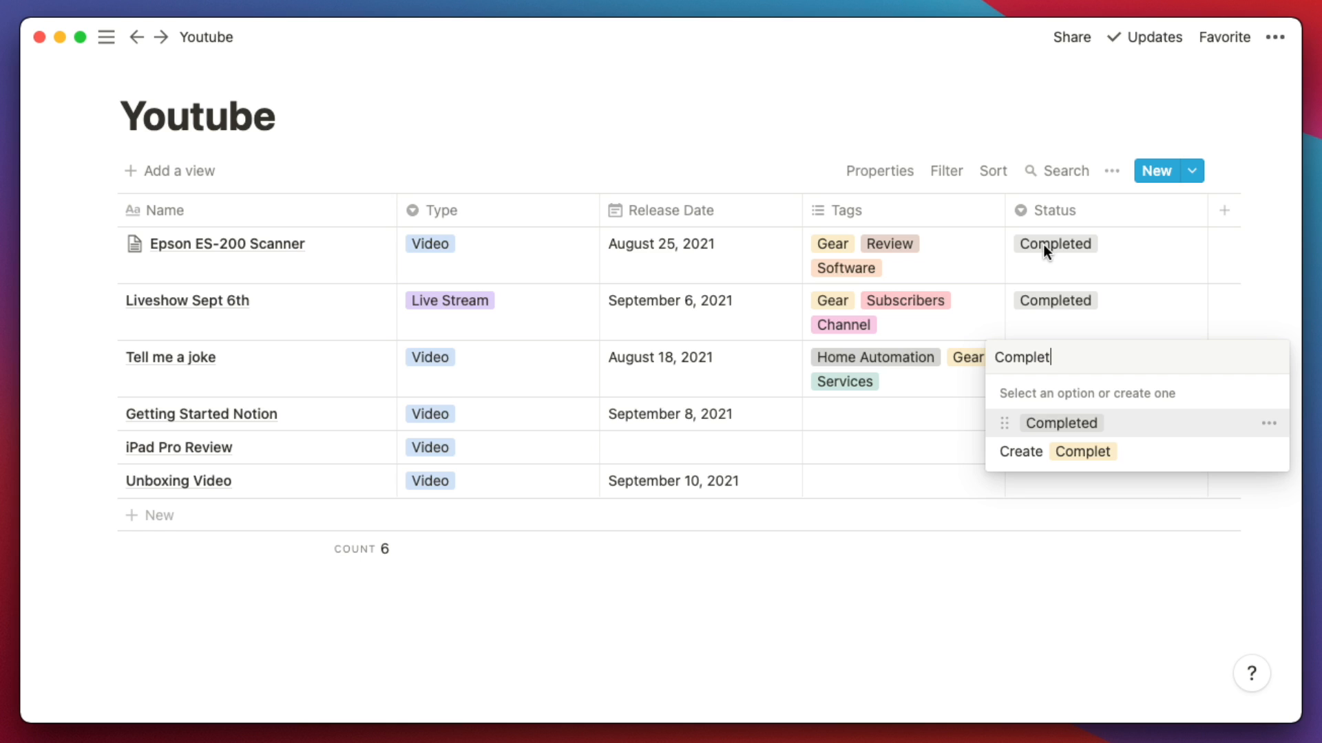
key("Return")
key("Down")
key("Left")
key("Left")
key("Left")
key("Left")
key("Left")
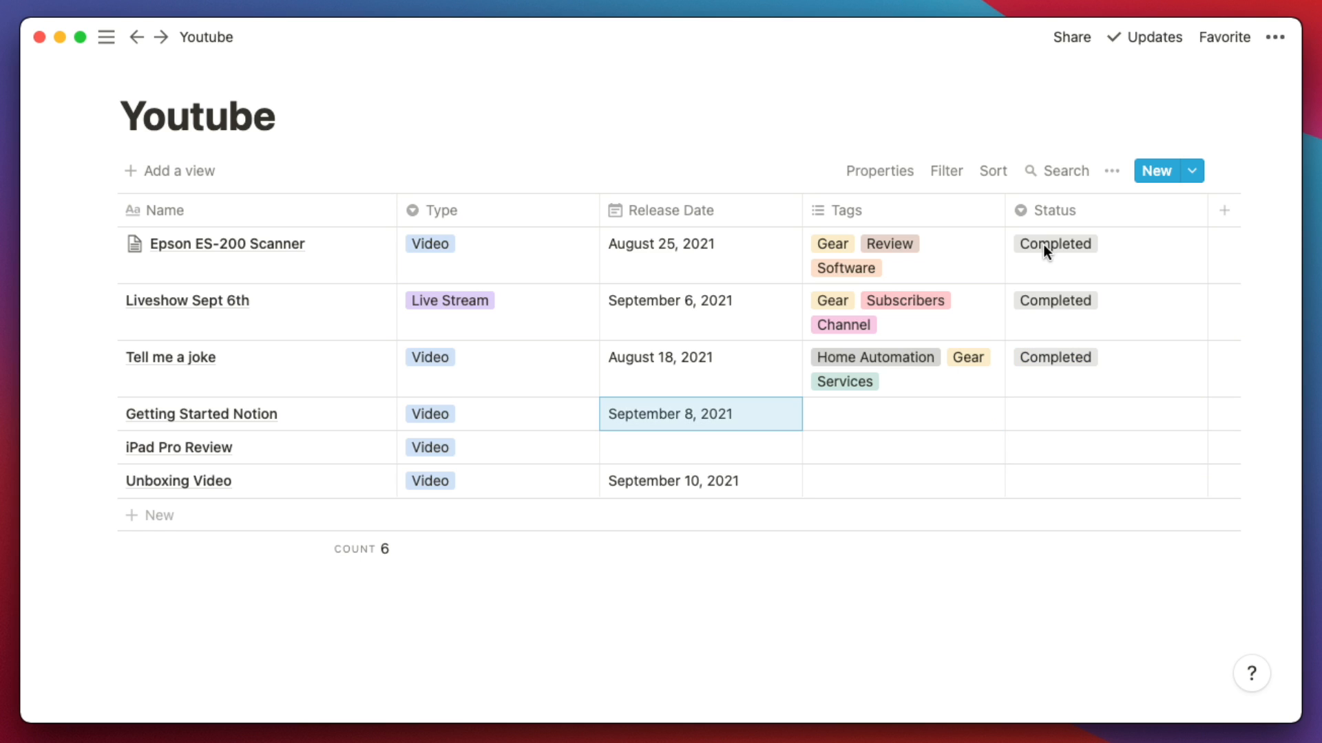
key("Right")
key("Right")
key("Right")
key("Right")
key("Right")
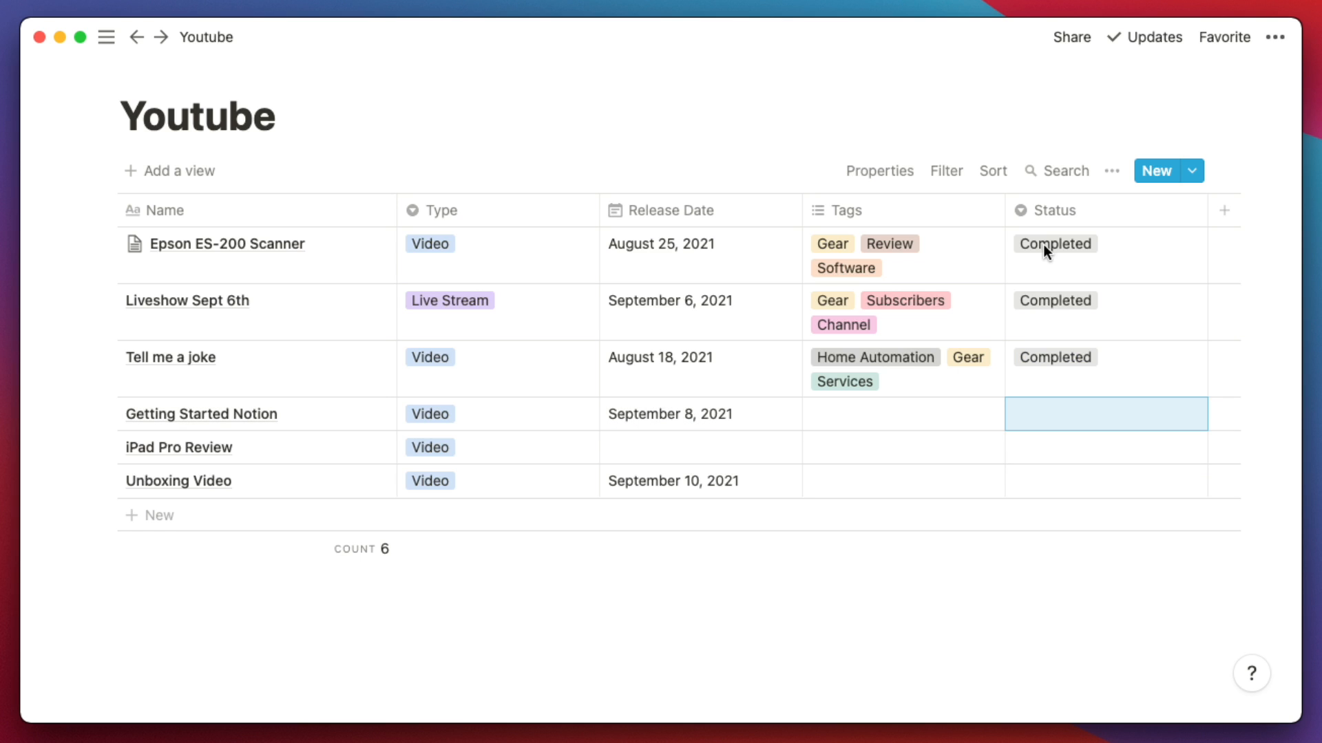
Set the Getting Started Notion entry's Status to the new option "In-Progress"
key("Return")
type("In-Progress")
key("Return")
key("Down")
key("Left")
key("Right")
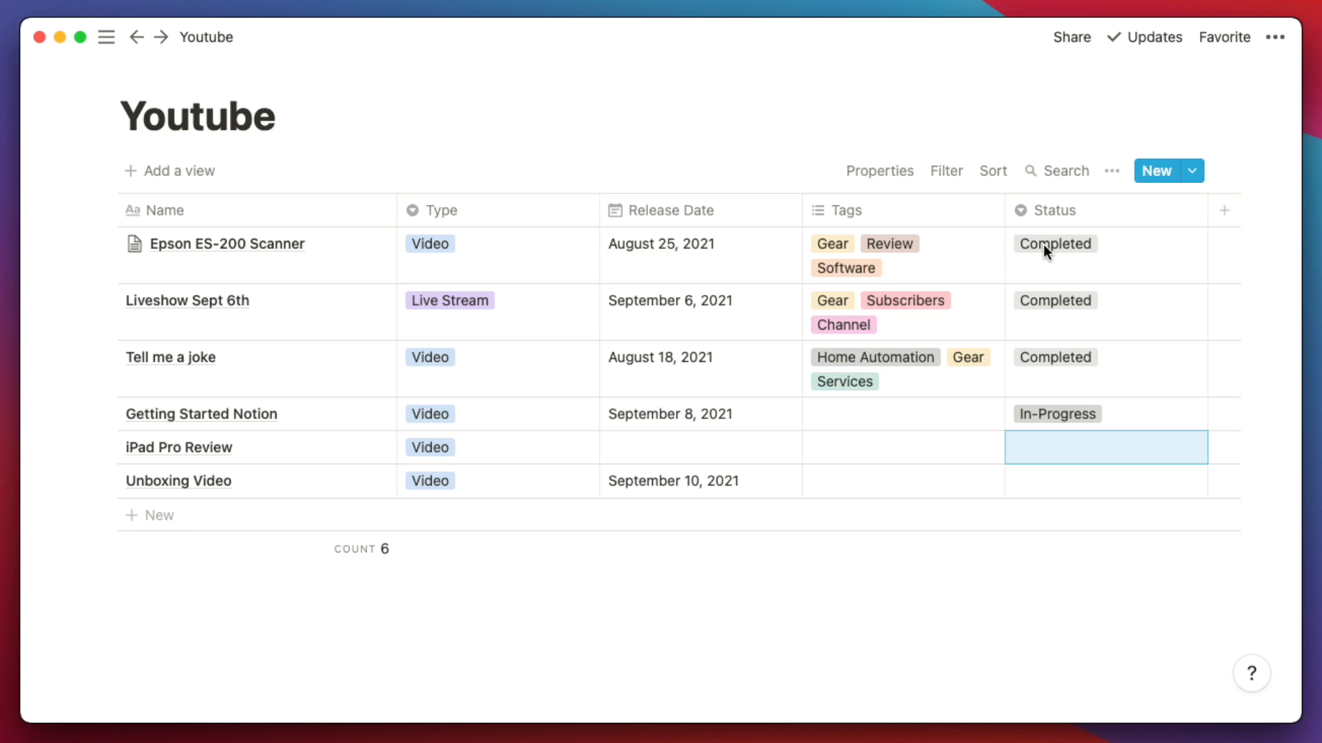
Set the iPad Pro Review entry's Status to the new option "Brain Storming"
key("Return")
type("Braining")
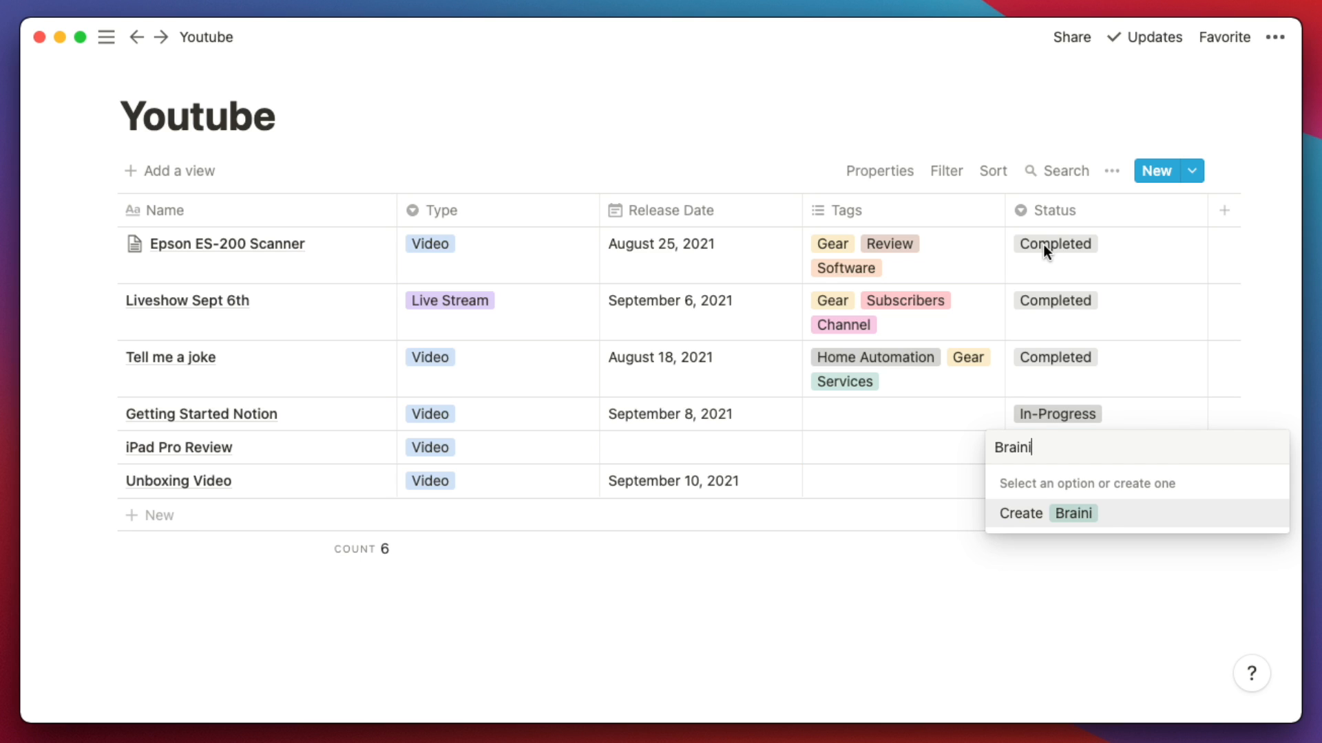
key("BackSpace")
key("BackSpace")
key("BackSpace")
type("Sot")
key("BackSpace")
key("BackSpace")
type("torming")
key("Return")
Set the Unboxing Video entry's Status to the new option "Filming"
key("Left")
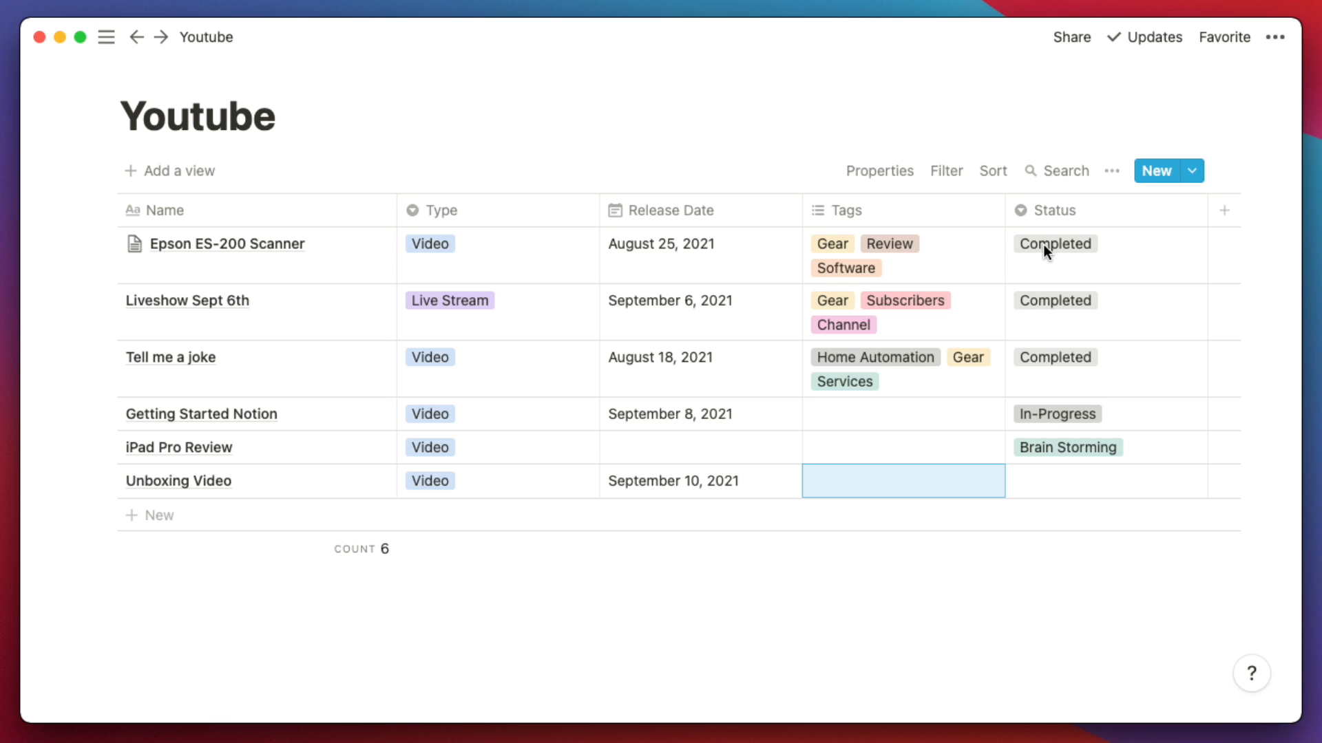
key("Right")
key("Return")
type("Filming")
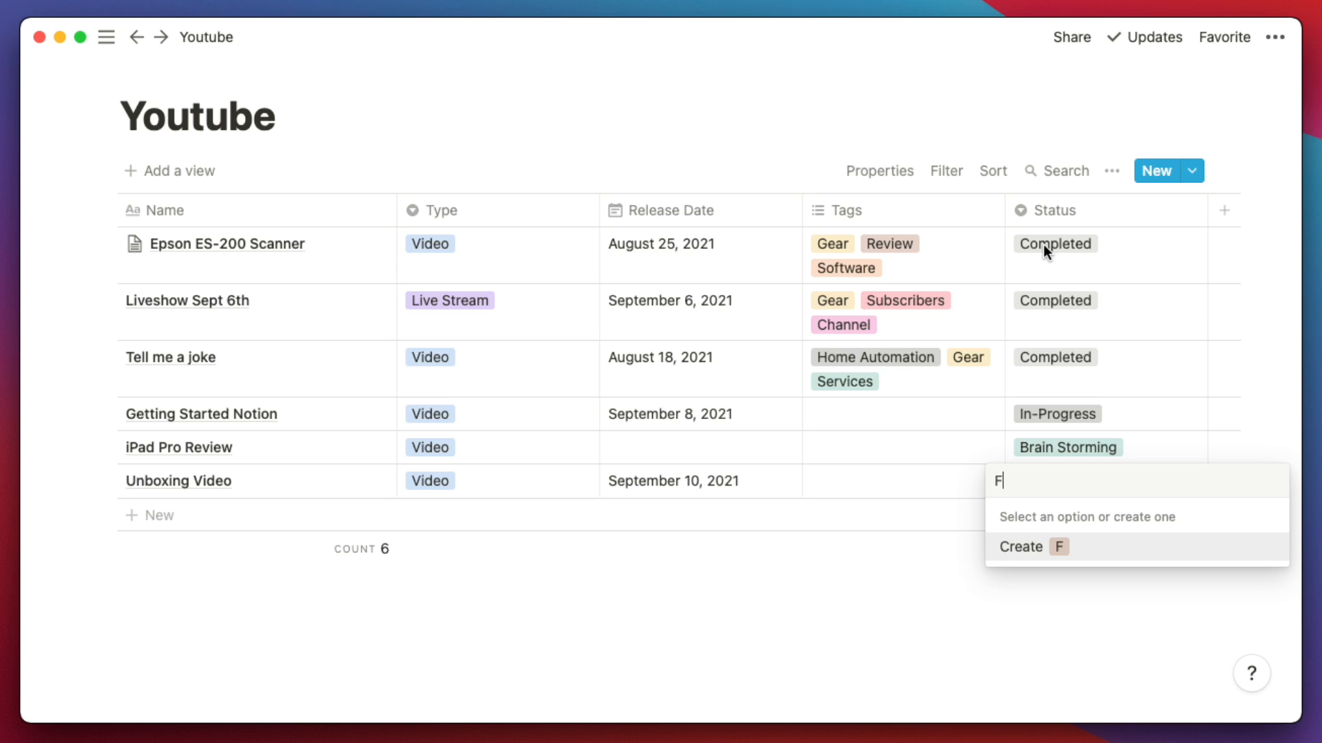
key("Return")
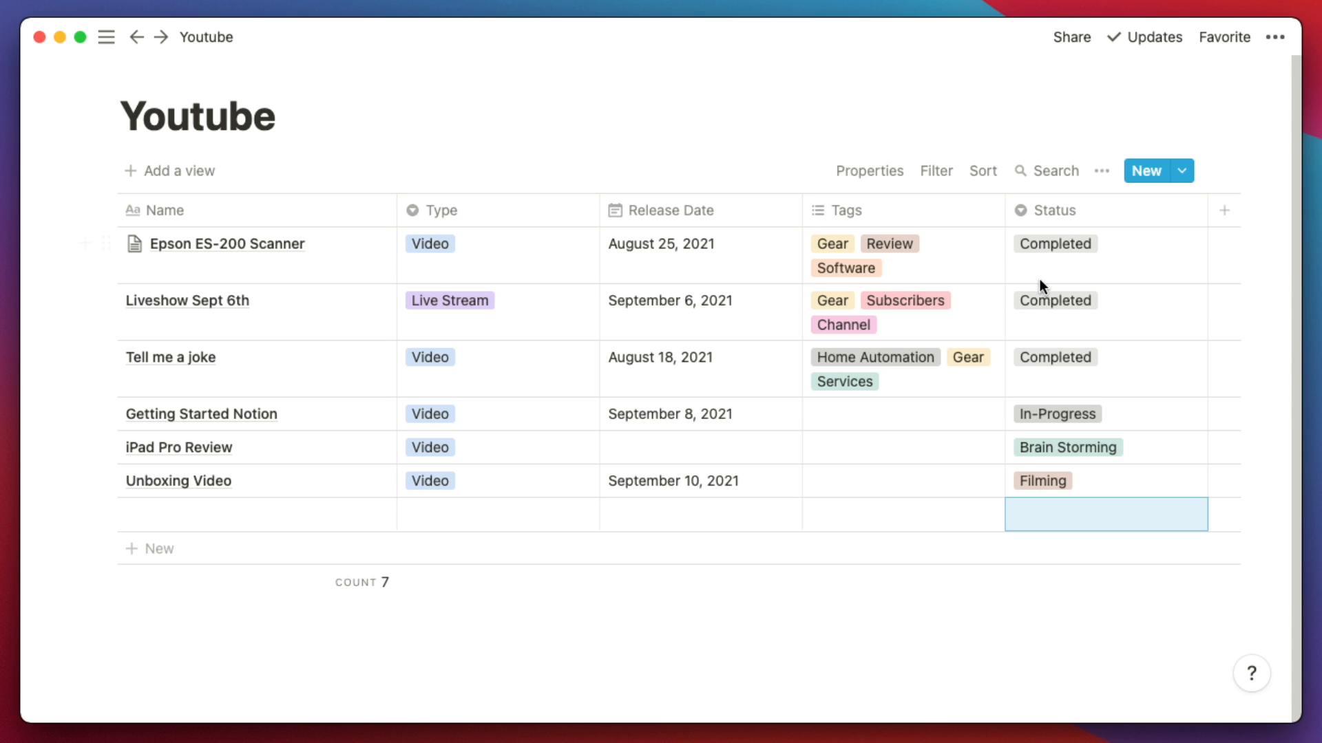
left_click(865, 661)
mouse_move(989, 595)
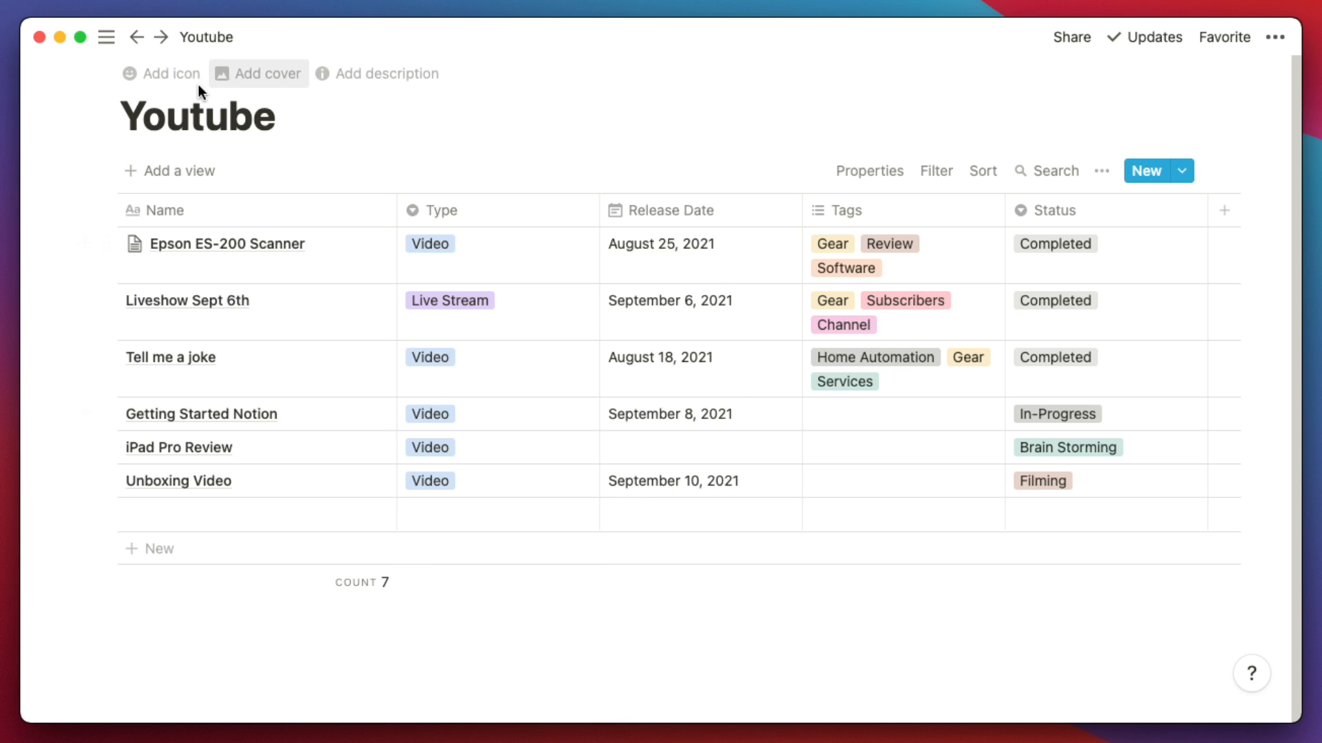
Create a new page titled "Youtube Video Dashboard" and start its empty body
left_click(106, 40)
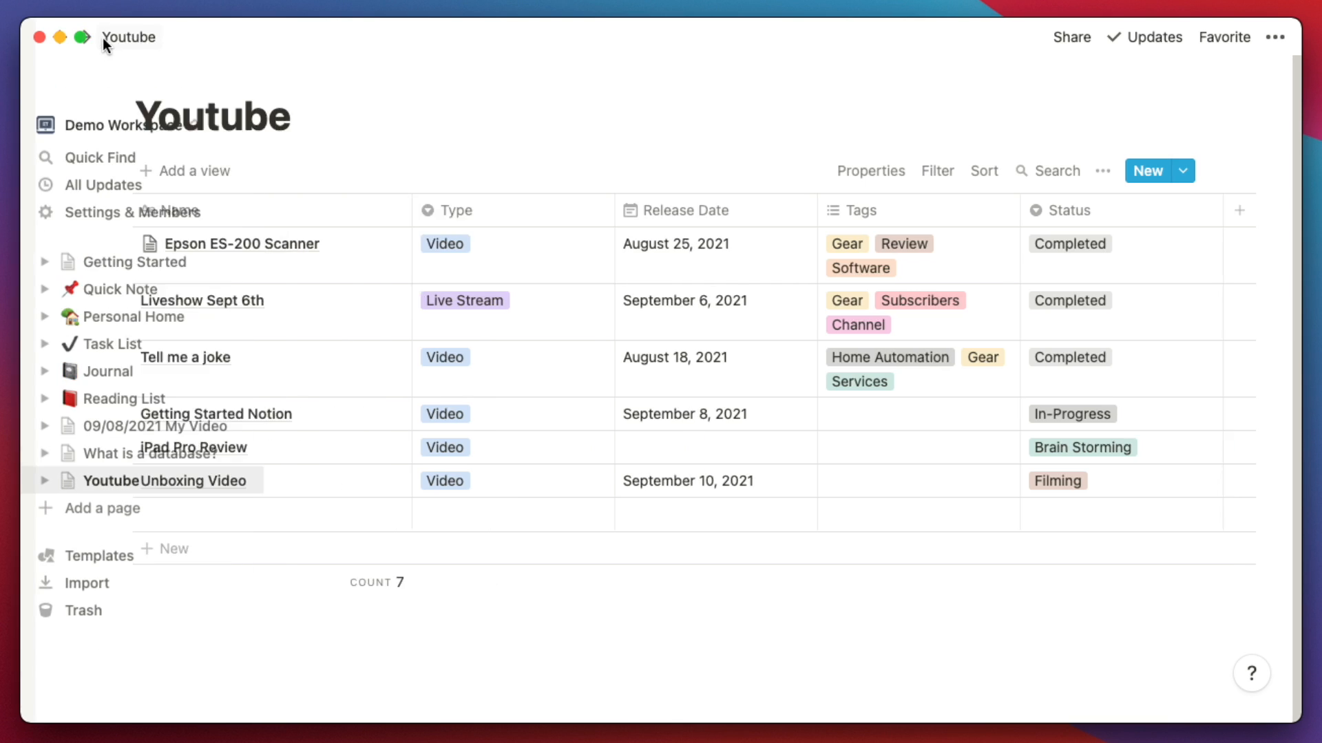
left_click(102, 458)
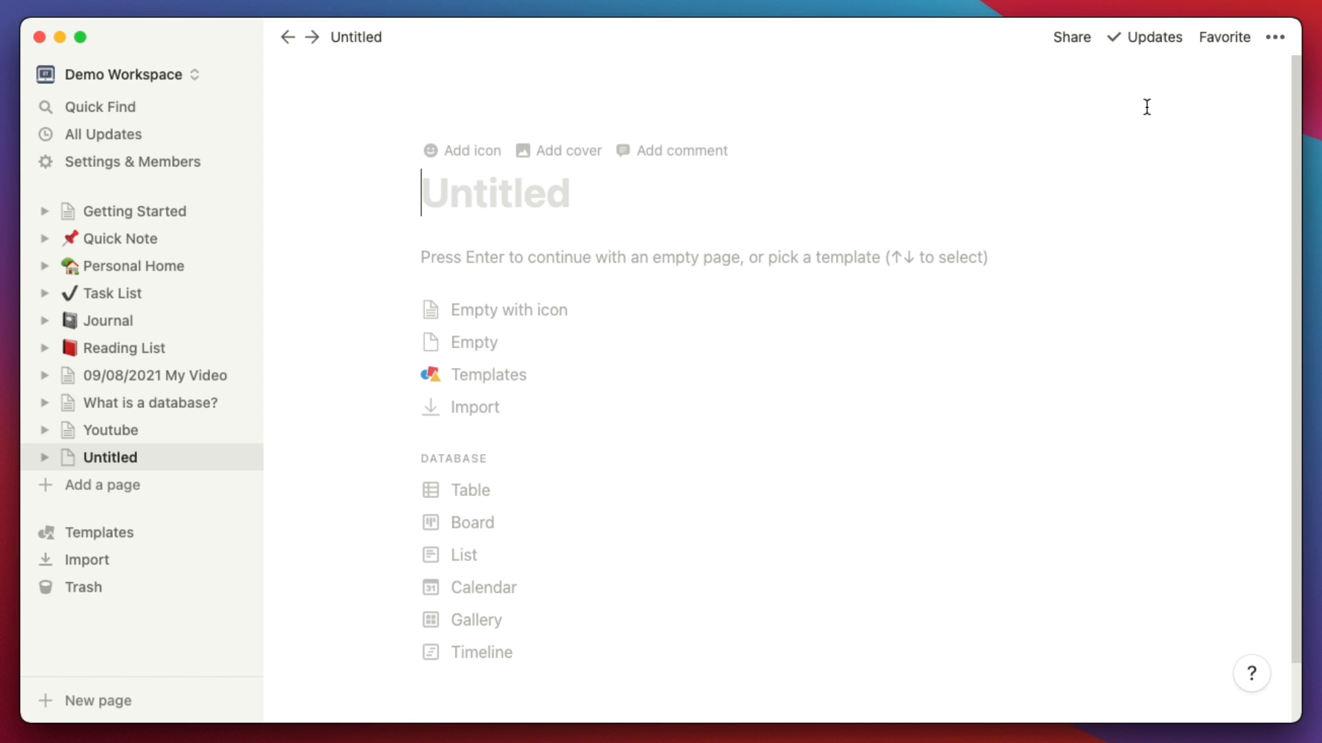
type("Youtube Vid")
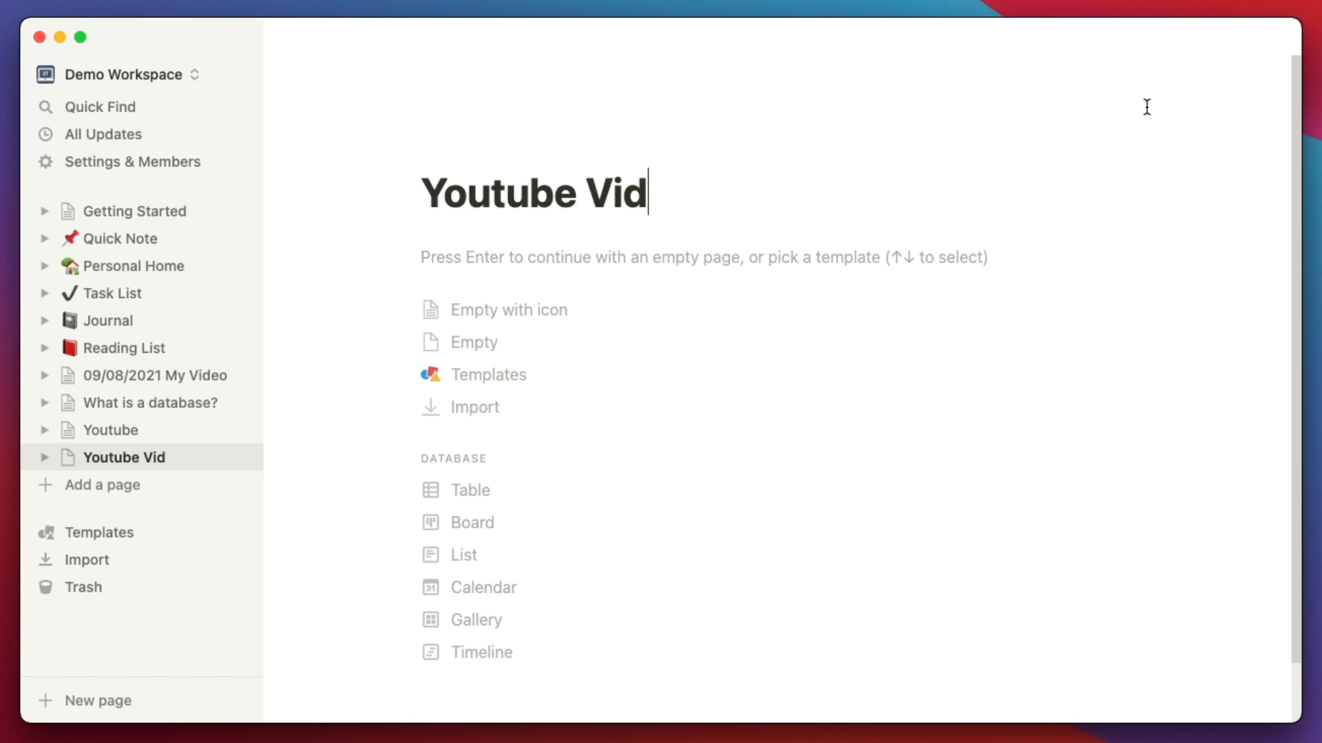
type("eo Dashboard")
key("Return")
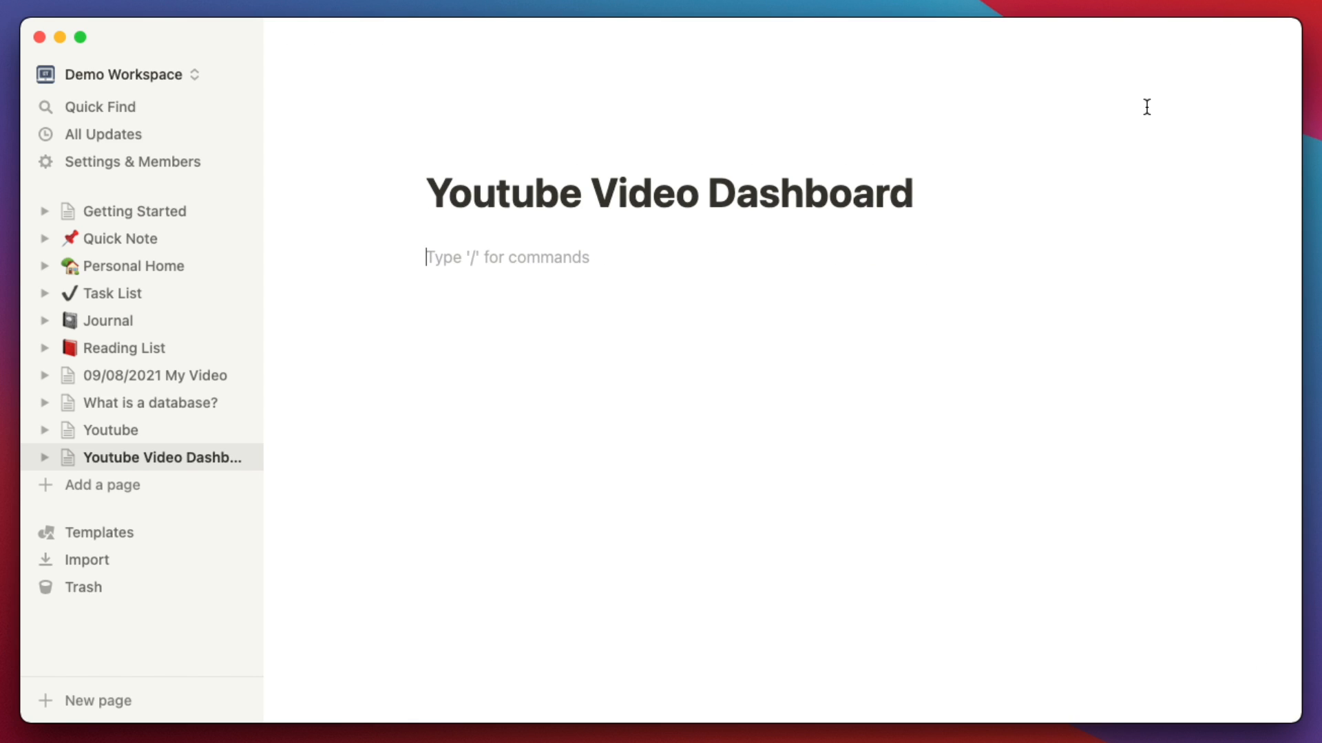
Switch the Youtube Video Dashboard page to full width and place the text cursor in its body
left_click(1275, 38)
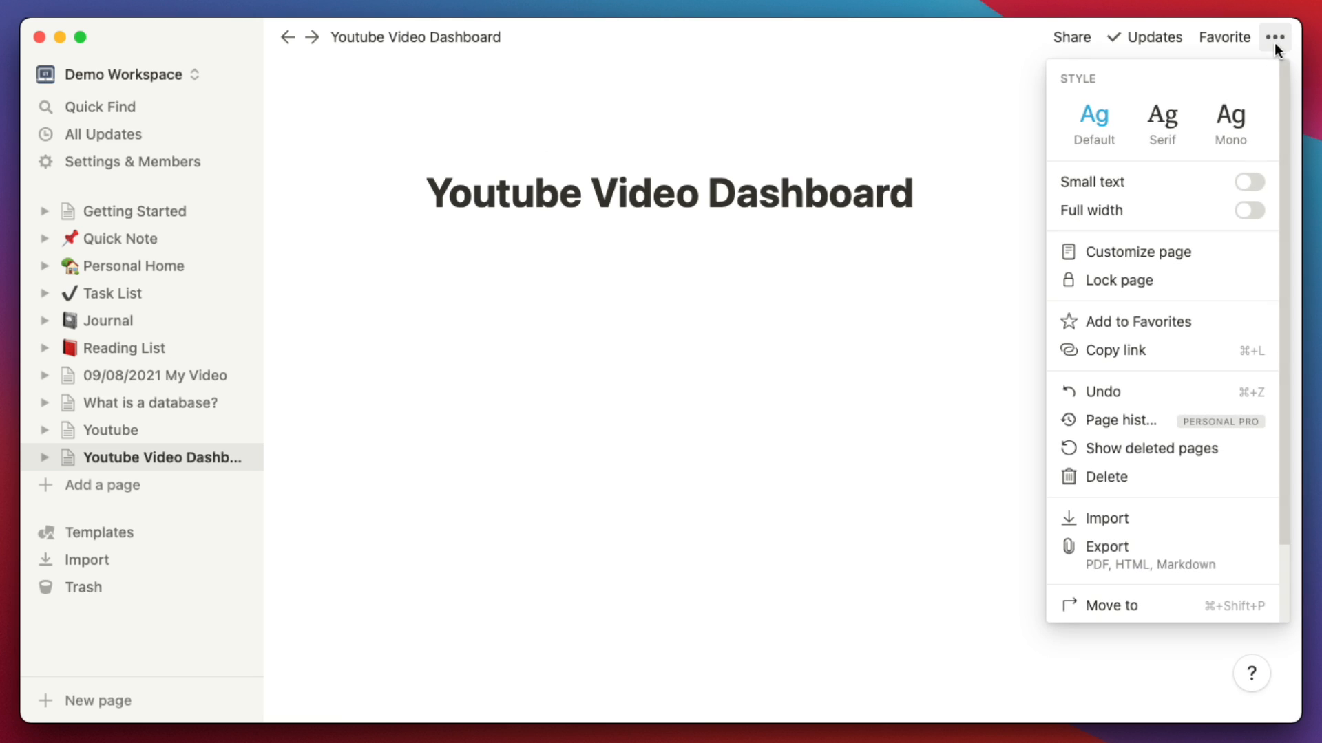
left_click(1249, 210)
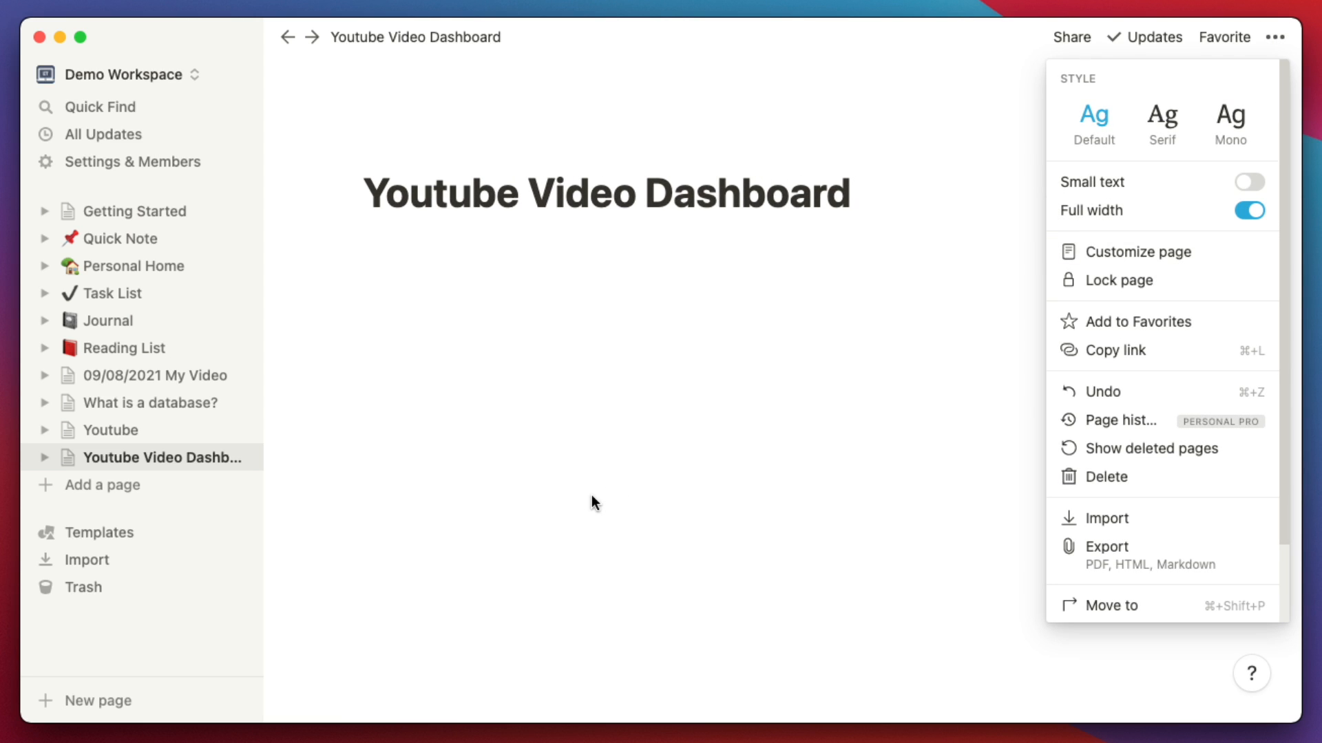
left_click(500, 313)
left_click(512, 295)
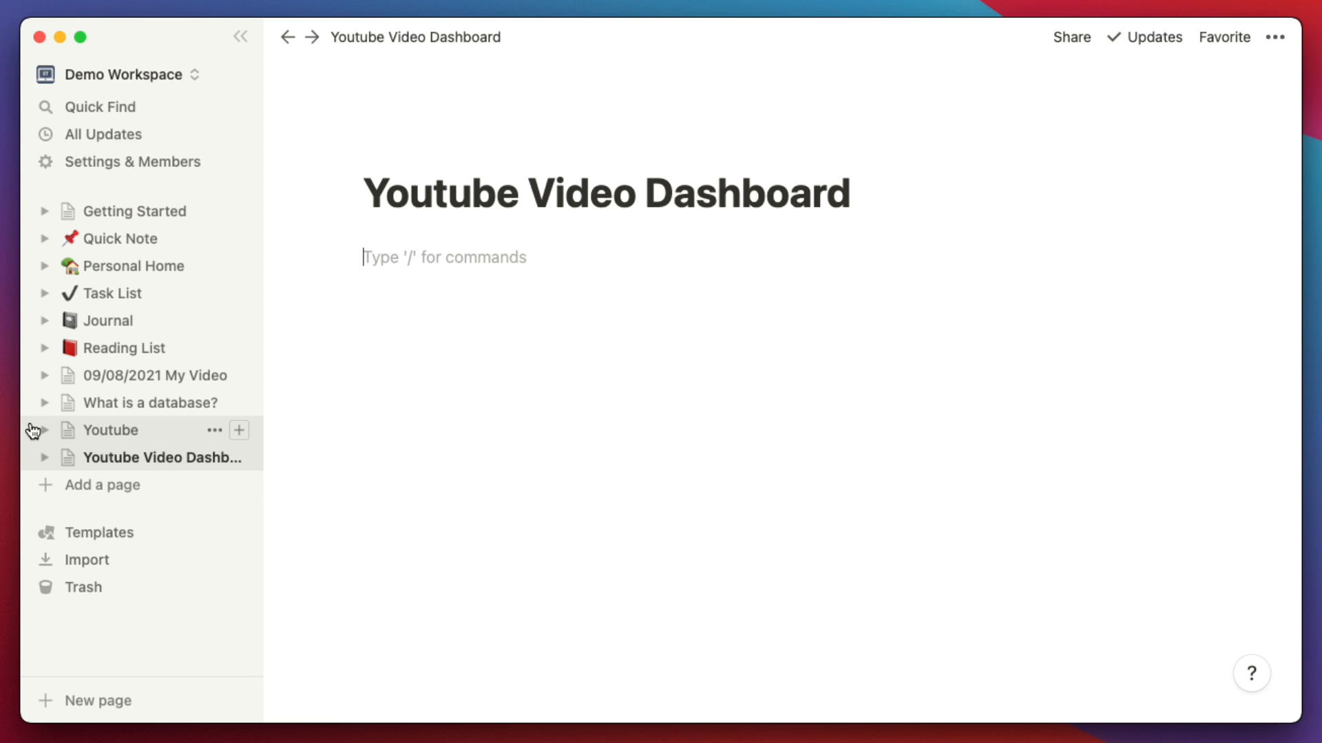
Open the Youtube database page and look over its columns from Name to Status
left_click(95, 434)
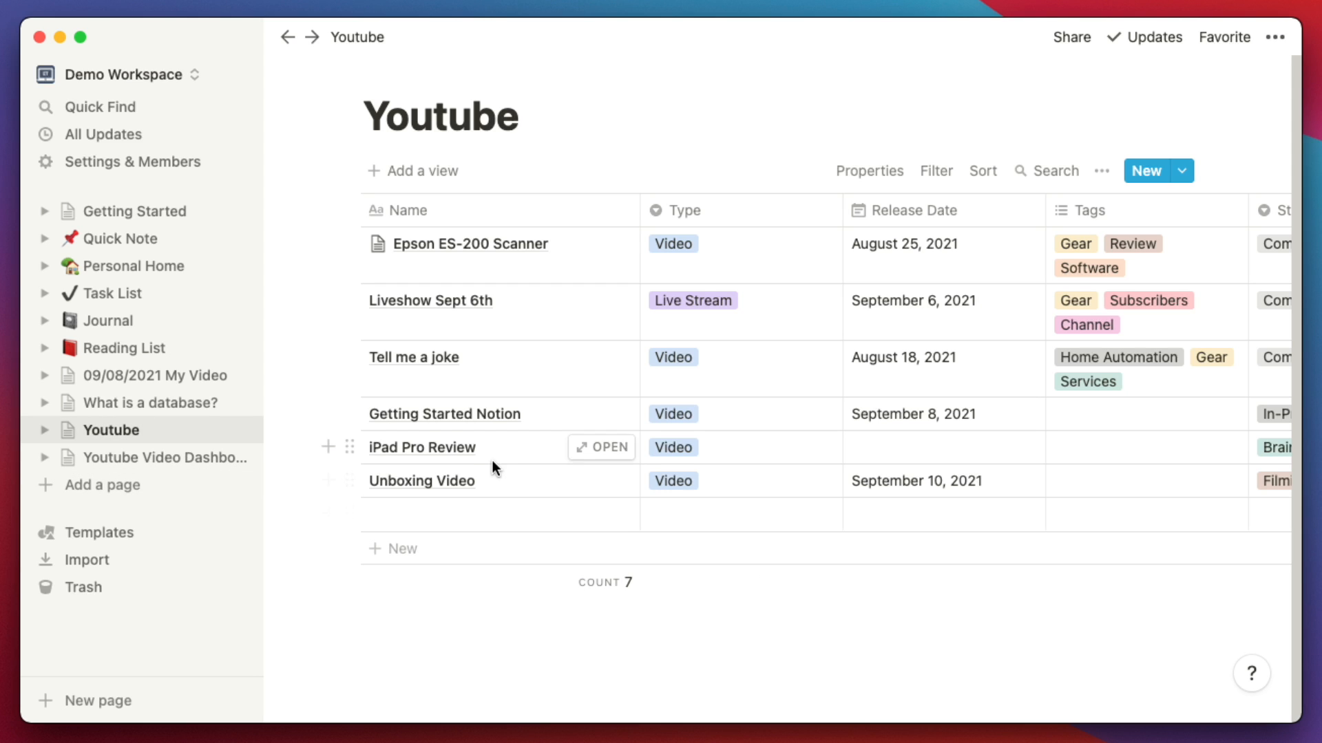
scroll(663, 379, "right", 5)
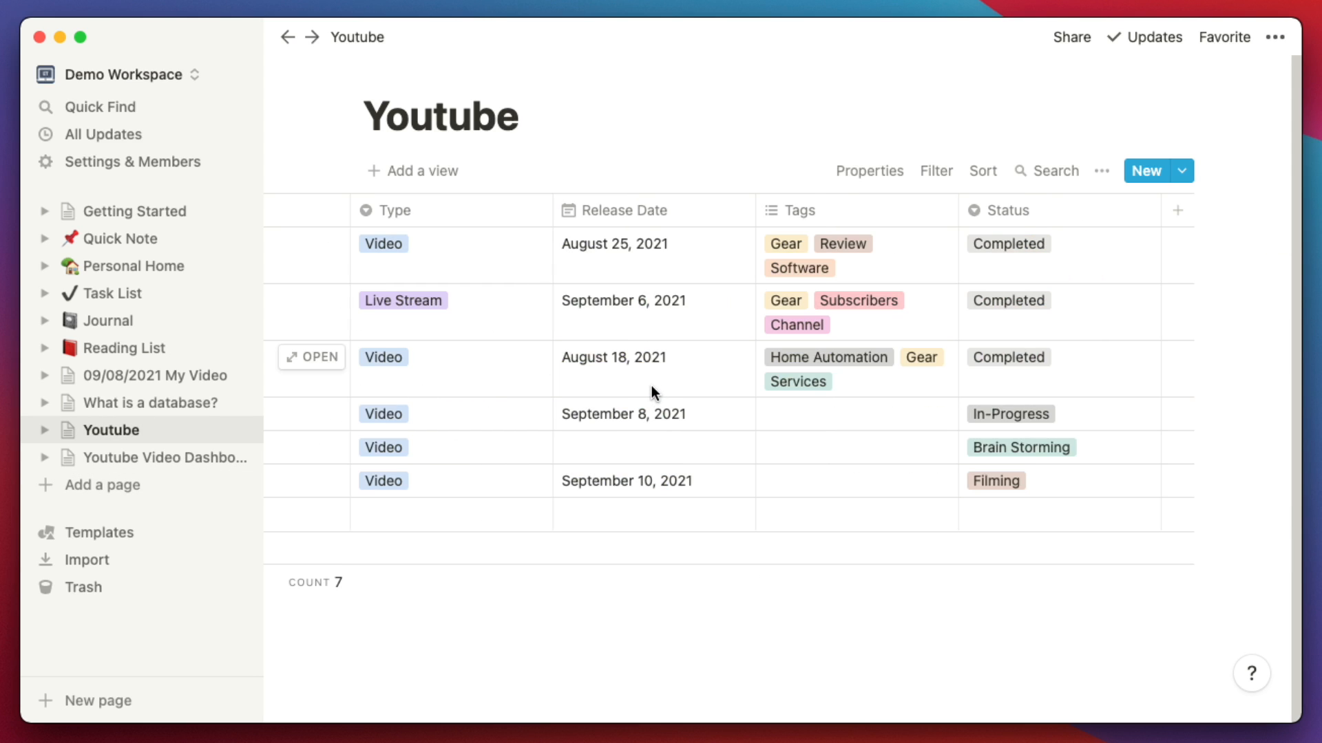
scroll(650, 384, "left", 5)
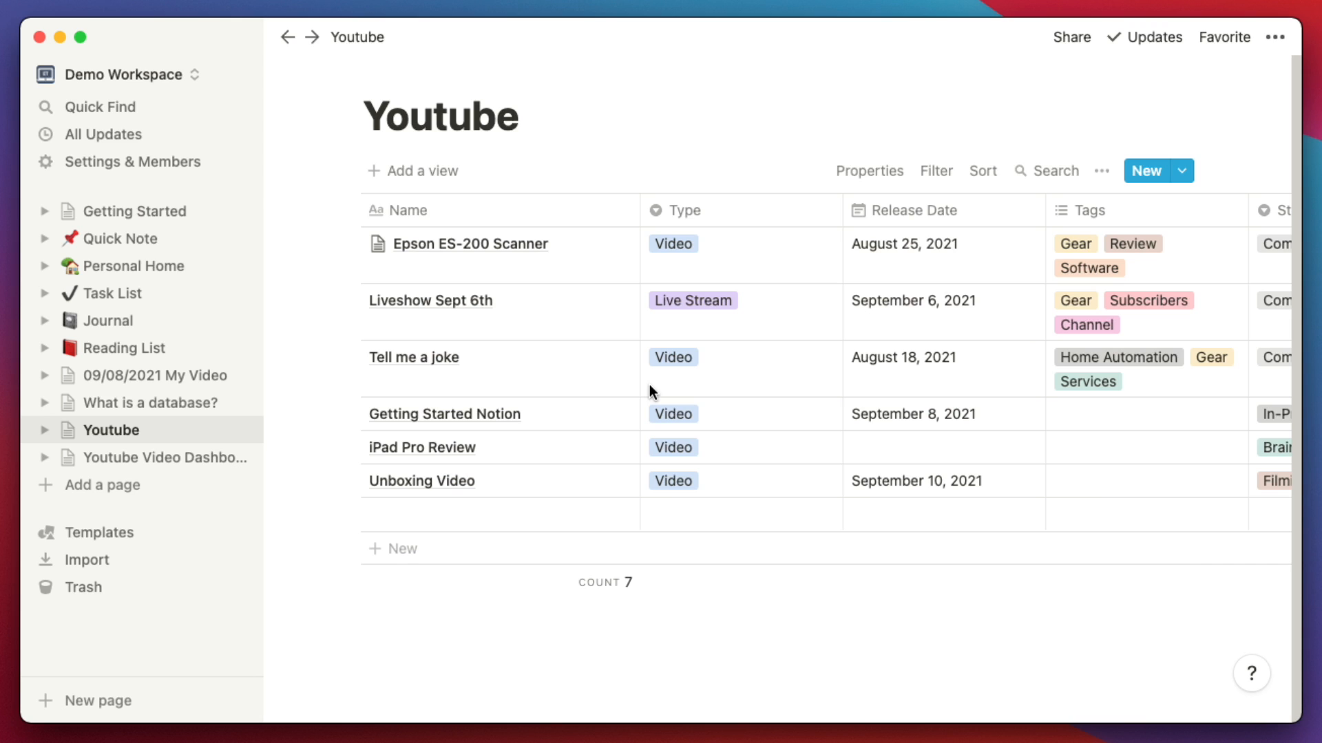
Open the Youtube Video Dashboard page and insert a linked database of Youtube in its empty body
left_click(130, 467)
left_click(460, 320)
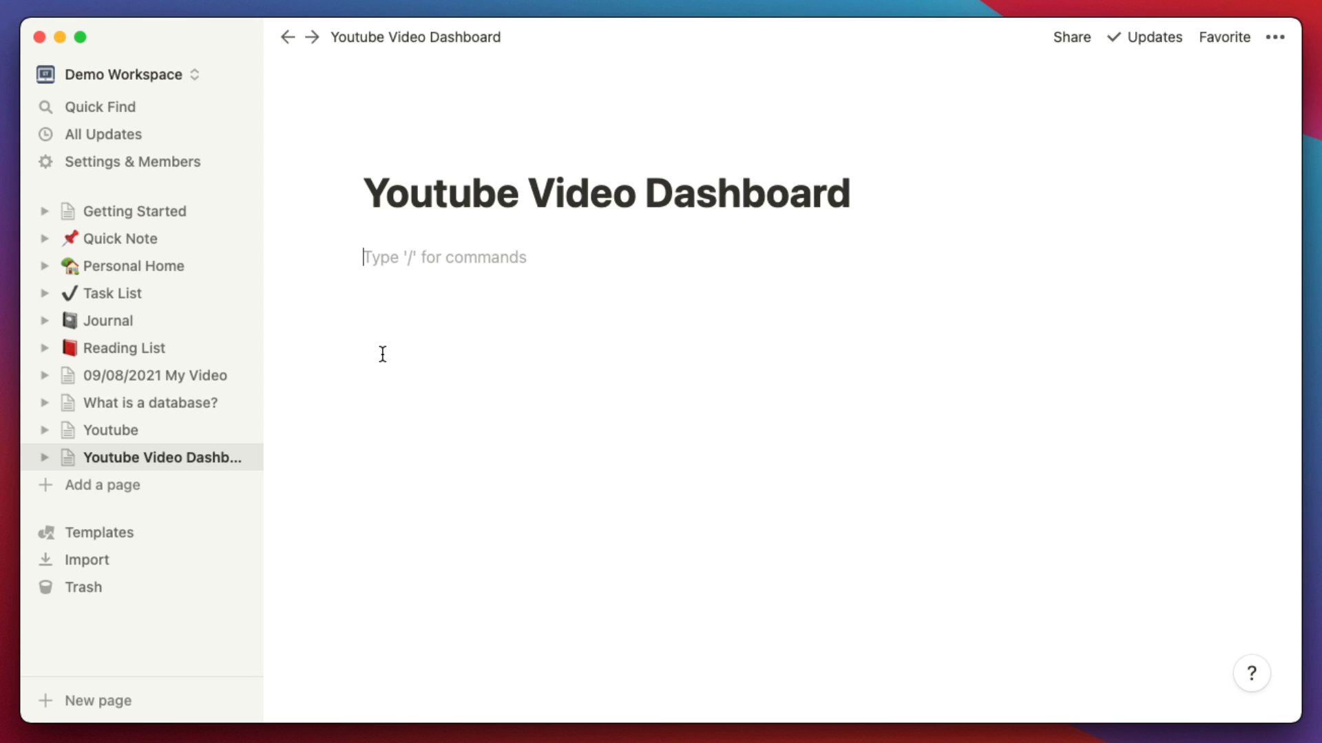
type("/lini")
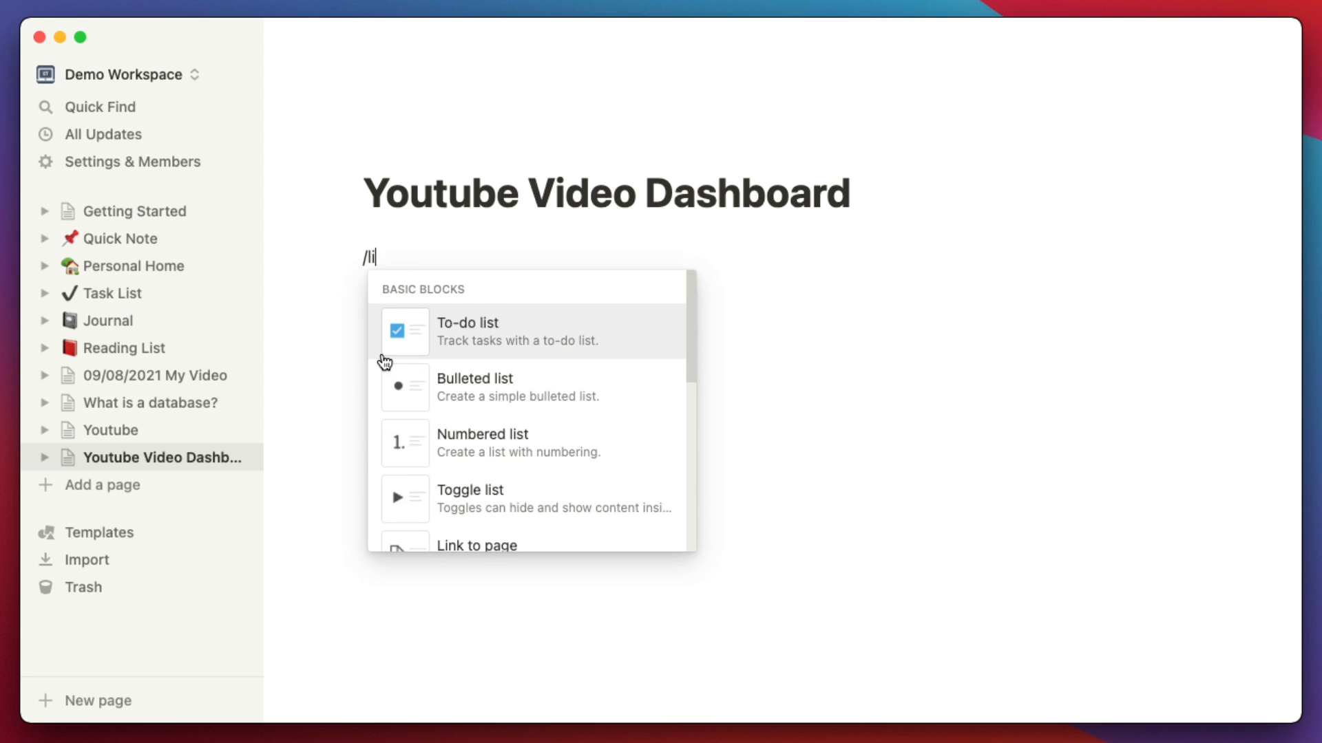
key("BackSpace")
key("BackSpace")
type("nk")
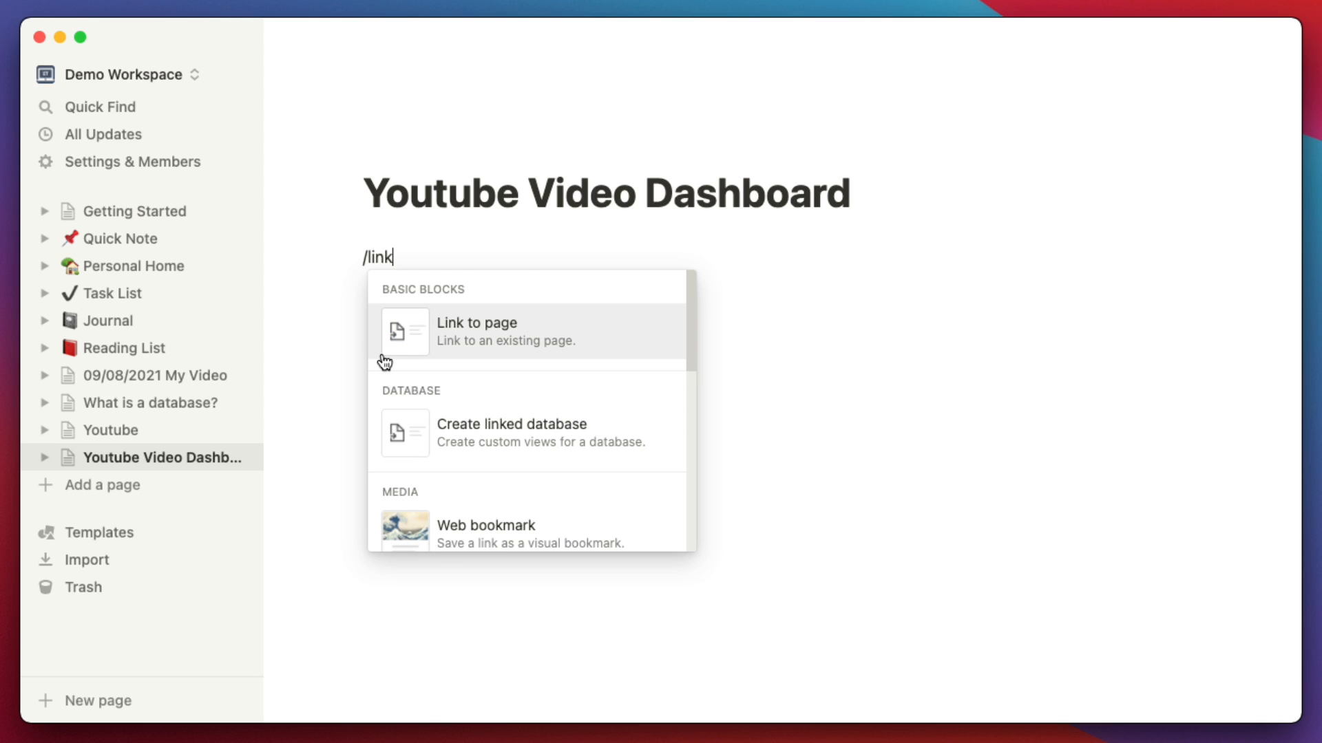
left_click(518, 443)
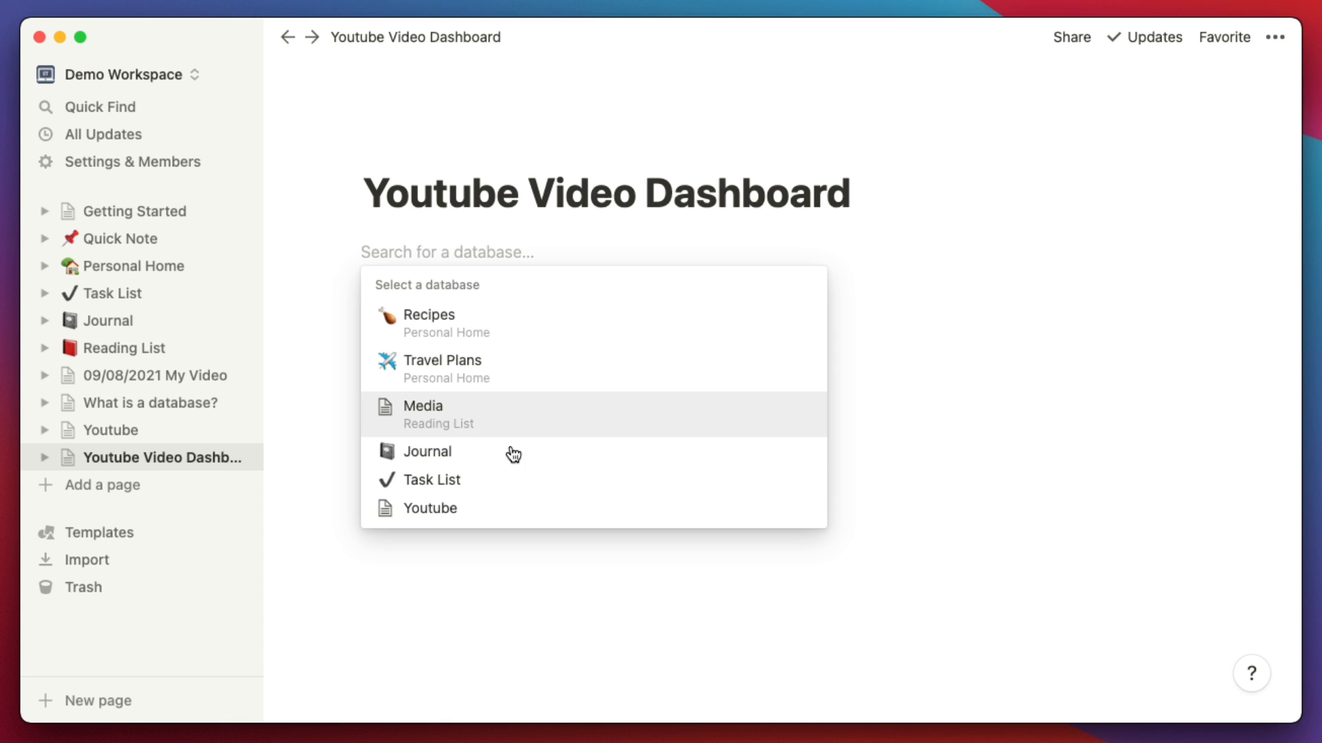
left_click(437, 515)
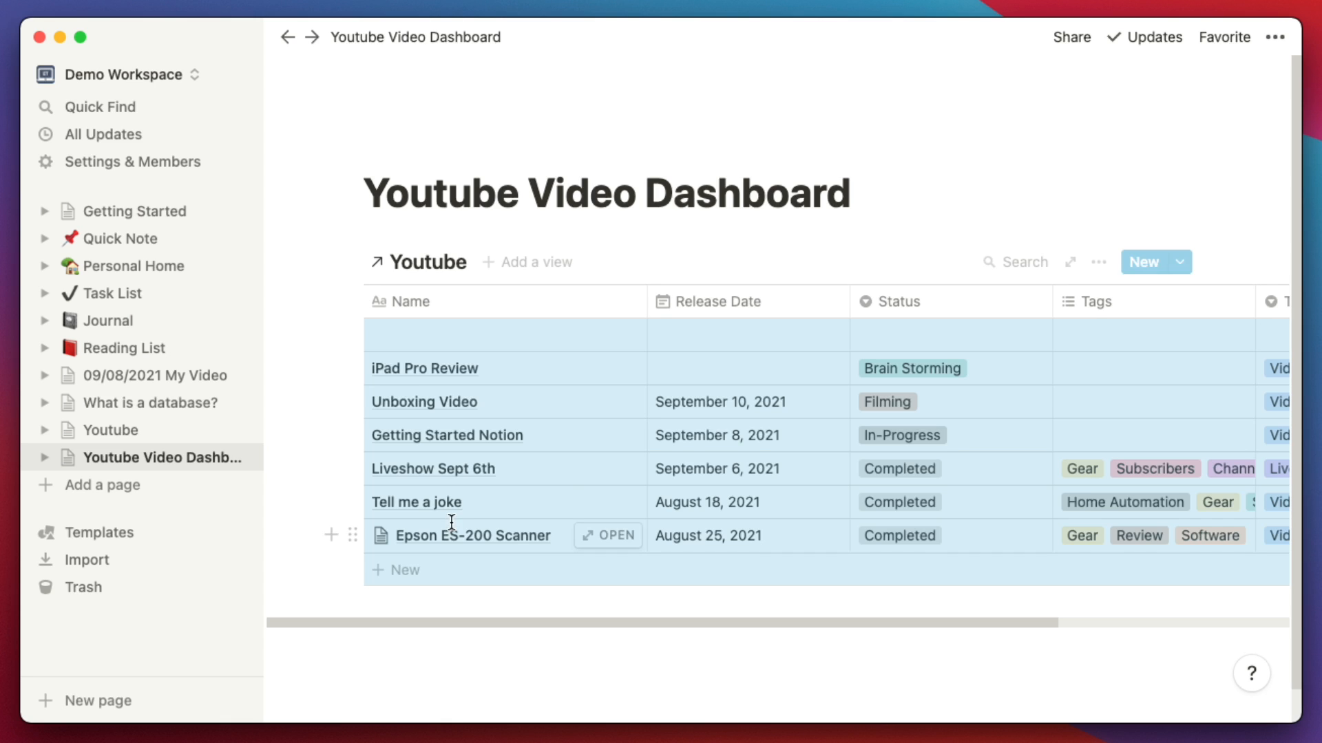
left_click(530, 627)
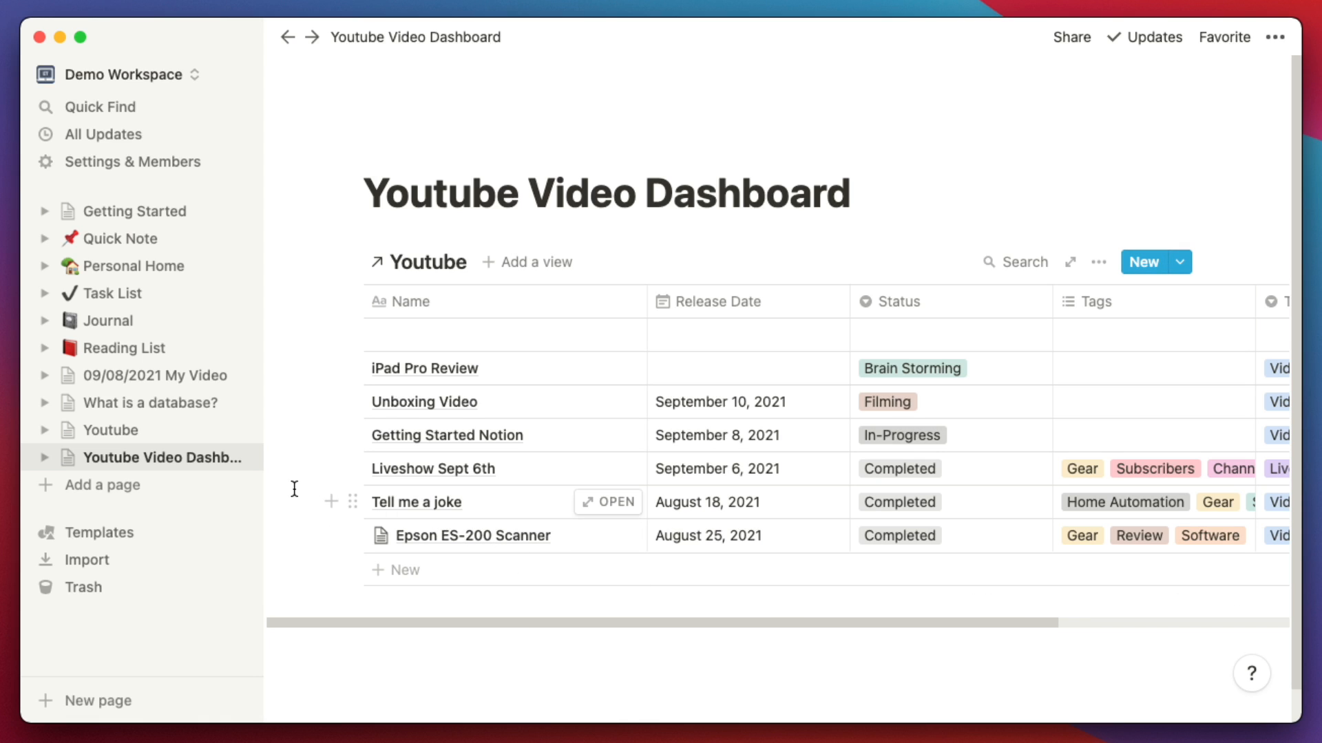
Hide the page sidebar and add a Calendar view named "Calendar" to the linked Youtube database
left_click(238, 38)
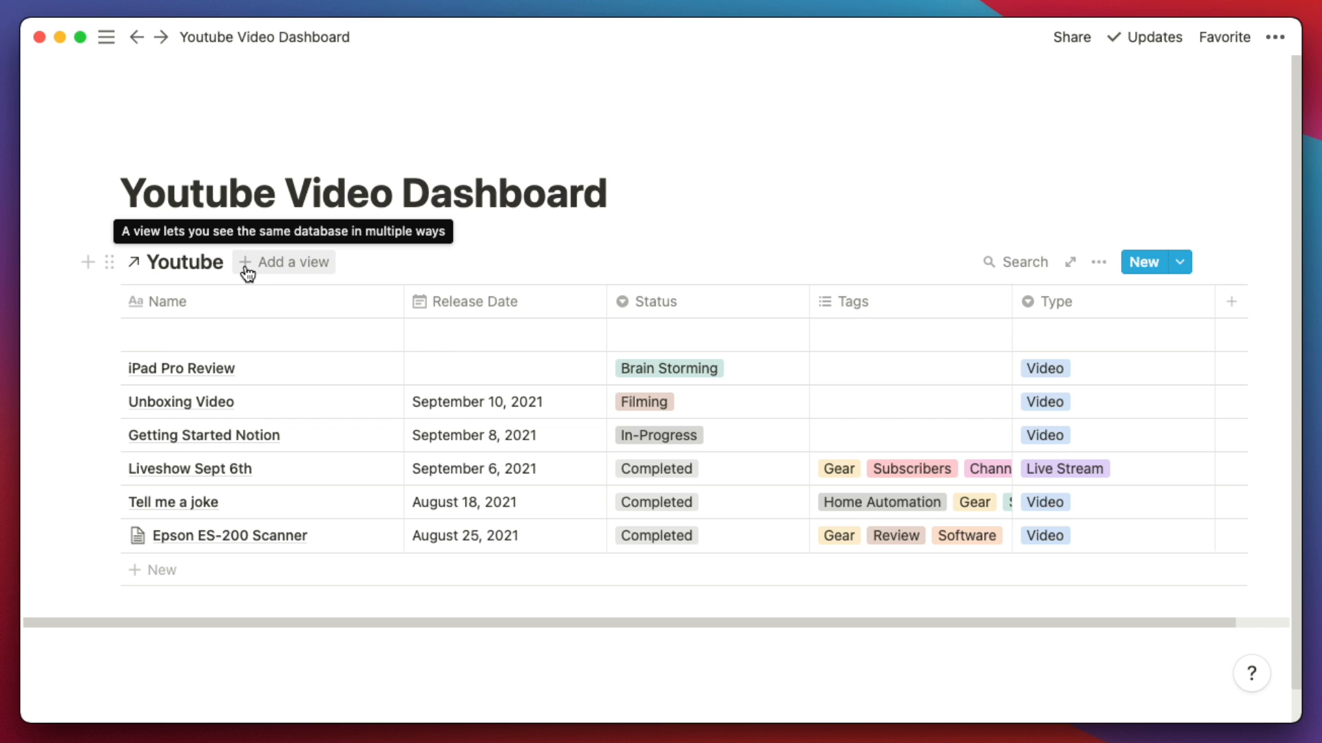
left_click(291, 266)
type("Ca")
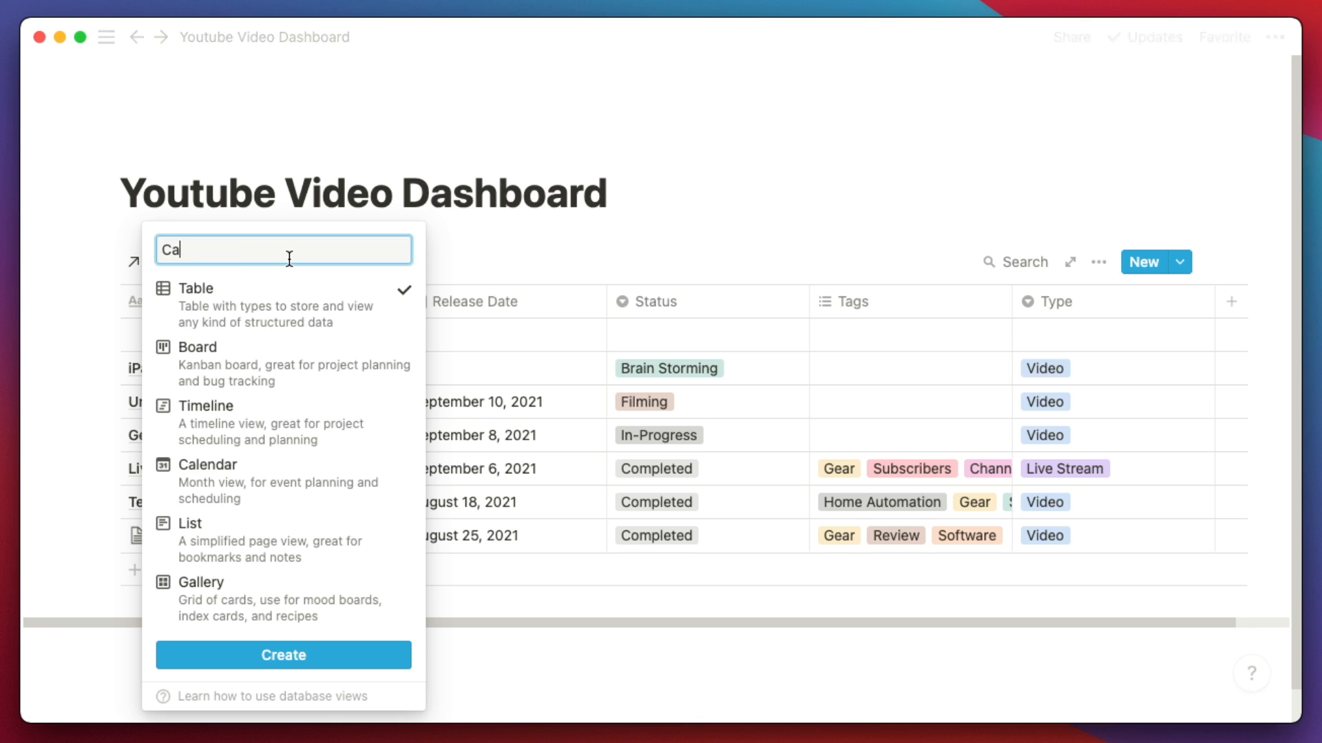
type("lendar")
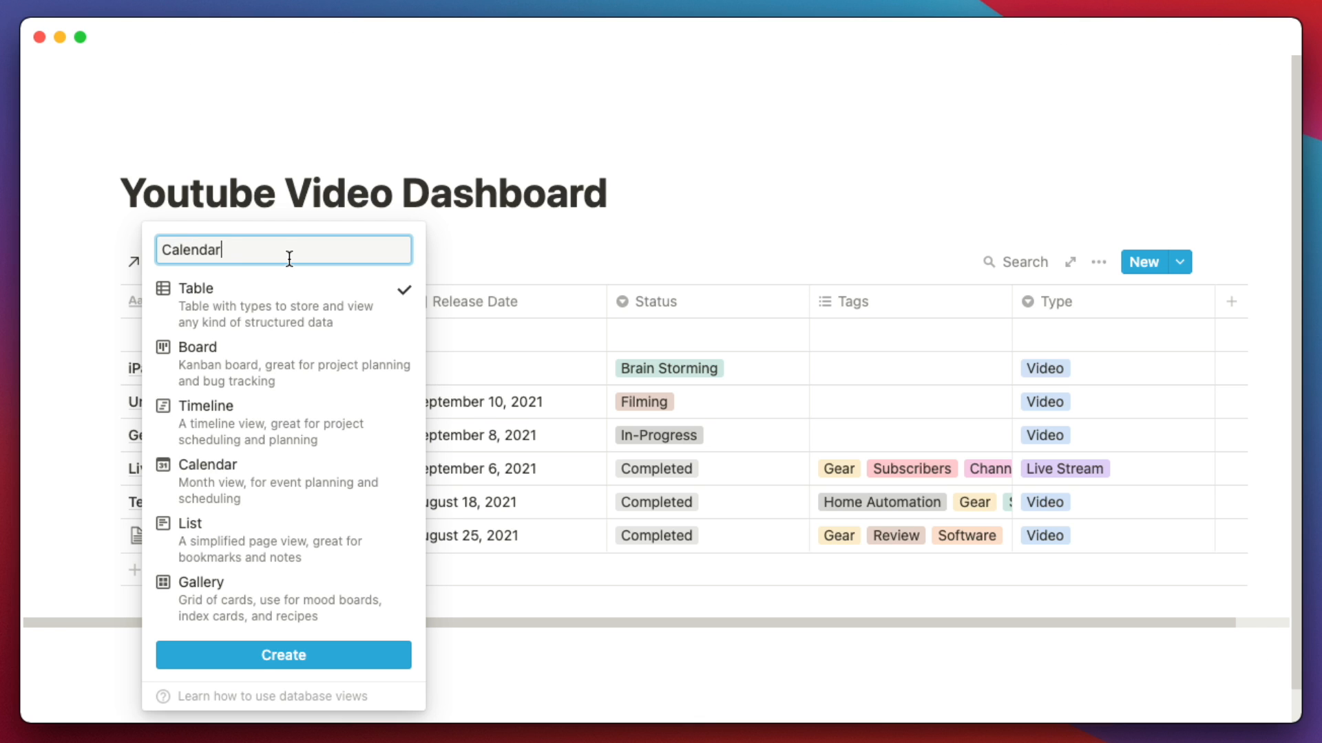
left_click(287, 465)
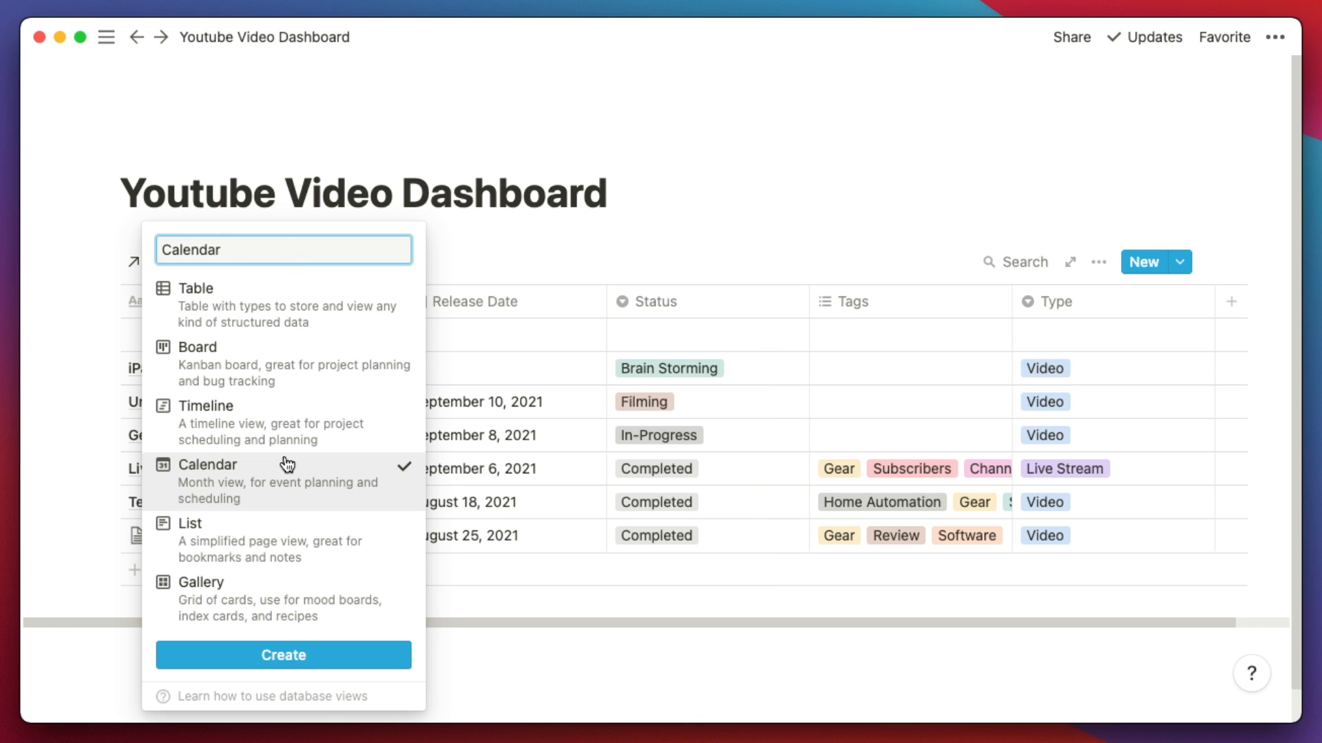
left_click(317, 659)
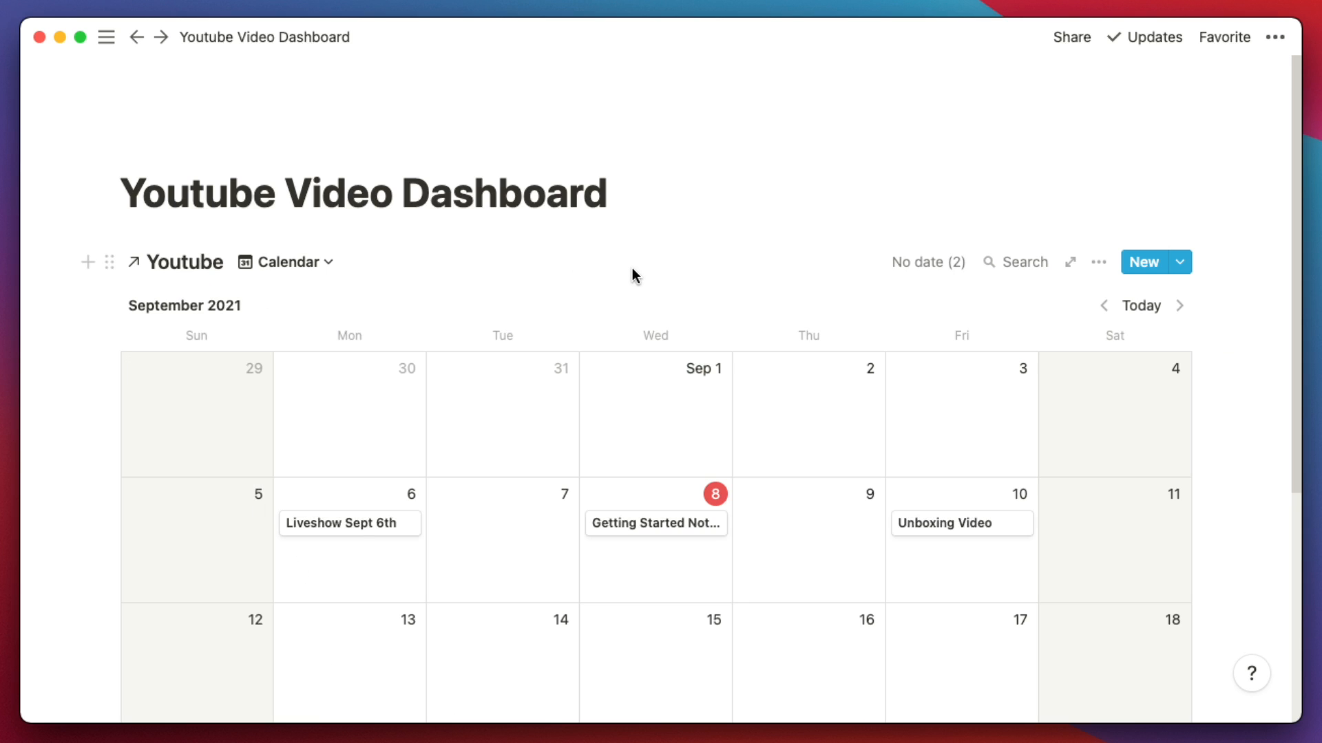
Insert a second linked database of Youtube below the calendar, leaving an empty line between them
scroll(632, 289, "down", 6)
scroll(632, 299, "up", 3)
scroll(630, 308, "up", 3)
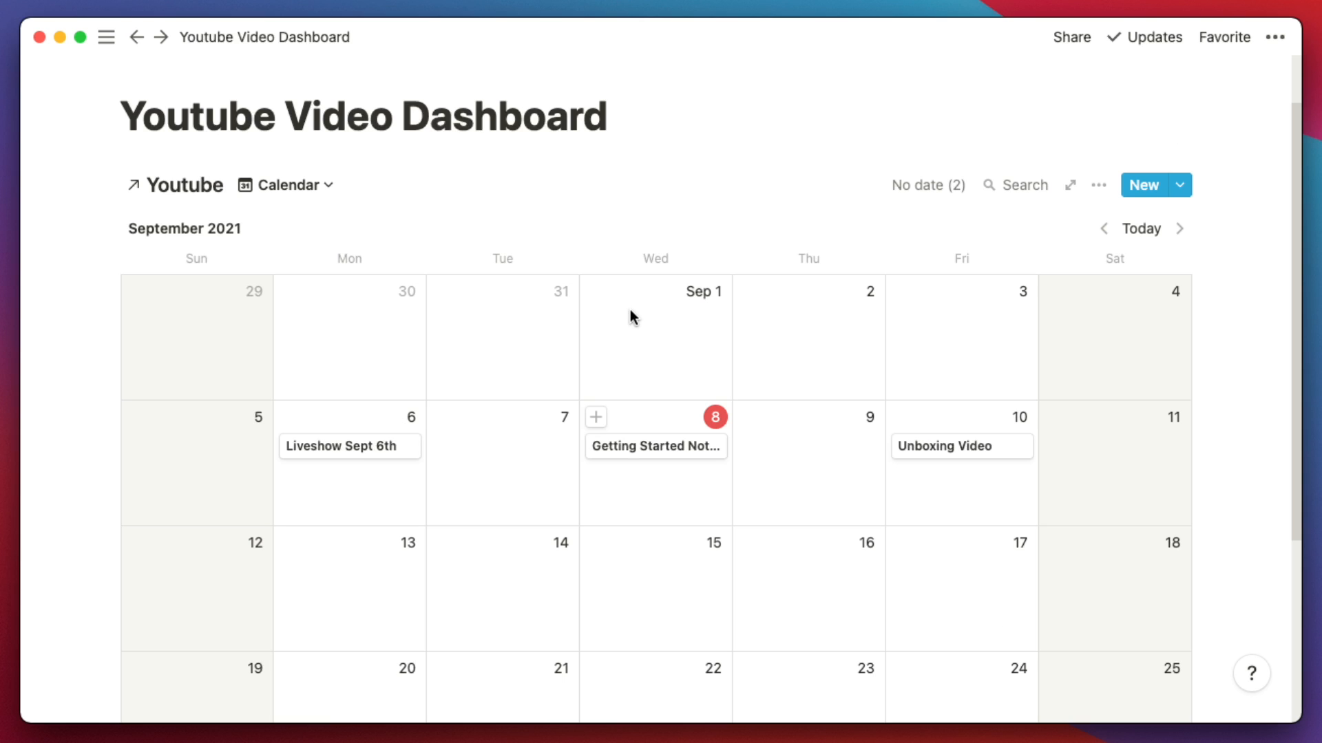
scroll(629, 308, "down", 6)
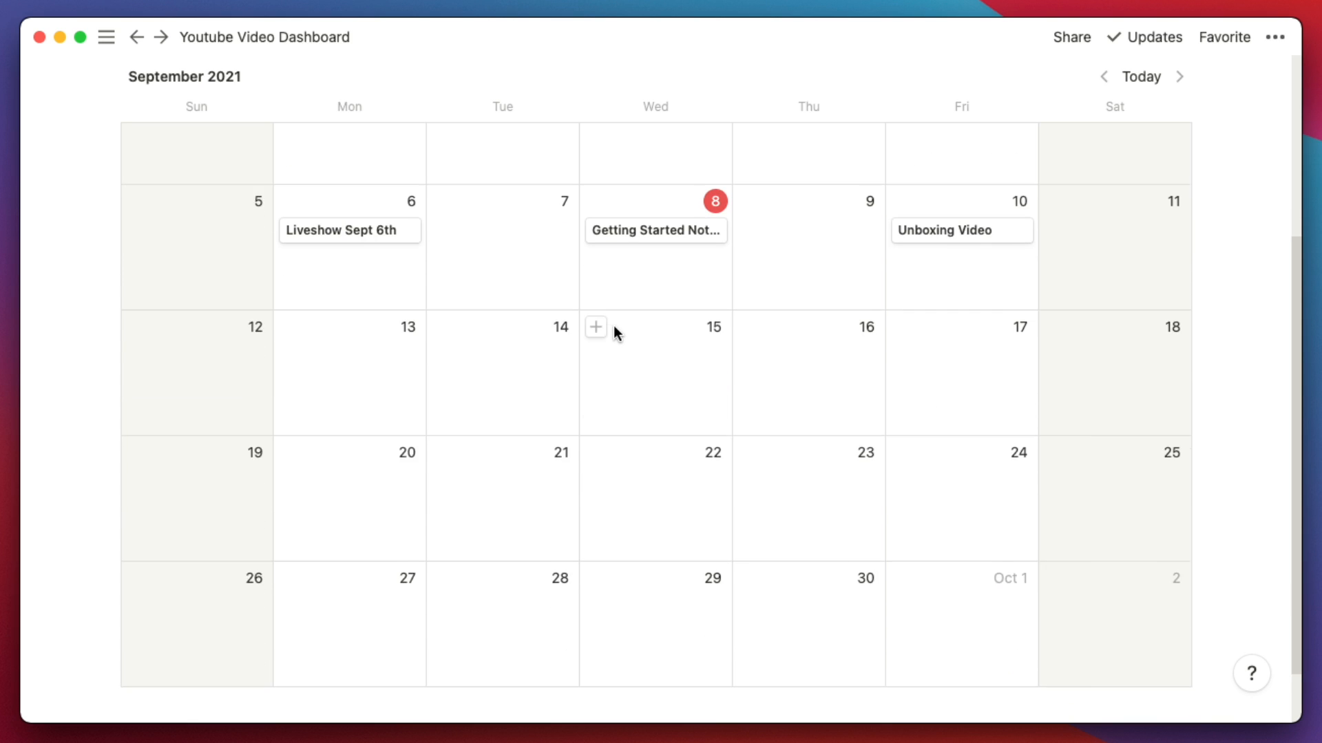
left_click(308, 593)
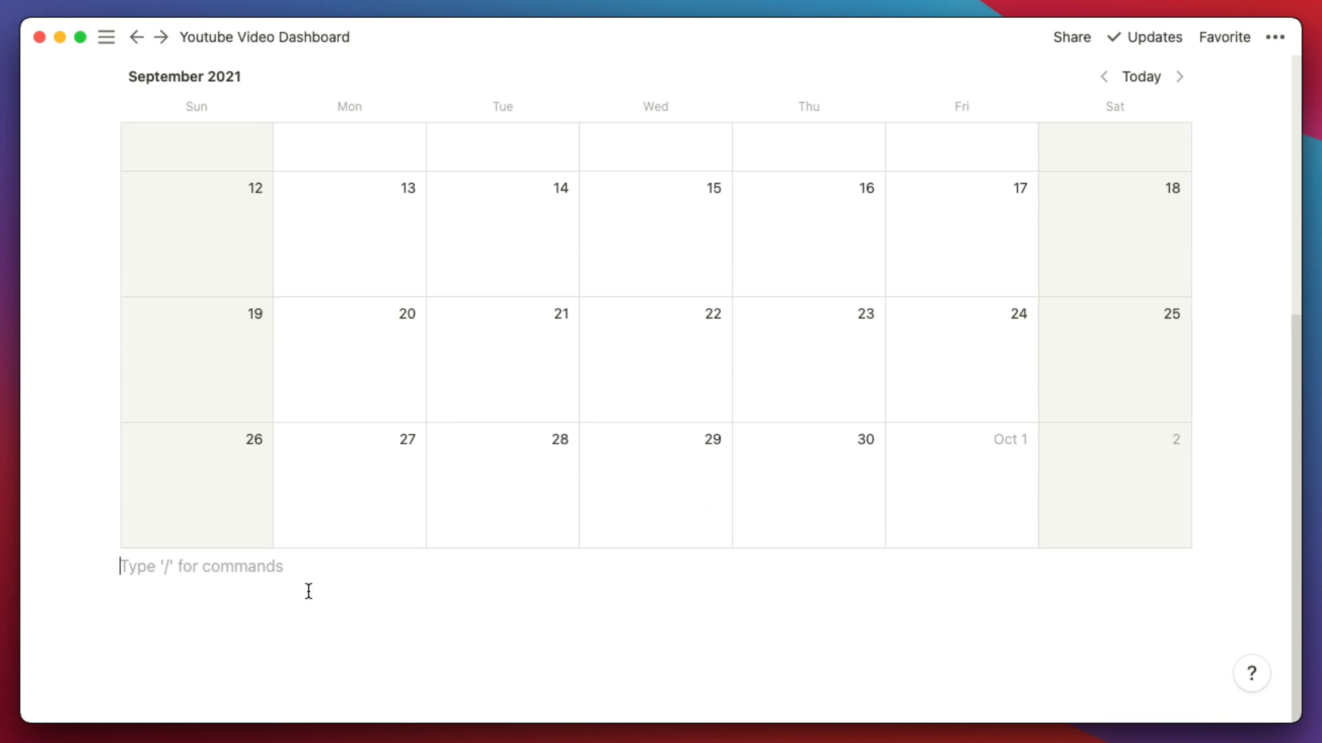
scroll(347, 549, "up", 6)
scroll(349, 550, "down", 6)
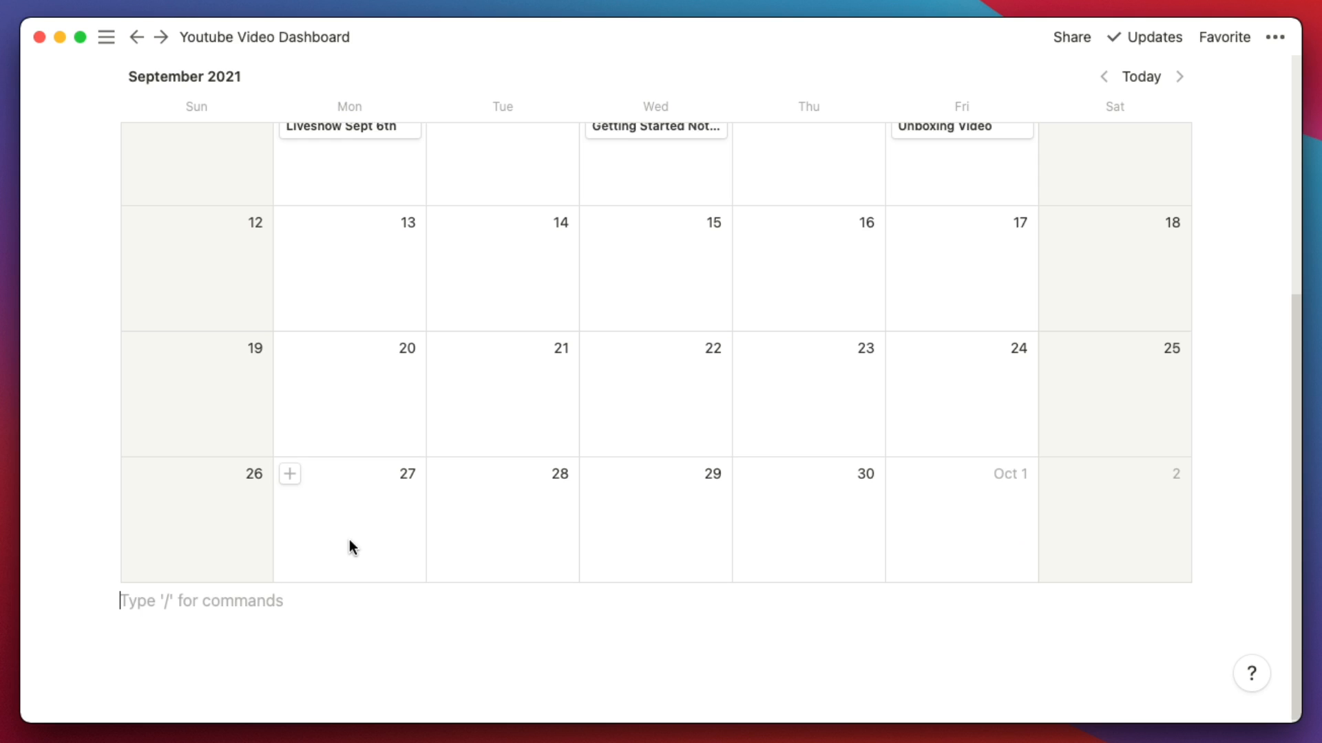
key("Return")
type("/")
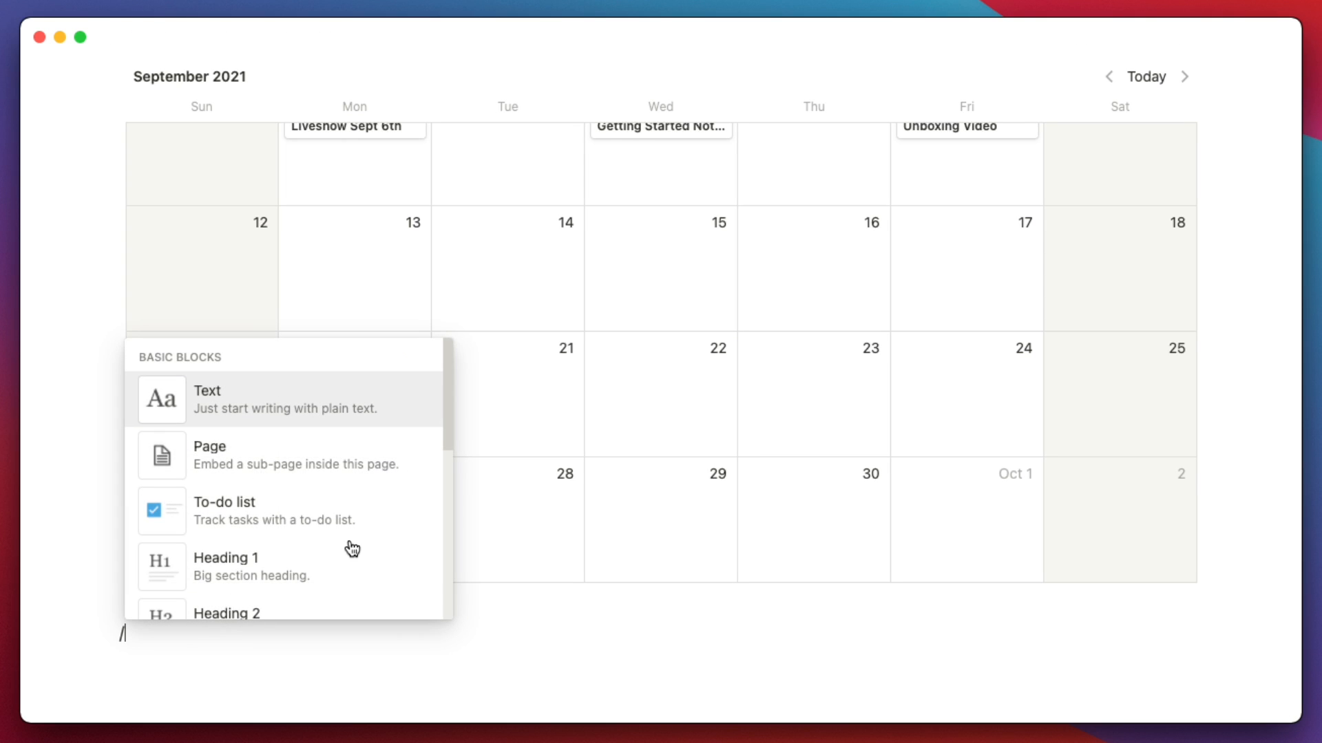
type("link")
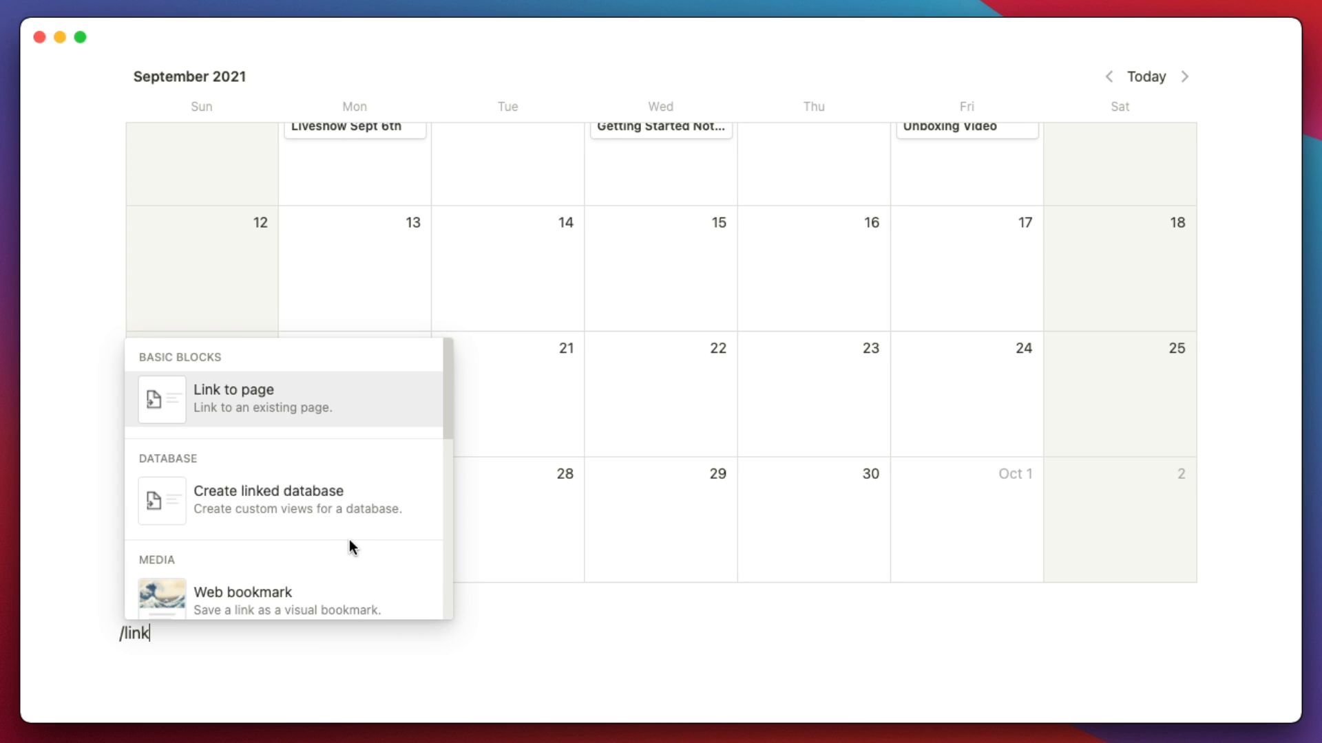
left_click(345, 482)
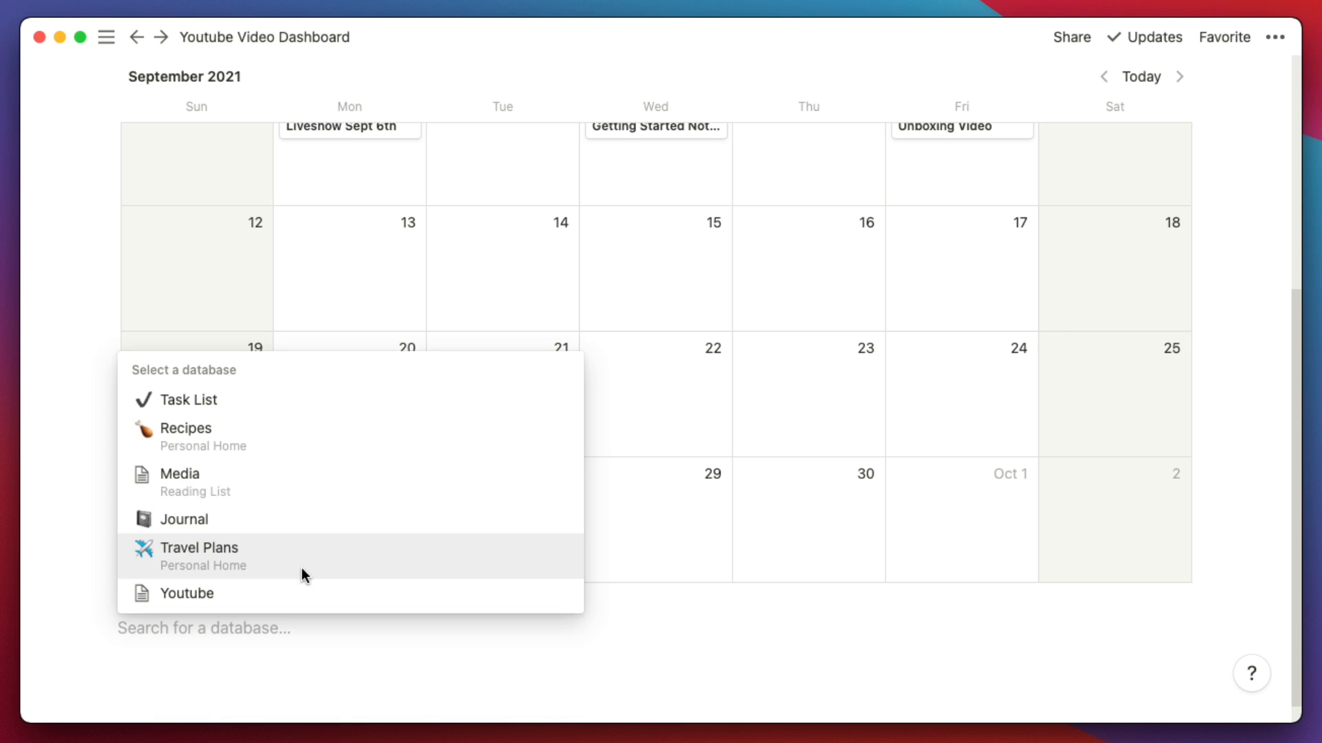
left_click(239, 592)
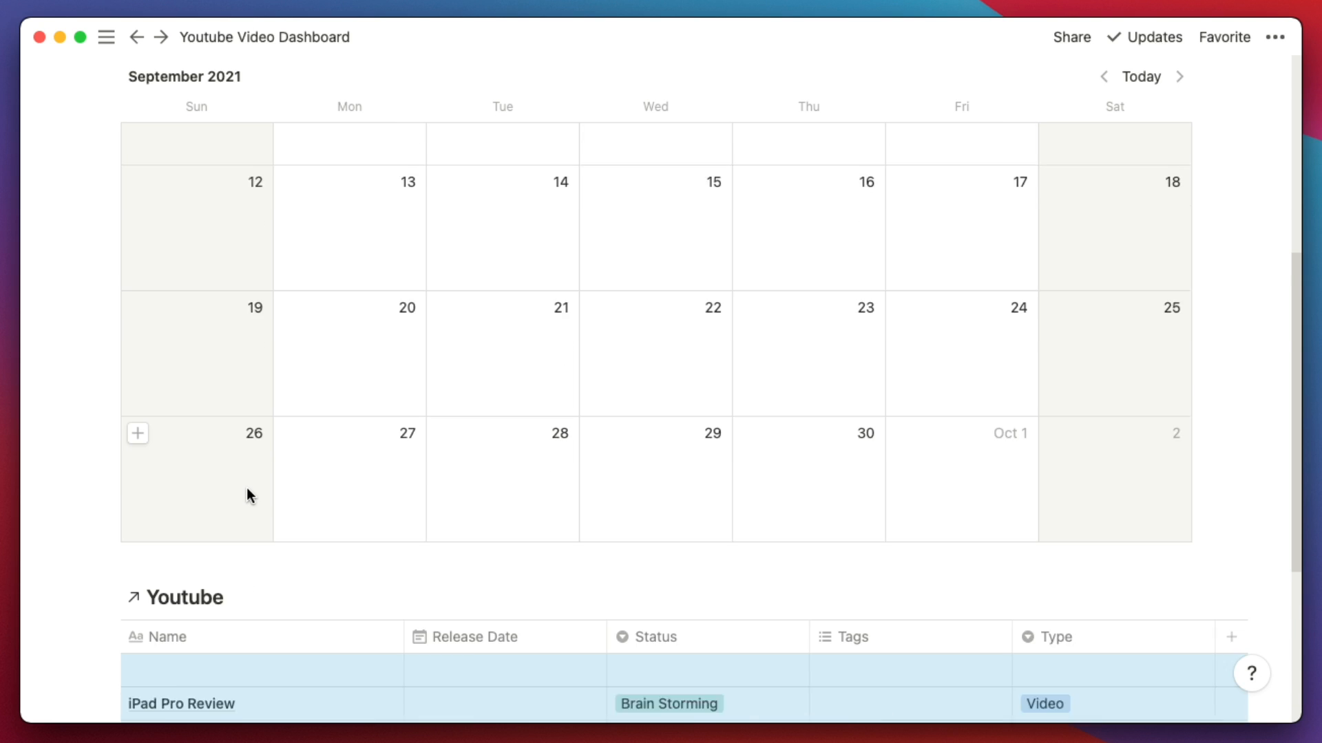
scroll(246, 489, "down", 10)
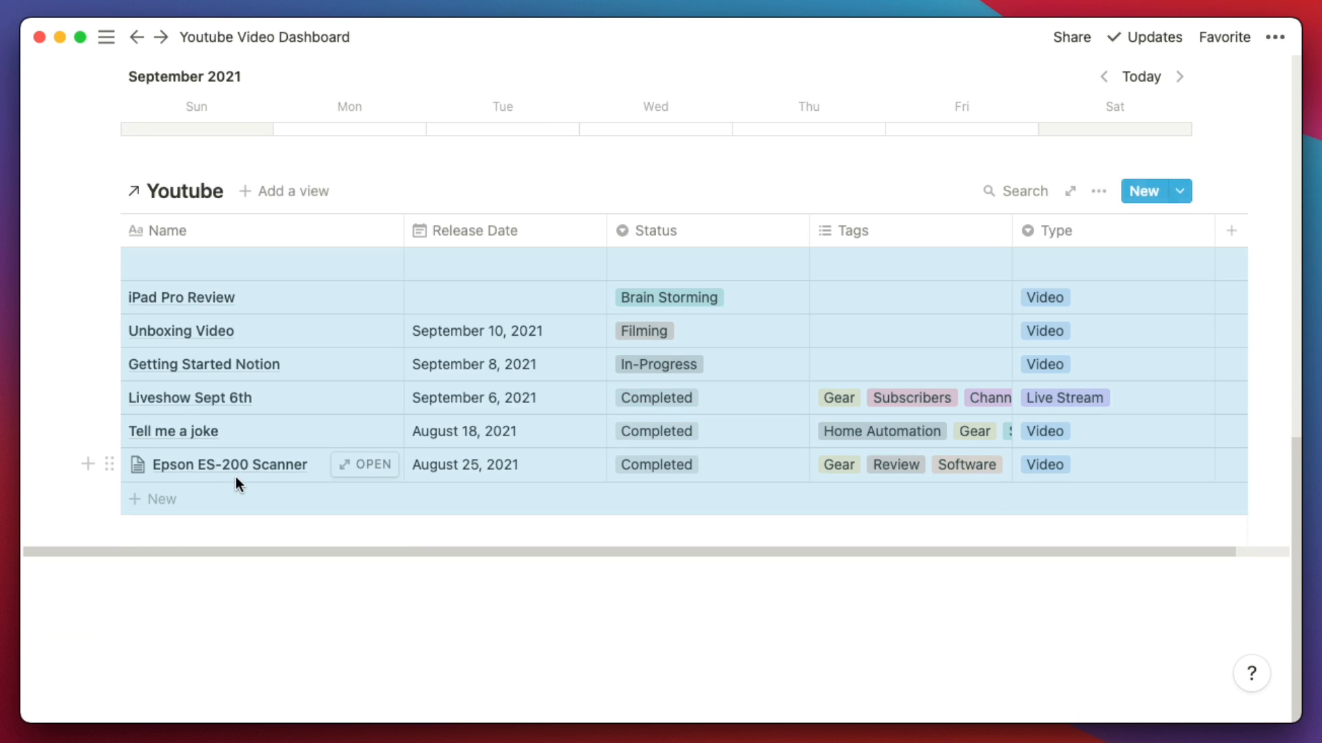
scroll(244, 477, "up", 1)
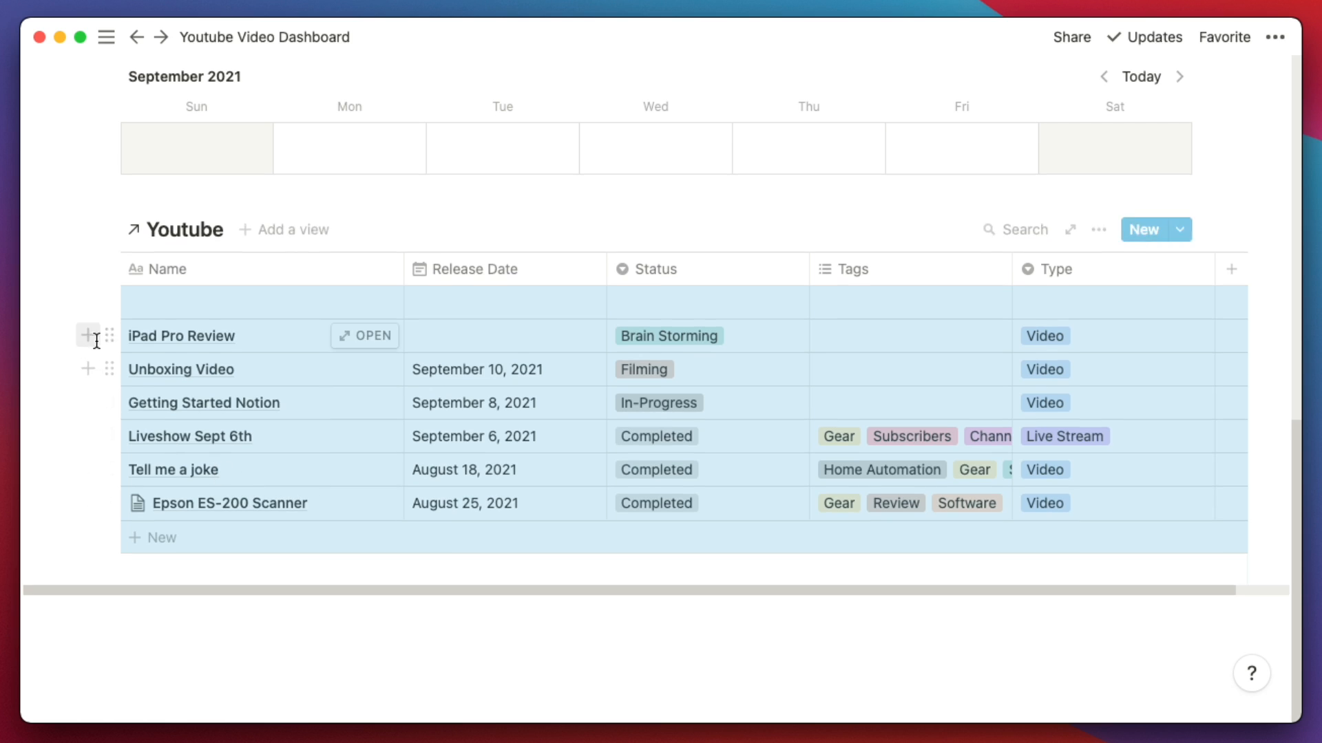
Add a Heading 1 block reading "Heading 1" between the page title and the calendar
scroll(393, 356, "up", 7)
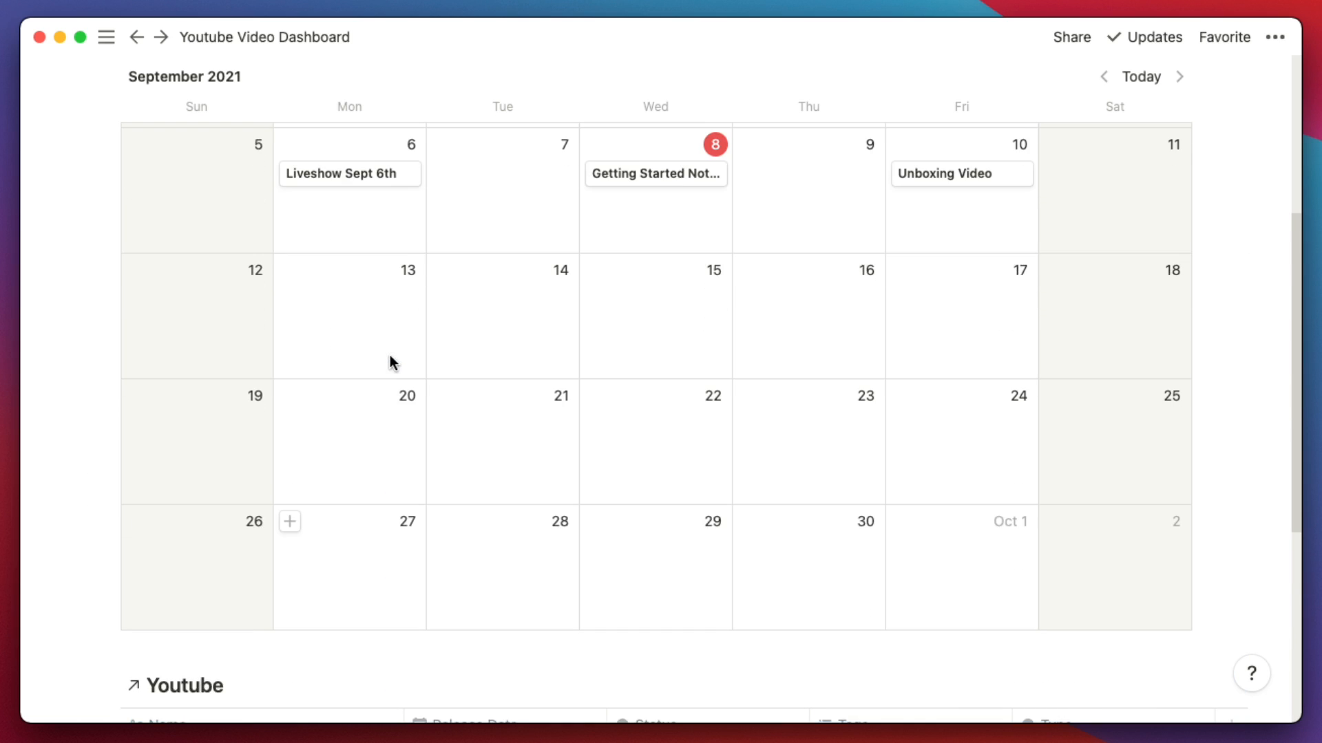
scroll(389, 362, "up", 5)
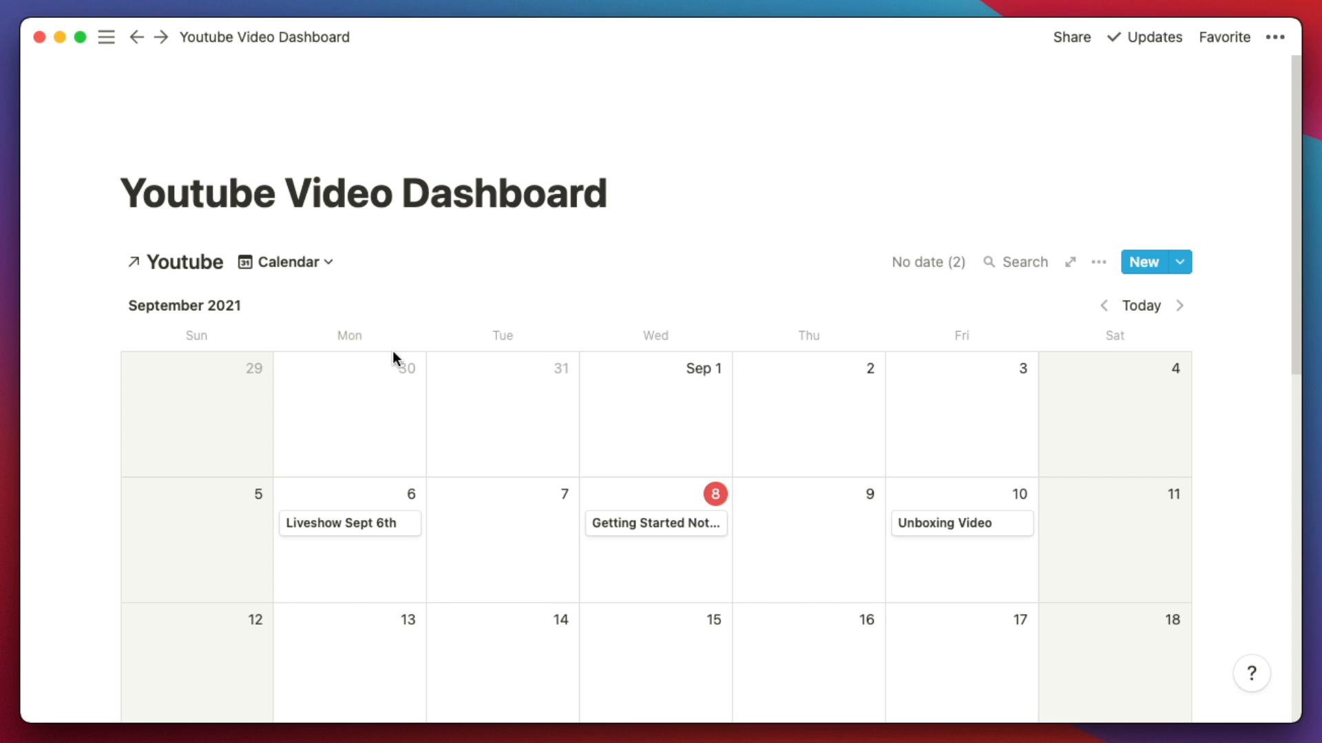
scroll(392, 354, "down", 7)
scroll(392, 377, "up", 7)
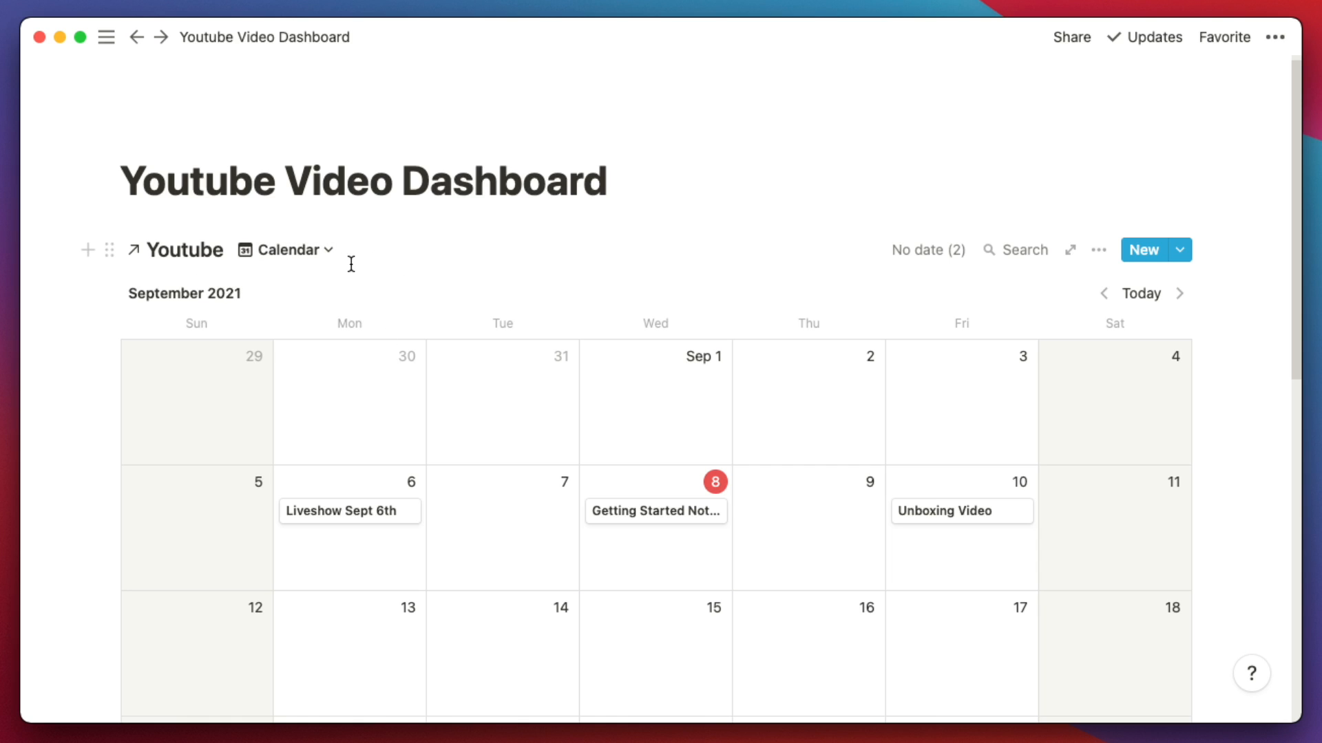
left_click(626, 187)
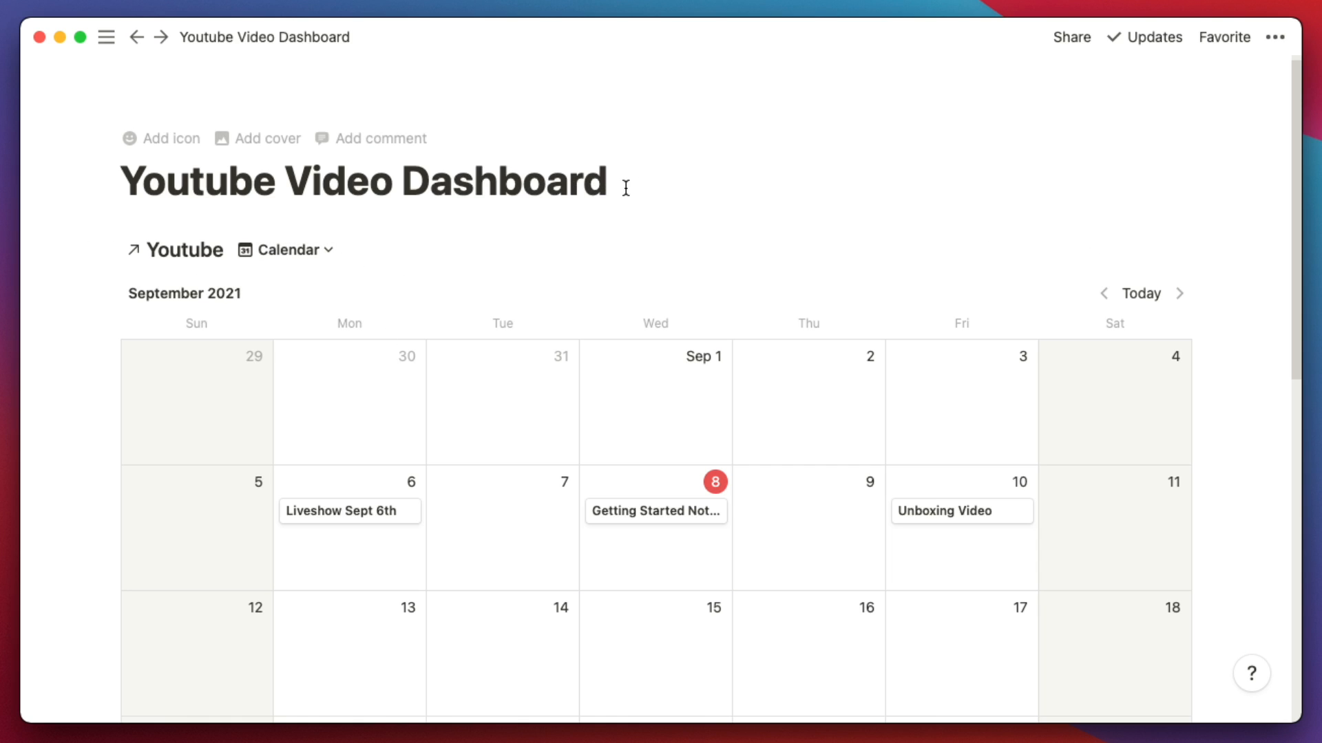
key("Return")
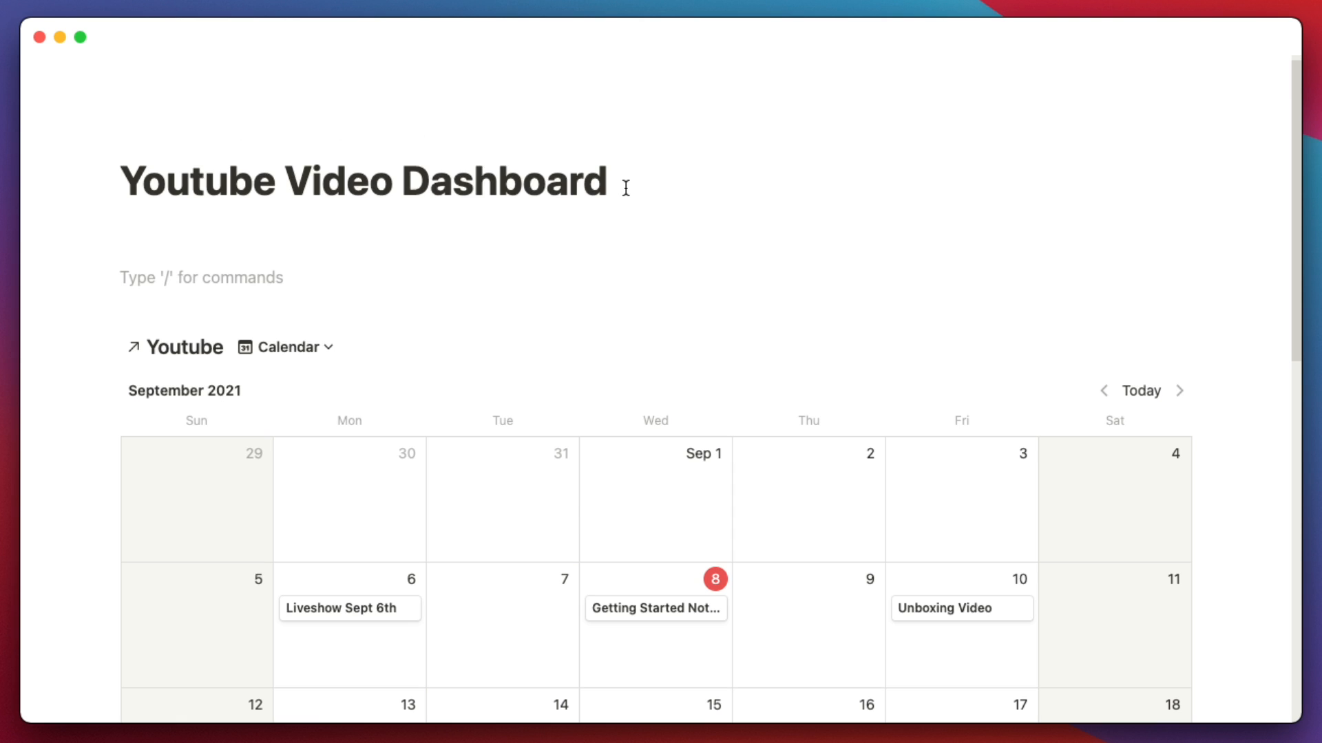
type("h")
key("BackSpace")
type("/h1")
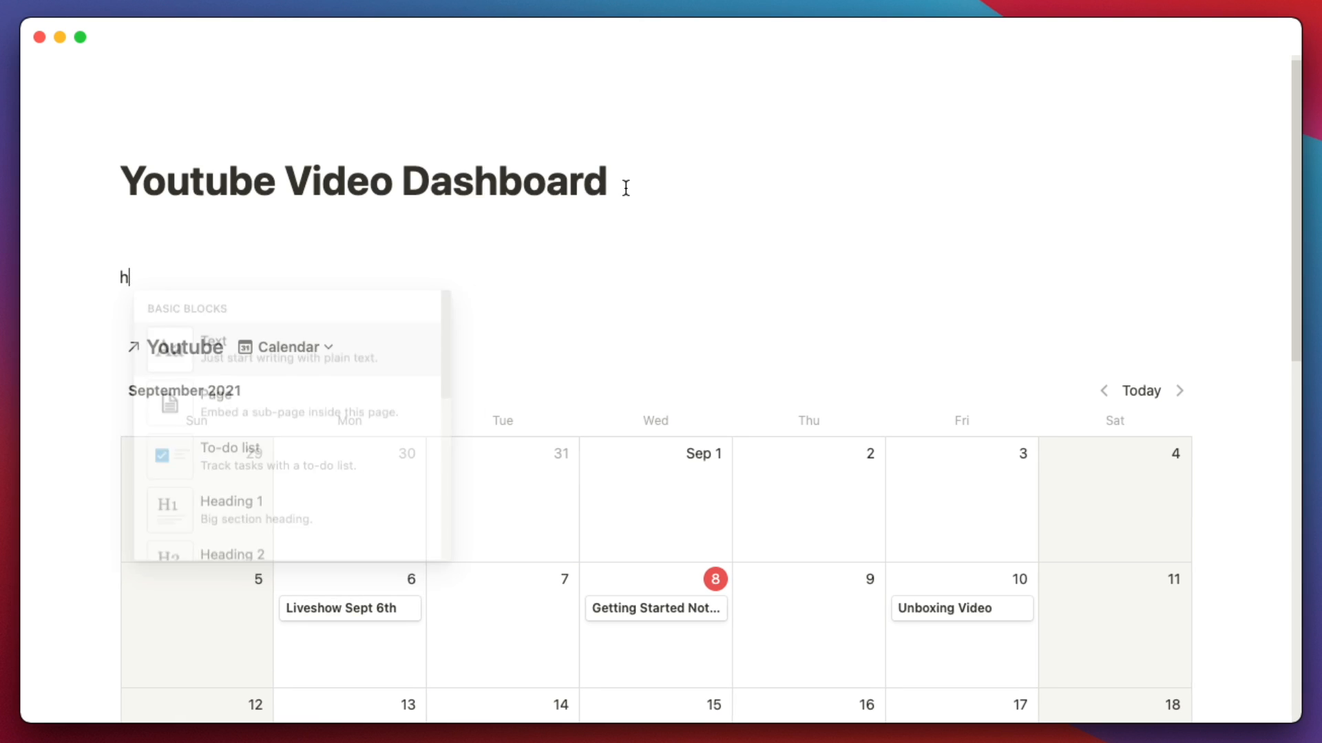
key("Return")
type("Heain")
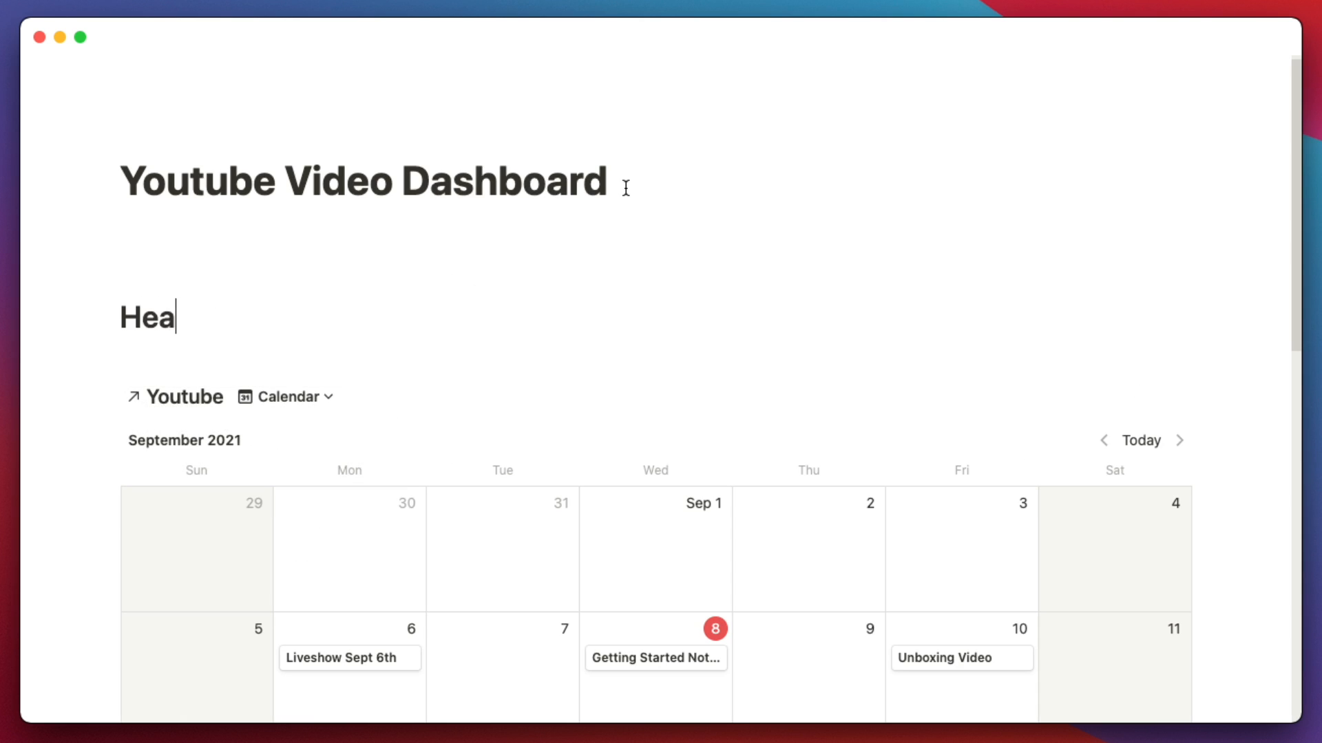
key("BackSpace")
key("BackSpace")
type("ding 1")
key("Return")
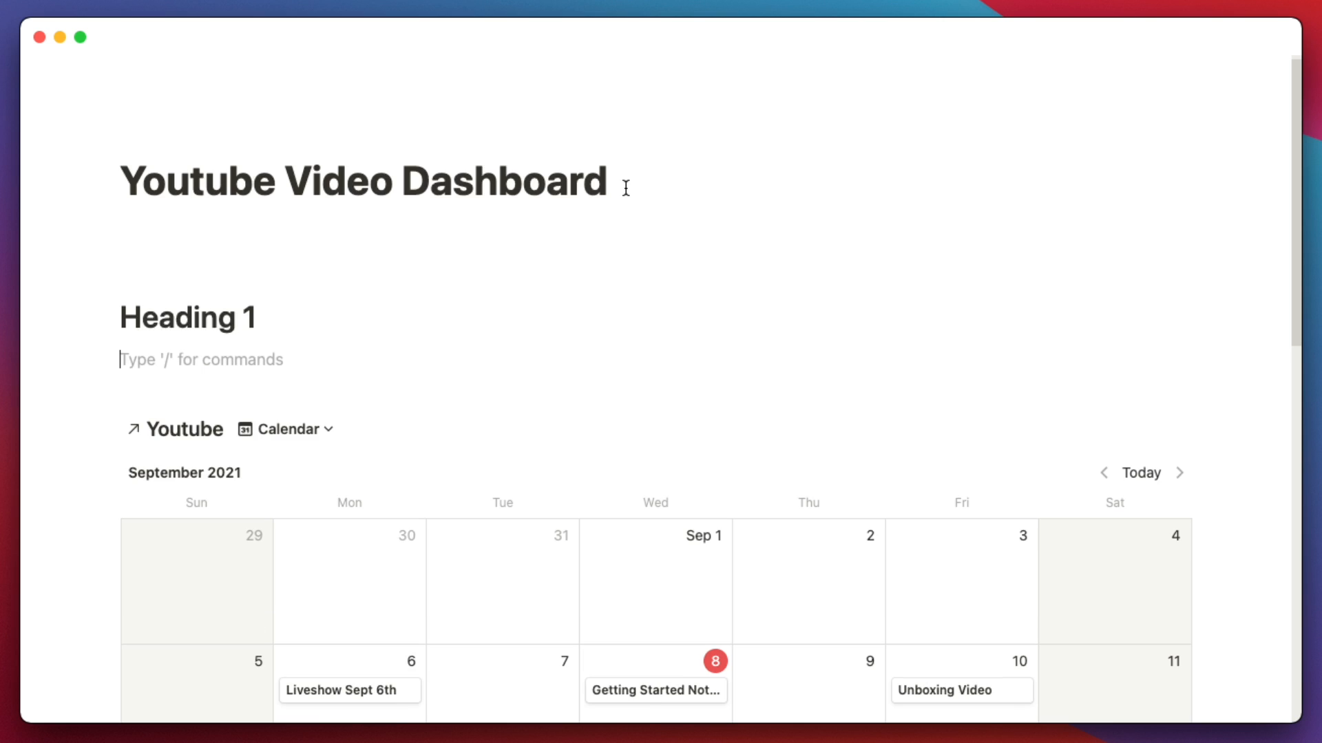
Add a Heading 2 block reading "Heading 2" under Heading 1 and move it beside Heading 1 as a second column
type("/h2")
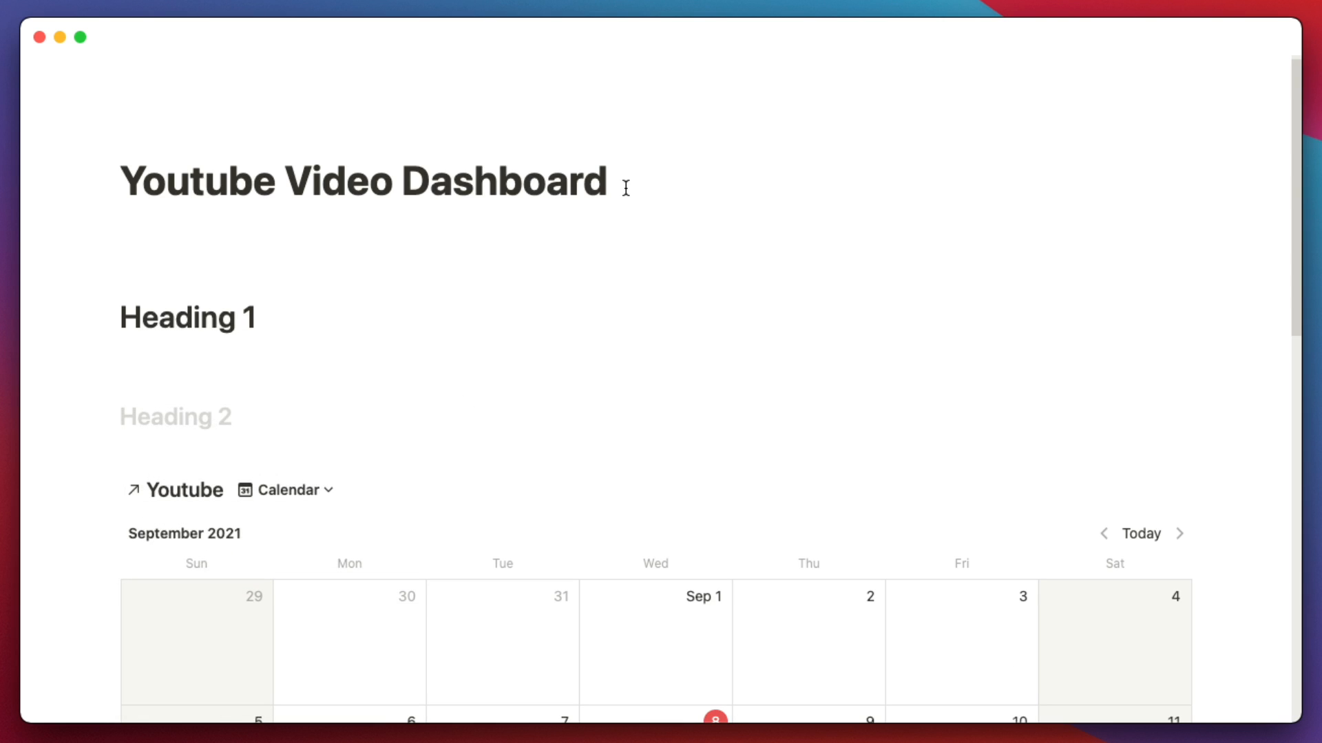
type("2")
key("Return")
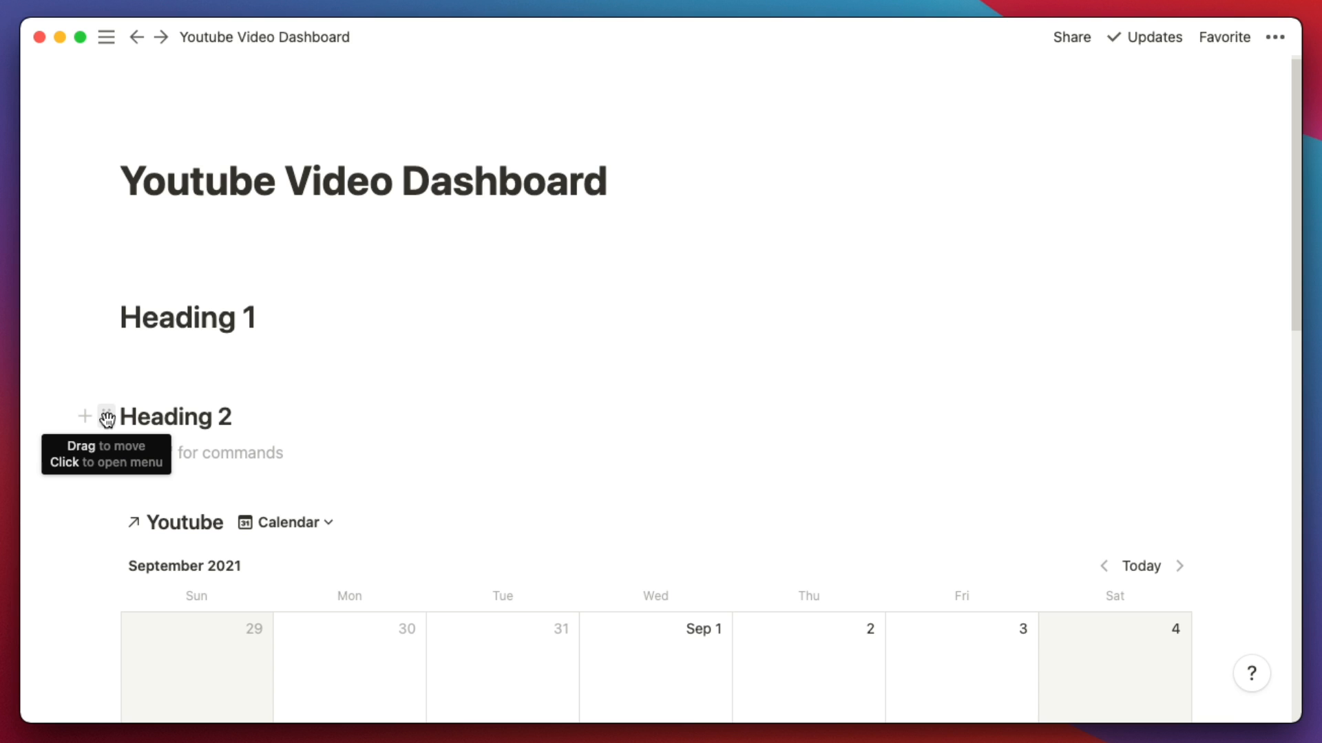
left_click_drag(106, 418, 1196, 334)
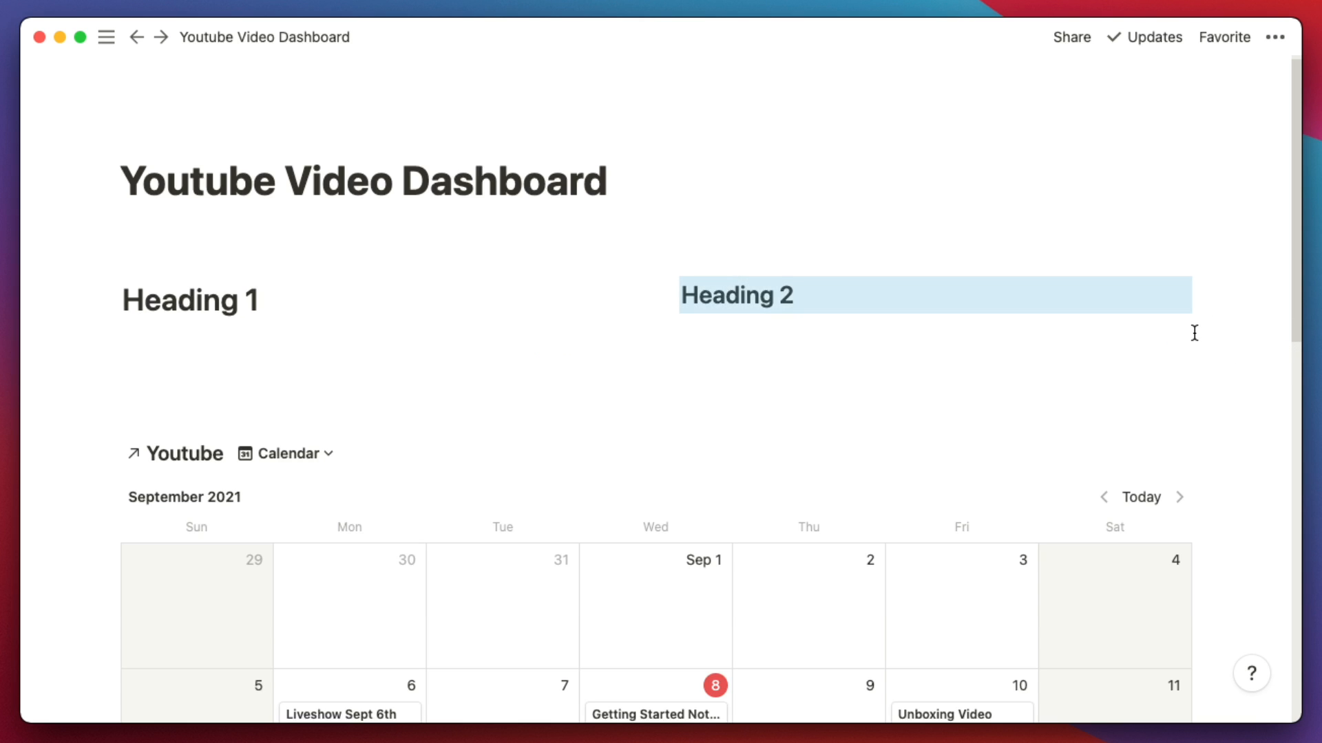
left_click(194, 274)
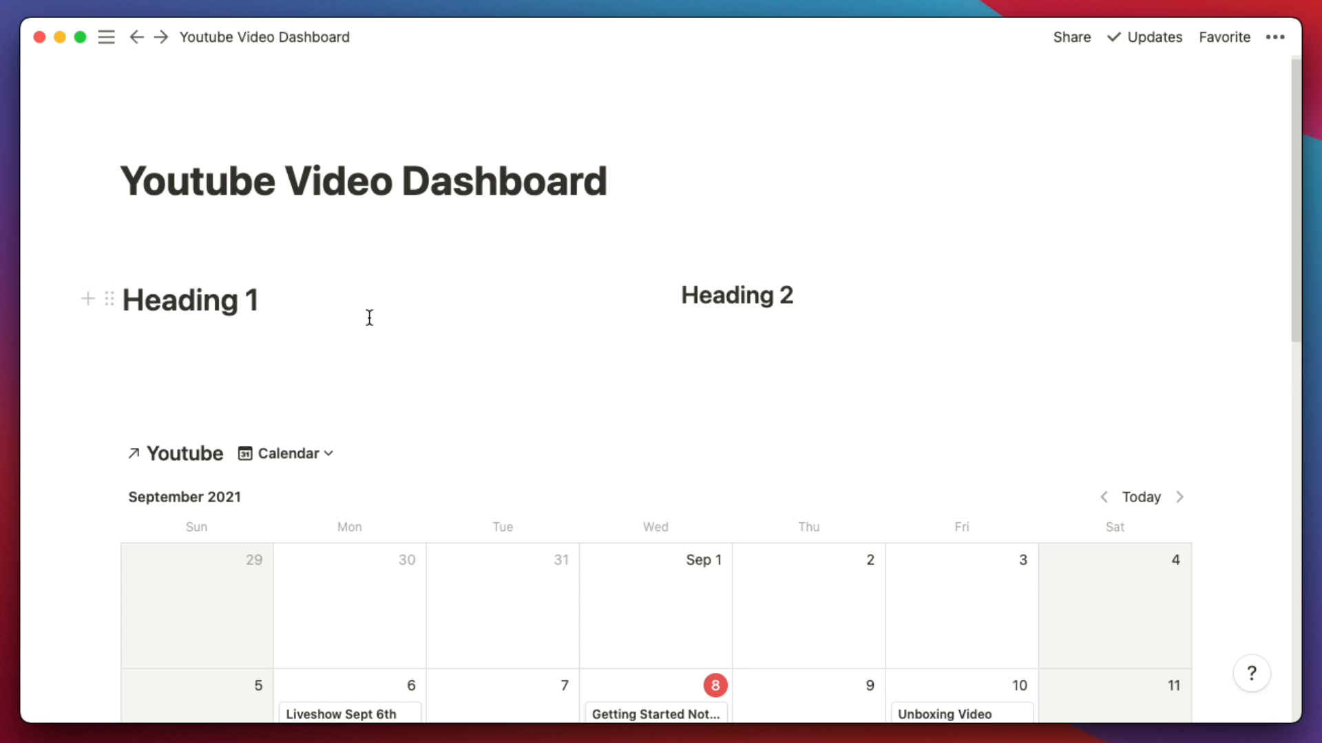
scroll(169, 383, "down", 5)
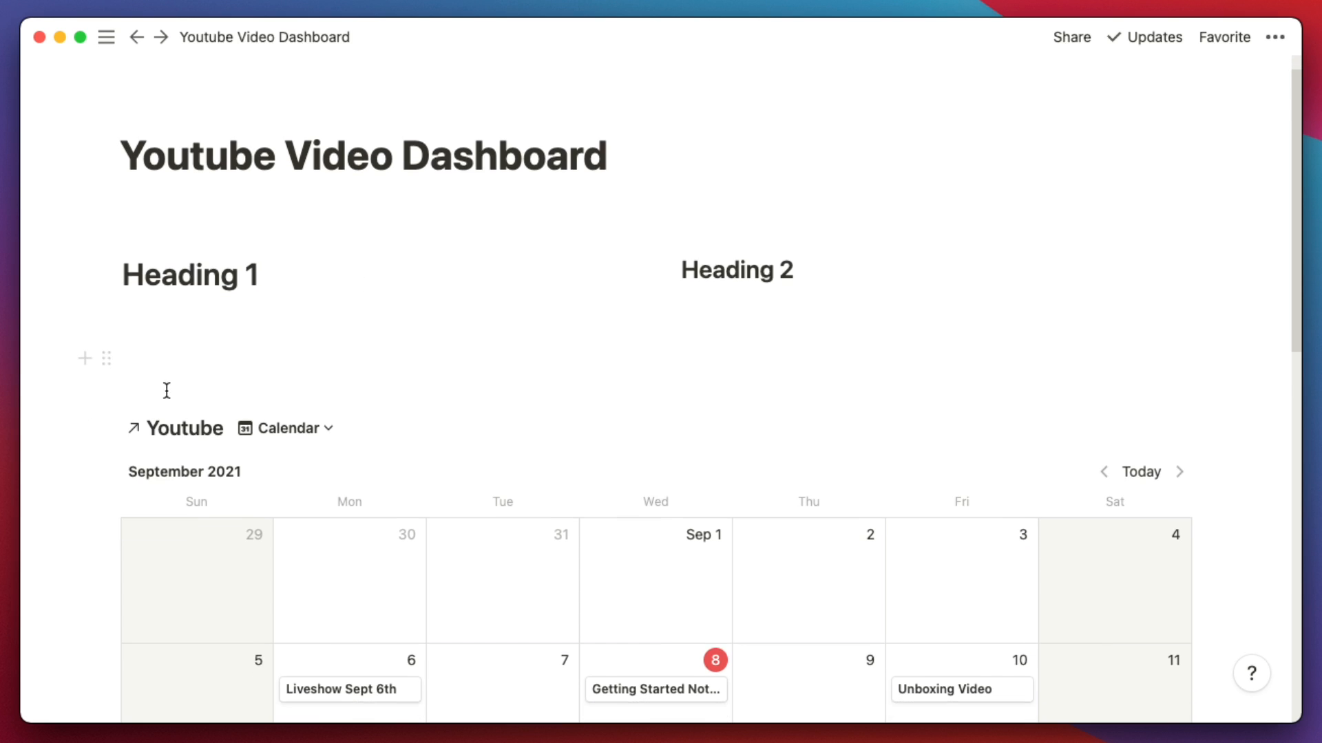
scroll(124, 344, "down", 1)
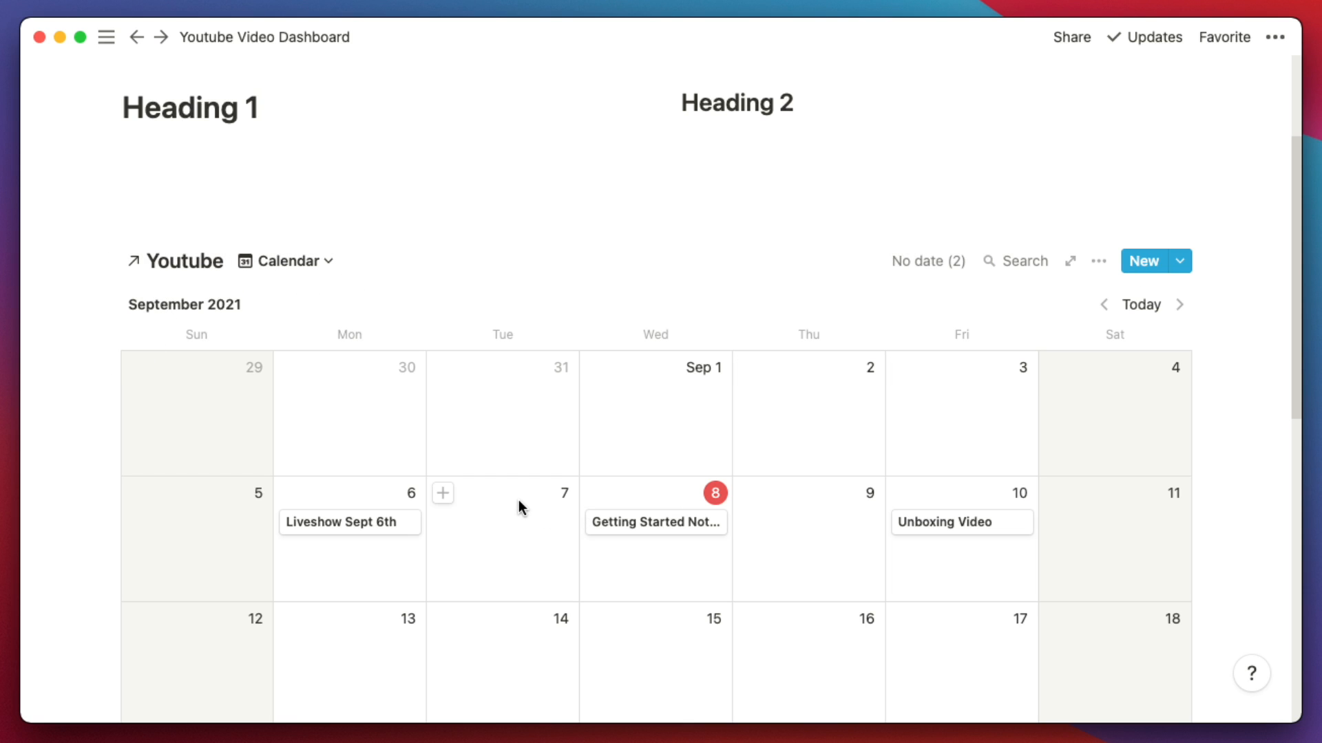
Move the linked Youtube table block above the calendar so it sits directly below the headings
scroll(518, 500, "down", 10)
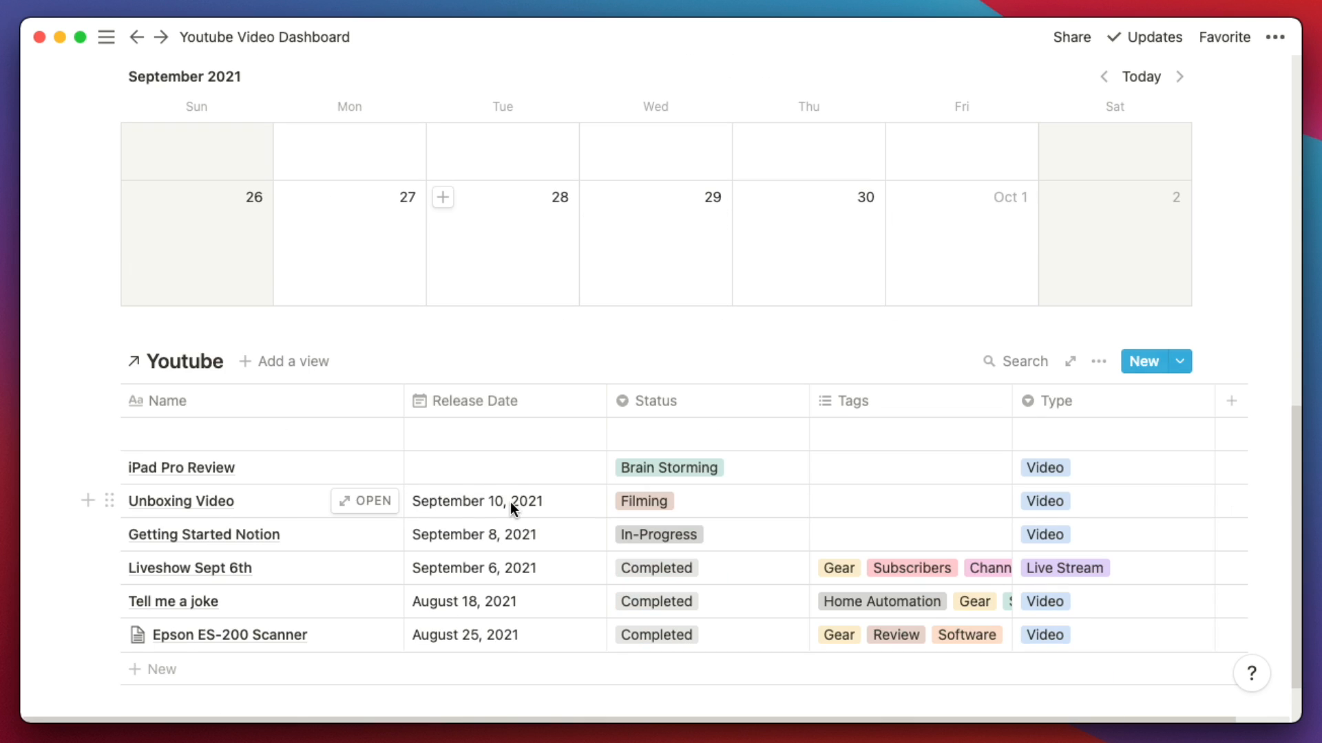
left_click(110, 364)
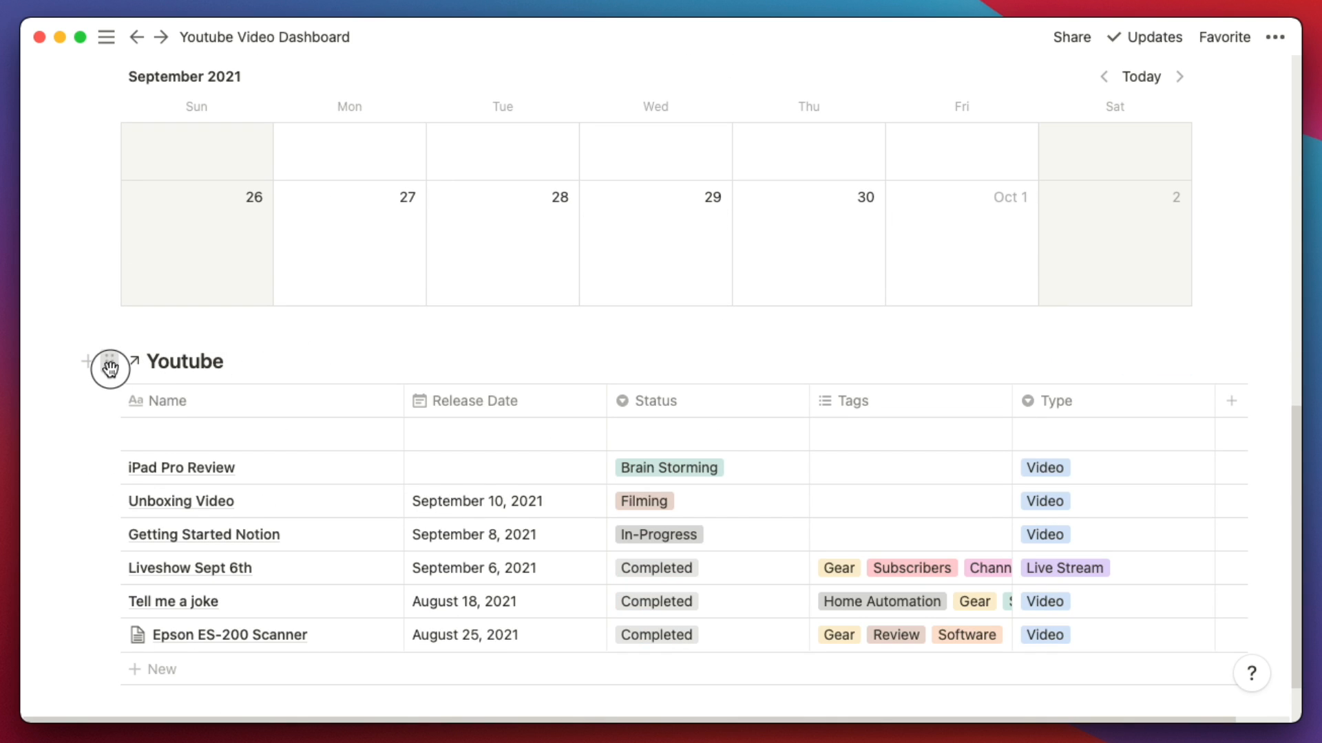
left_click_drag(110, 369, 231, 429)
scroll(231, 430, "down", 6)
scroll(227, 432, "up", 1)
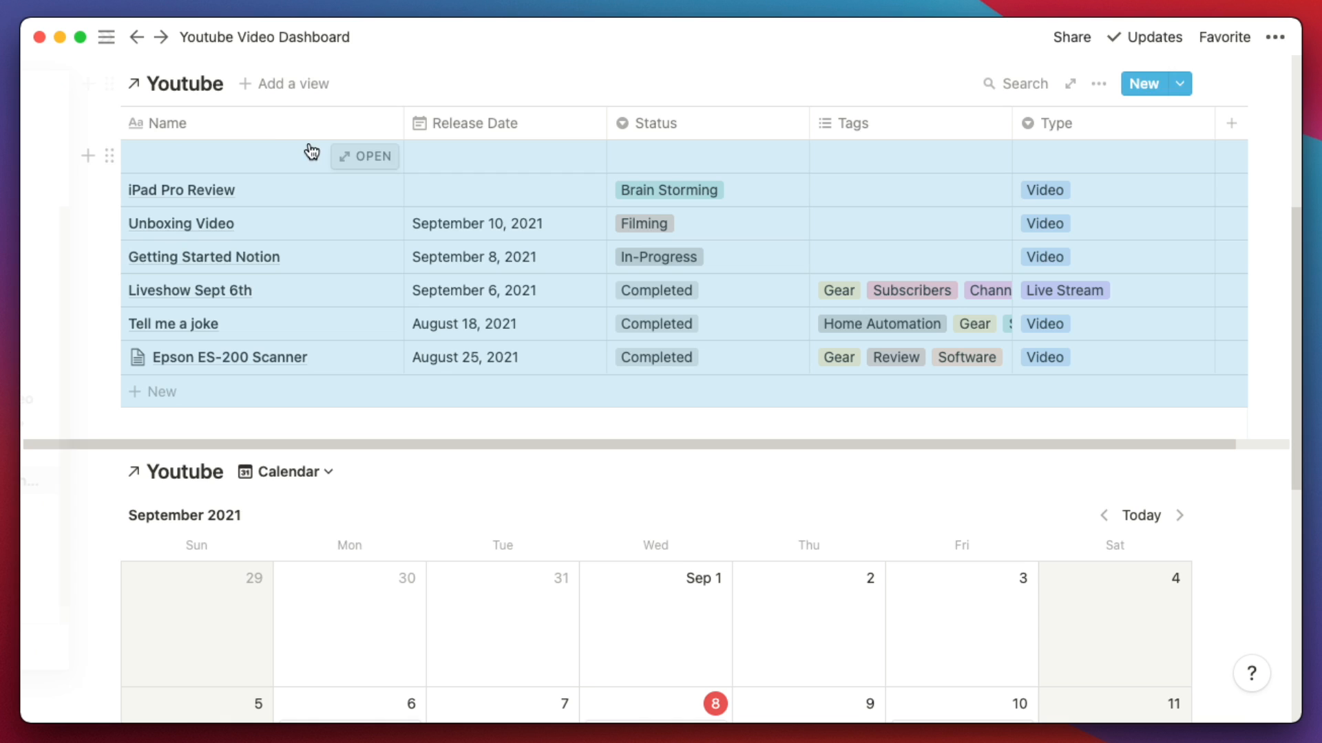
left_click_drag(107, 83, 219, 270)
scroll(486, 420, "down", 1)
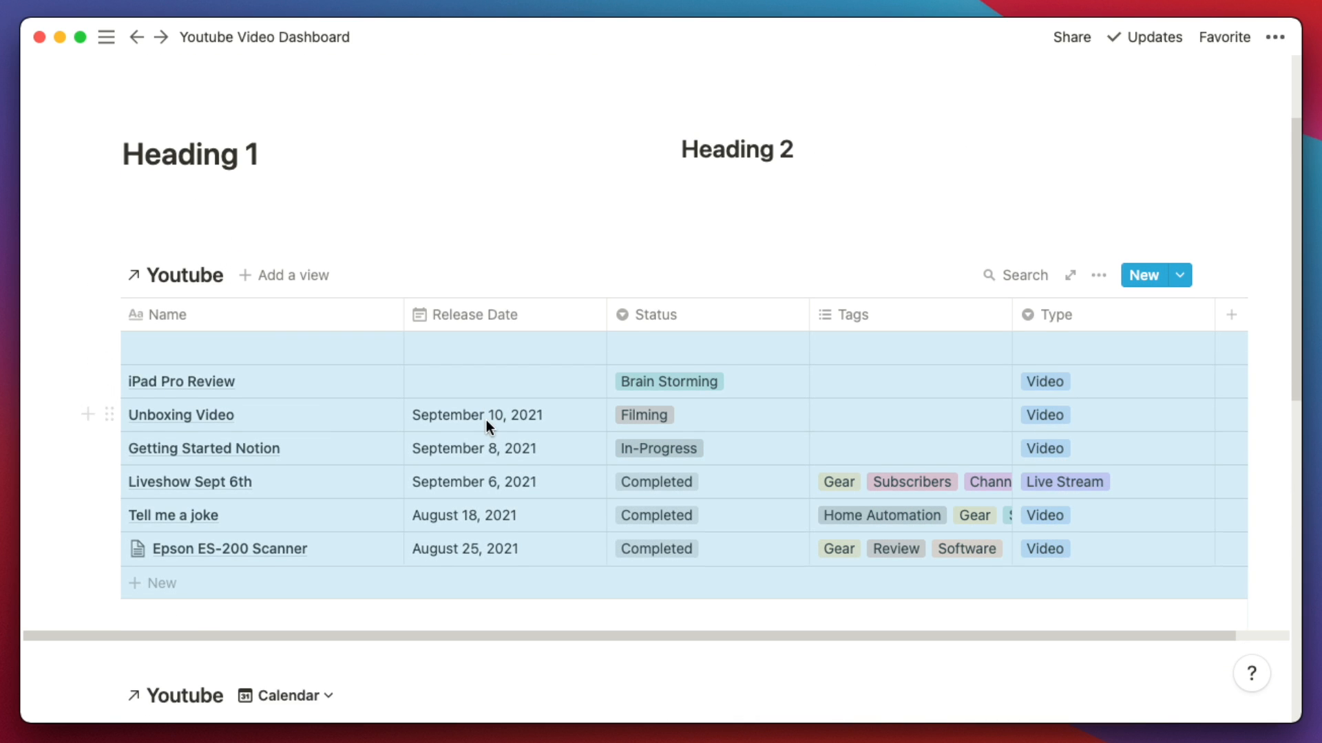
scroll(486, 420, "up", 3)
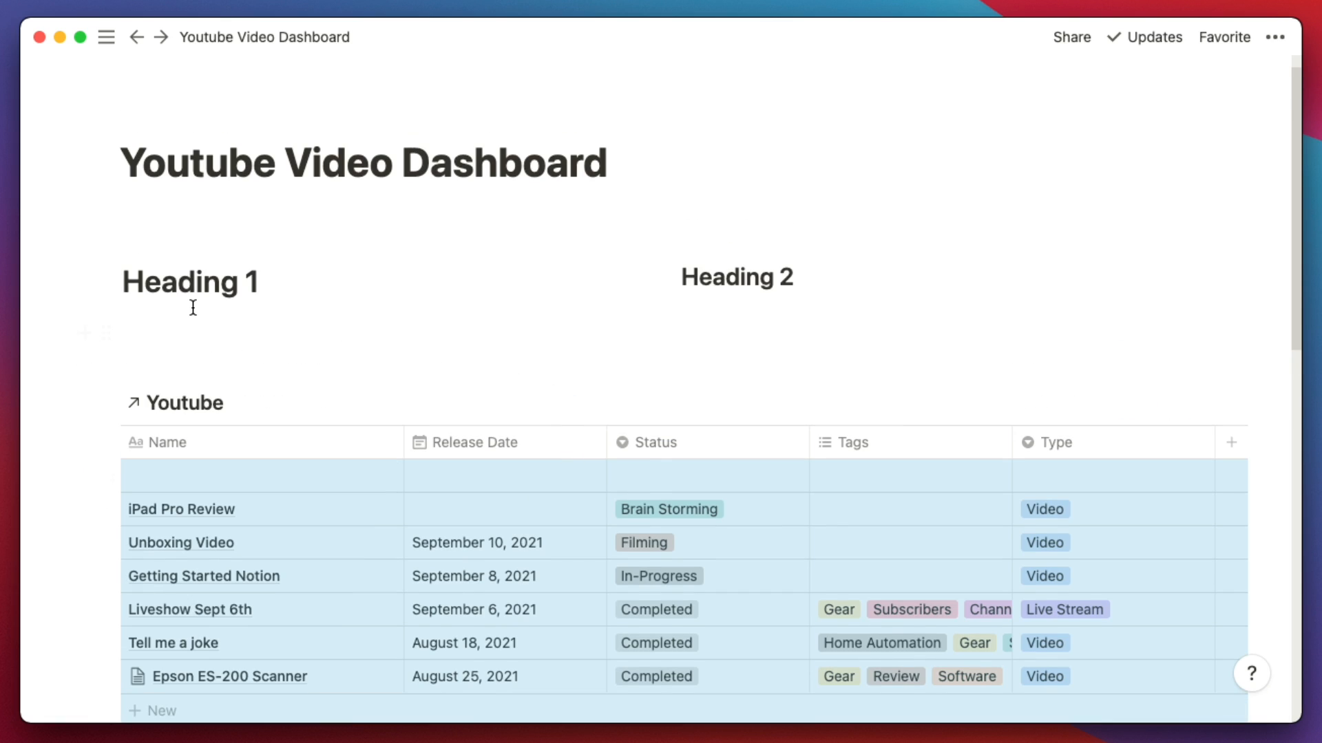
left_click(180, 278)
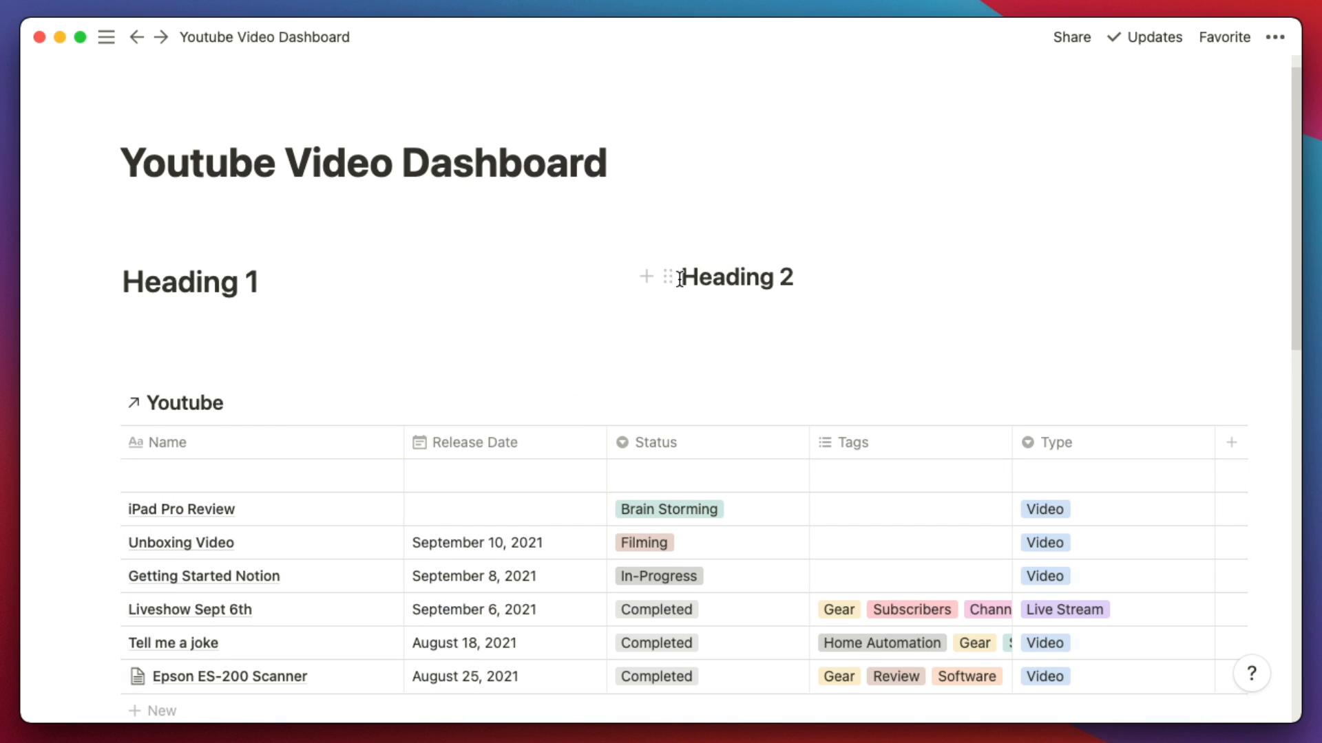
Move the linked Youtube table into the second column, directly under Heading 2
left_click_drag(667, 276, 1212, 308)
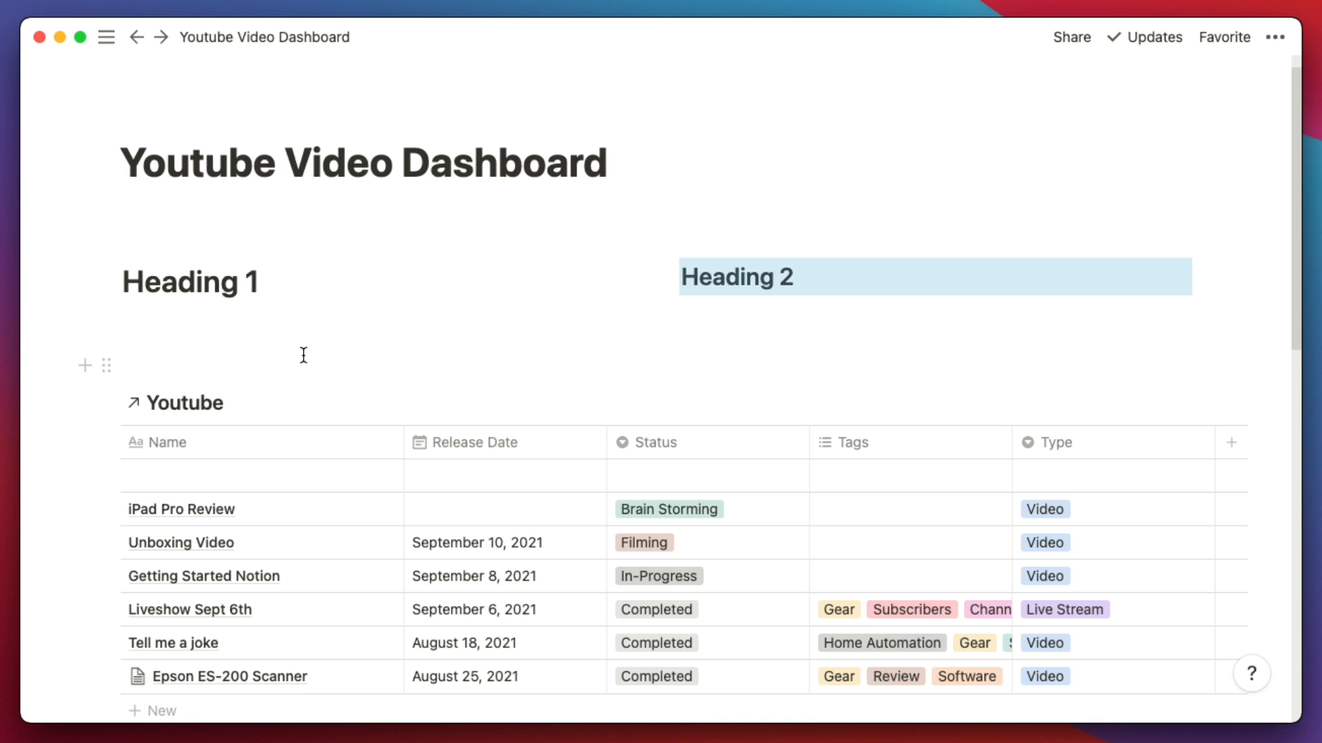
scroll(336, 347, "down", 1)
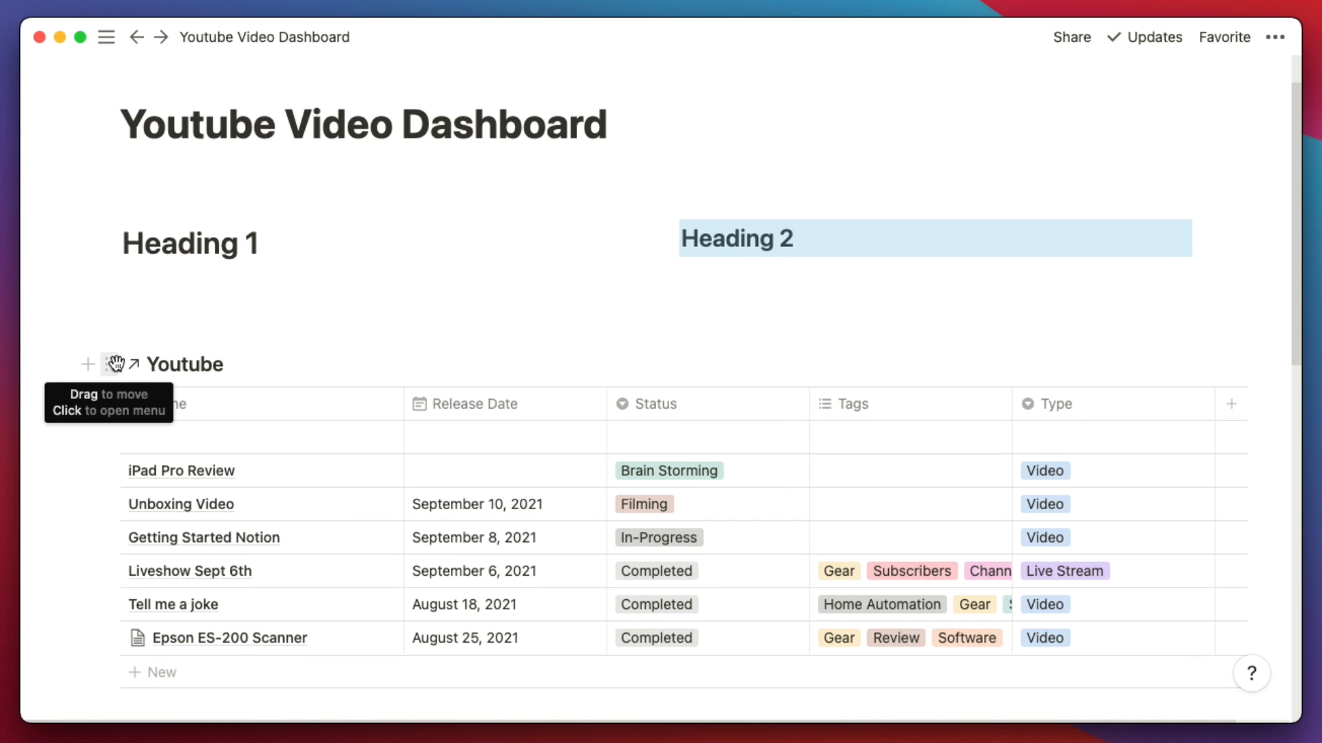
left_click_drag(115, 363, 758, 250)
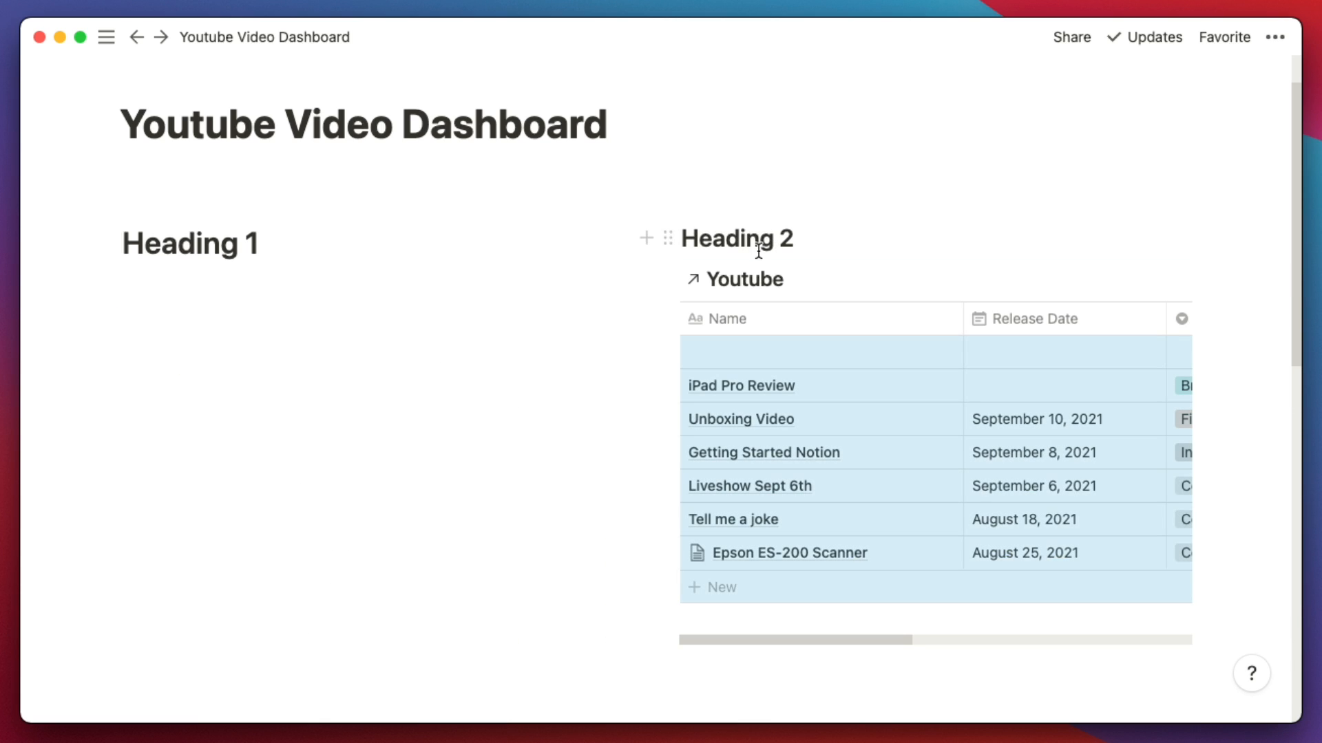
Move the linked Youtube calendar into the first column, directly under Heading 1
scroll(433, 421, "down", 3)
left_click(433, 421)
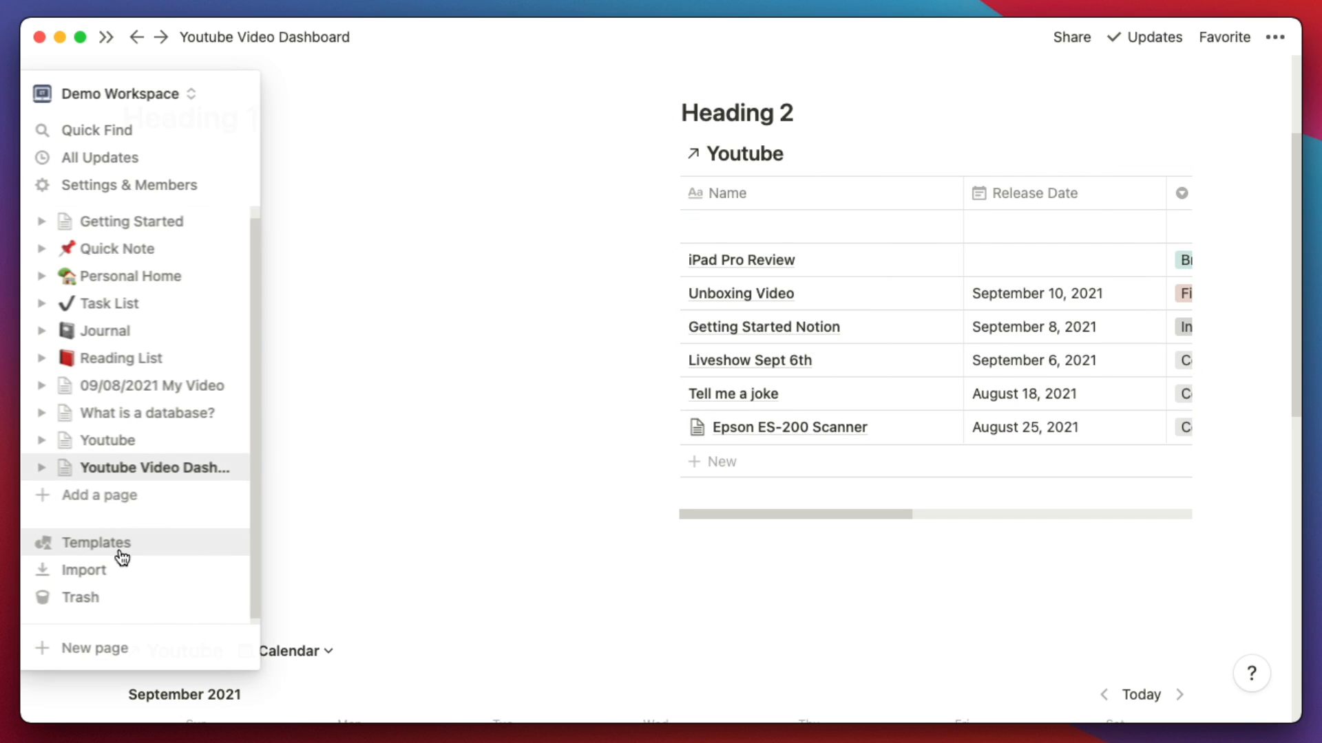
scroll(371, 537, "down", 3)
left_click_drag(111, 513, 168, 330)
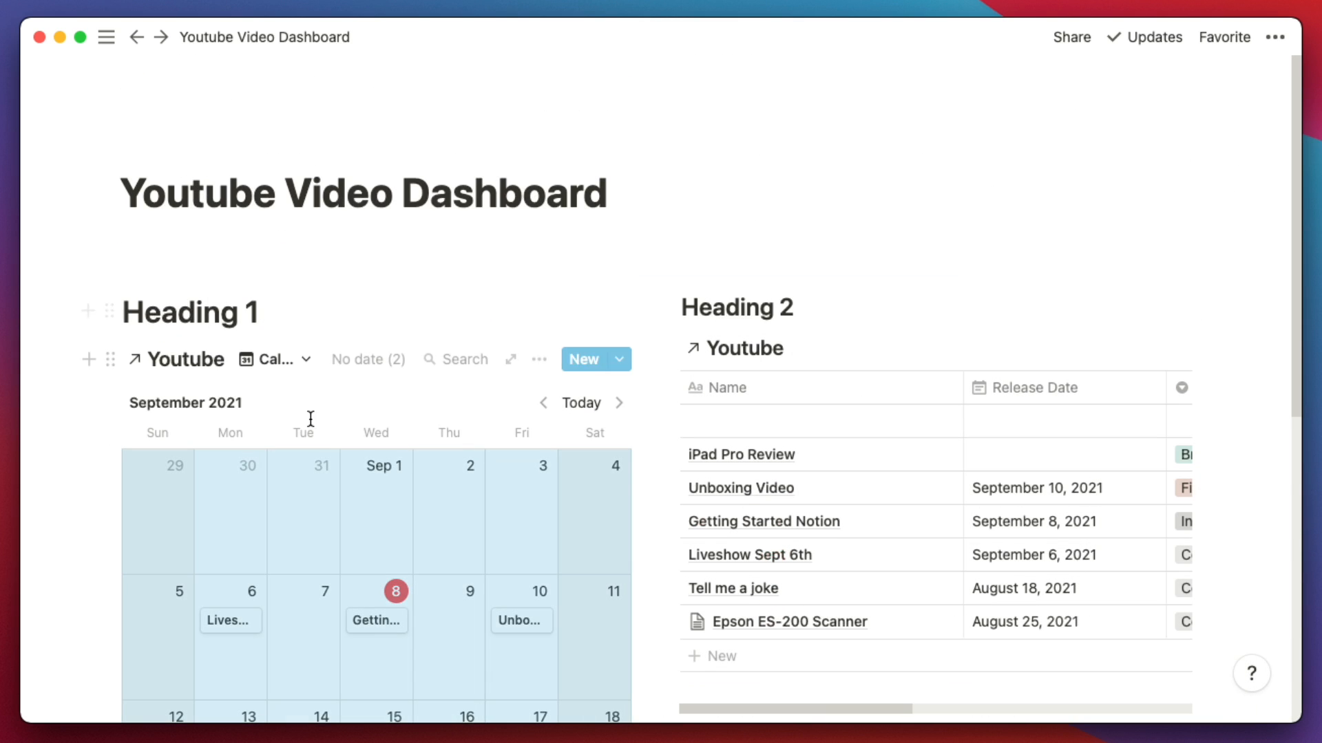
Widen the calendar column by shifting the column divider toward the table
scroll(513, 374, "down", 2)
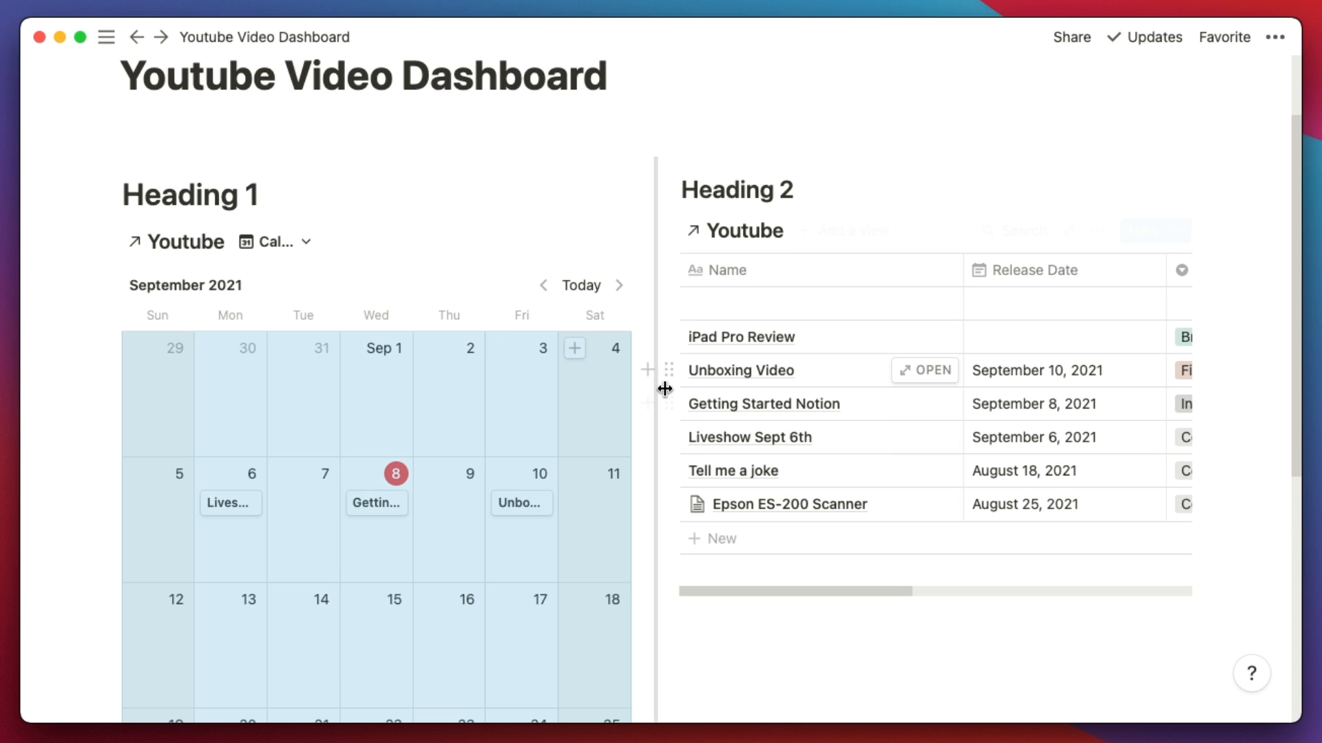
mouse_move(673, 405)
left_mouse_down()
mouse_move(759, 405)
mouse_move(664, 403)
left_mouse_up()
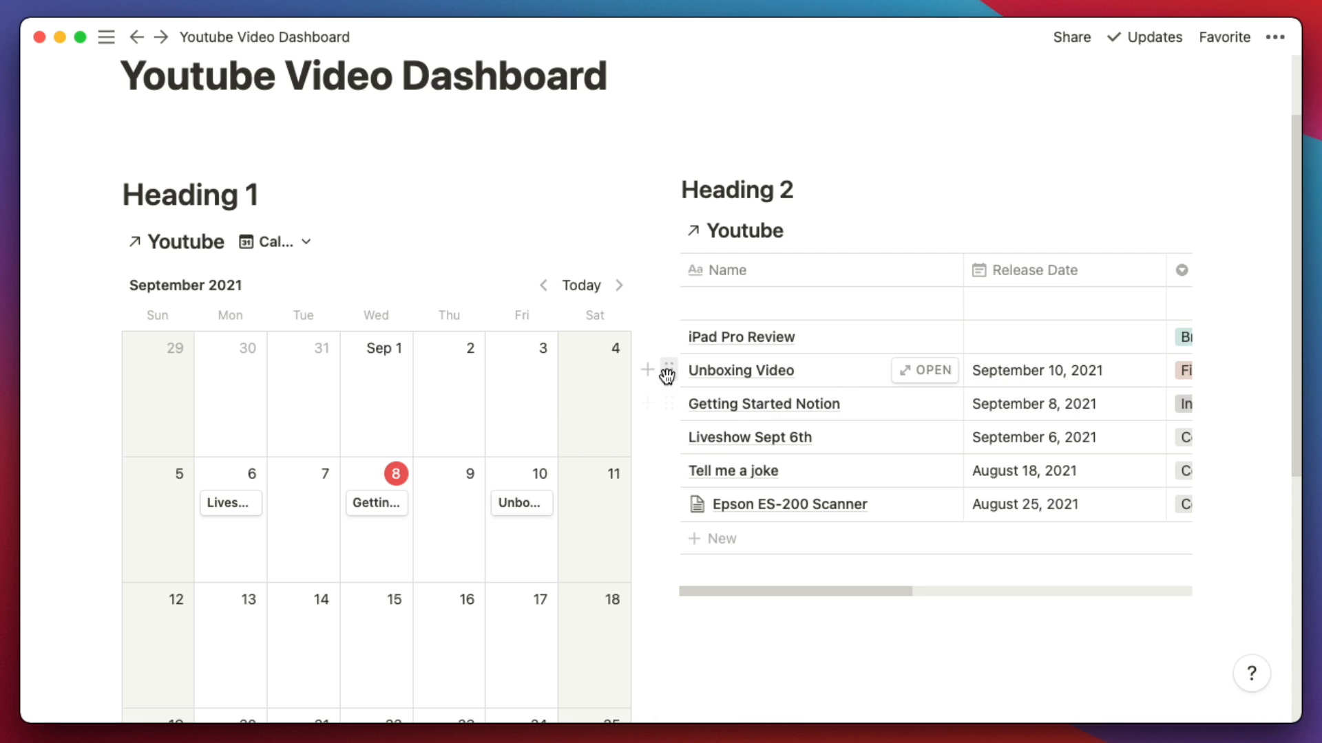
left_click_drag(659, 279, 766, 289)
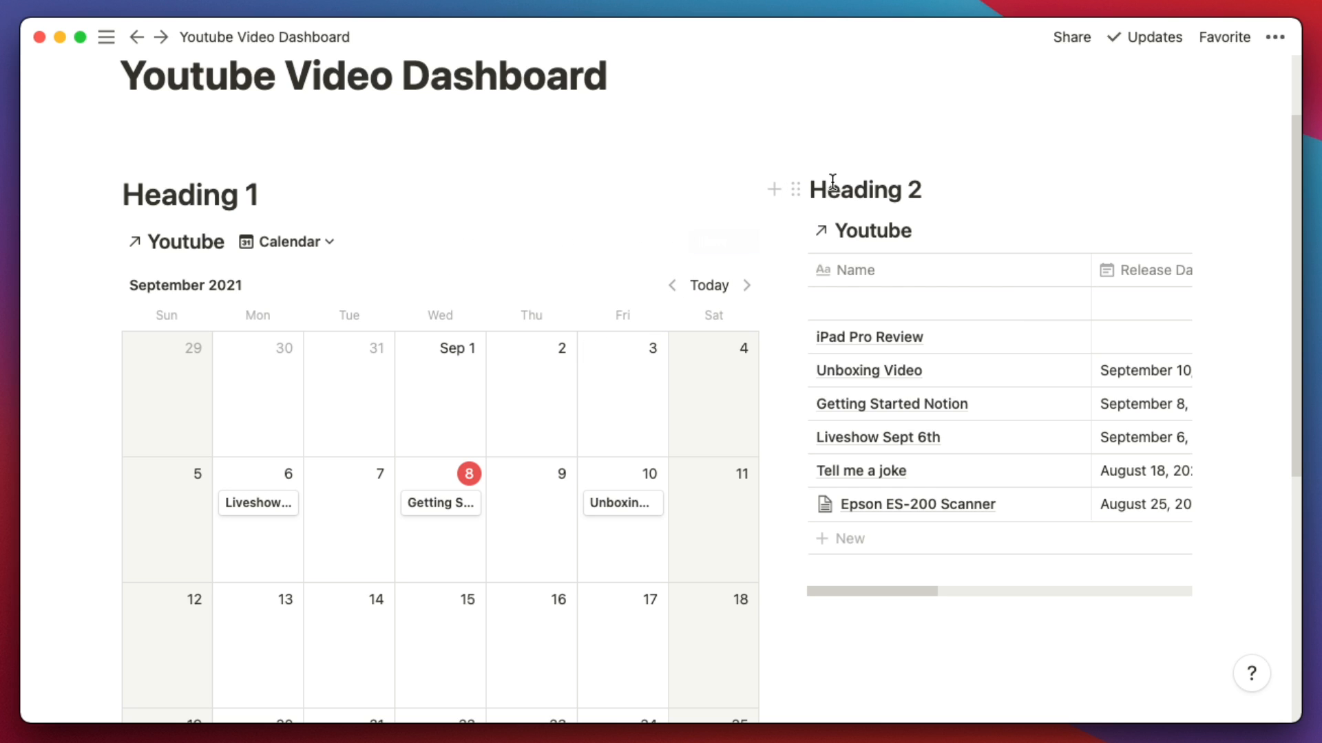
Delete the Heading 2 and Heading 1 blocks above the table and the calendar
left_click(797, 190)
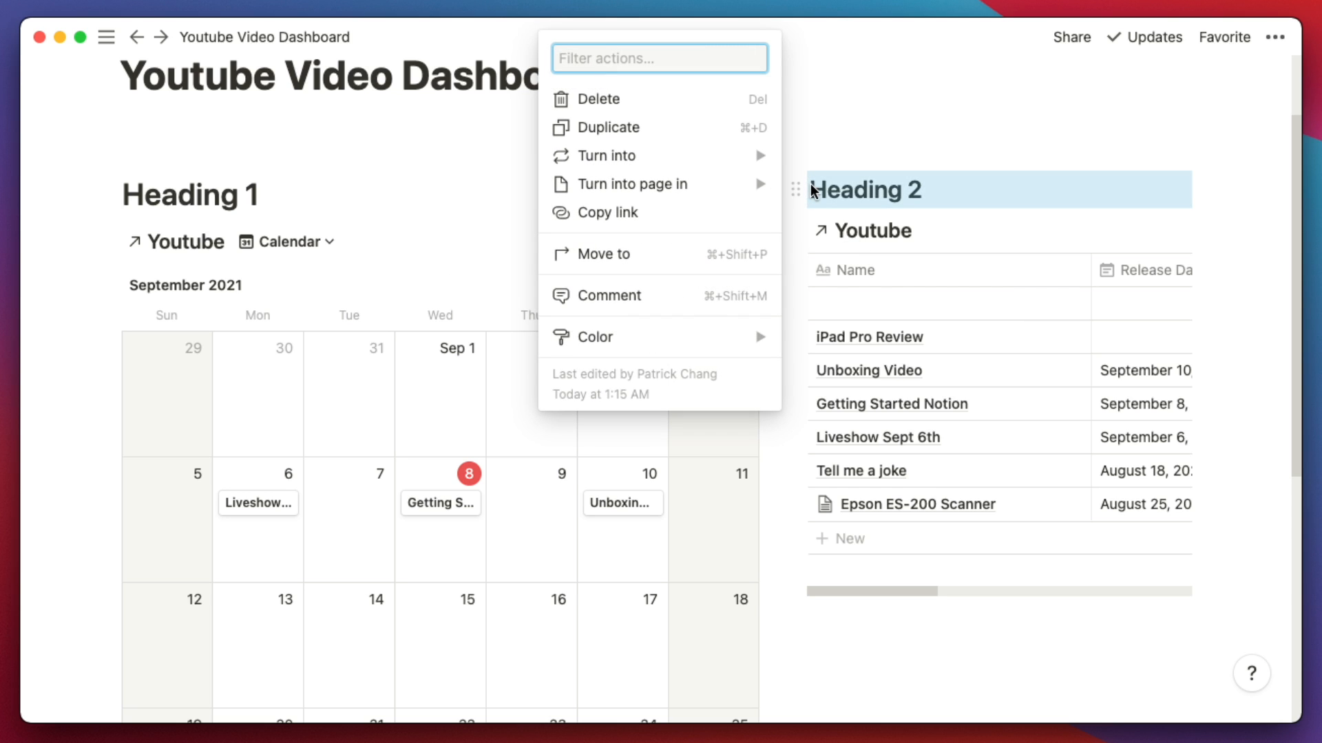
key("Delete")
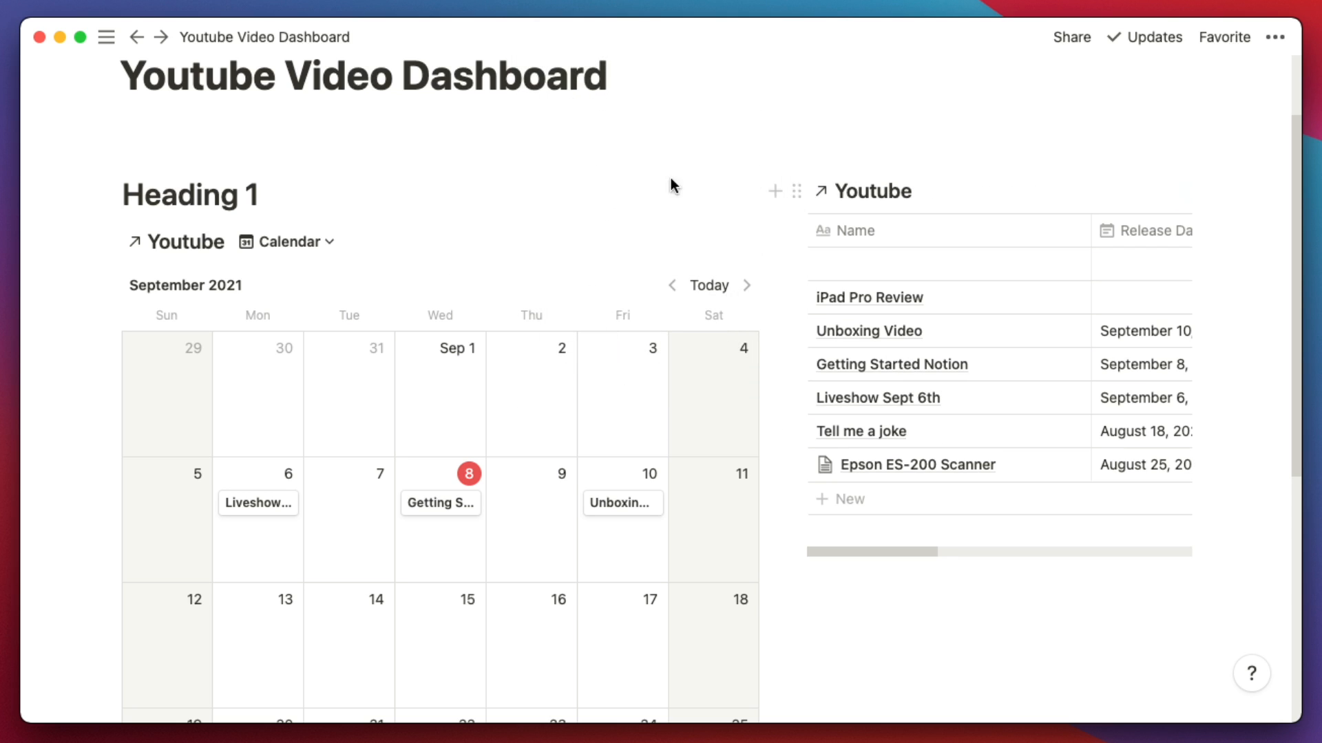
left_click(116, 194)
key("Delete")
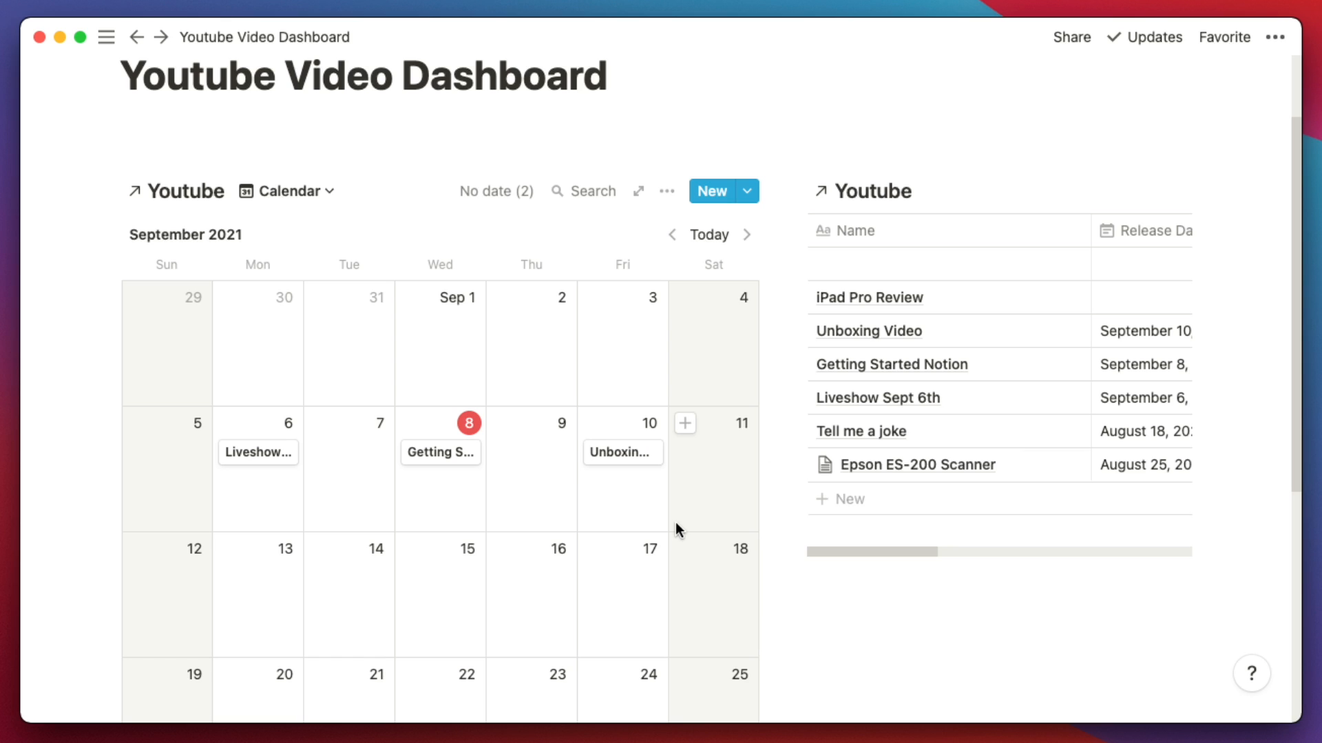
Check the table's hidden columns and narrow the calendar column until the table shows Name, Release Date and Status
scroll(790, 466, "up", 1)
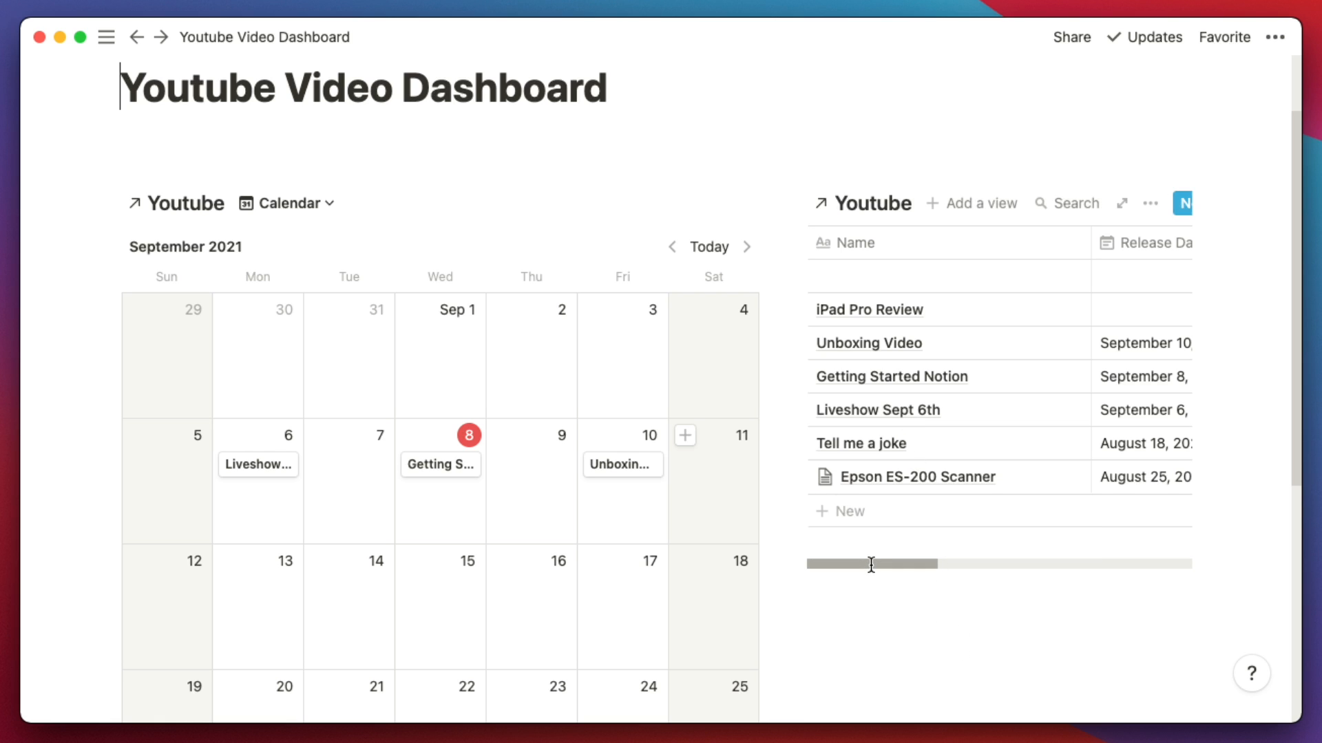
left_click_drag(874, 567, 782, 549)
left_click(993, 638)
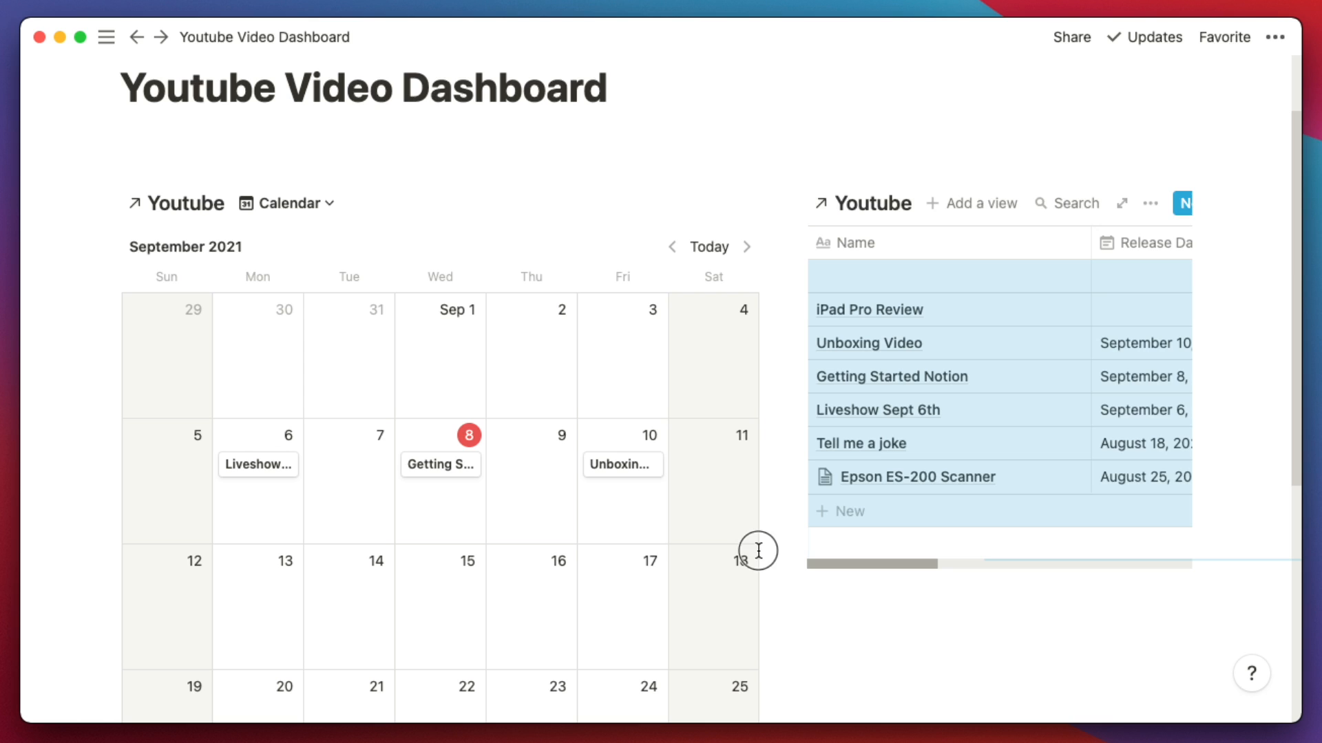
left_click(878, 640)
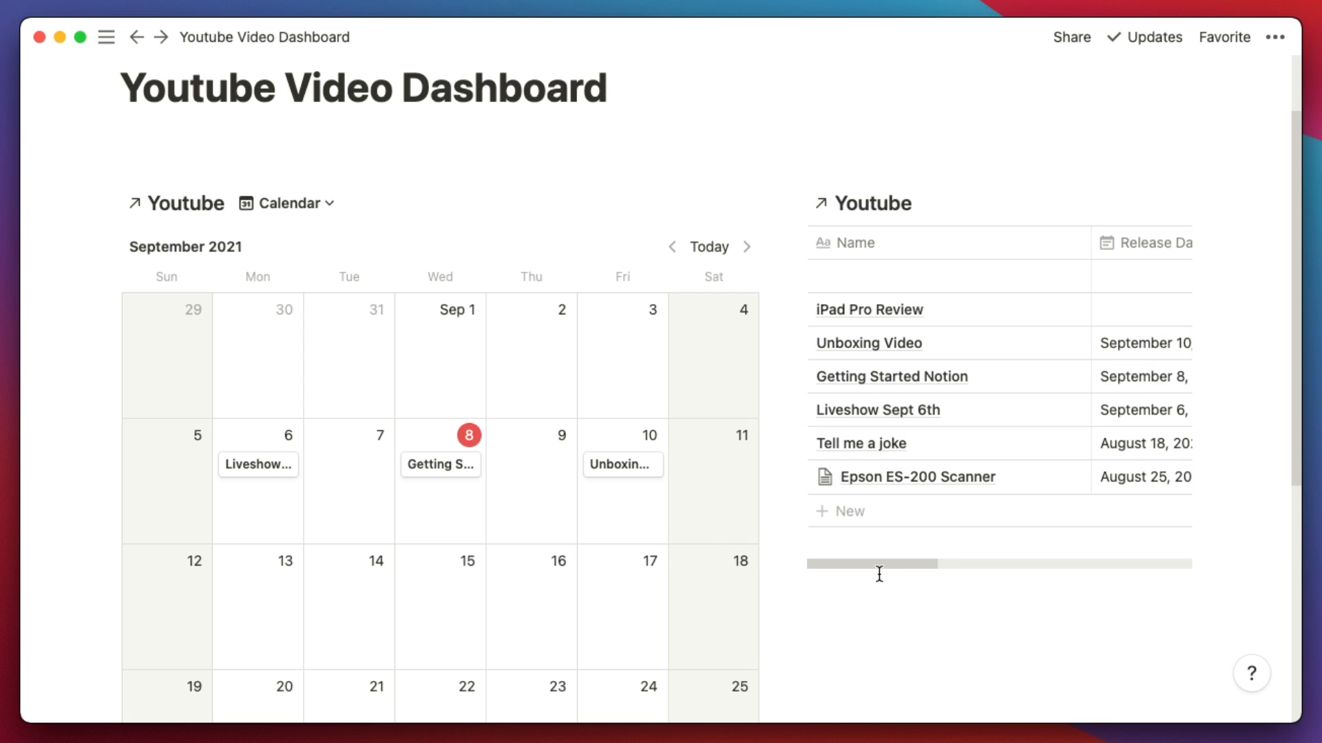
left_click_drag(879, 564, 988, 567)
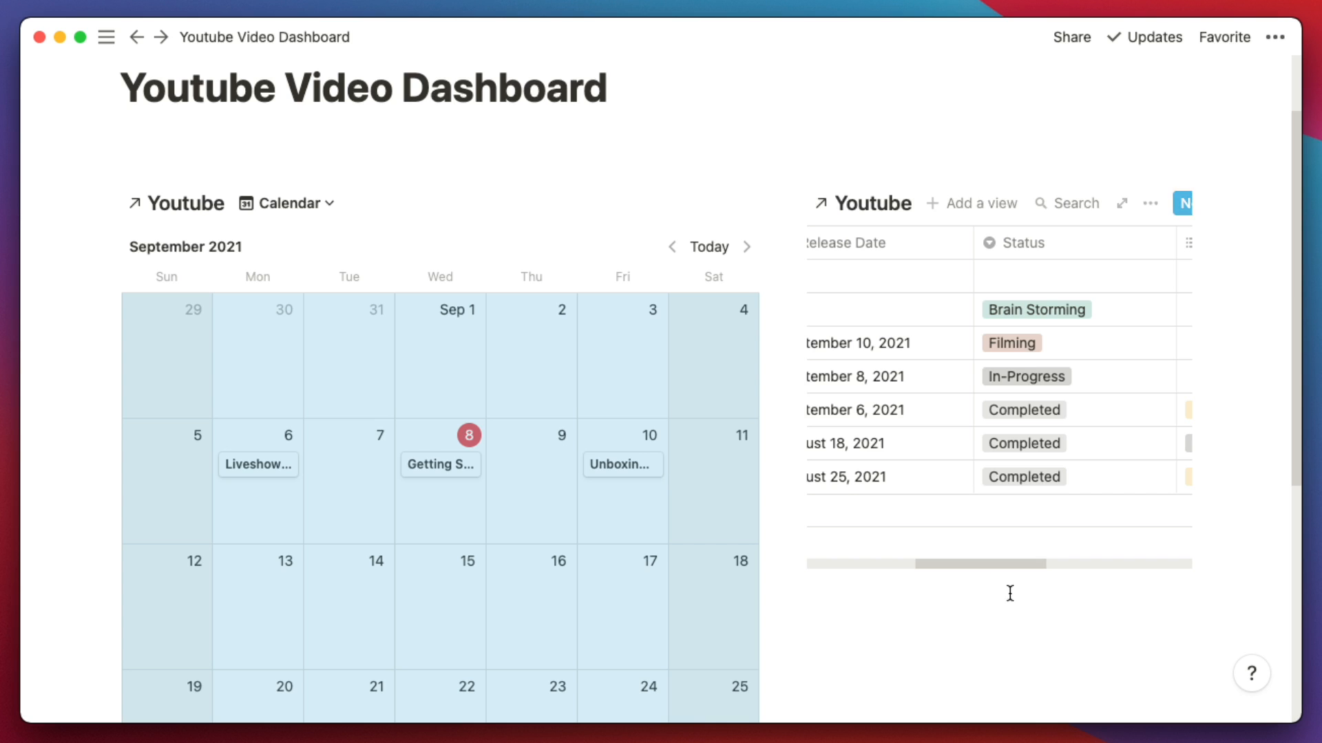
left_click(1025, 658)
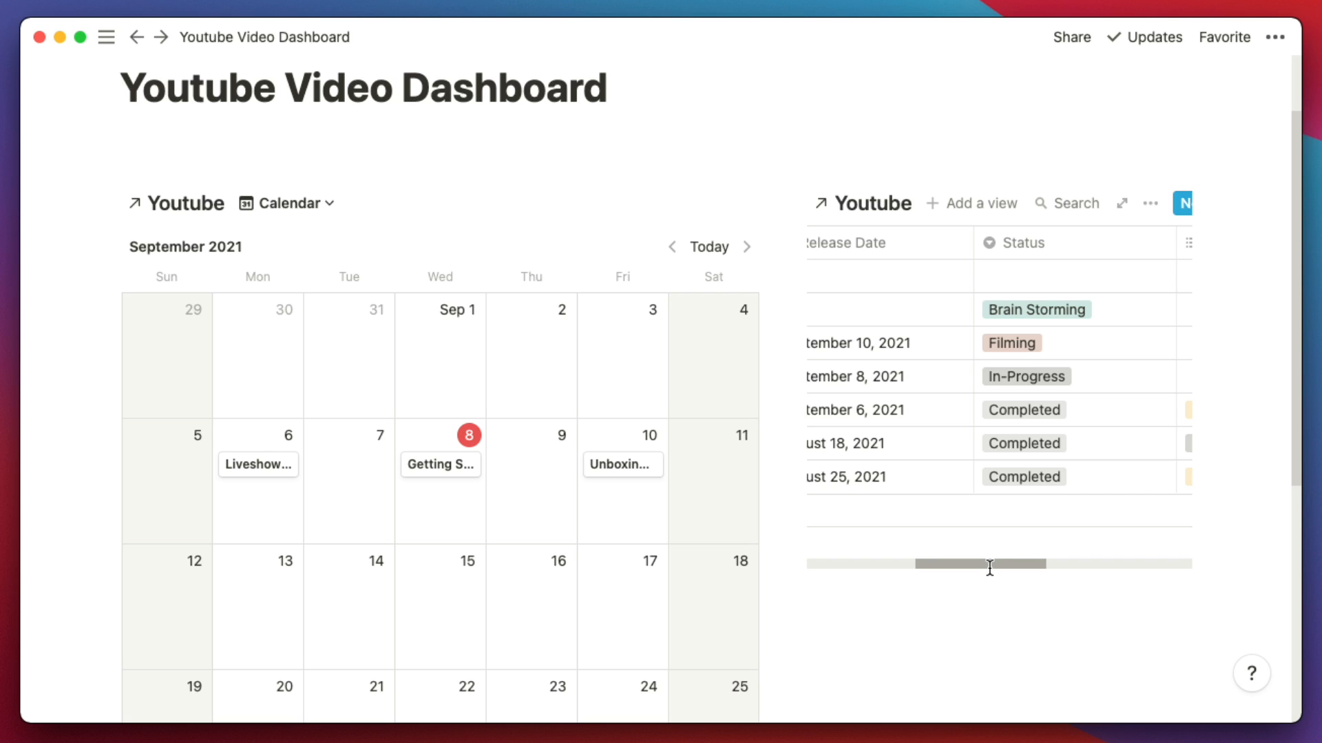
left_click_drag(989, 568, 838, 561)
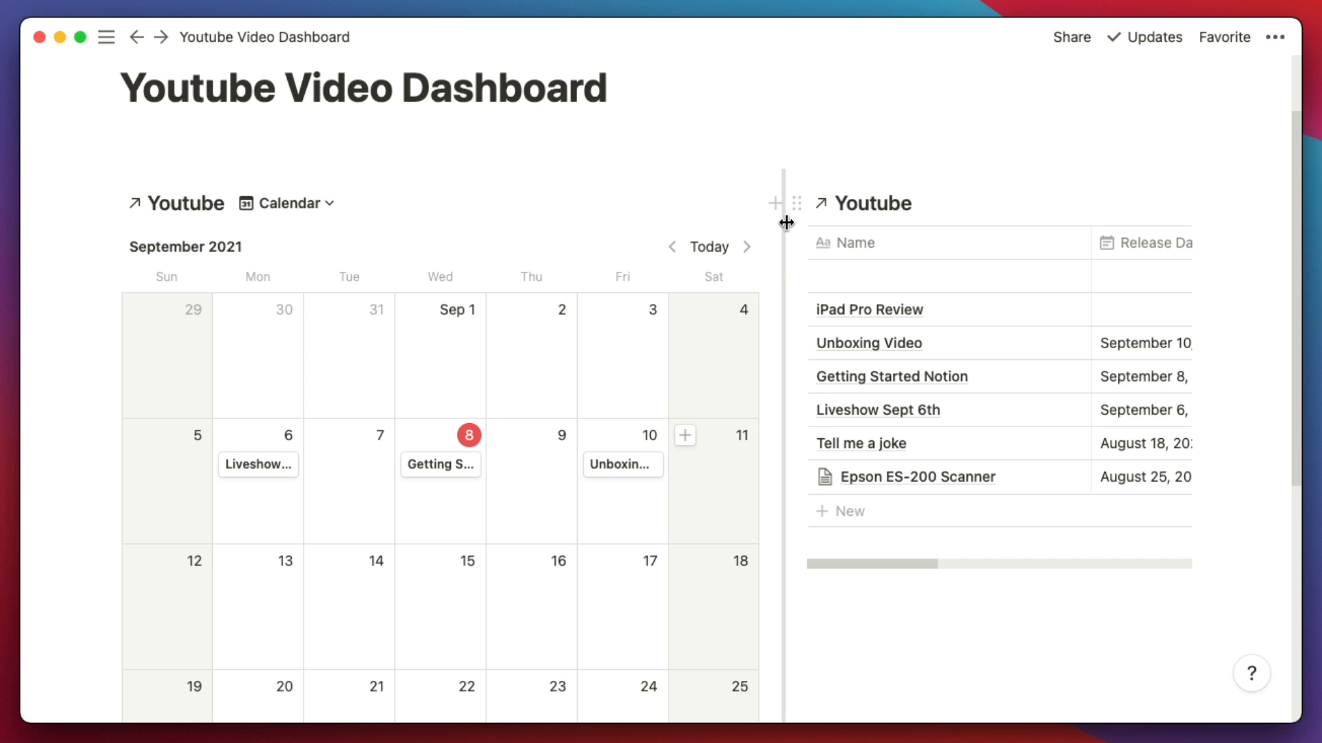
left_click_drag(760, 232, 468, 329)
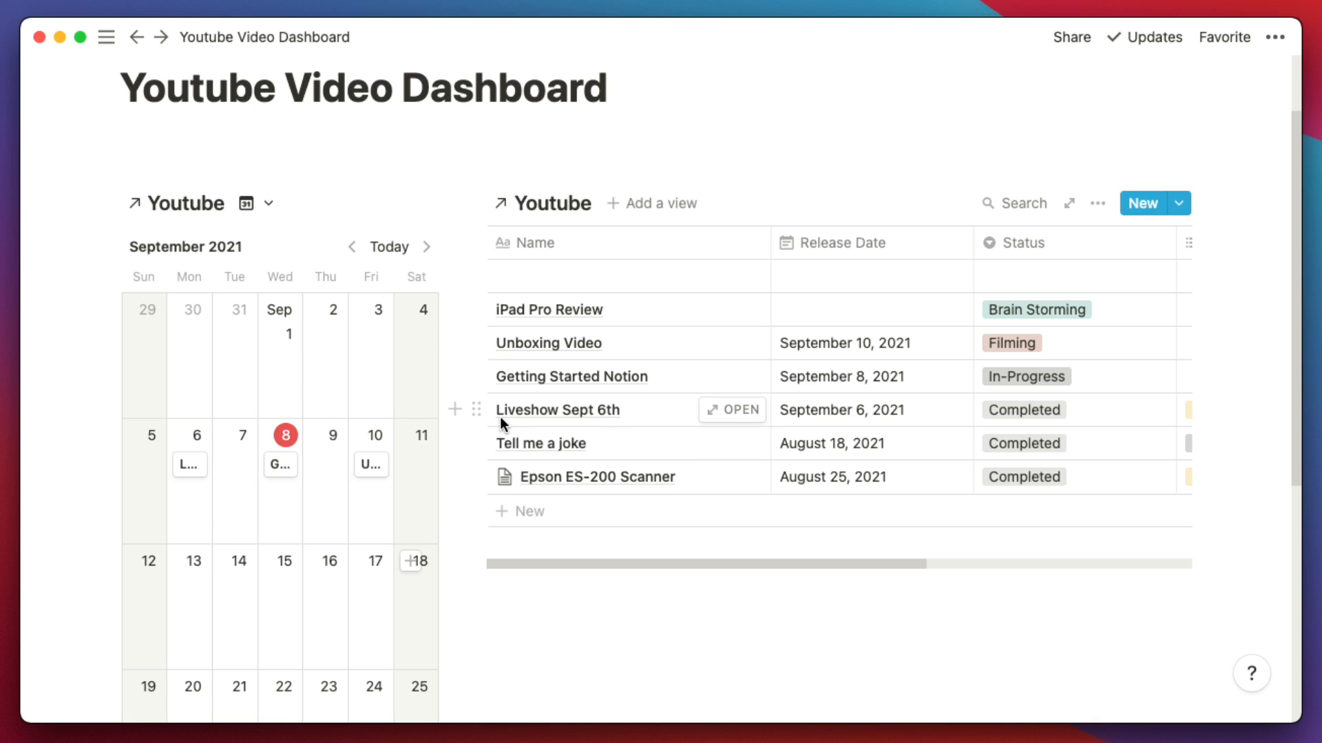
Add a filter to the linked Youtube table where Status Is not Completed
left_click(1094, 203)
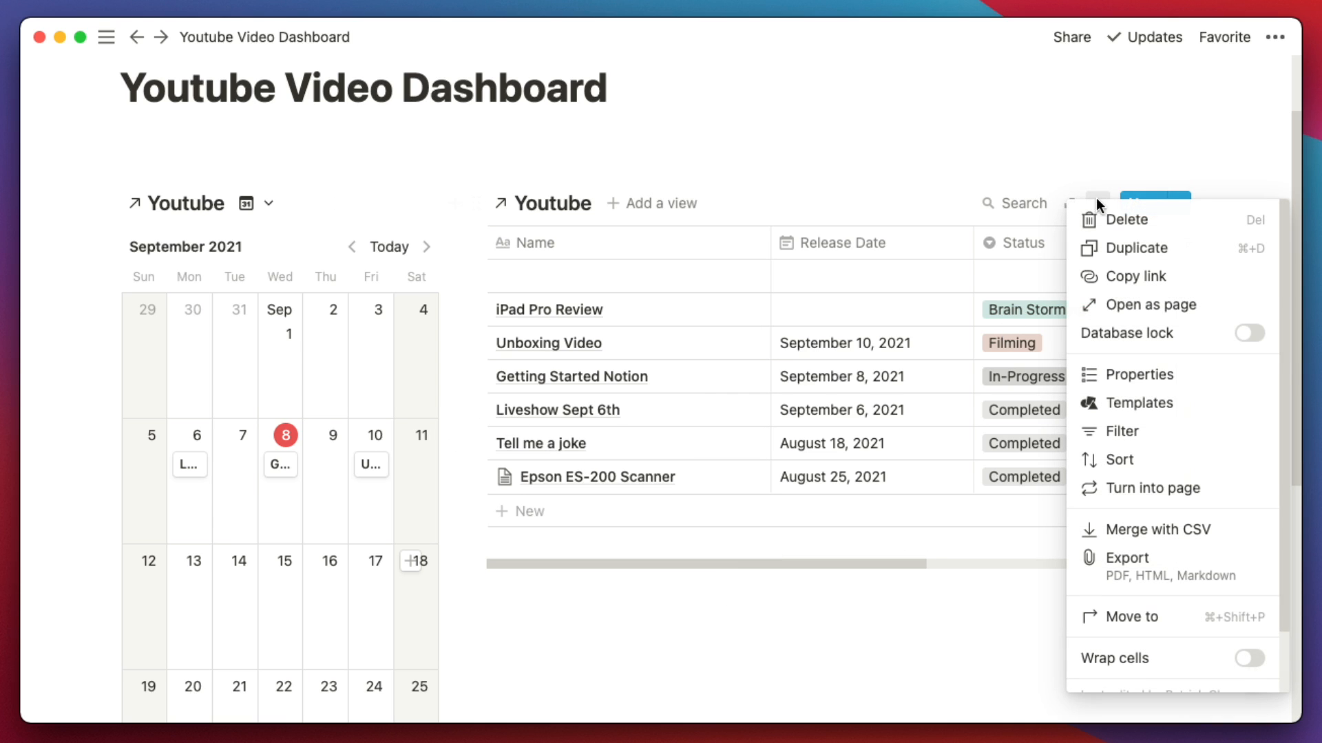
left_click(1171, 444)
left_click(769, 398)
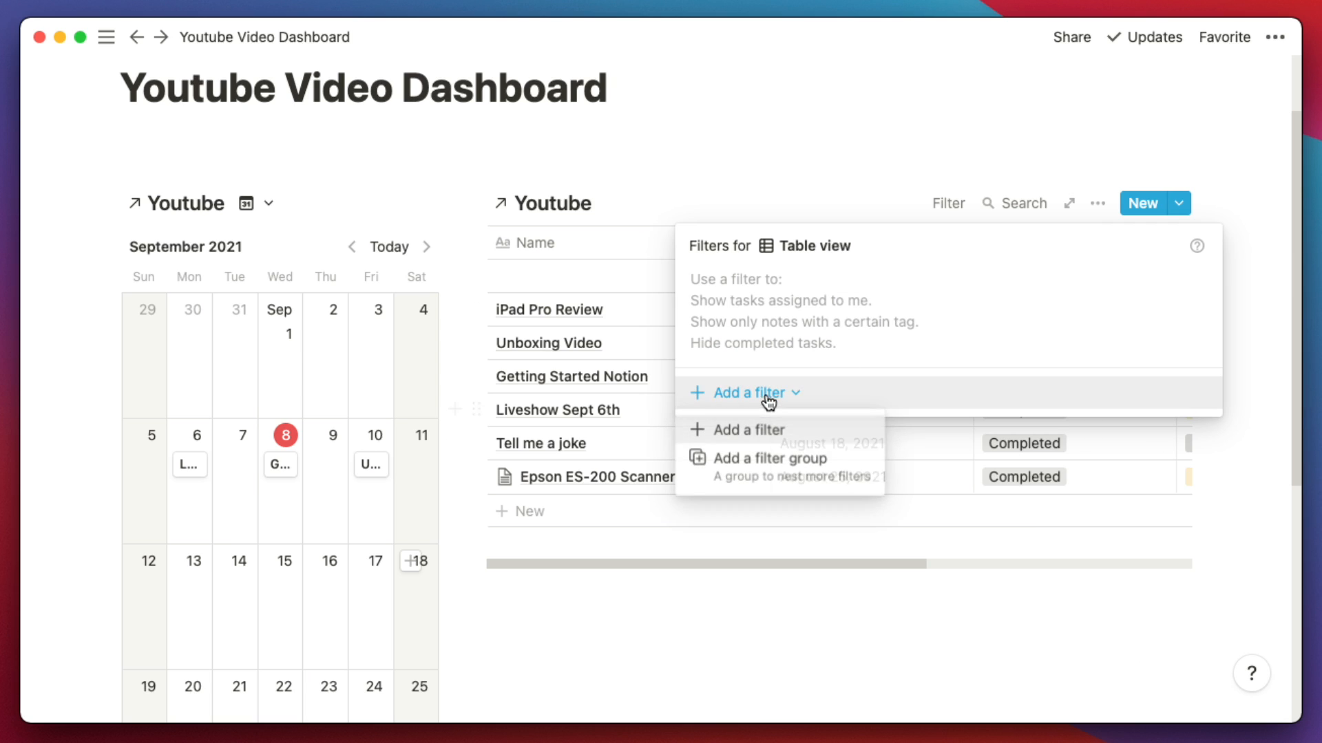
left_click(769, 428)
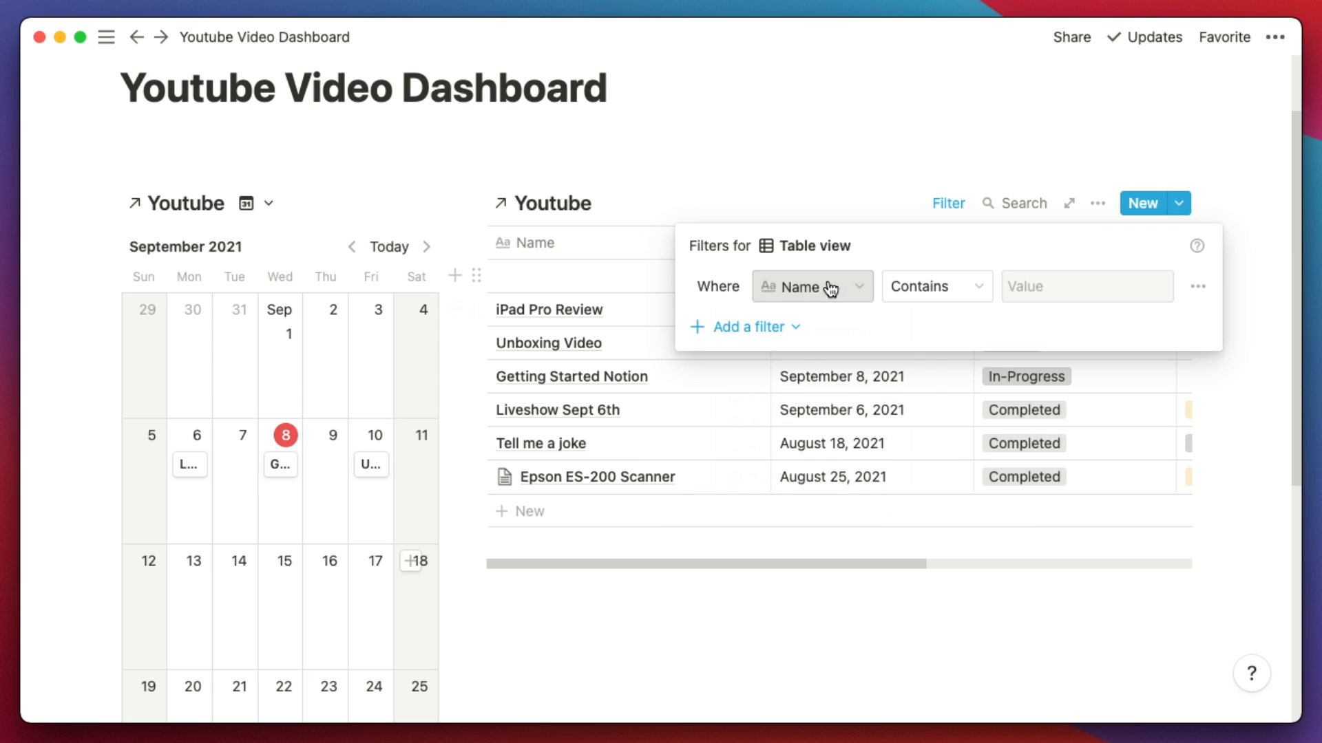
left_click(831, 288)
left_click(930, 297)
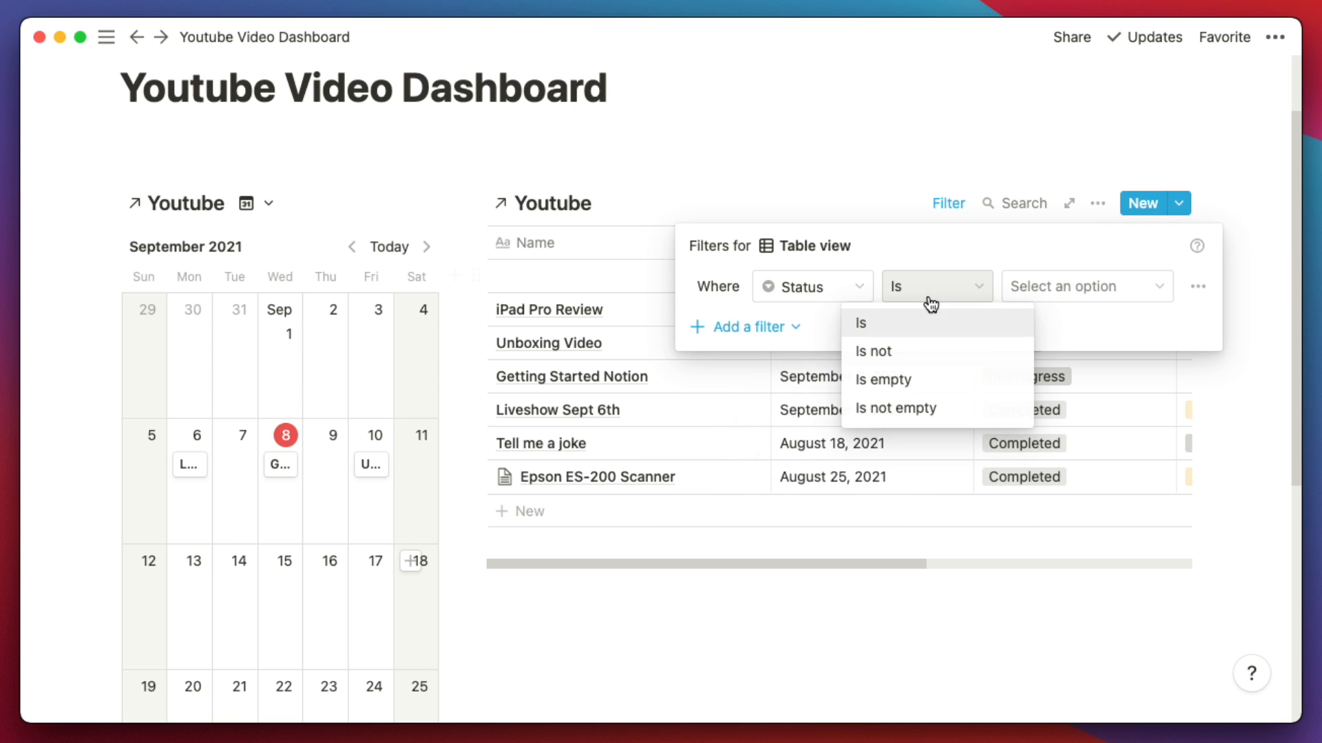
left_click(906, 351)
left_click(1067, 291)
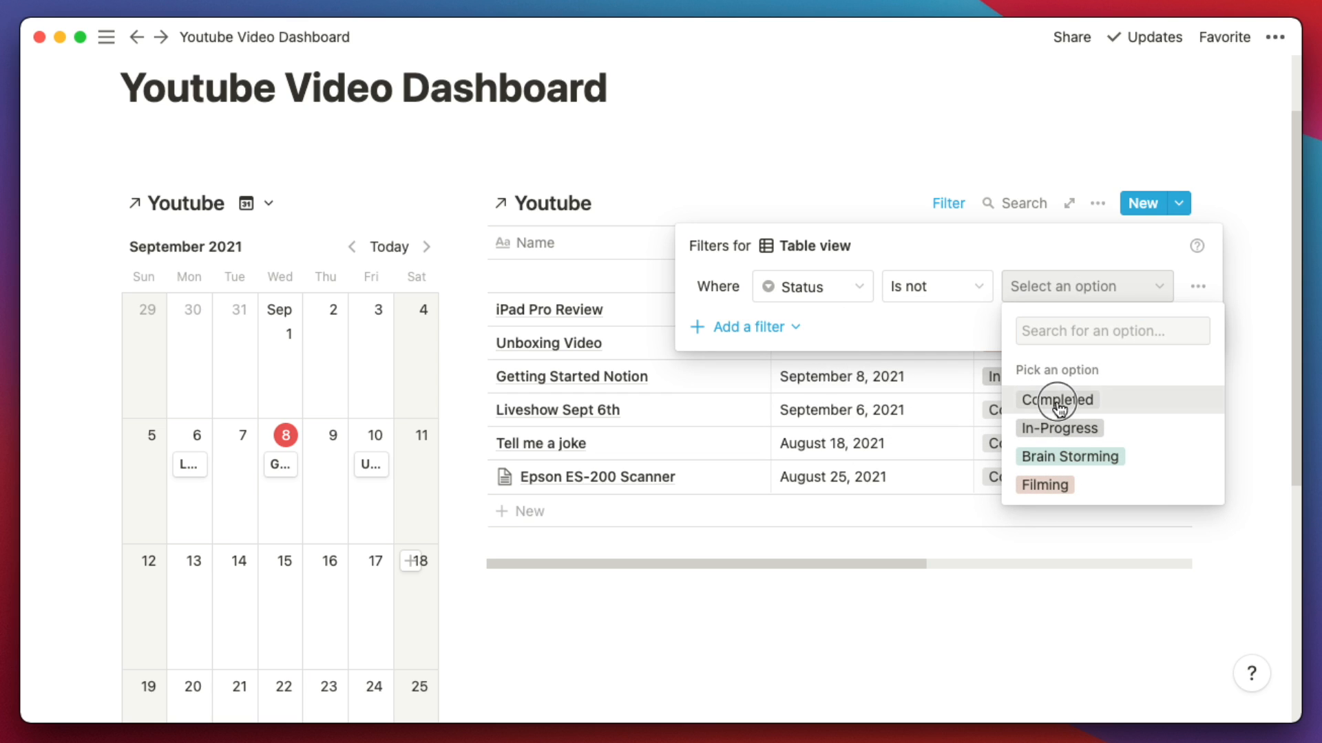
left_click(1057, 401)
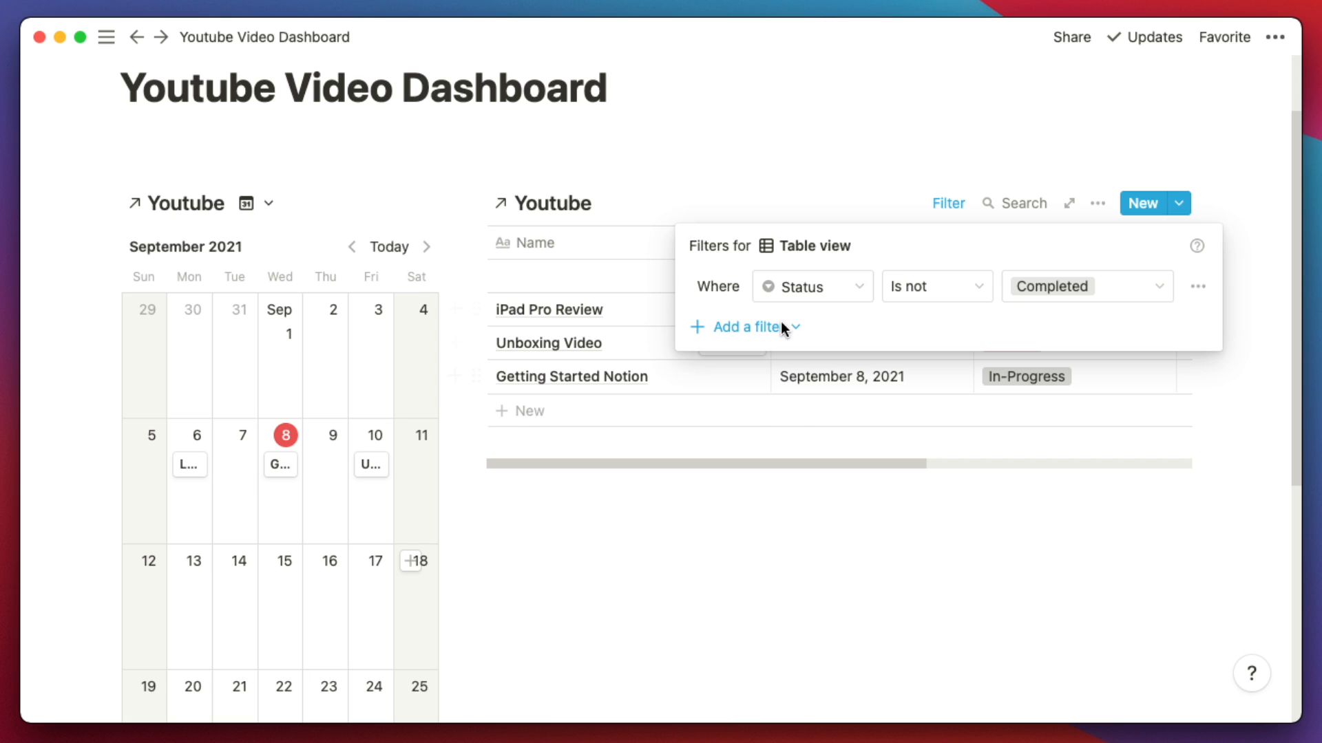
left_click(834, 618)
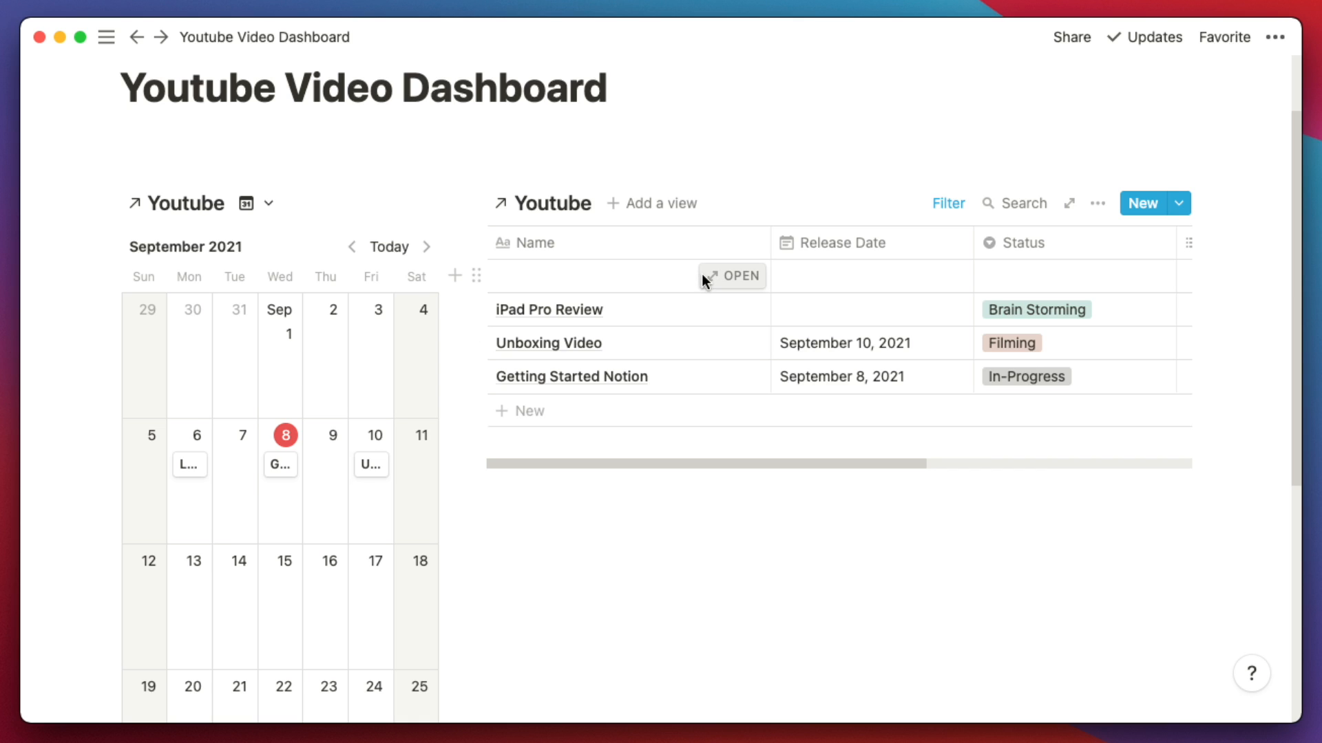
Add an Or filter to the linked Youtube table view where Release Date Is empty
left_click(947, 203)
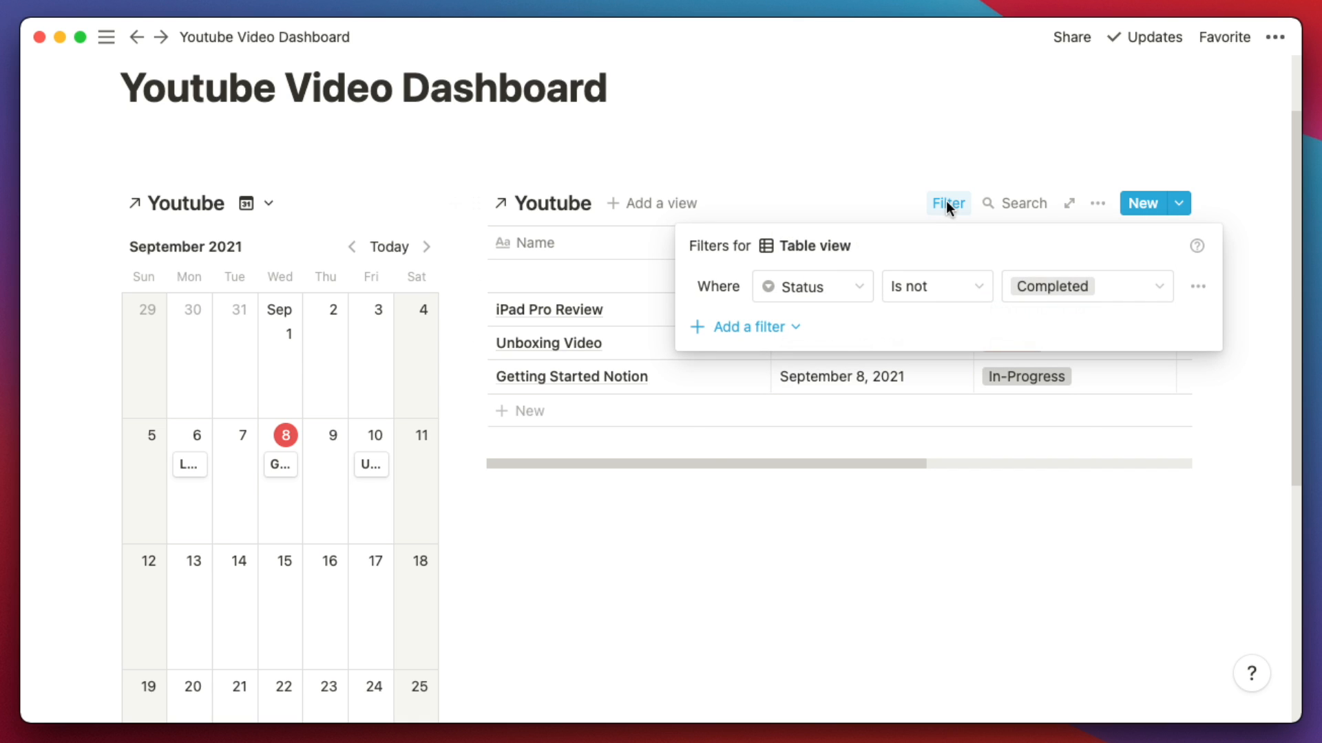
left_click(716, 327)
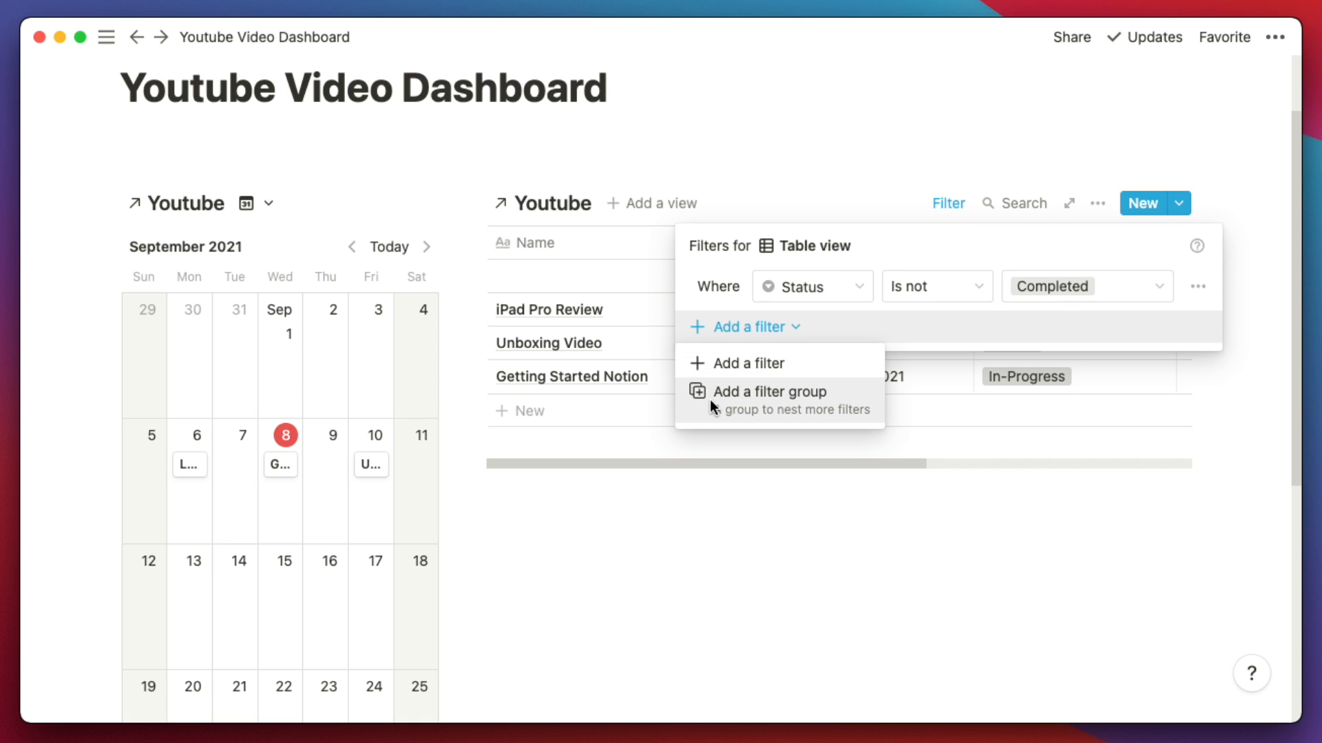
left_click(708, 364)
left_click(704, 326)
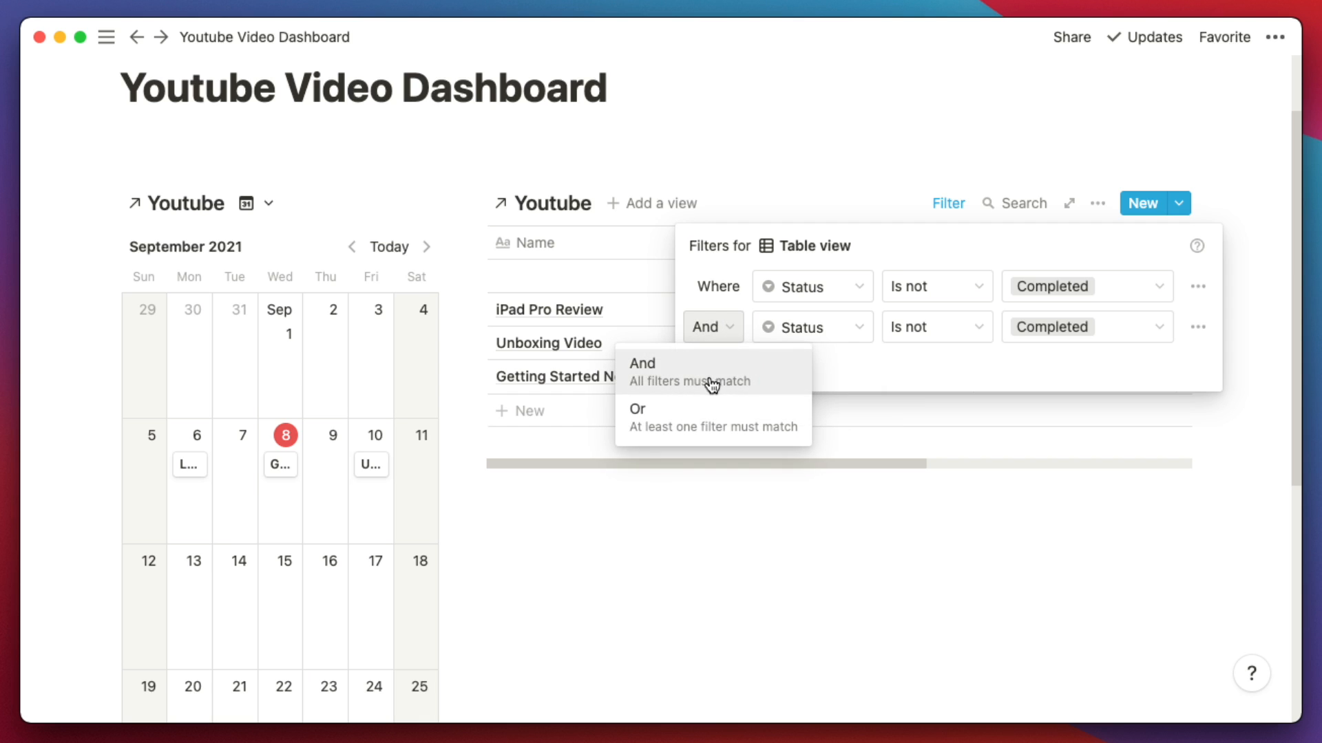
left_click(680, 417)
left_click(829, 332)
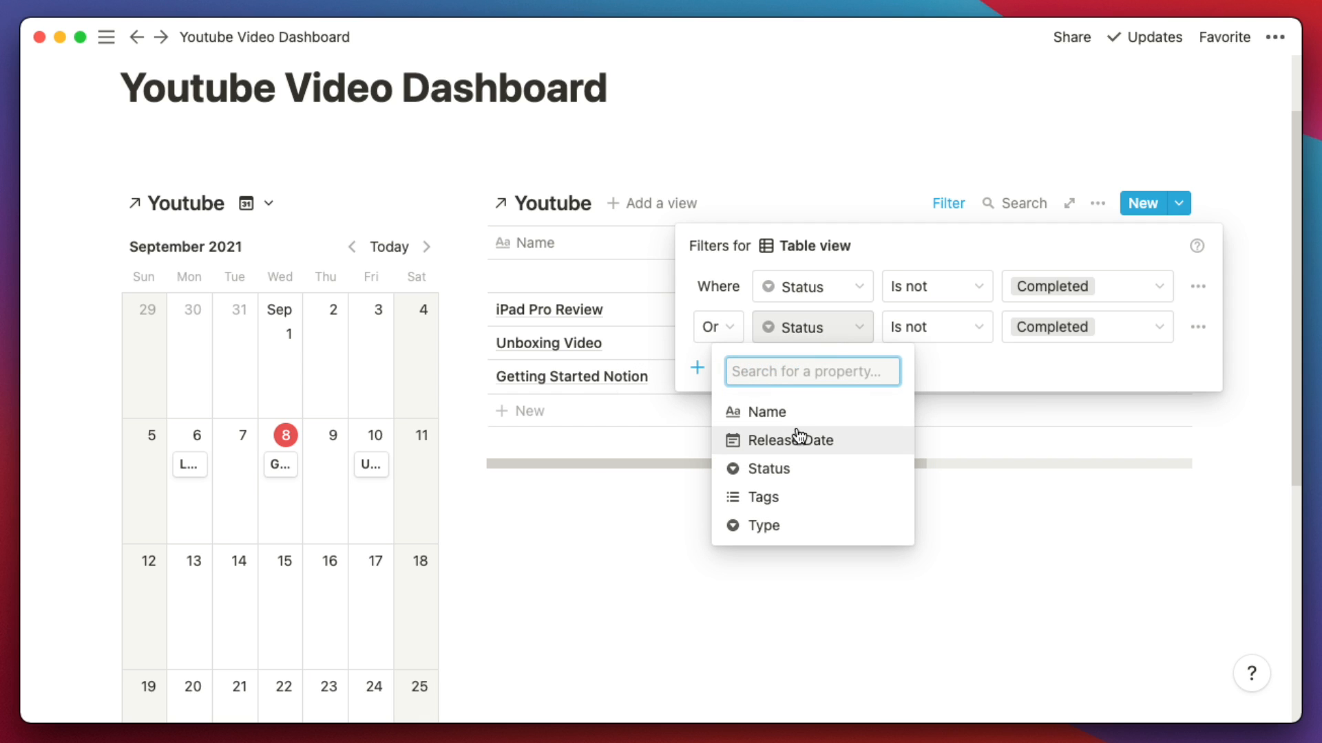
left_click(792, 440)
left_click(934, 329)
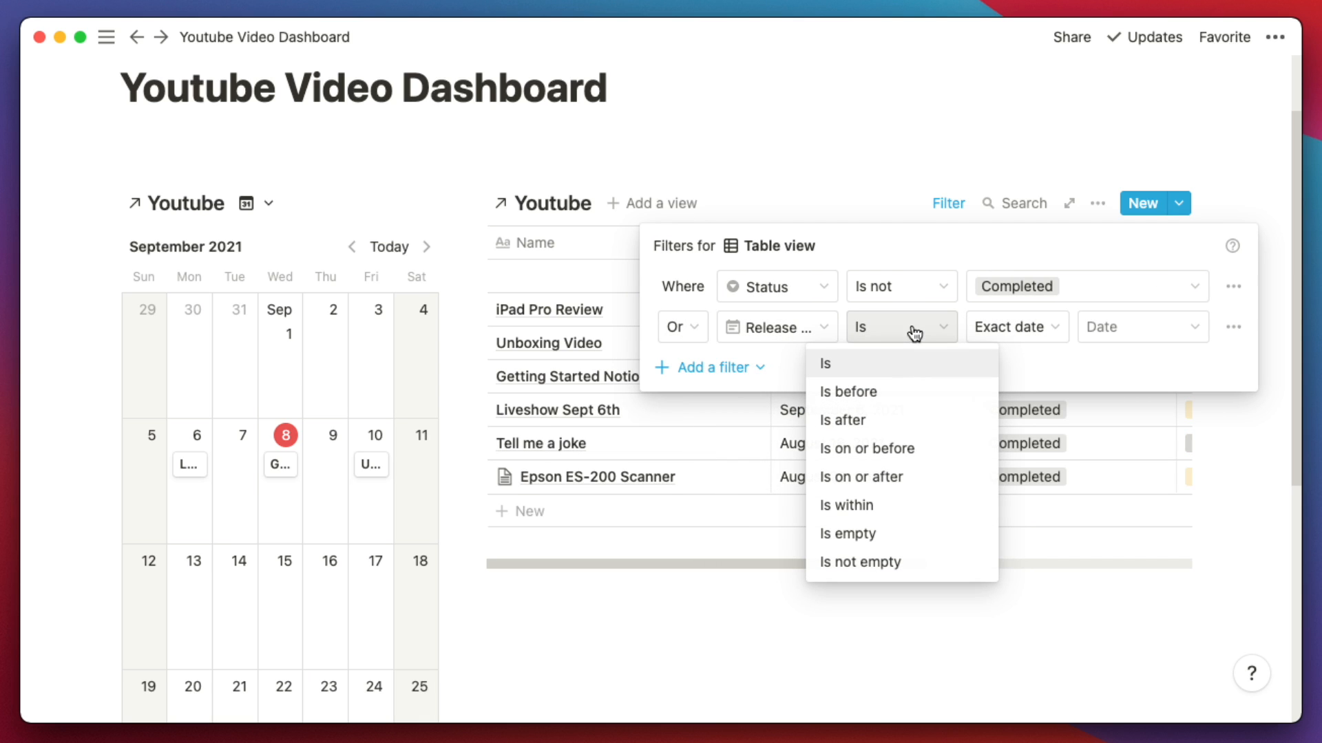
left_click(888, 535)
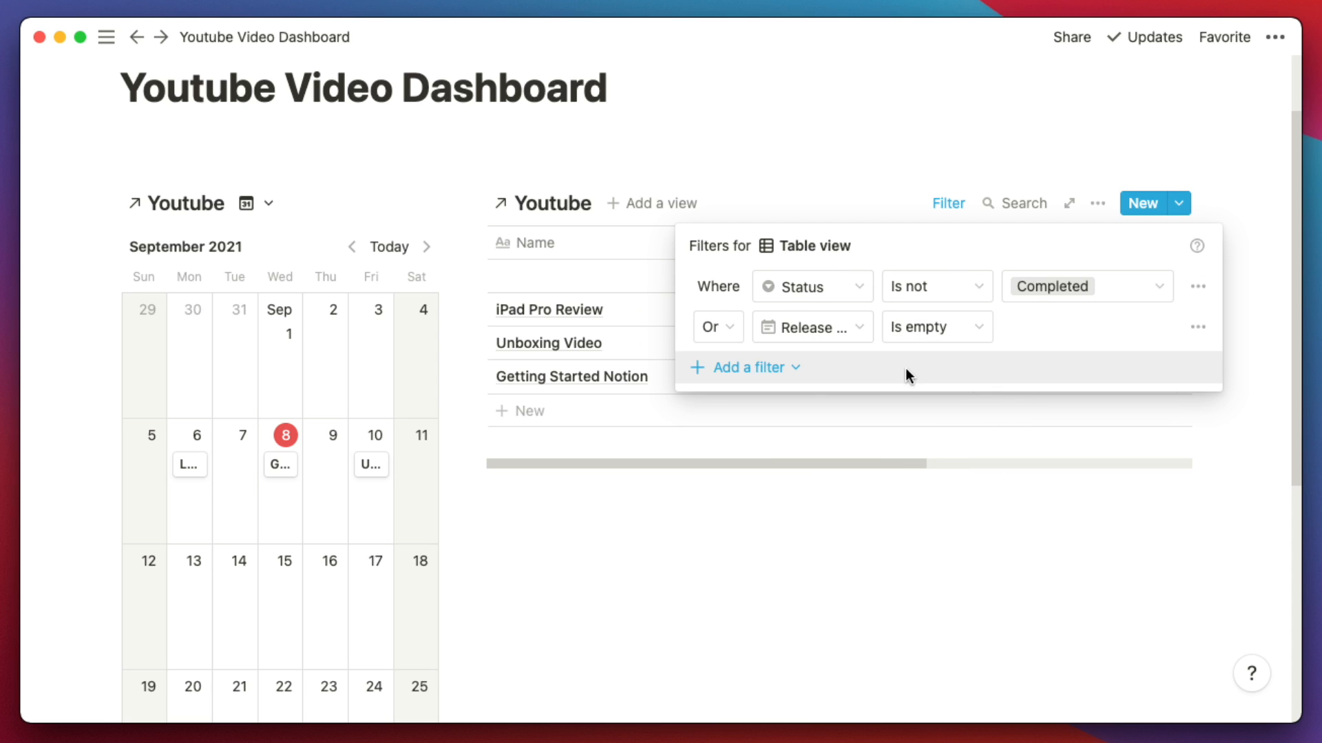
left_click(878, 432)
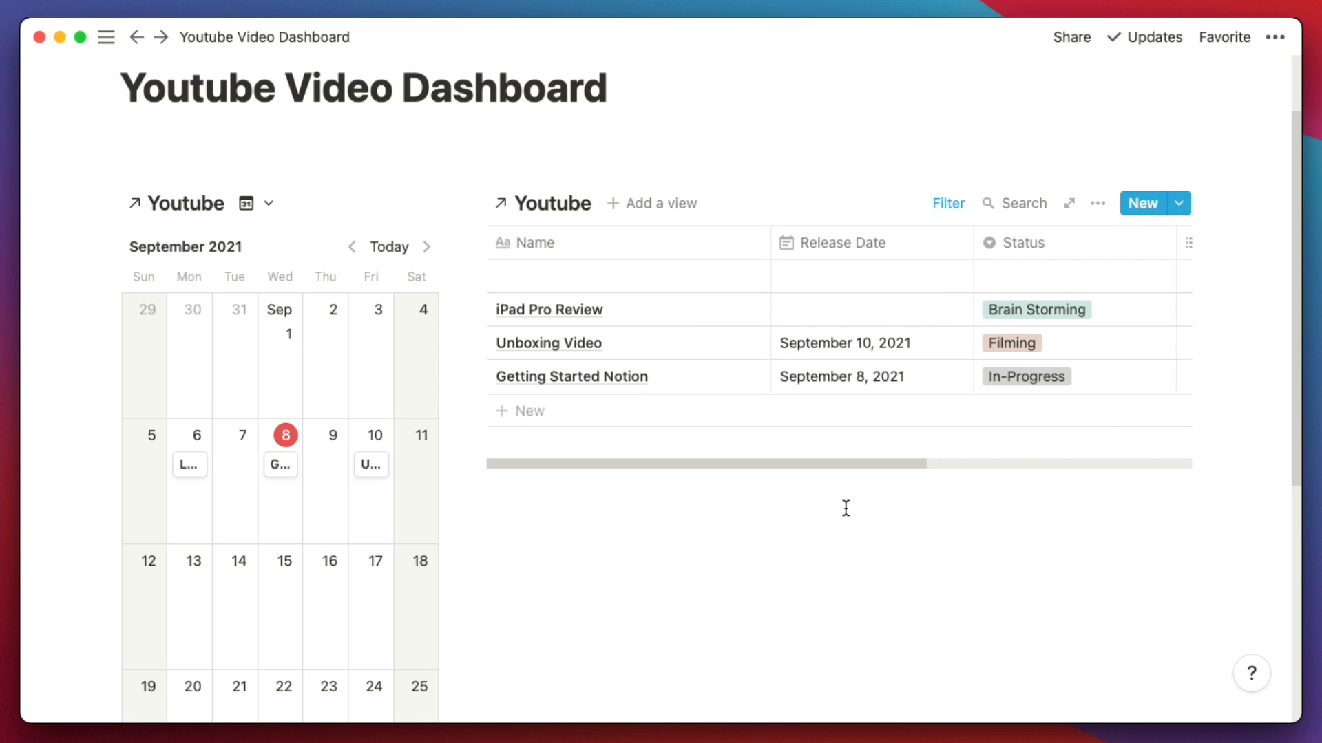
Name the empty row in the linked Youtube table "Unbox a new lense" and set its Status to Completed
left_click_drag(828, 472, 734, 472)
left_click(522, 279)
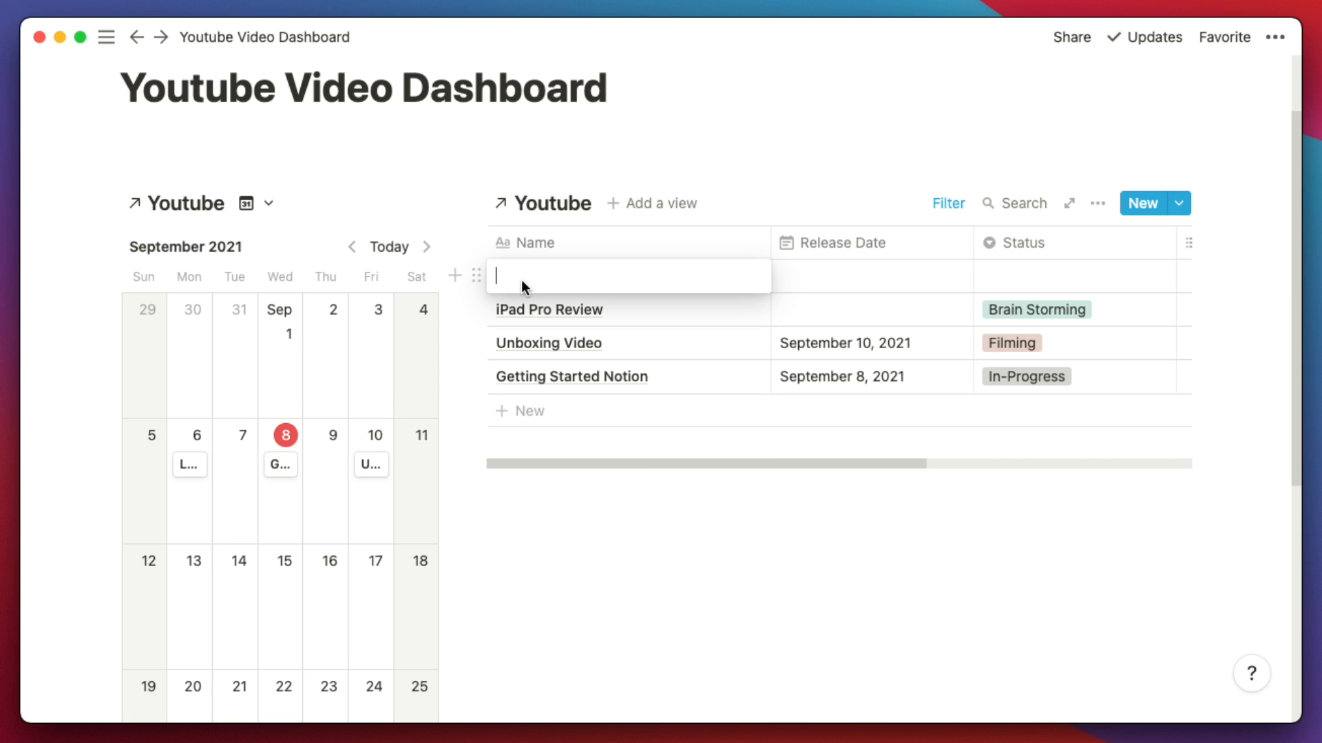
type("Unbox a new lense")
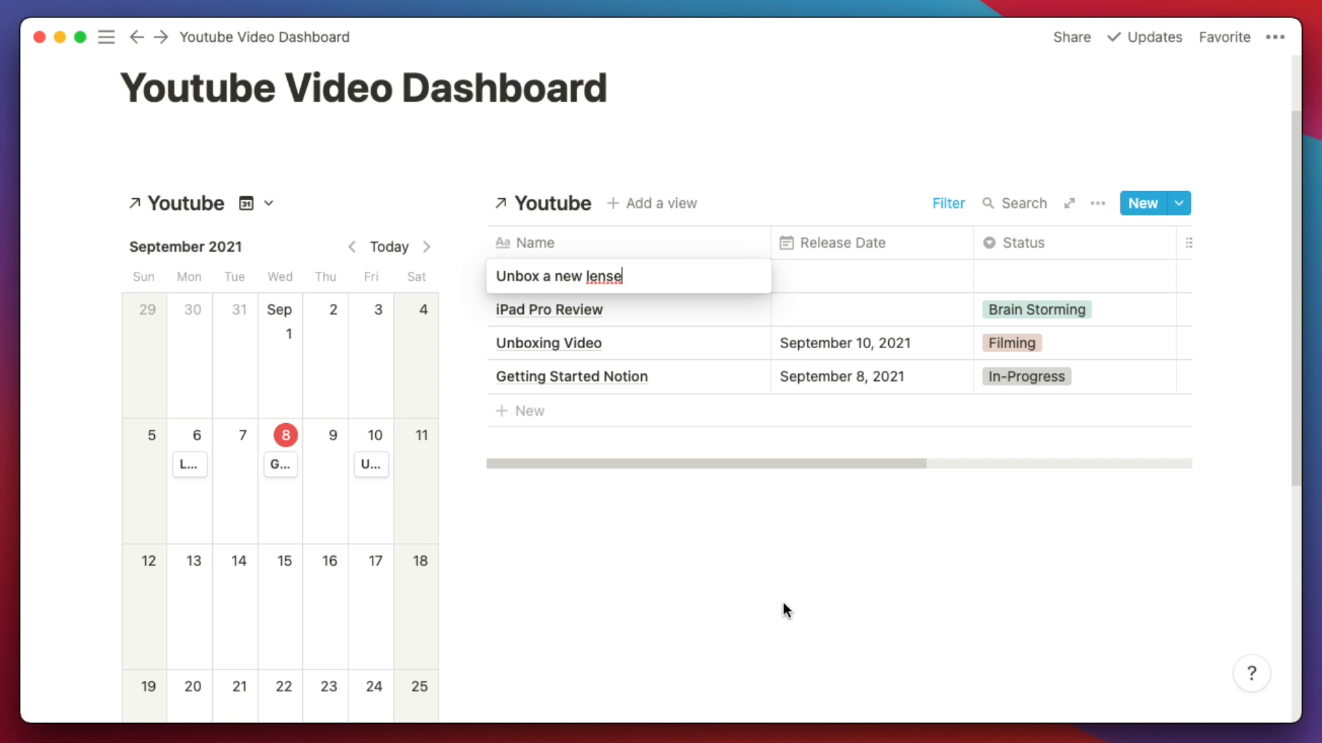
key("Escape")
left_click_drag(799, 464, 973, 460)
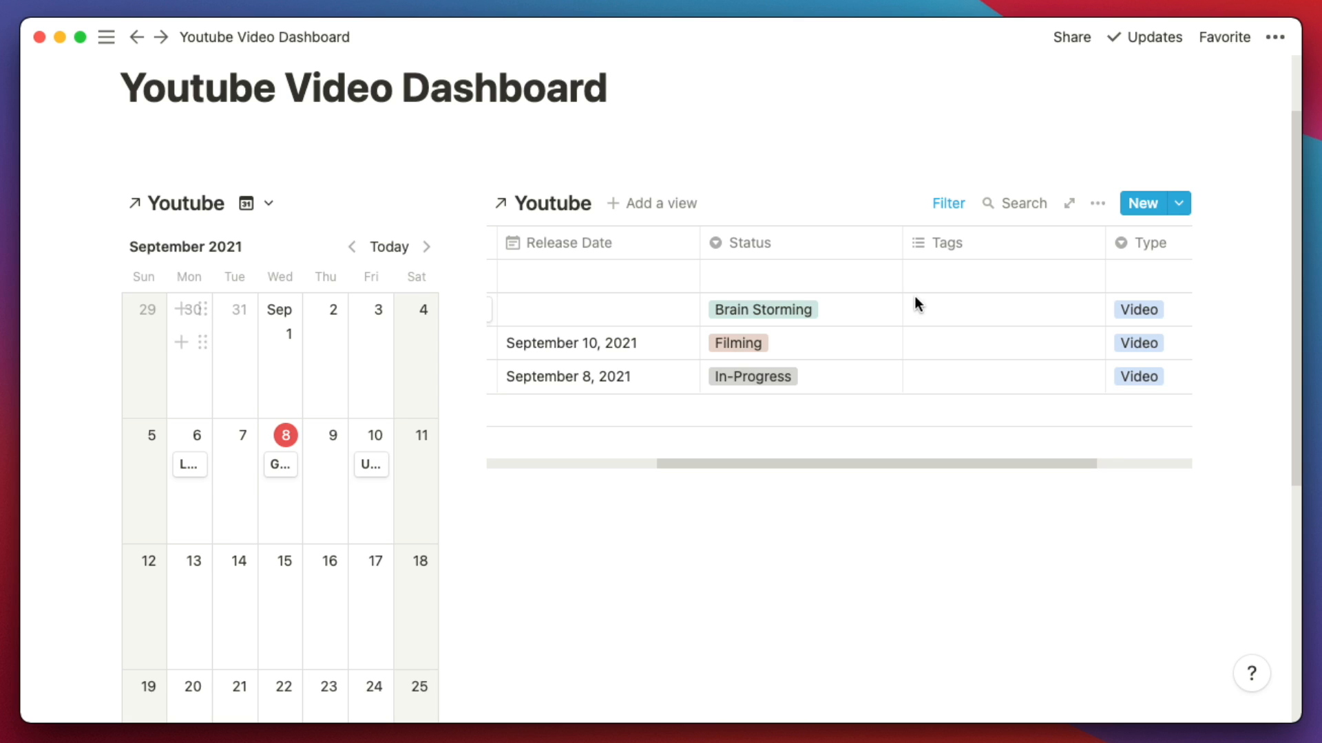
left_click(791, 279)
left_click(773, 348)
left_click(821, 673)
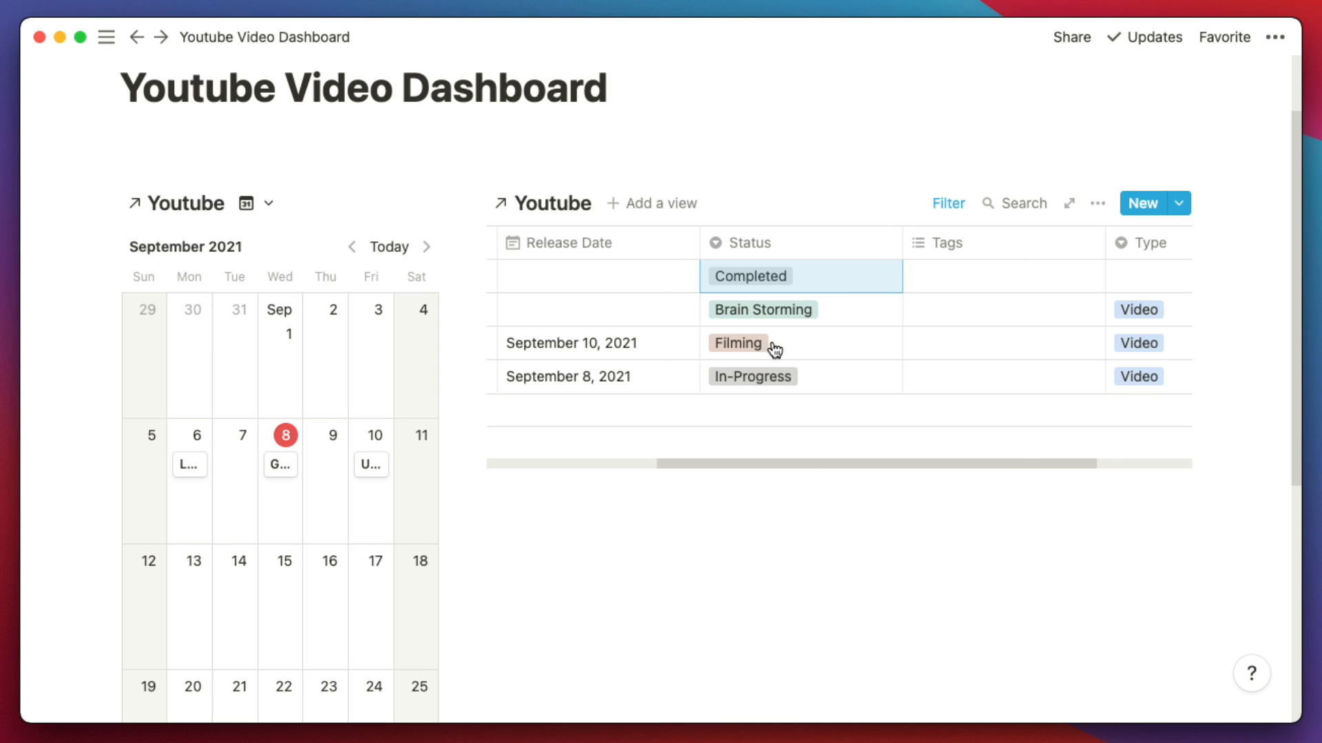
left_click_drag(853, 463, 632, 452)
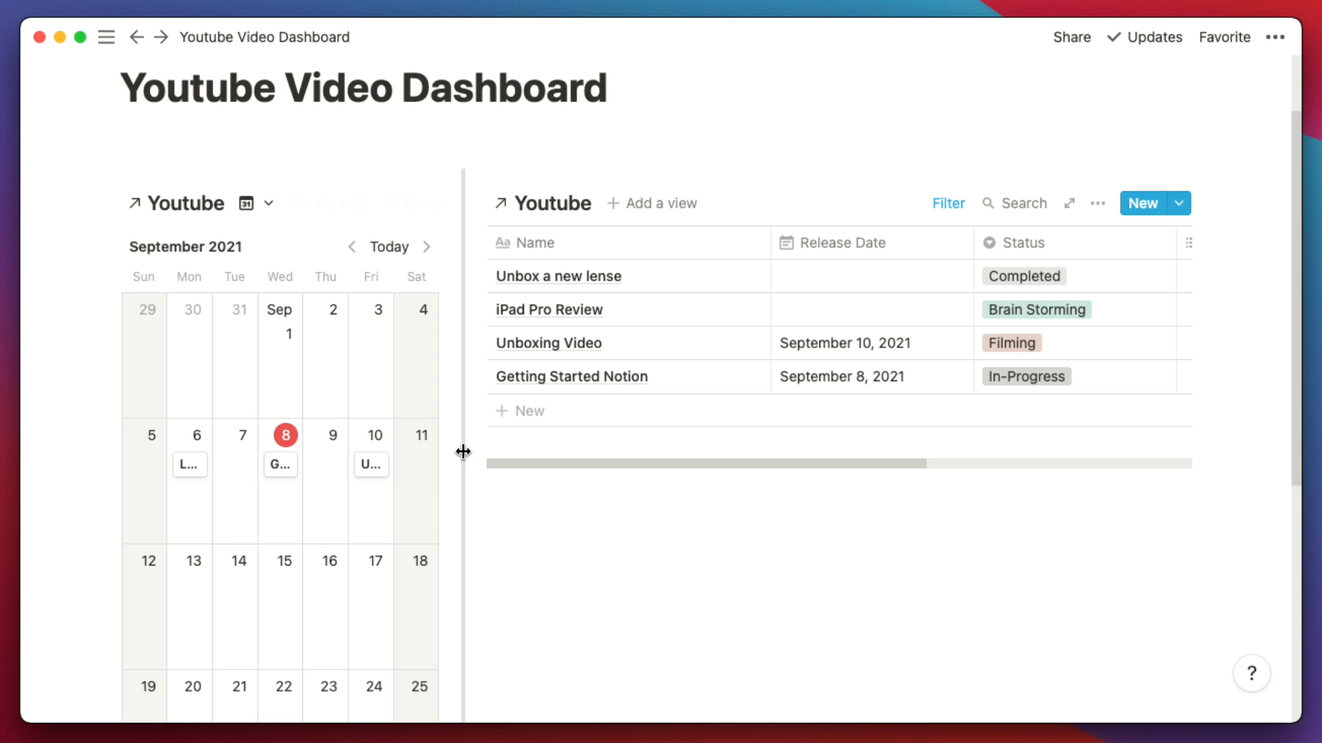
Widen the calendar column and move the "Unbox a new lense" row from the table onto September 15 in the calendar
left_click_drag(463, 451, 653, 444)
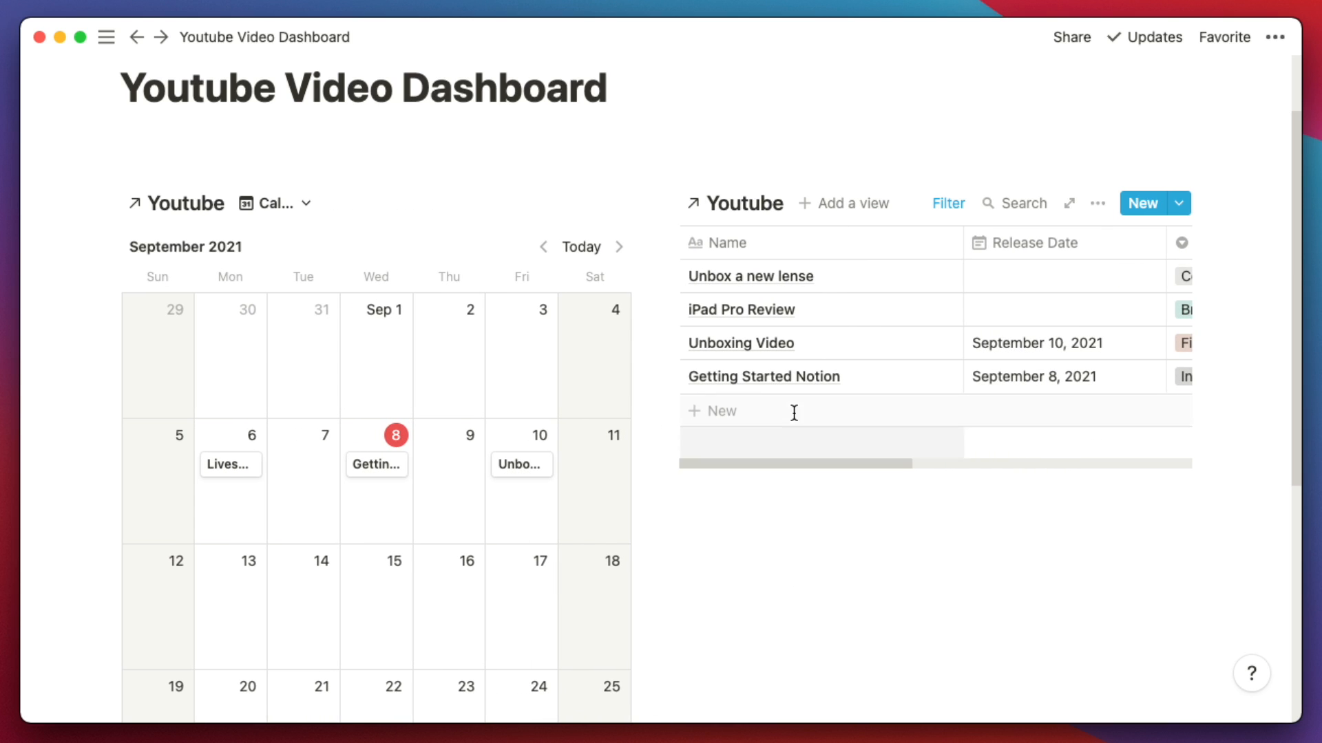
left_click(1027, 263)
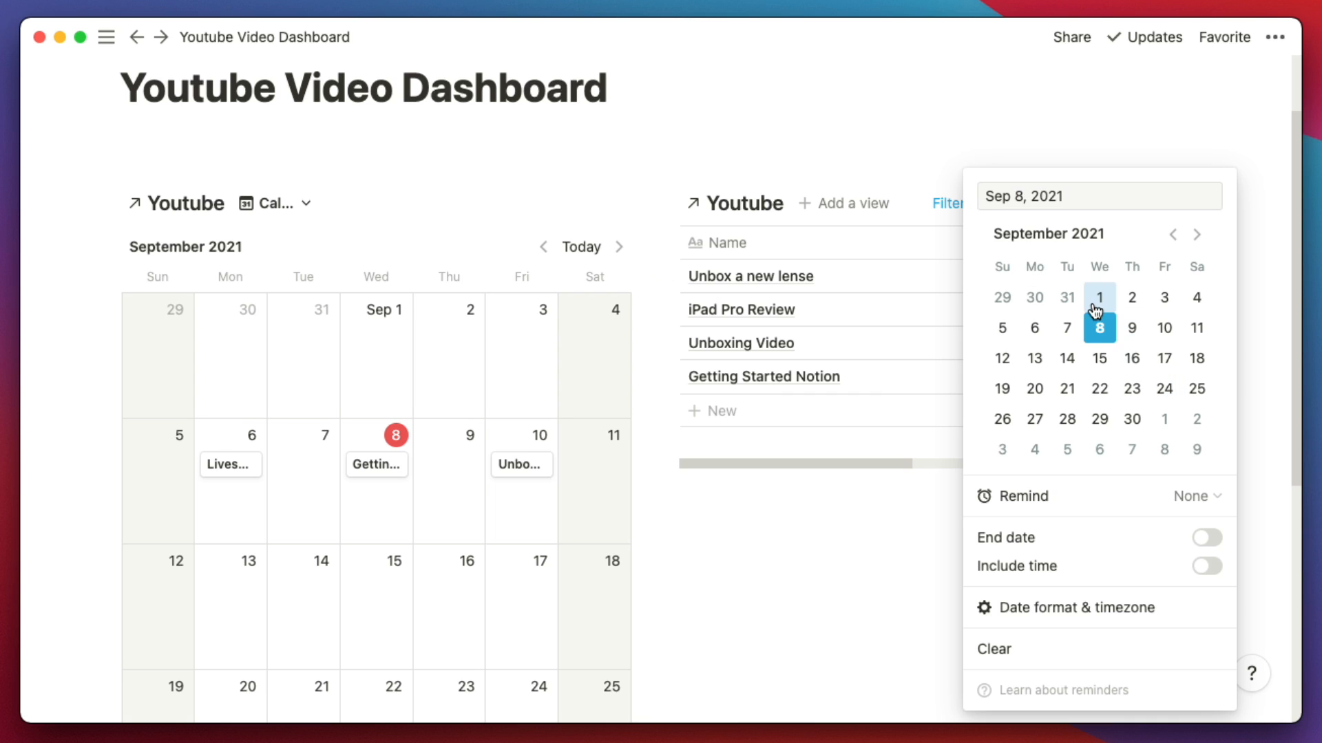
left_click(837, 559)
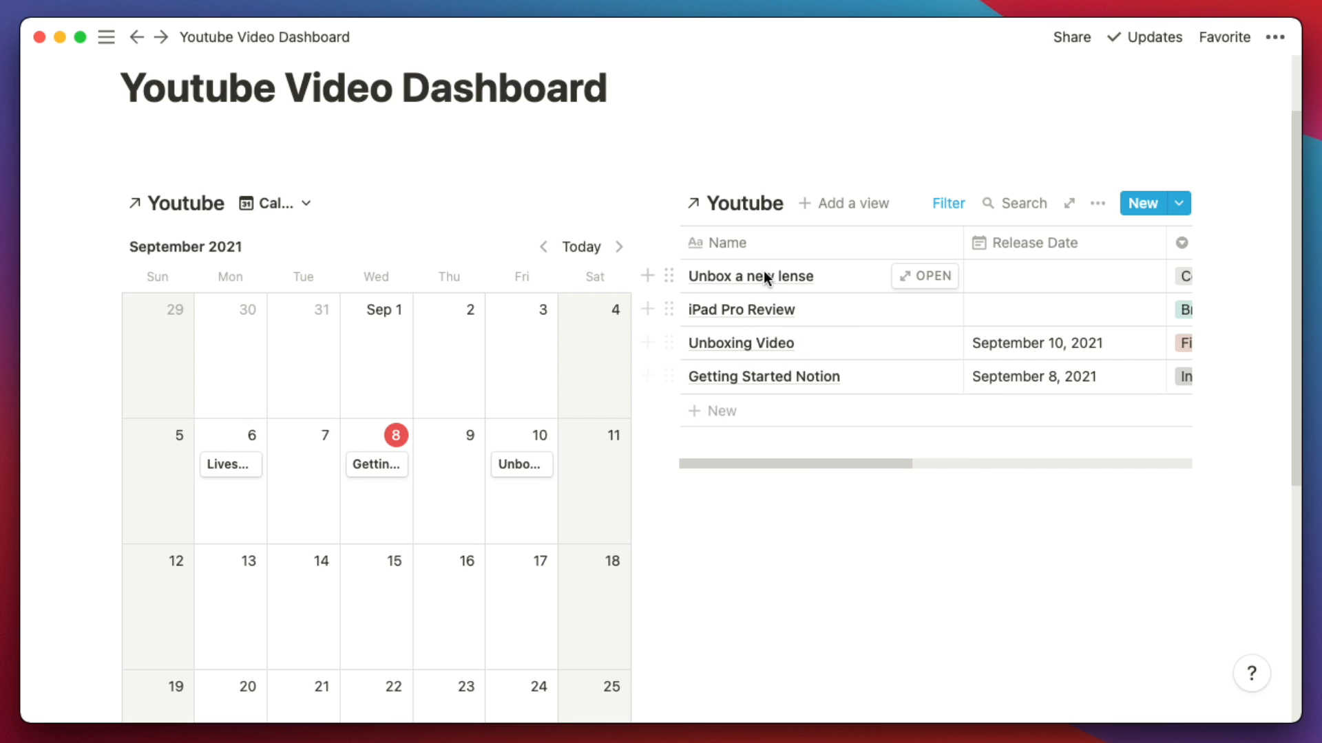
left_click_drag(665, 276, 377, 593)
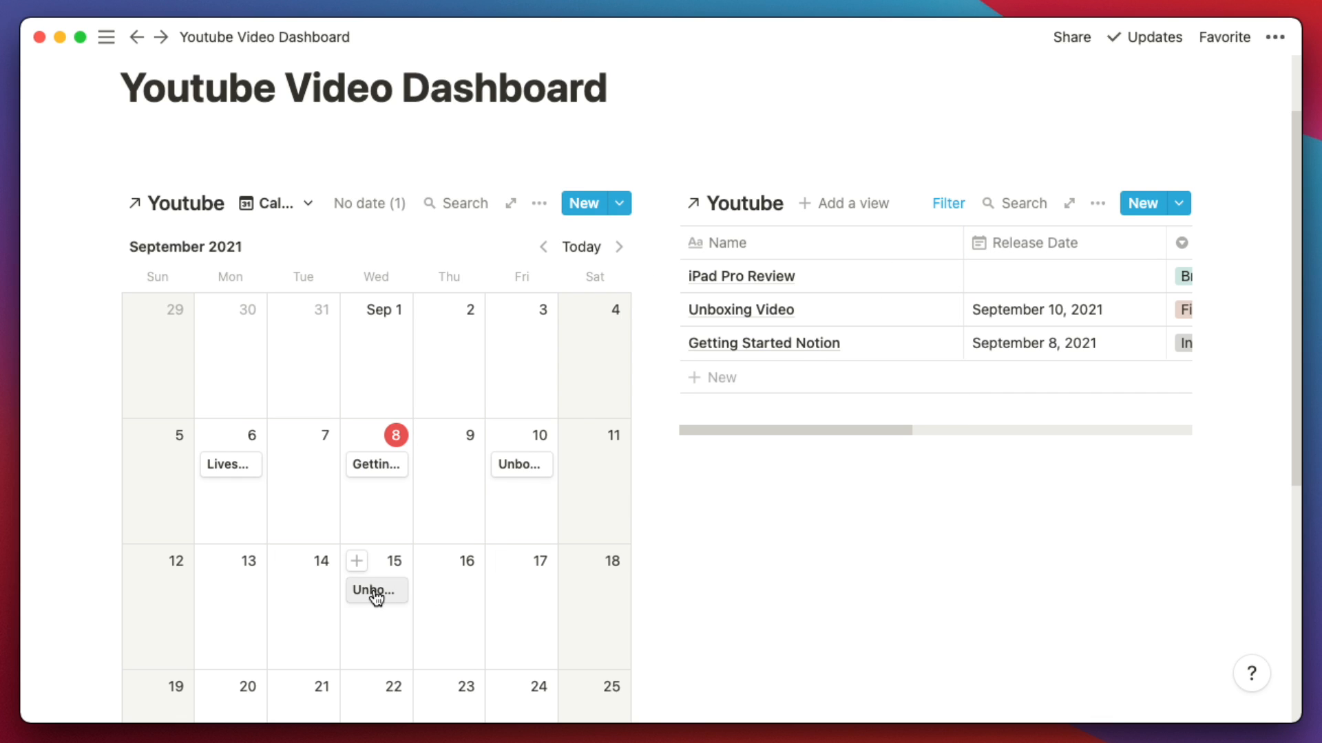
Open the "Unbox a new lense" entry from the calendar, set its Status to In-Progress and close the entry
left_click(375, 596)
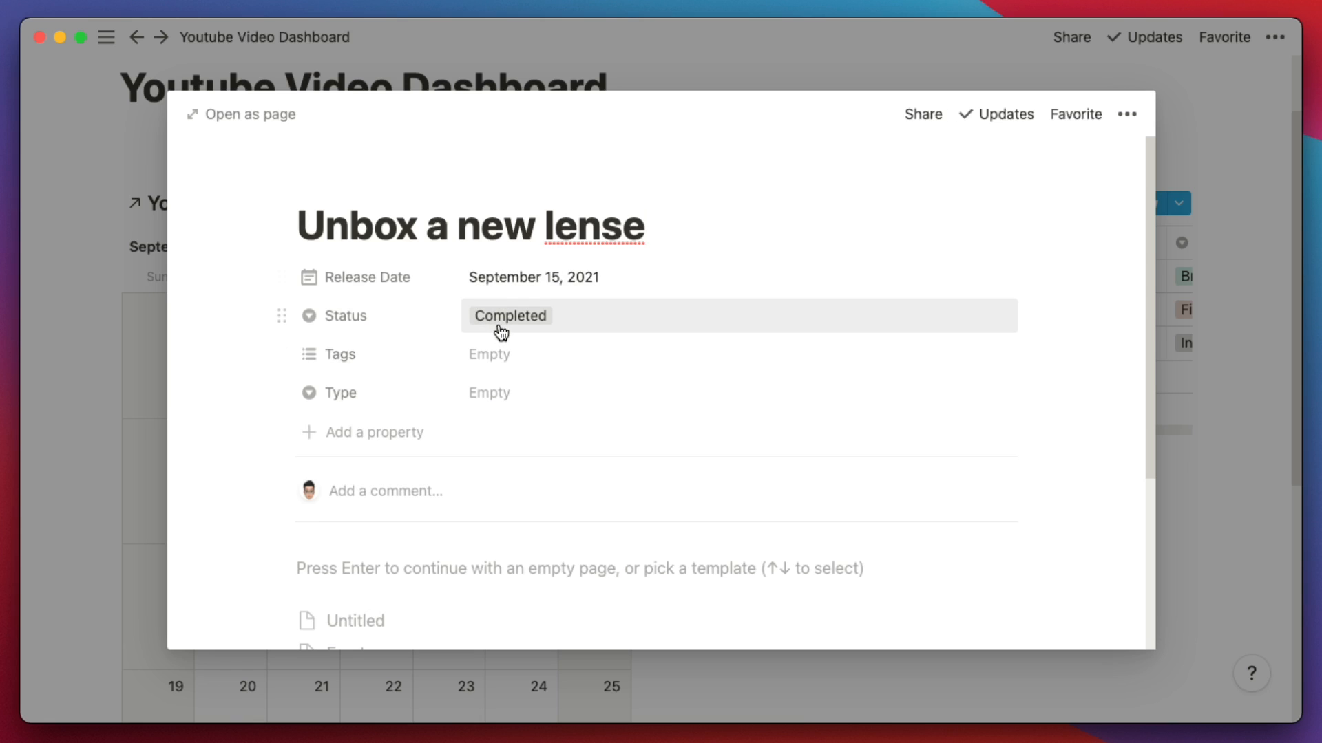
left_click(506, 318)
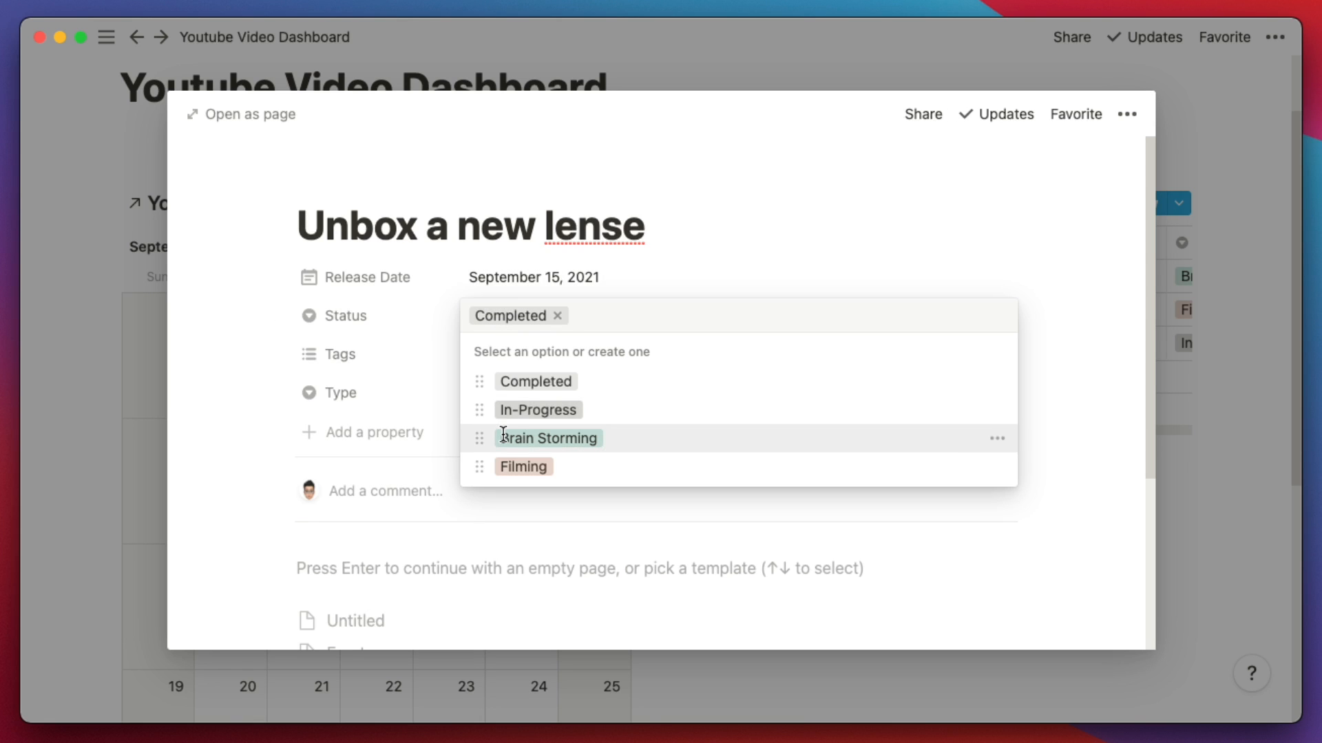
left_click(506, 412)
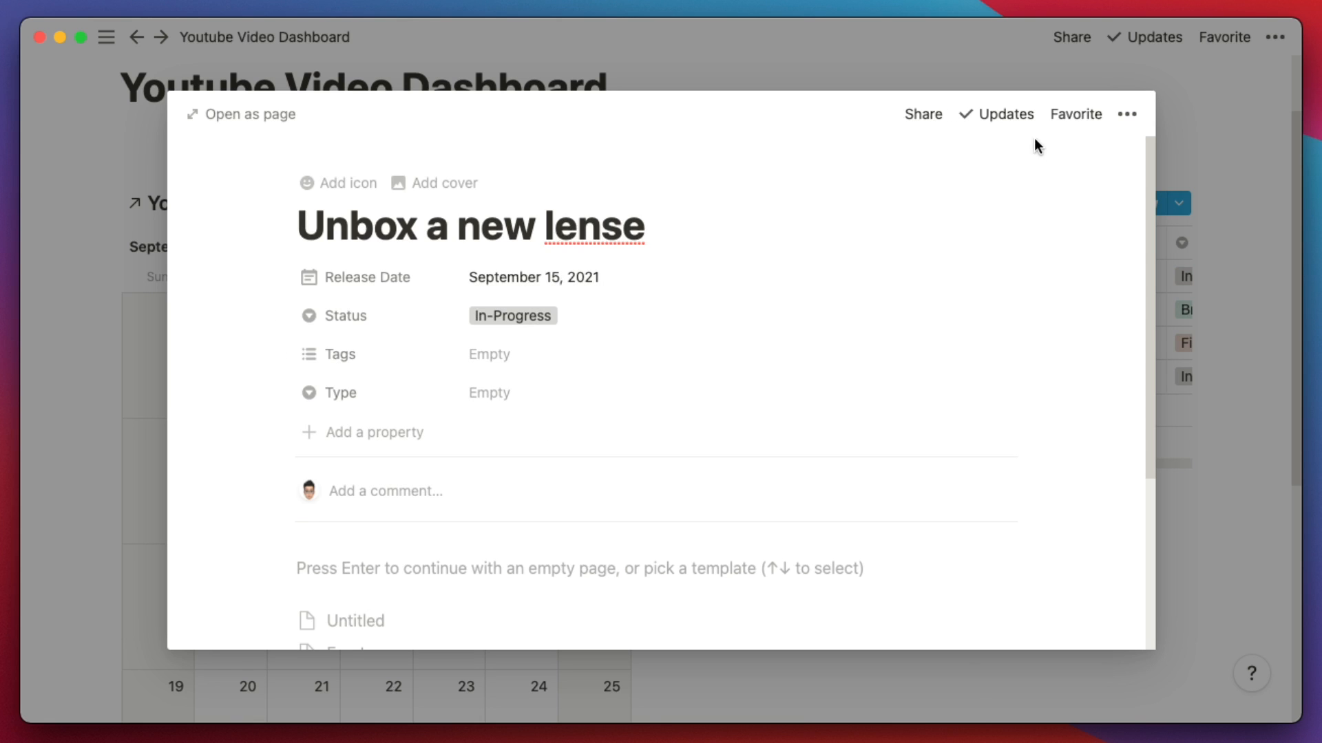
left_click(1191, 153)
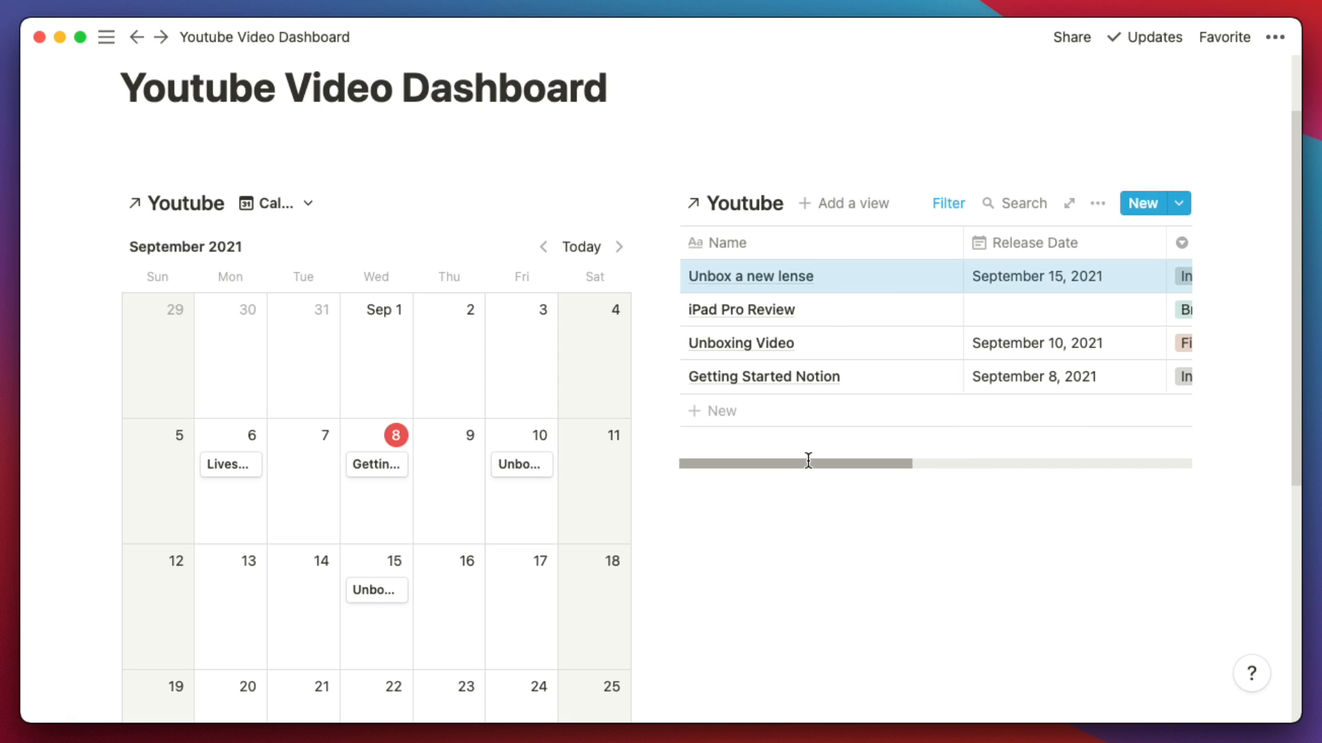
mouse_move(808, 465)
left_mouse_down()
mouse_move(952, 463)
mouse_move(799, 462)
left_mouse_up()
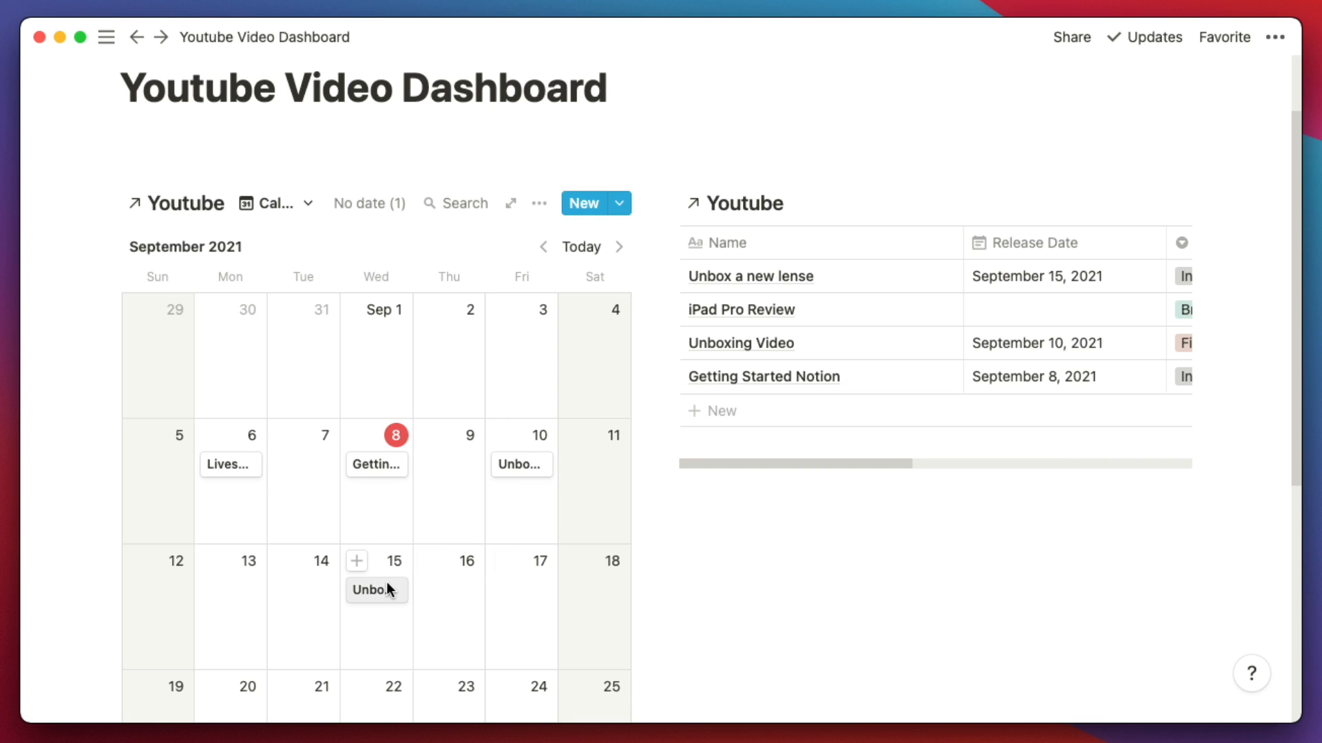
Reschedule the "Unbox a new lense" calendar entry to September 14, to September 16 and back to September 15
left_click_drag(380, 592, 304, 592)
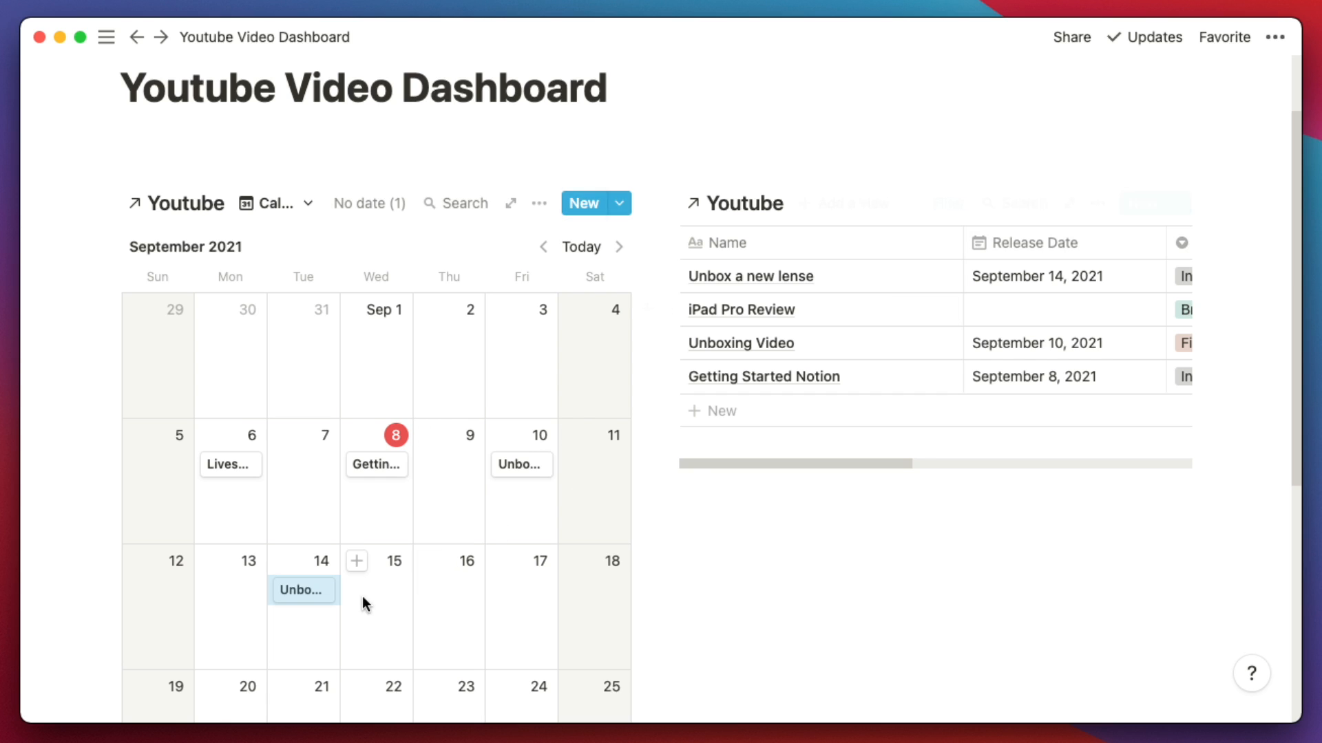
left_click_drag(289, 598, 446, 586)
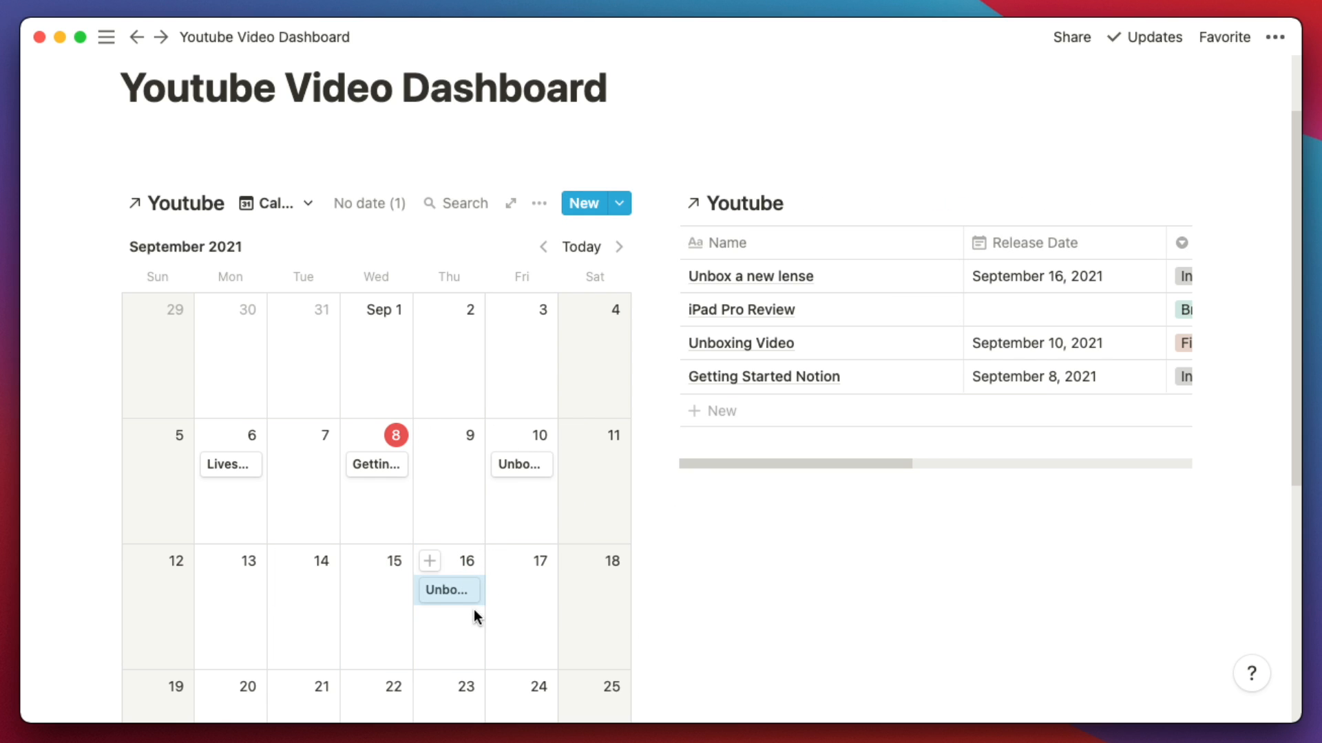
left_click_drag(453, 599, 380, 599)
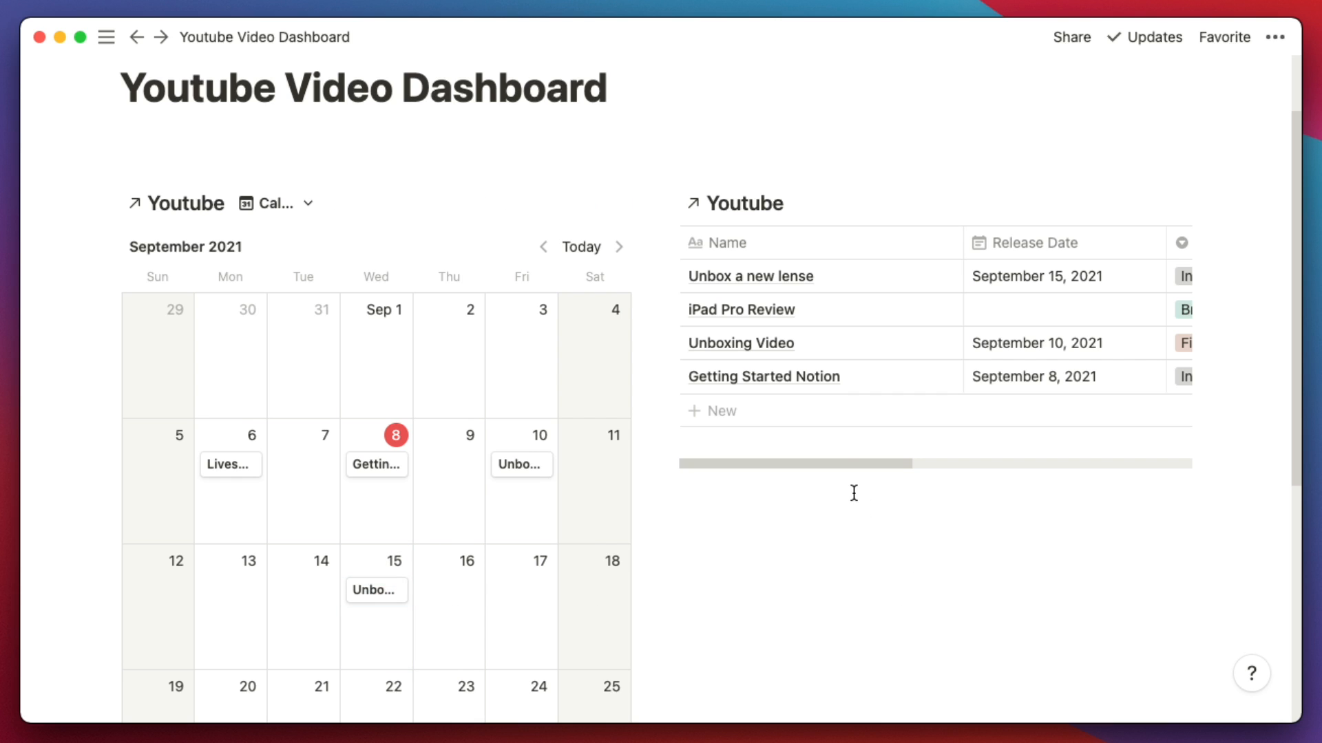
Set the Status of "Unbox a new lense" to Completed in the linked table
left_click(839, 467)
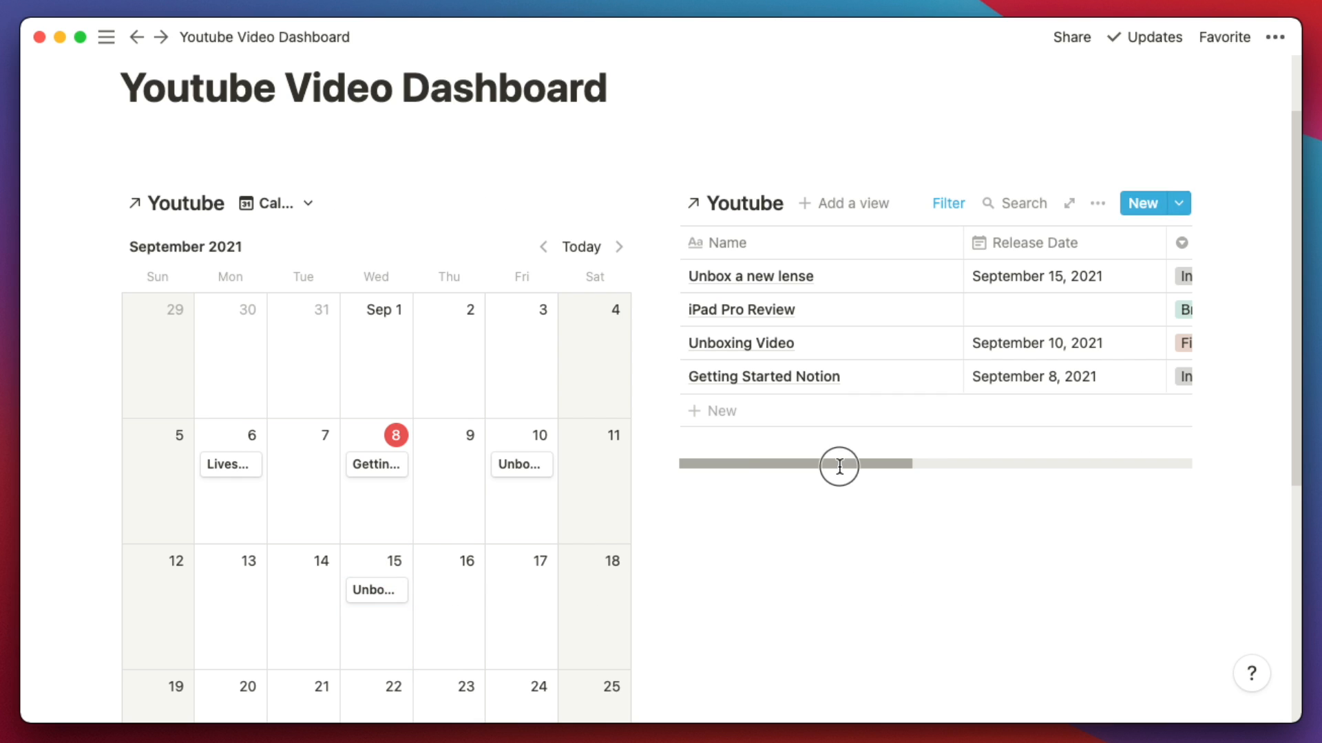
left_click_drag(839, 467, 1006, 454)
left_click(860, 282)
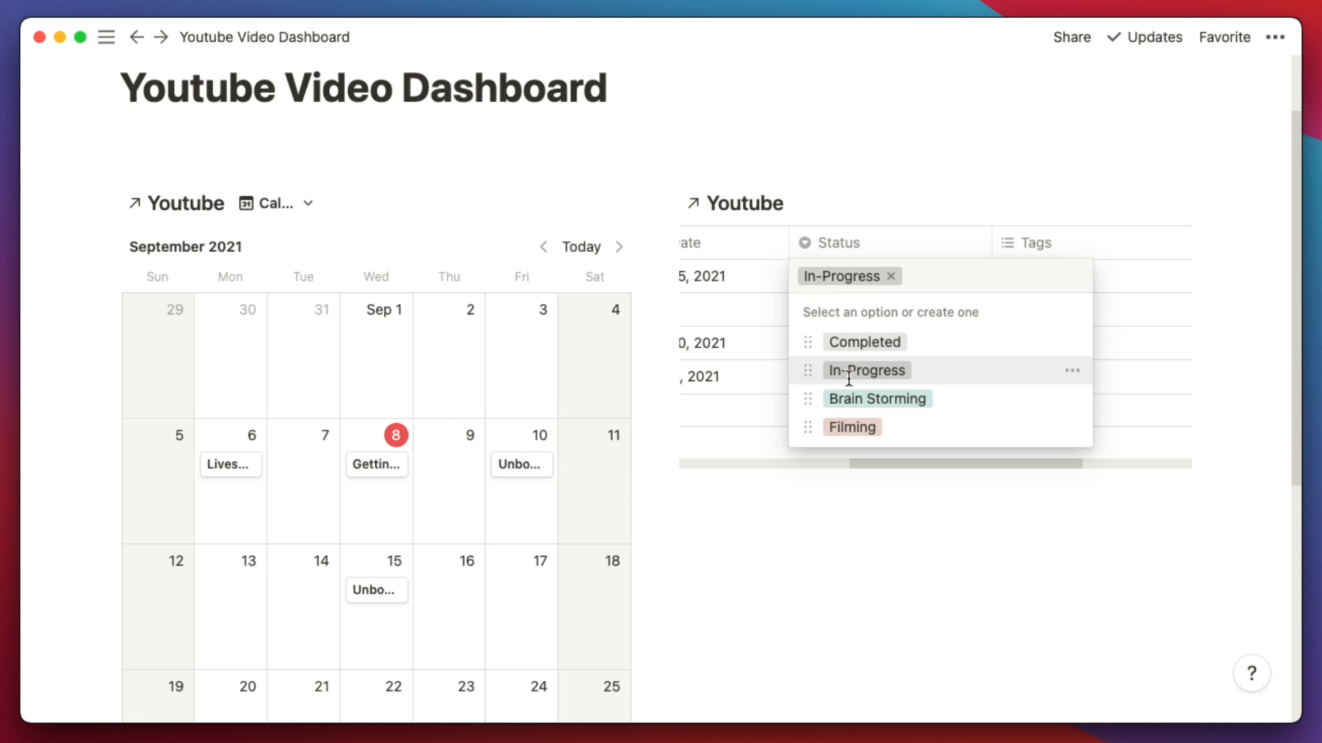
left_click(853, 342)
left_click_drag(972, 431, 726, 431)
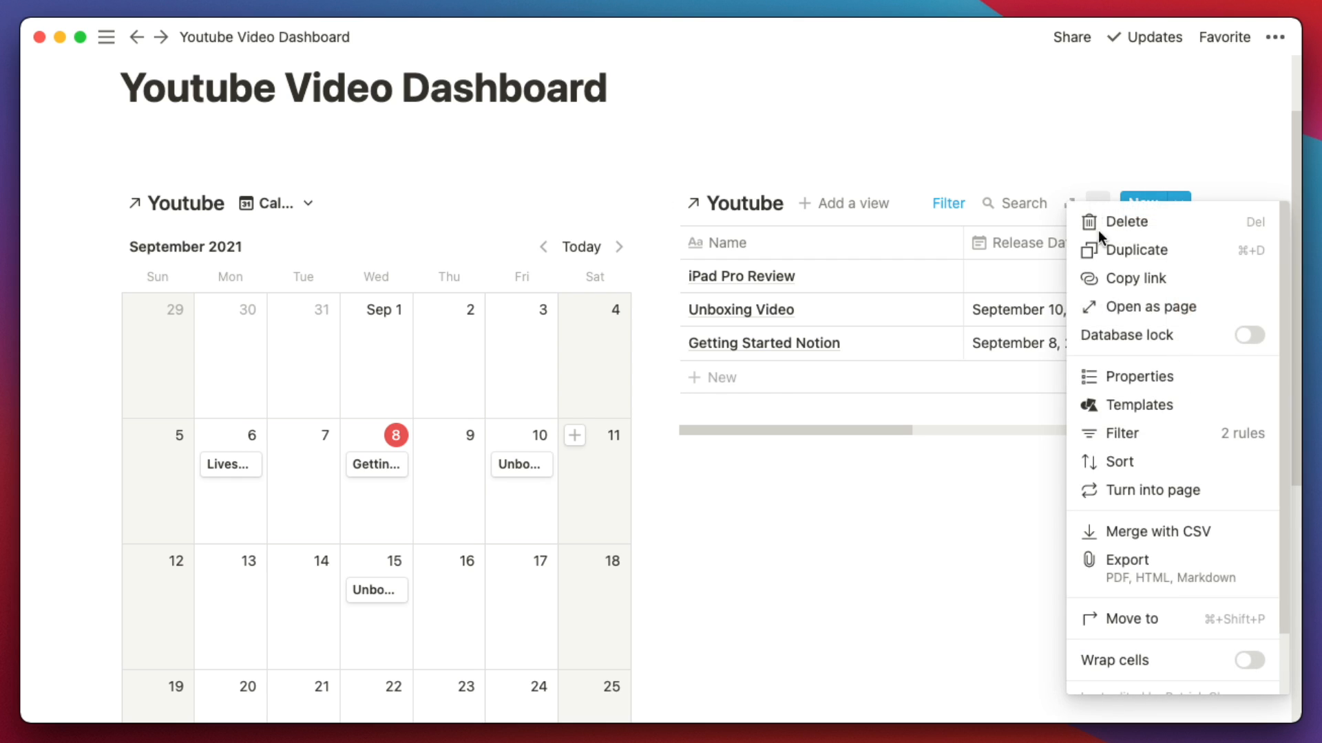
Hide the Release Date, Tags and Type properties in the linked Youtube table view
left_click(1137, 391)
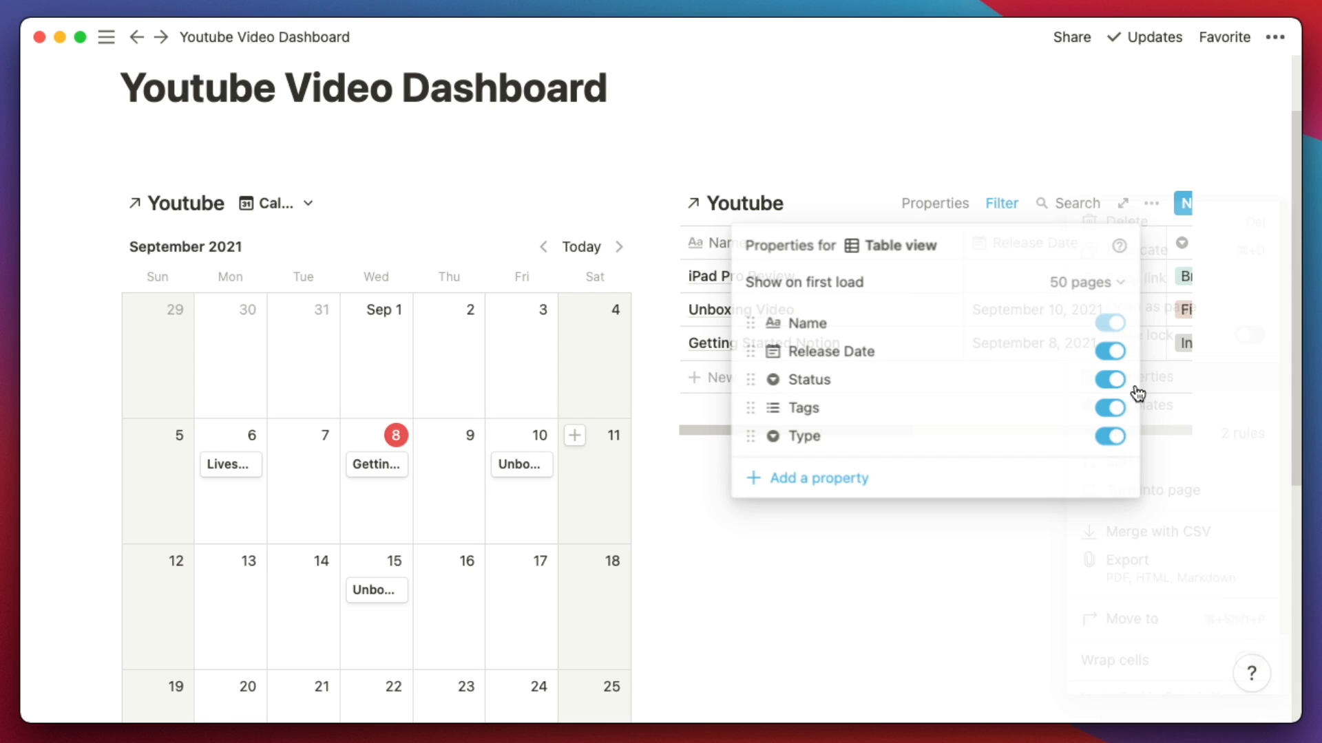
left_click(1107, 352)
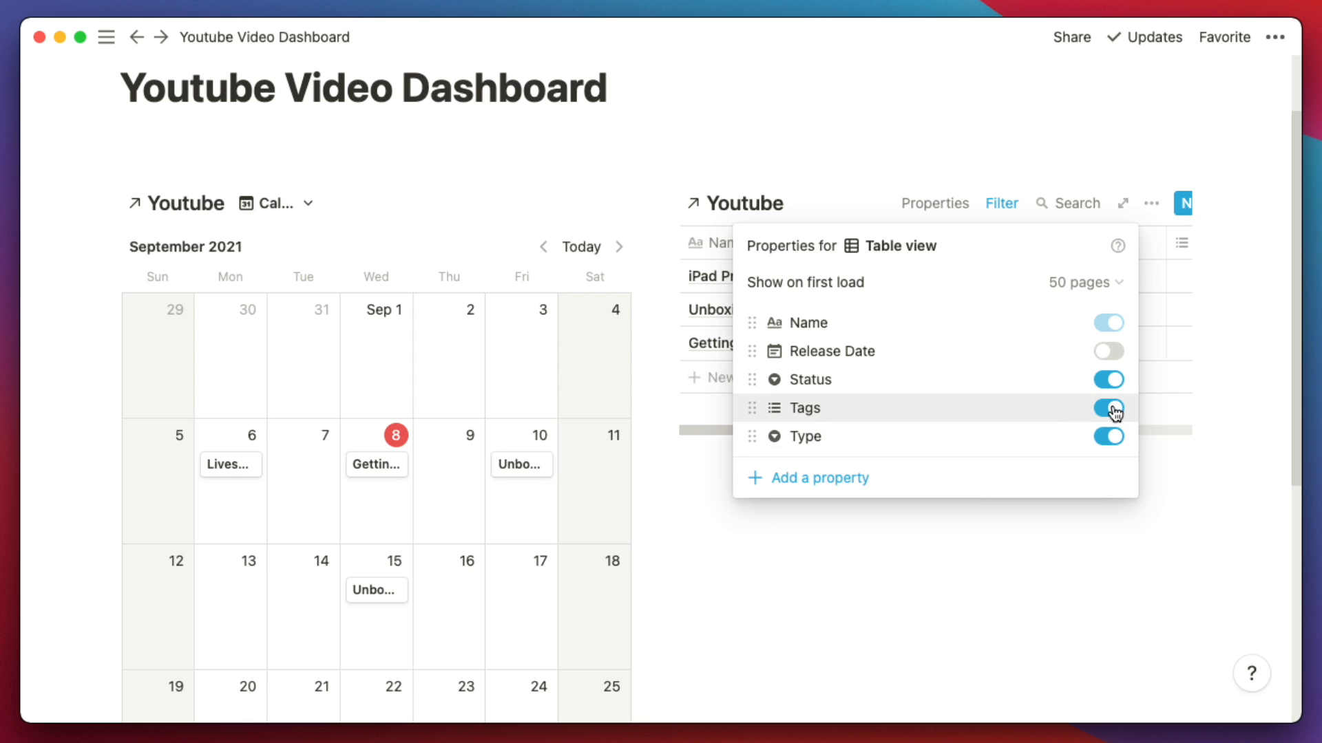
left_click(1112, 409)
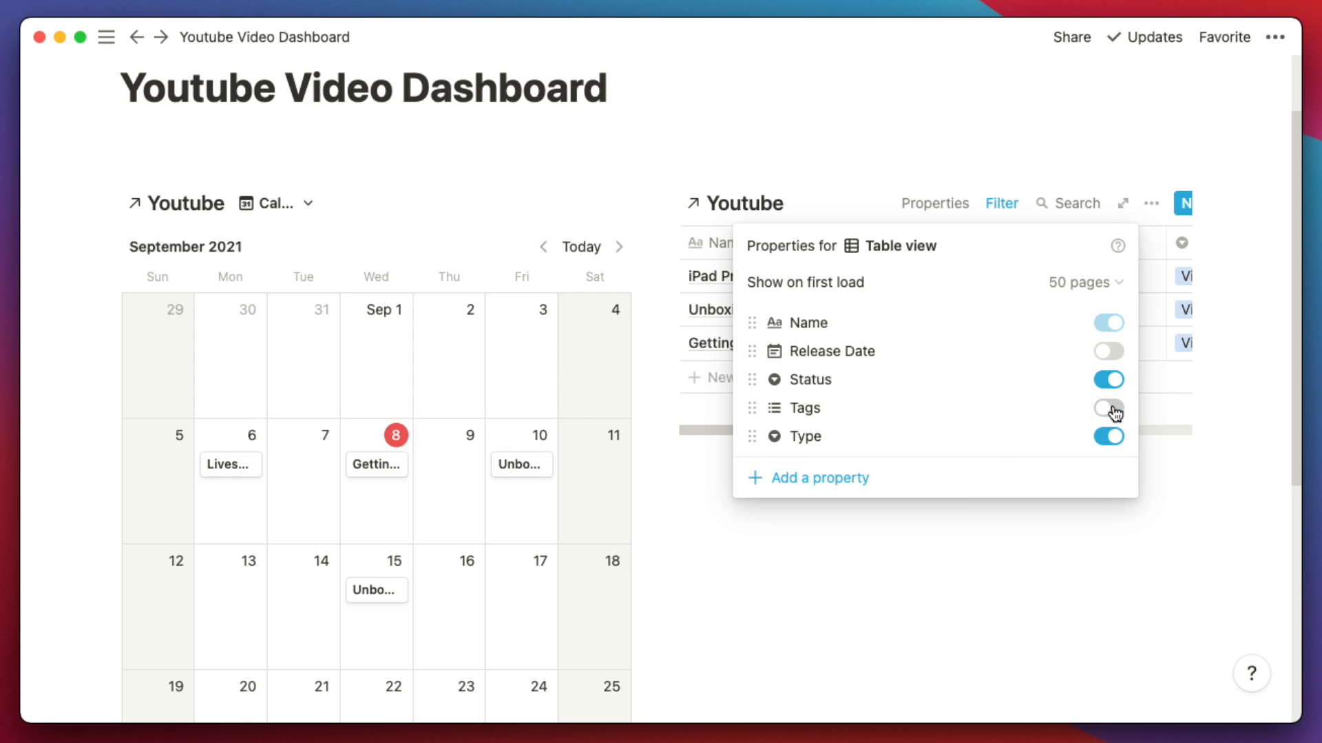
left_click(1098, 437)
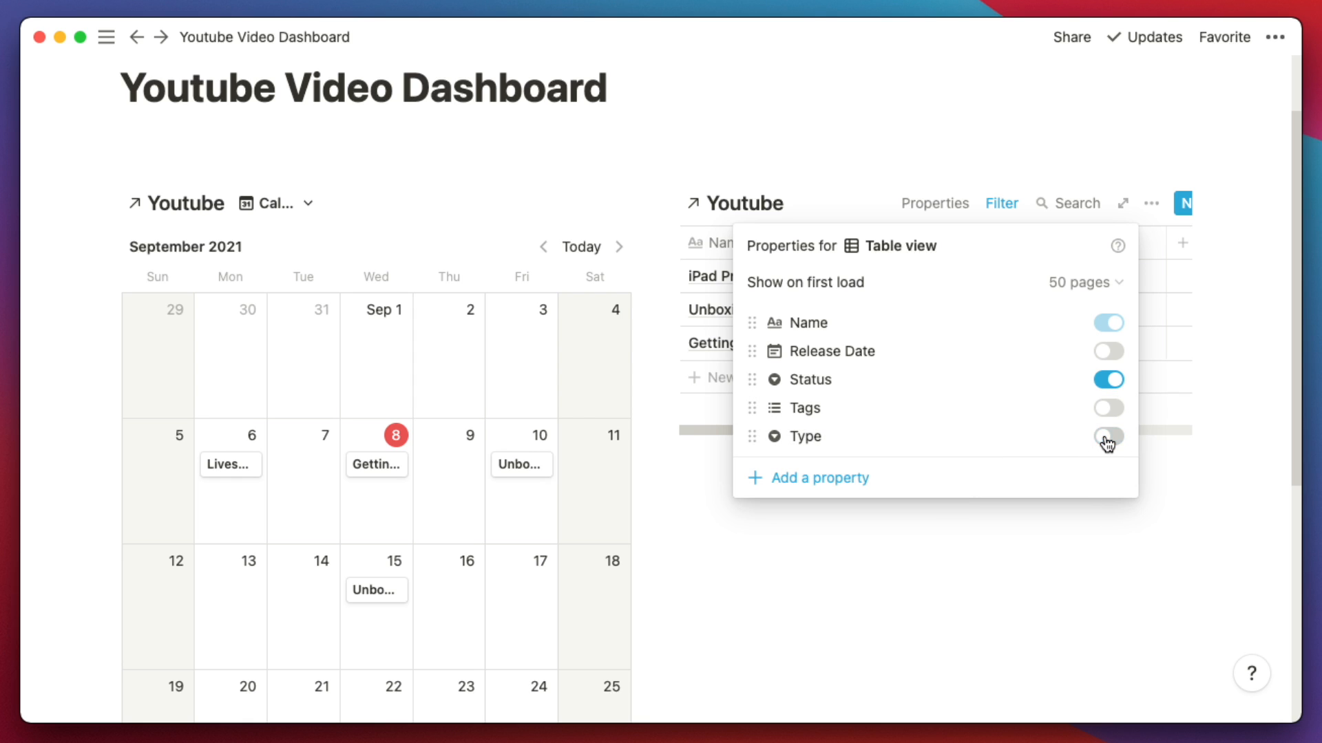
left_click(1084, 557)
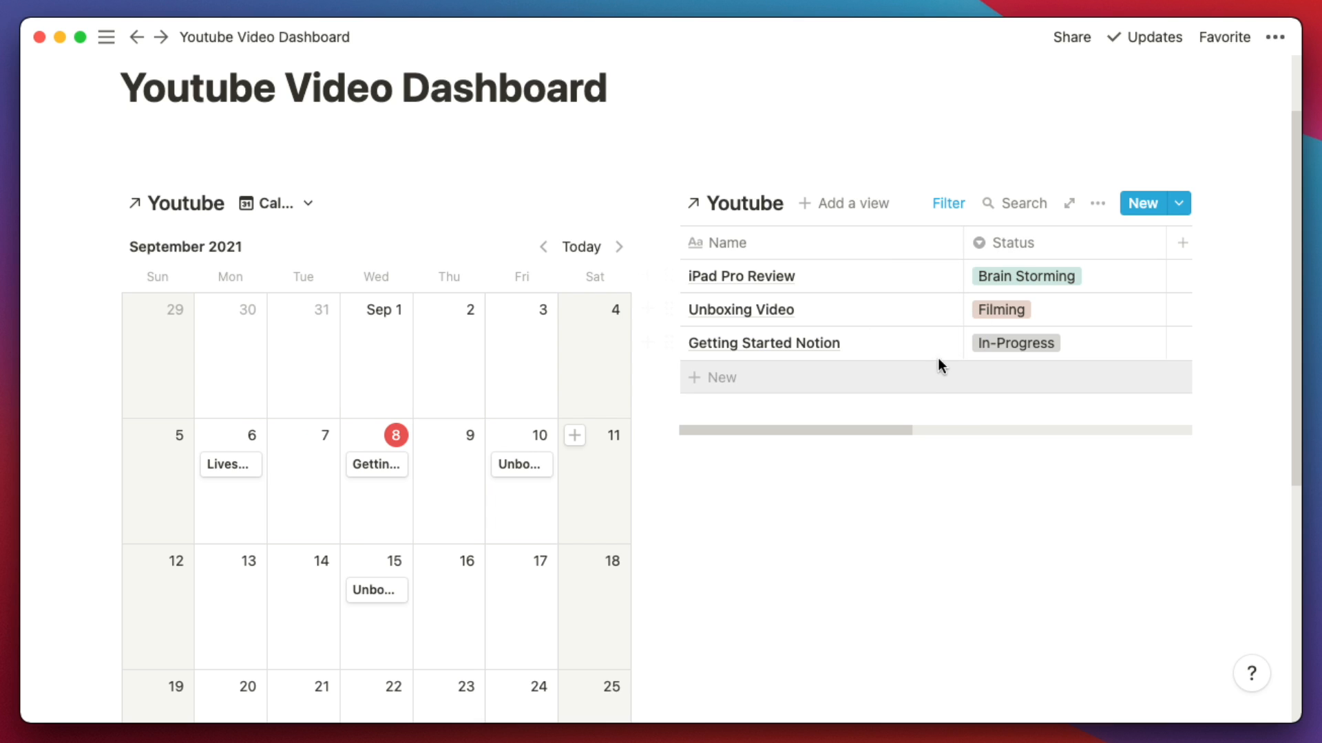
Set the Status of "Getting Started Notion" to Completed in the linked table
left_click(981, 340)
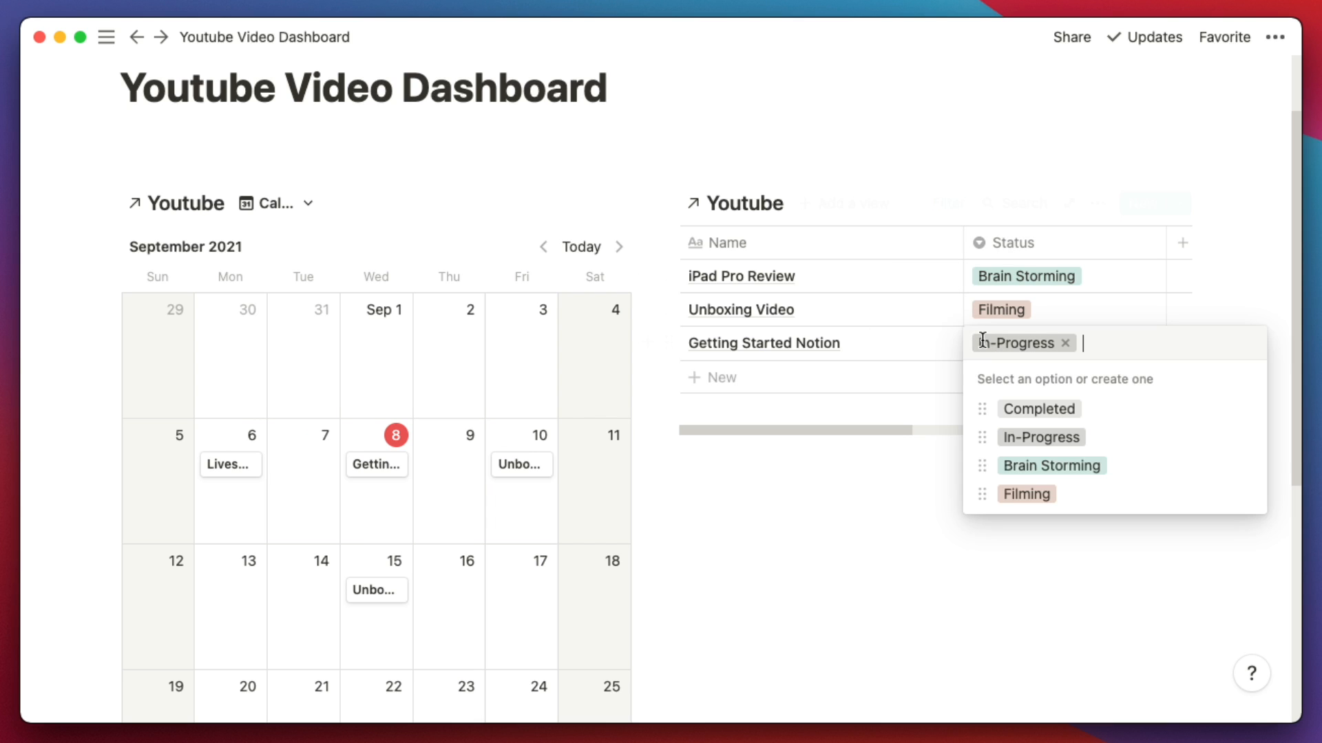
left_click(1024, 414)
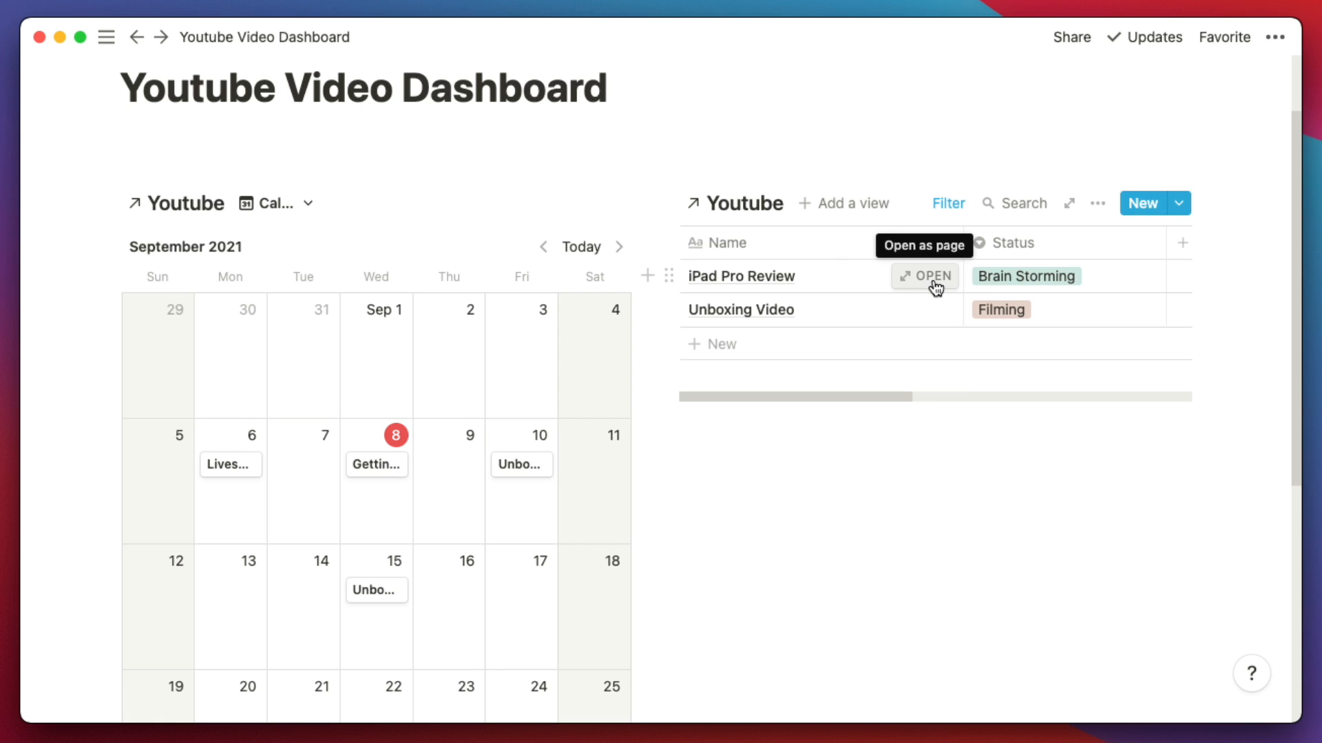
Open the "iPad Pro Review" entry as a full page, apply the Untitled template and paste the copied Lorem ipsum text into its body
left_click(934, 279)
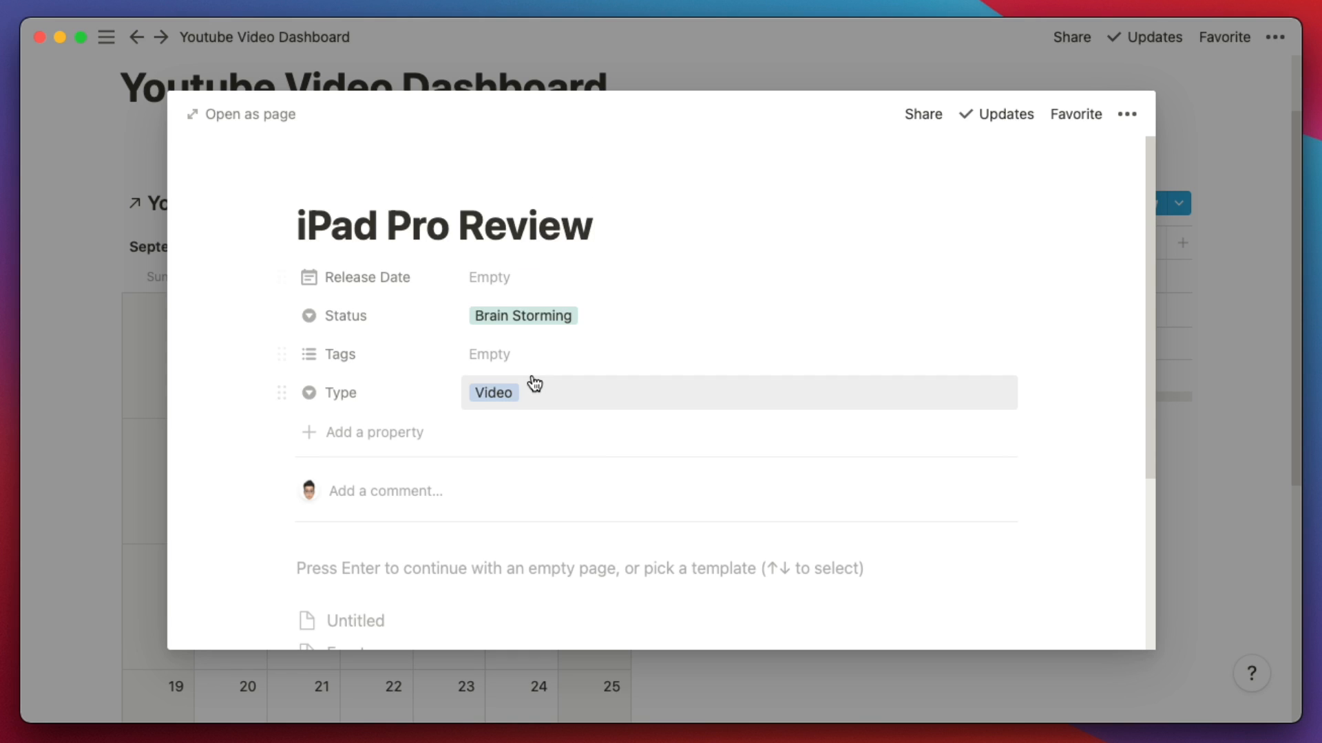
scroll(709, 412, "down", 2)
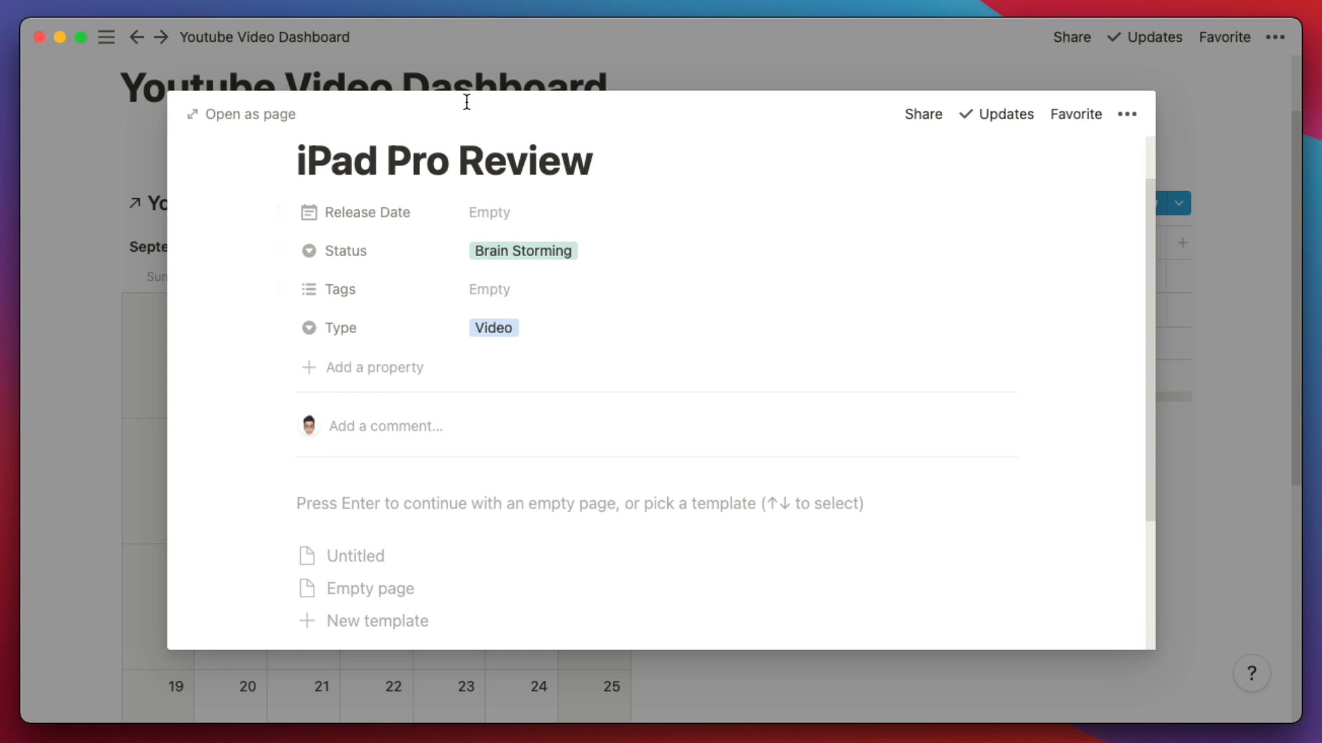
left_click(251, 111)
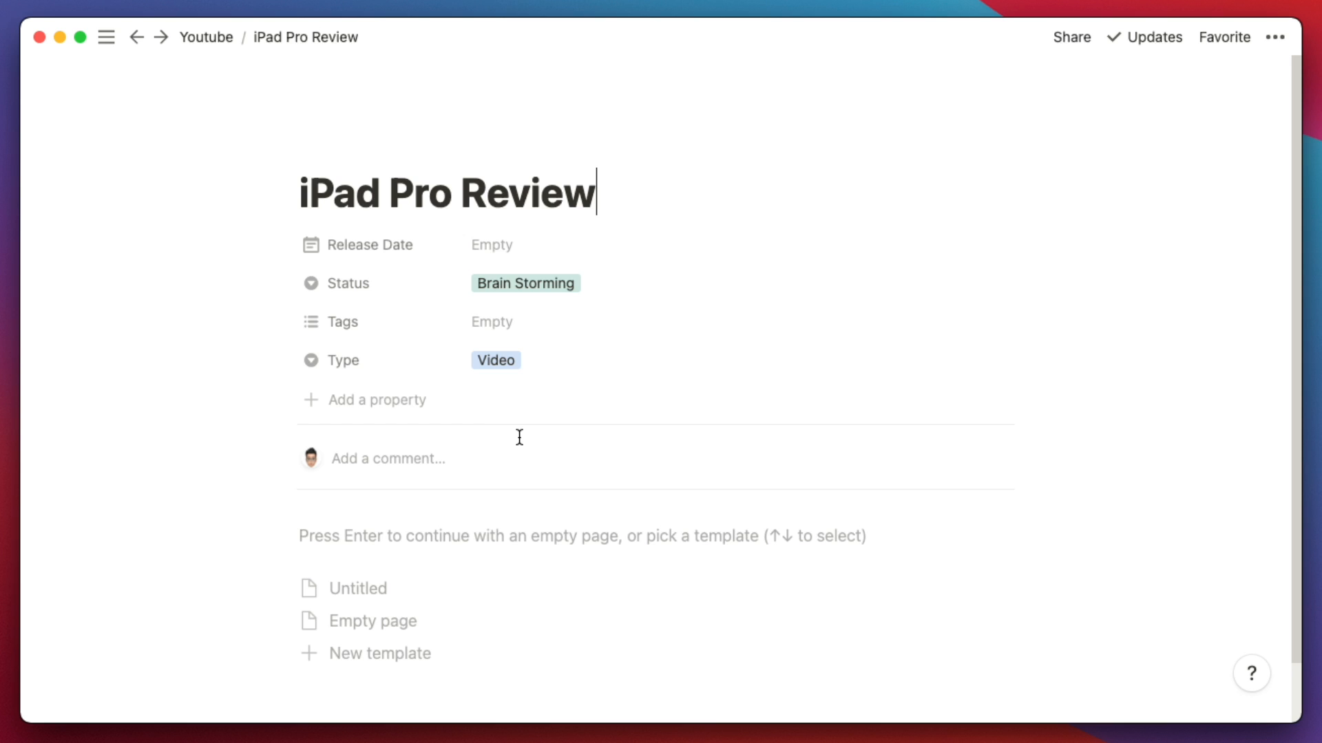
scroll(519, 438, "down", 3)
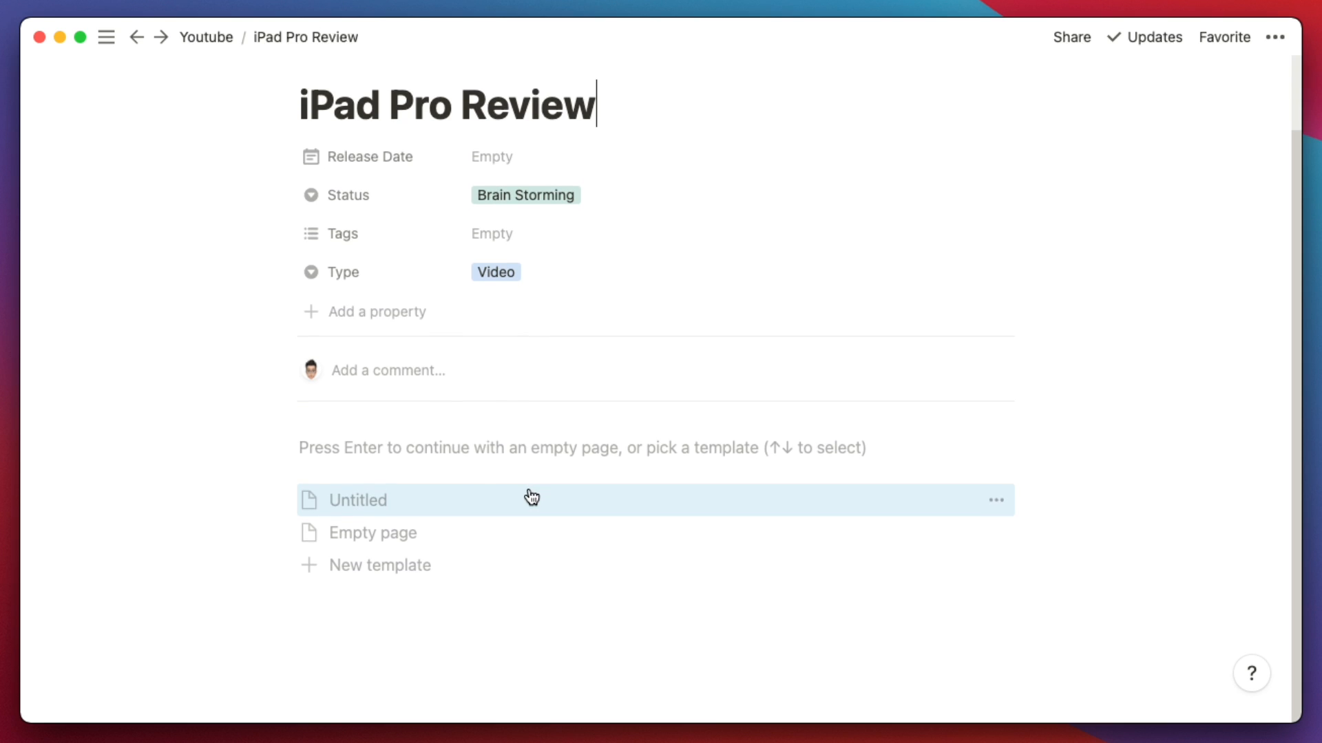
left_click(432, 493)
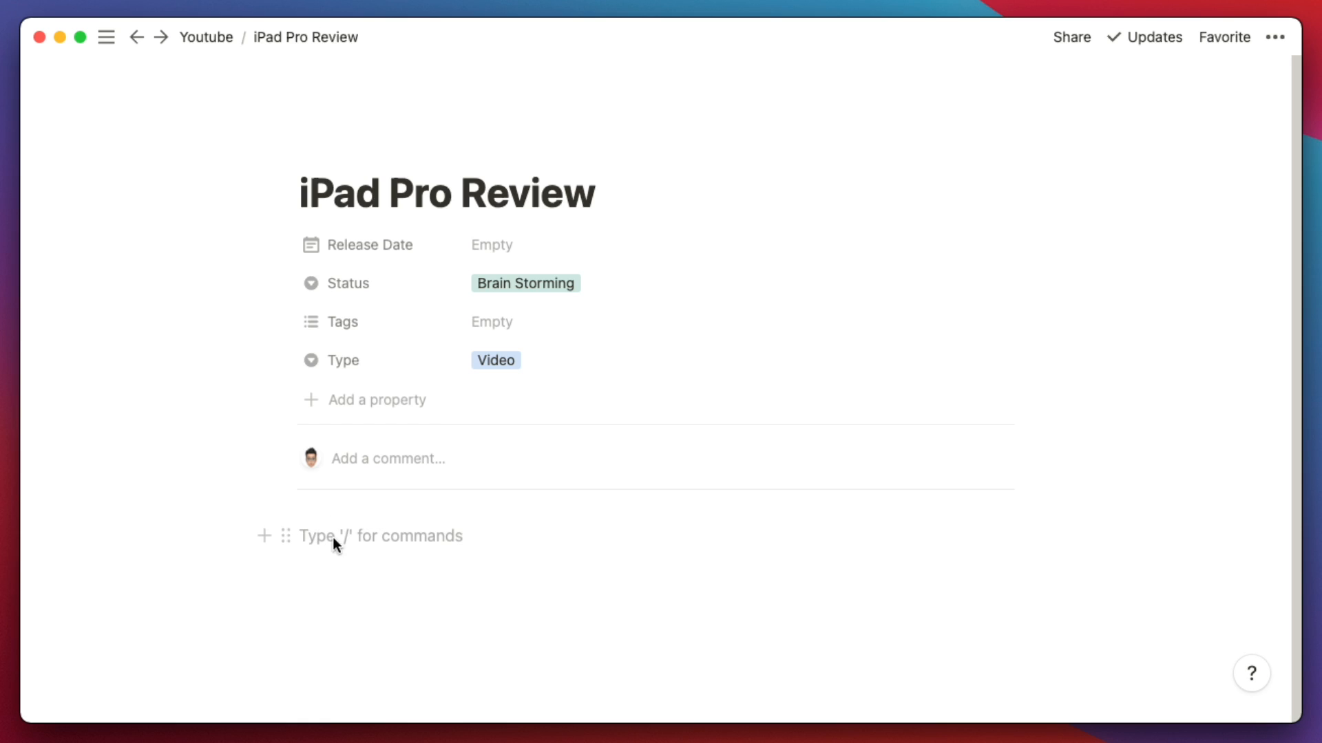
key("super+v")
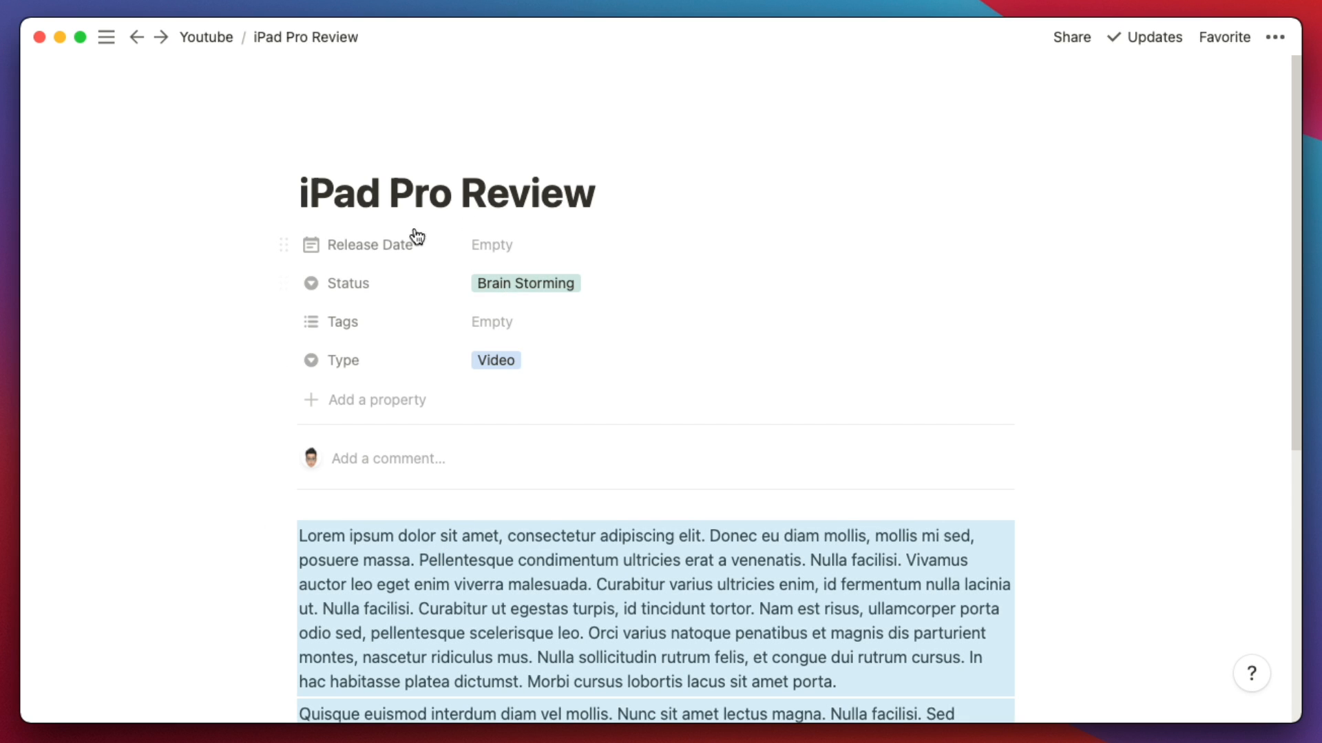
Tag the "iPad Pro Review" page with the existing Gear and Review options plus a new Apple tag
left_click(489, 329)
type("G")
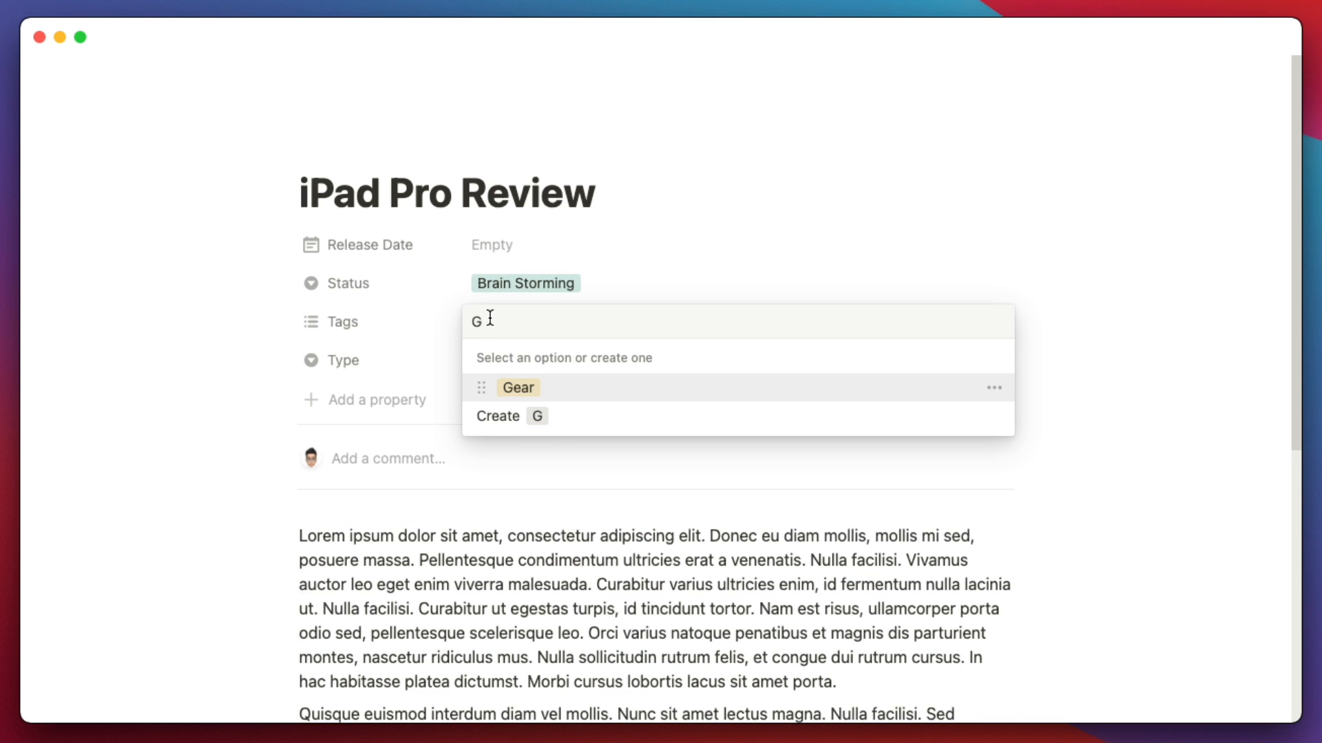
key("BackSpace")
left_click(559, 383)
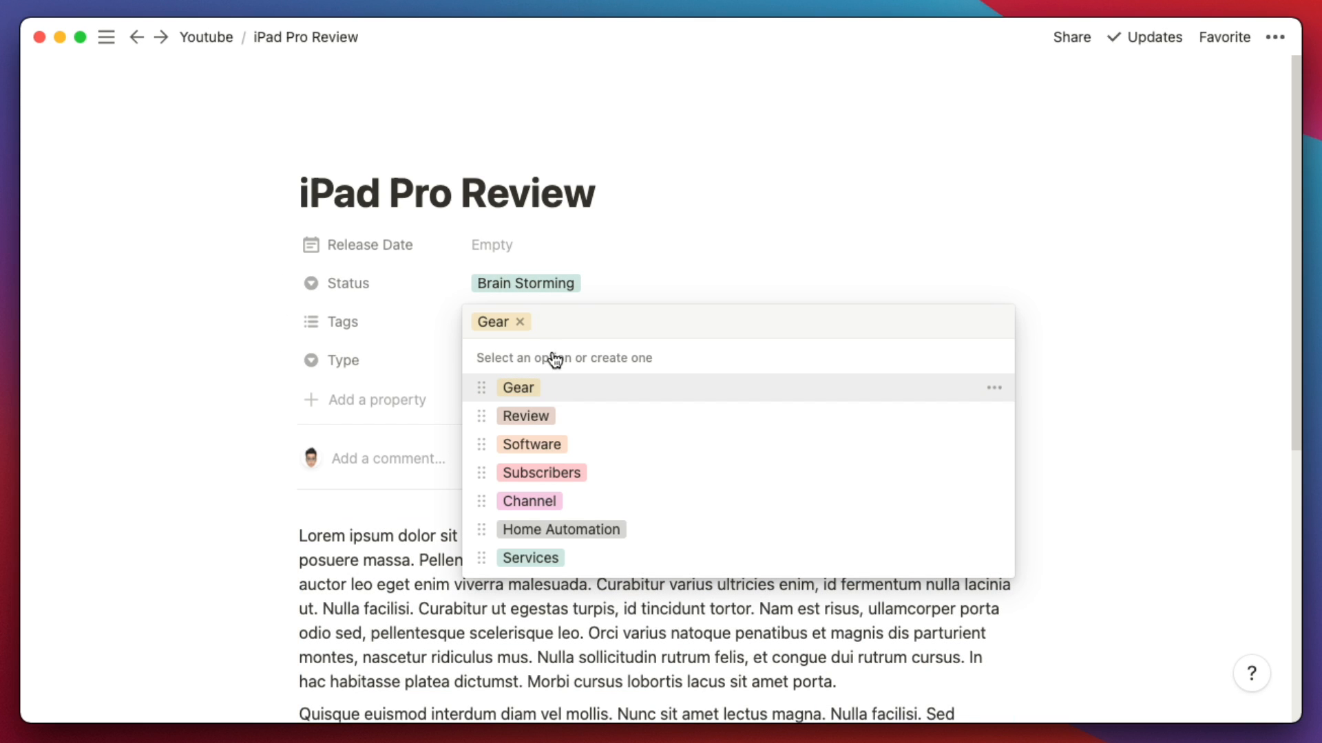
left_click(539, 418)
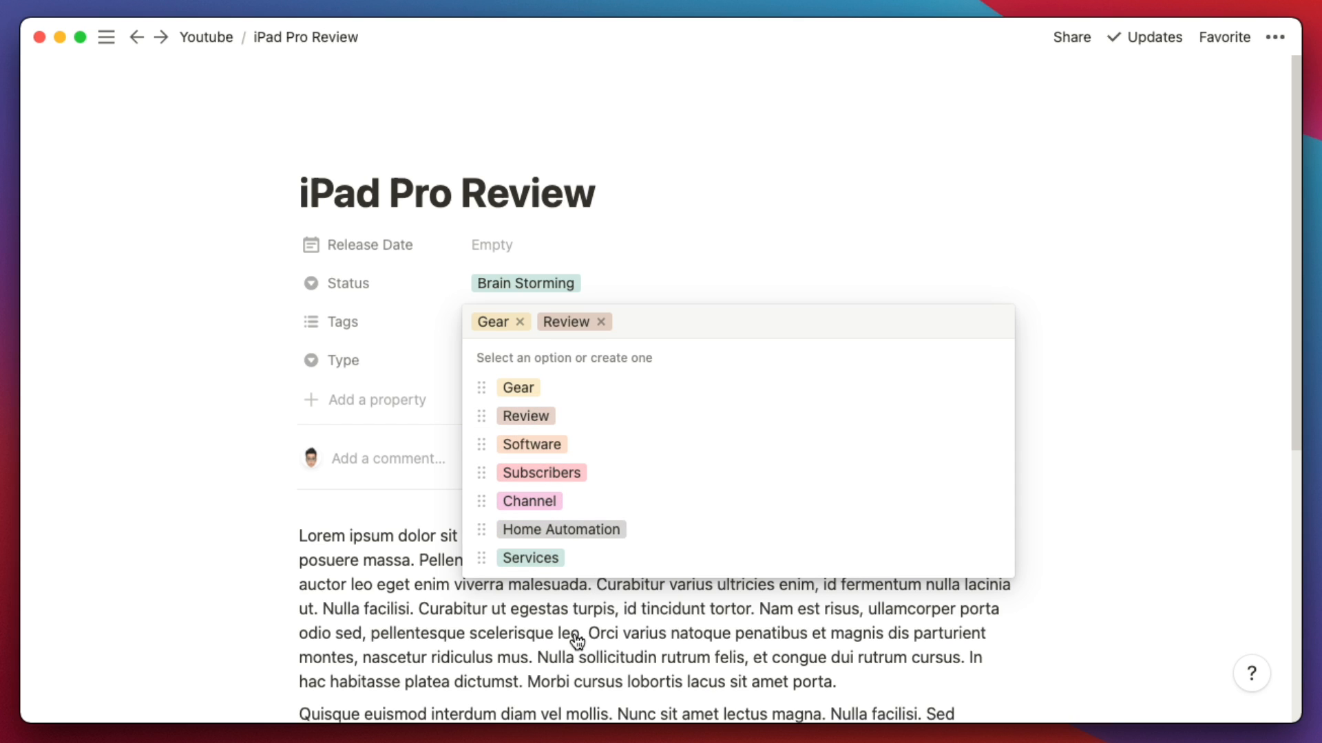
type("Apple")
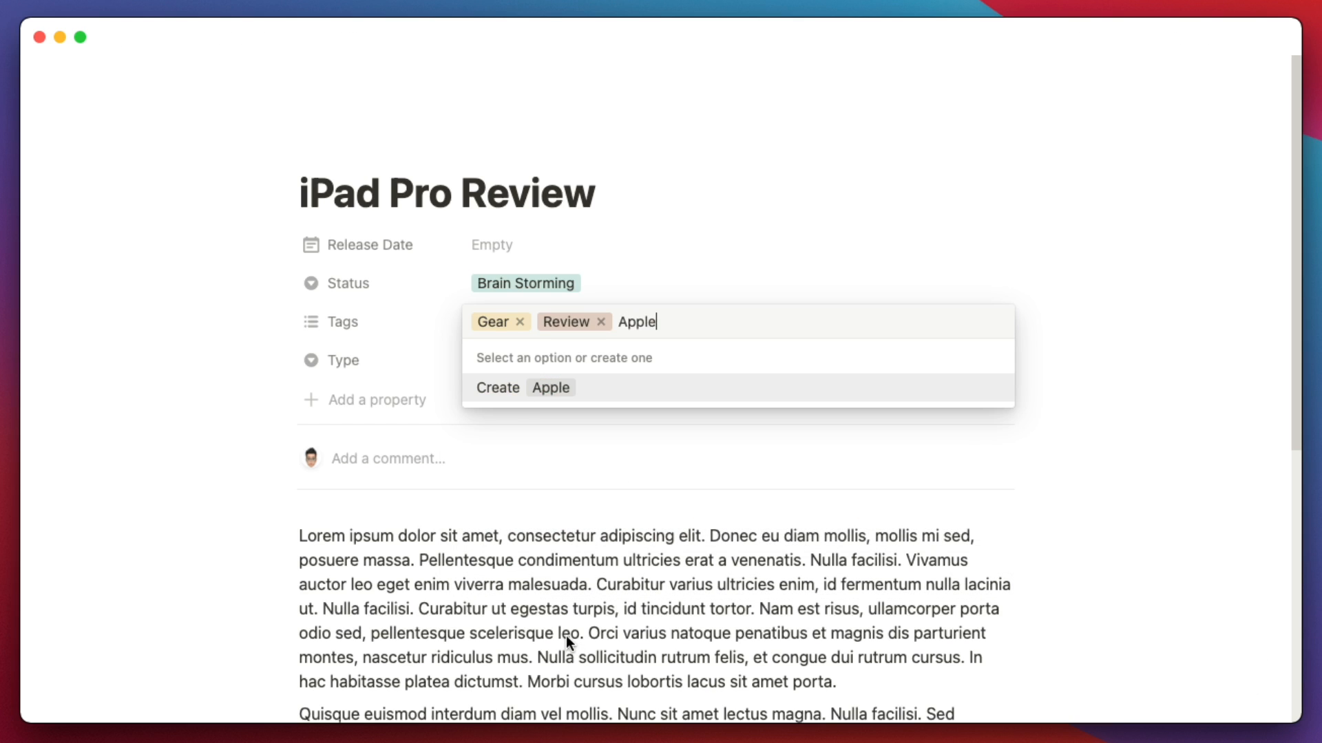
key("Return")
left_click(218, 615)
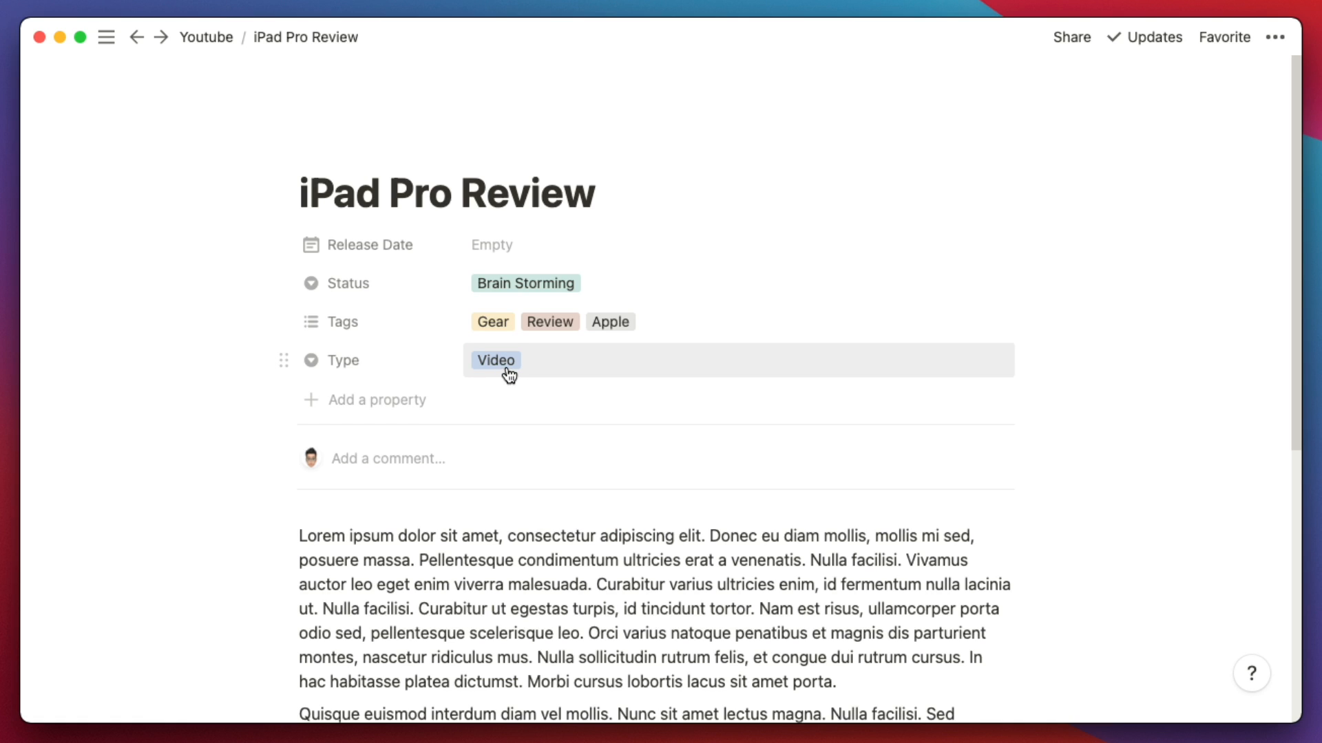
Switch the Status of the "iPad Pro Review" page to In-Progress, to Filming and back to Brain Storming
left_click(508, 285)
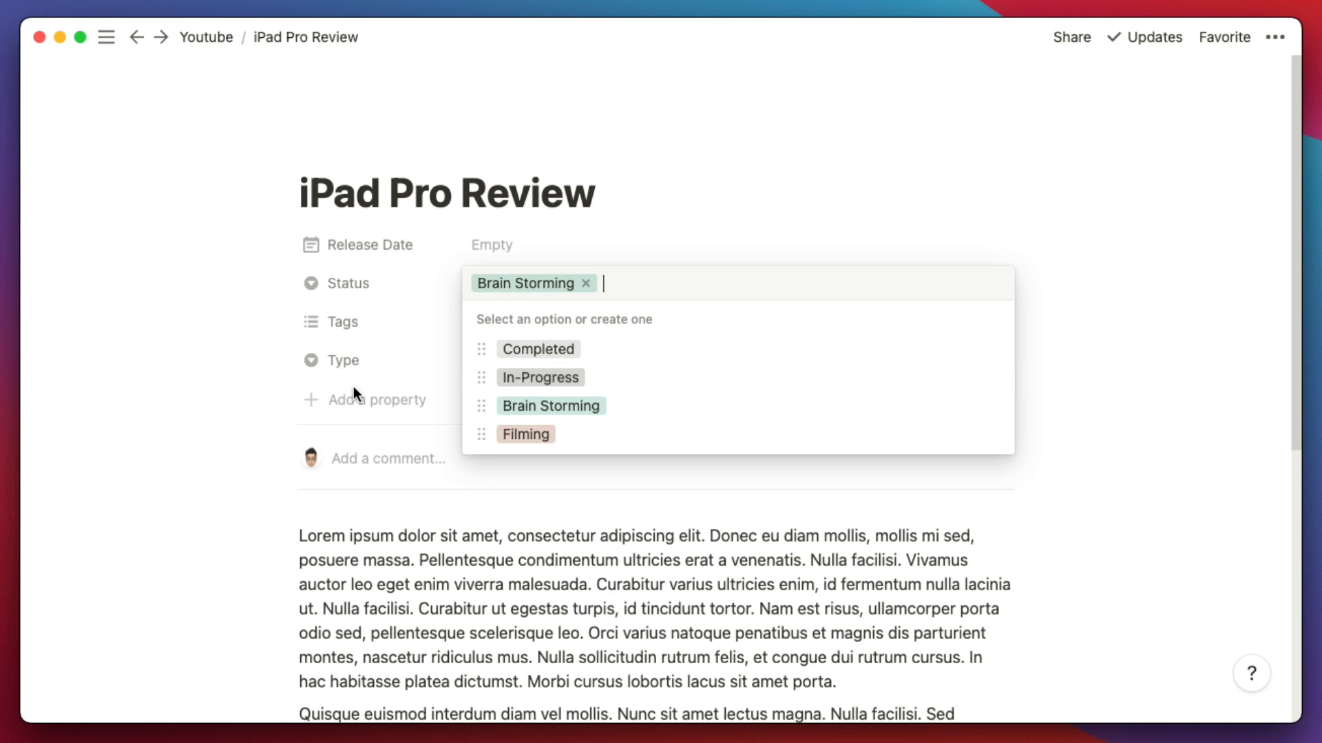
left_click(521, 377)
left_click(501, 283)
left_click(535, 434)
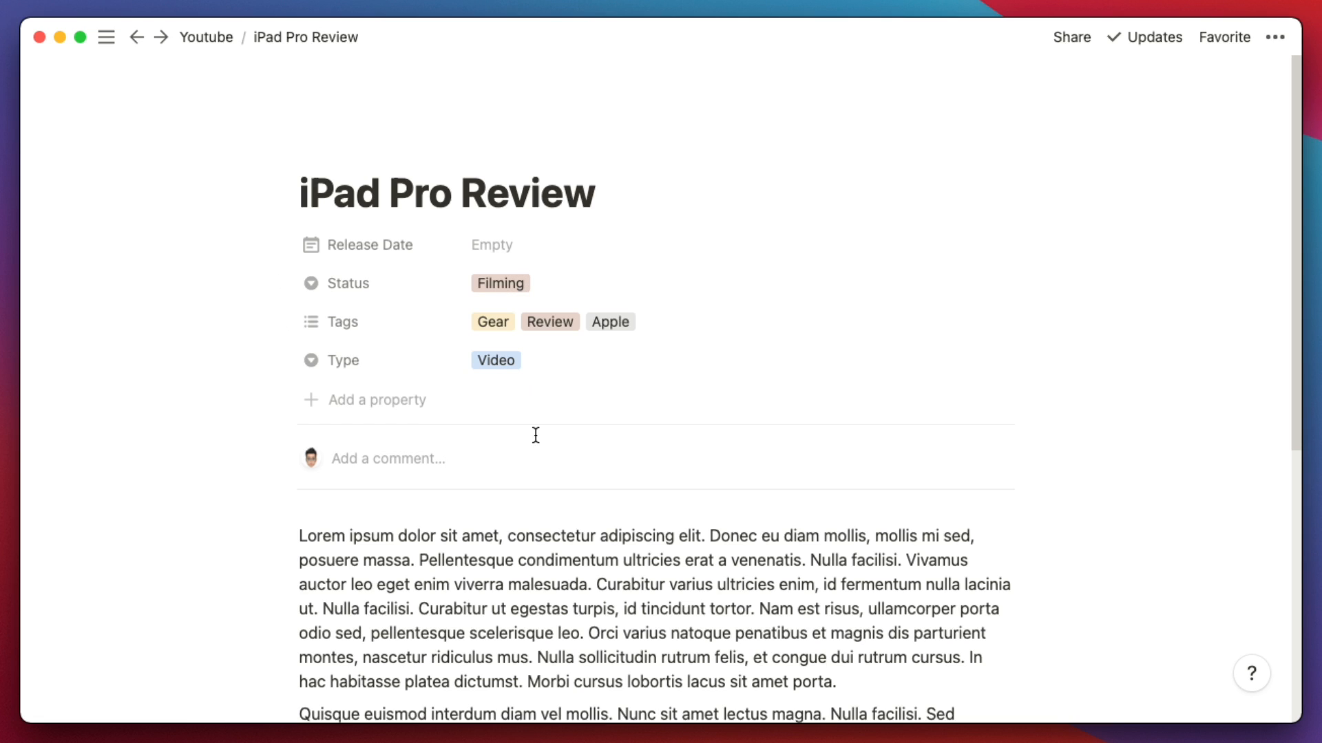
left_click(502, 283)
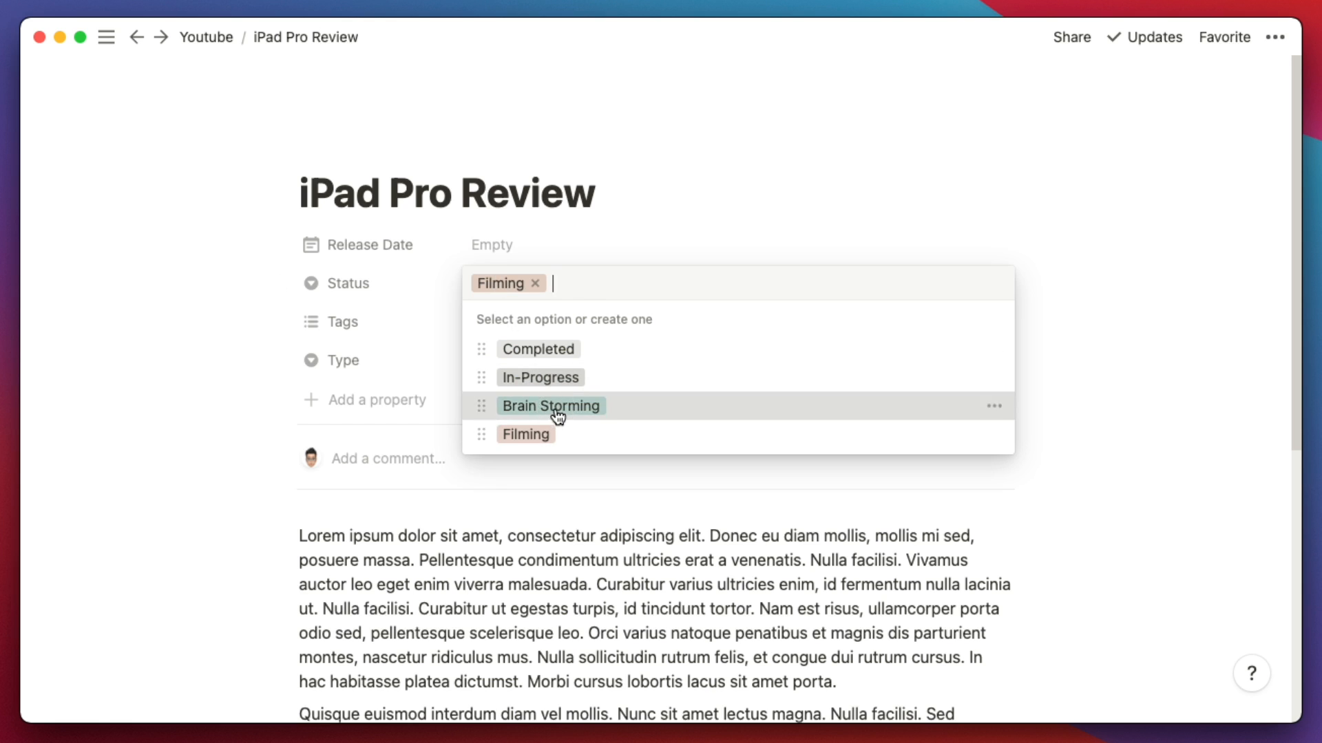
left_click(555, 410)
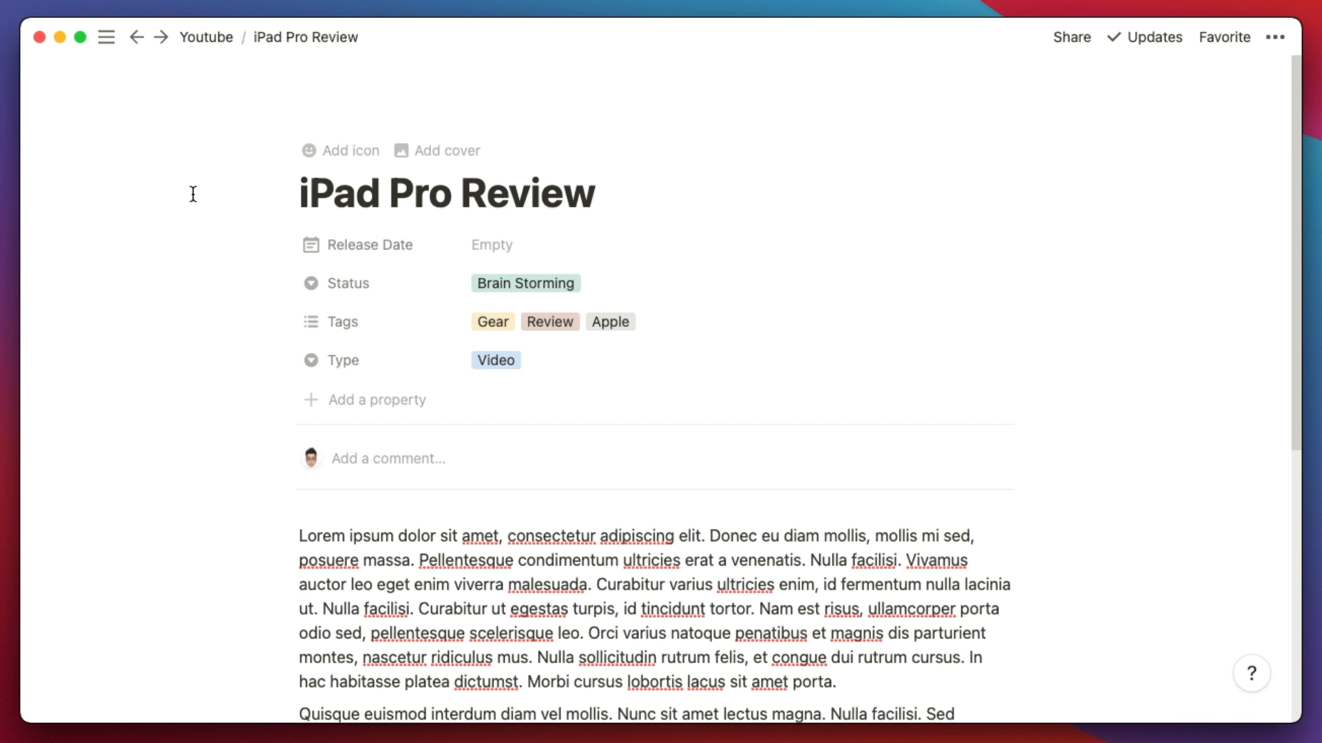